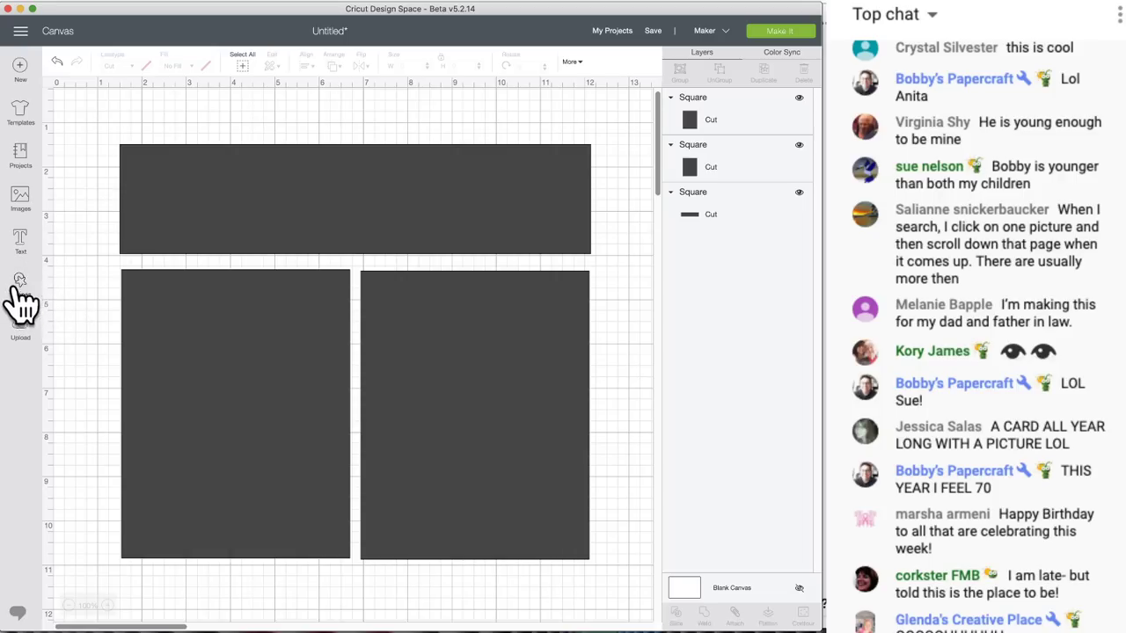
- Add a text object reading OLDOMETER to the canvas
{"action": "left_click", "coordinate": [20, 237]}
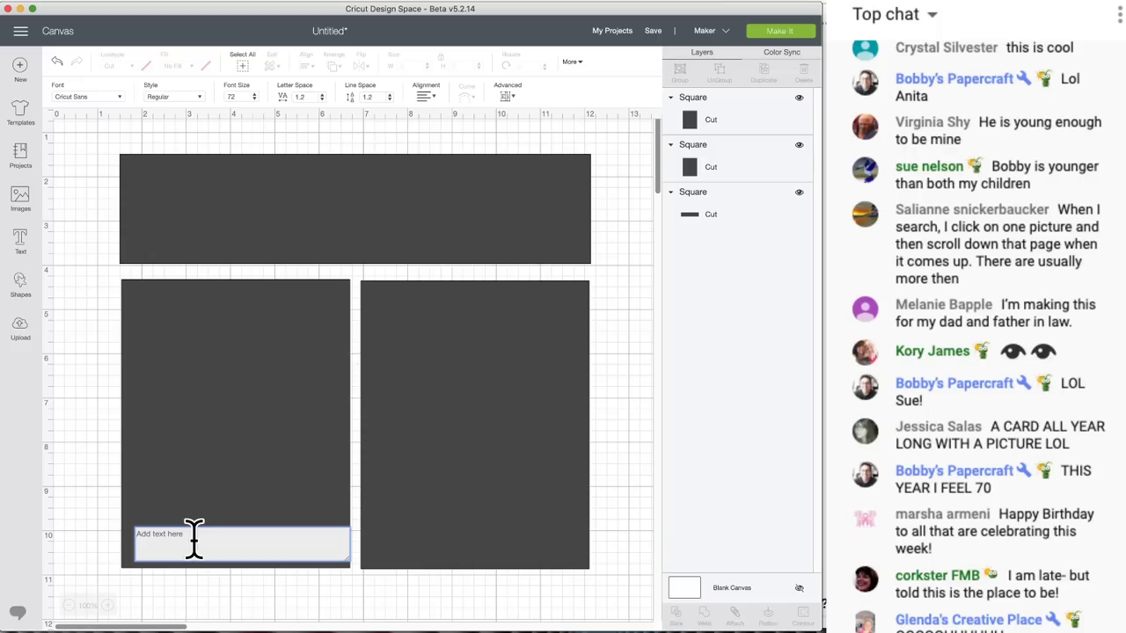
{"action": "type", "text": "o"}
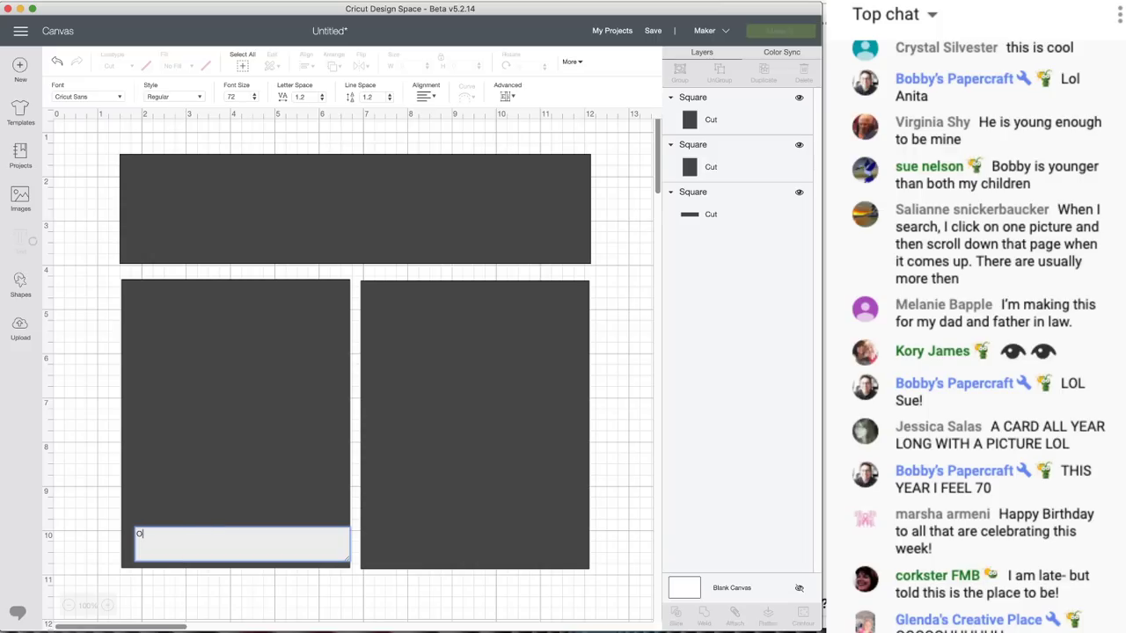
{"action": "key", "text": "BackSpace"}
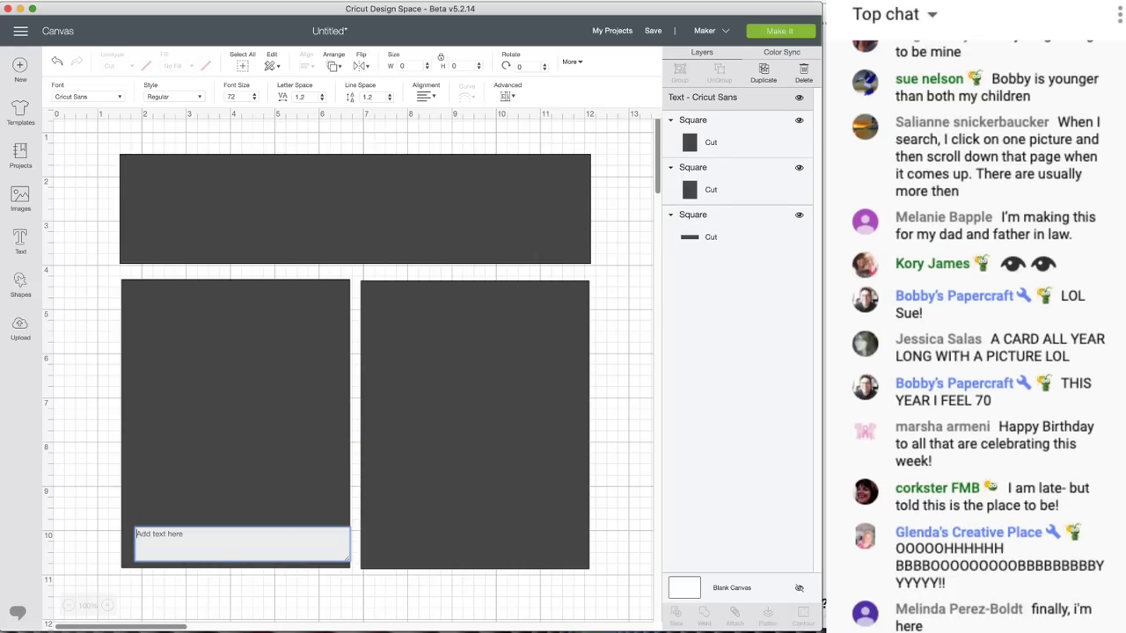
{"action": "type", "text": "OLD"}
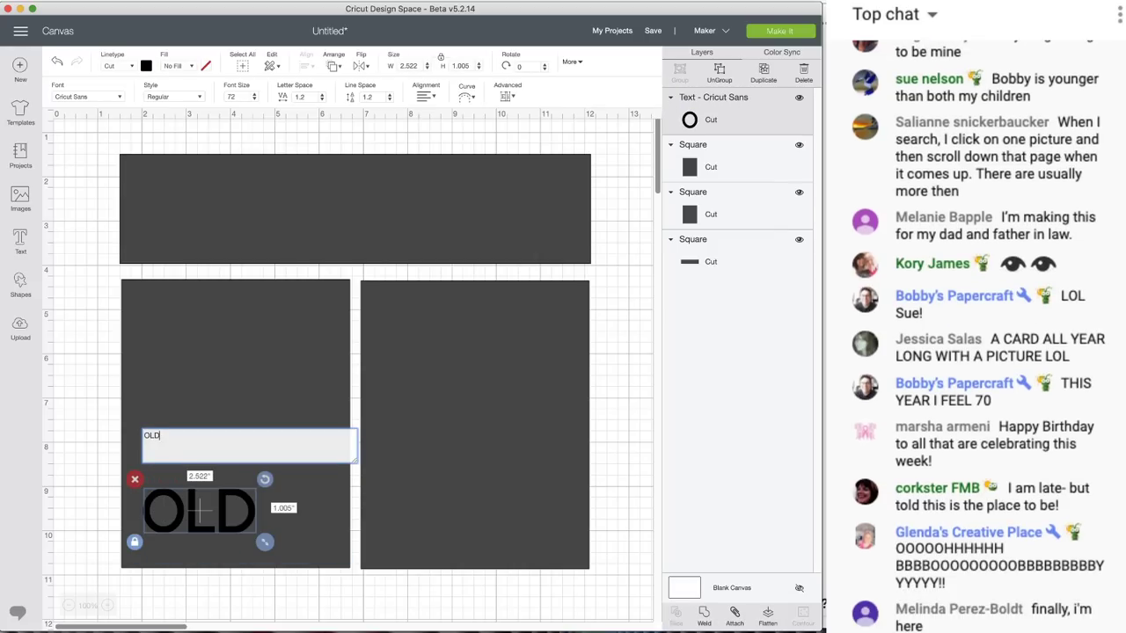
{"action": "type", "text": "OMETER"}
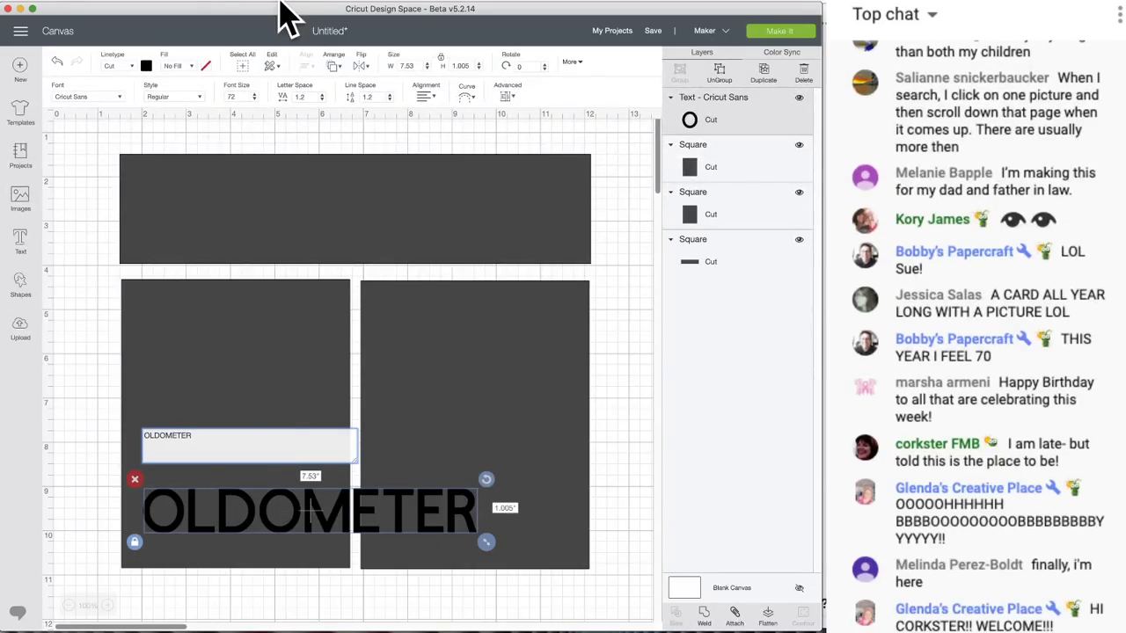
- Switch to Pinterest, examine how the old-o-meter search results style their lettering, and return to Cricut Design Space
{"action": "key", "text": "super+Tab"}
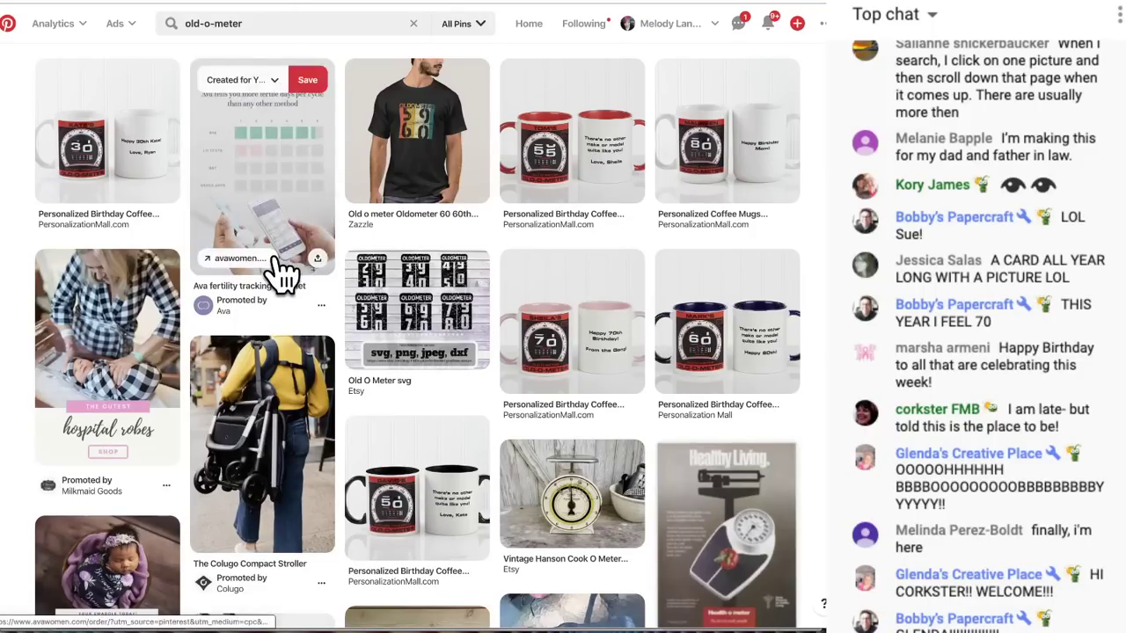
{"action": "scroll", "coordinate": [282, 255], "scroll_direction": "down", "scroll_amount": 1}
{"action": "scroll", "coordinate": [284, 274], "scroll_direction": "up", "scroll_amount": 1}
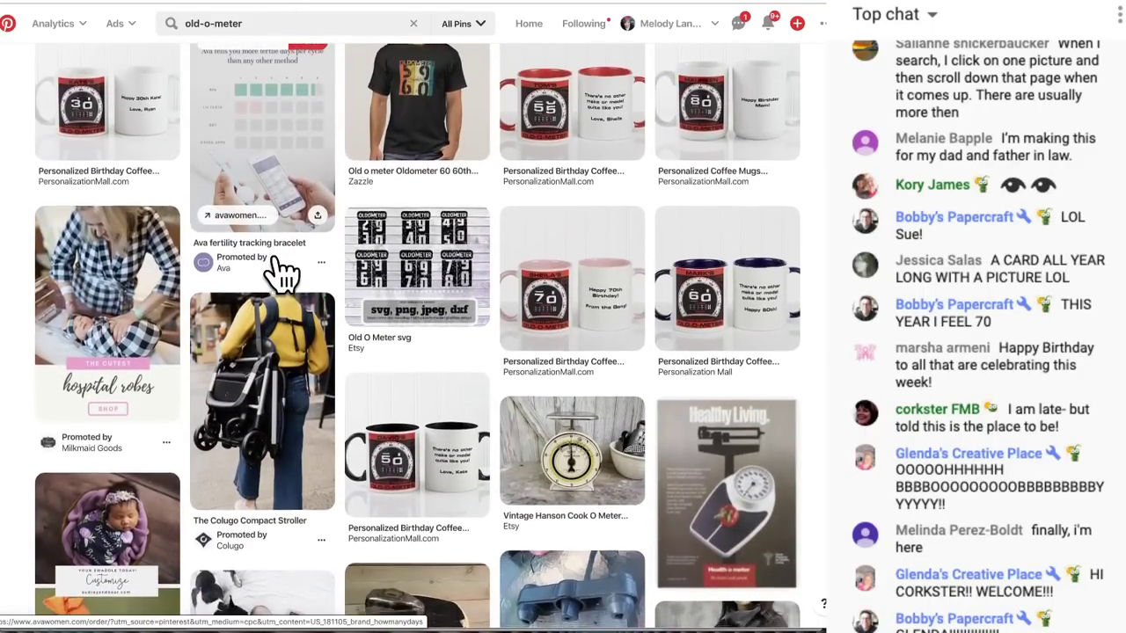
{"action": "scroll", "coordinate": [281, 275], "scroll_direction": "down", "scroll_amount": 4}
{"action": "scroll", "coordinate": [281, 275], "scroll_direction": "down", "scroll_amount": 1}
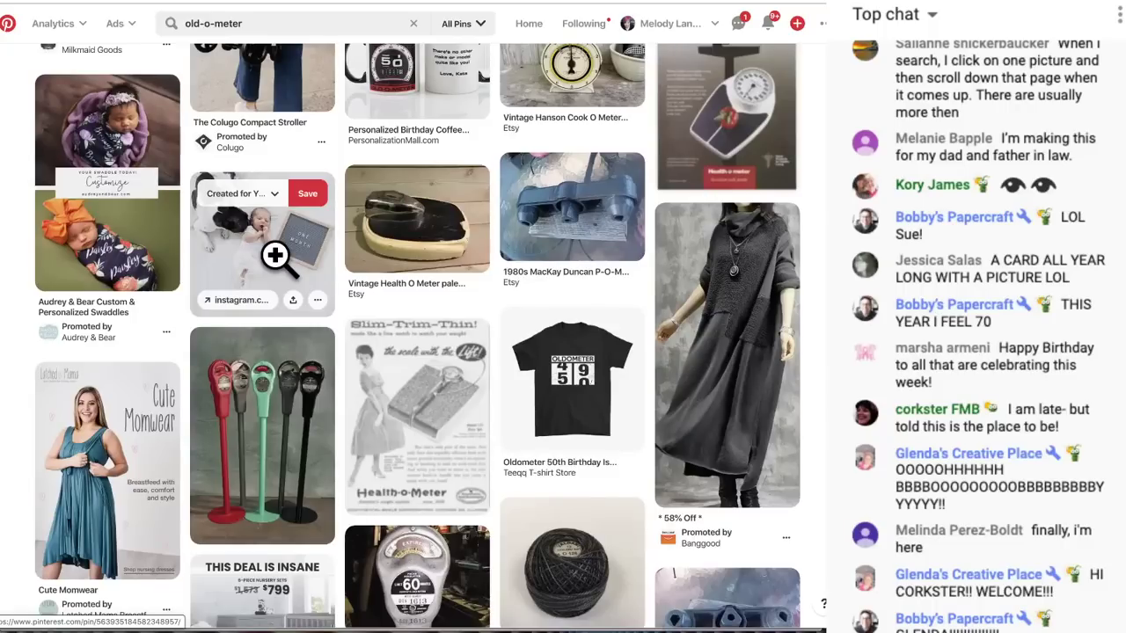
{"action": "scroll", "coordinate": [274, 255], "scroll_direction": "up", "scroll_amount": 5}
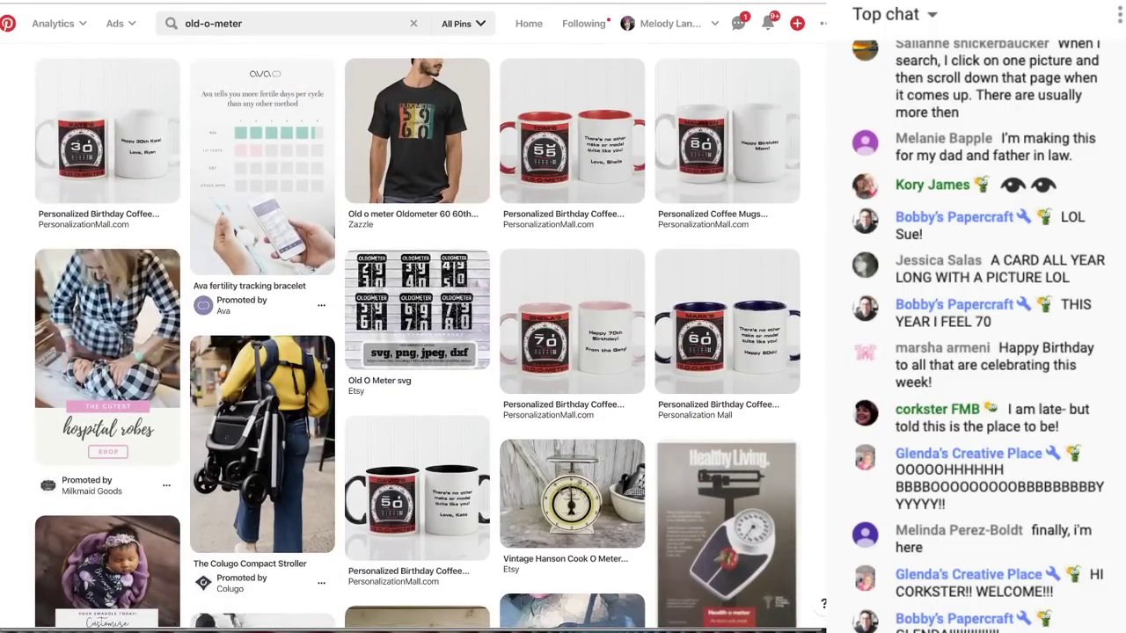
{"action": "key", "text": "super+Tab"}
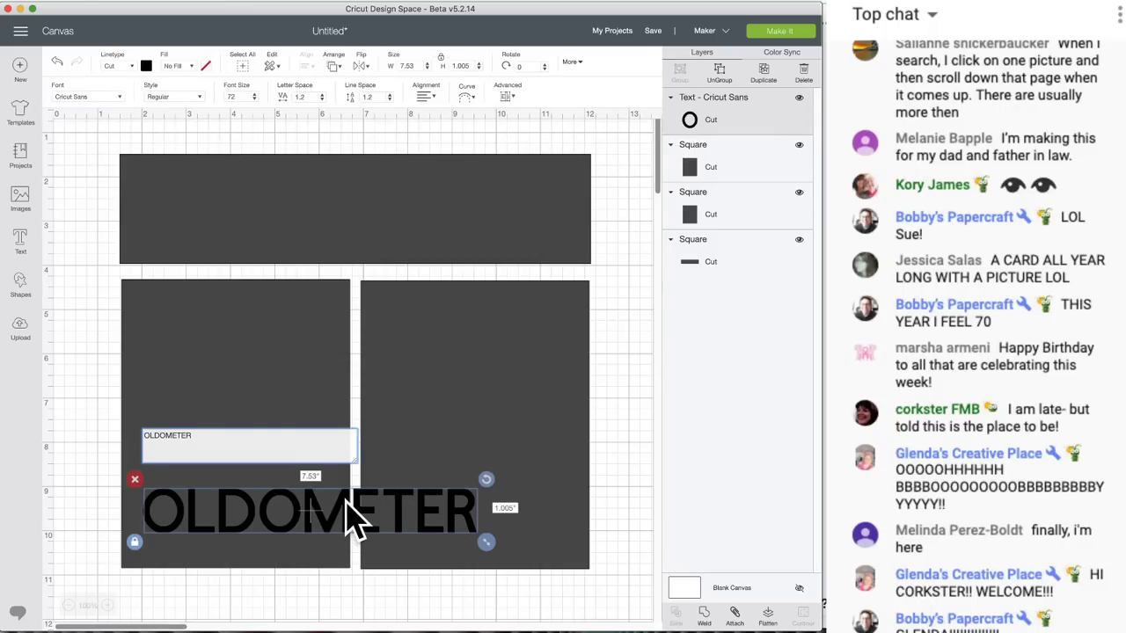
- Centre the OLDOMETER text on the wide upper rectangle at about 9.2 inches wide and colour it white
{"action": "left_click_drag", "start_coordinate": [346, 498], "coordinate": [374, 194]}
{"action": "left_click_drag", "start_coordinate": [514, 237], "coordinate": [587, 246]}
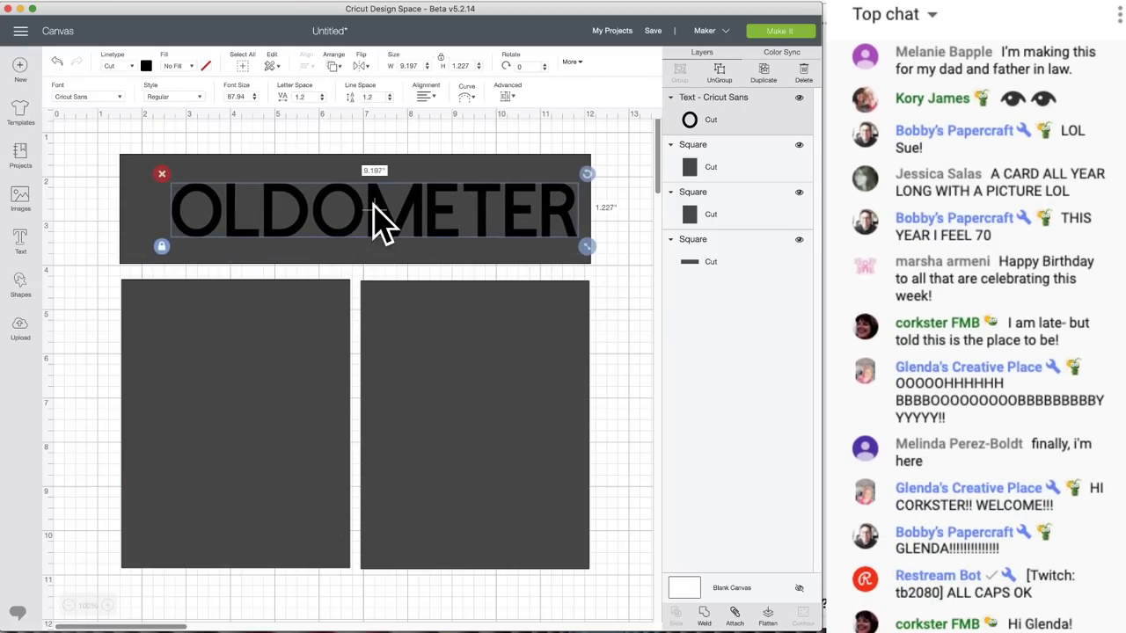
{"action": "left_click_drag", "start_coordinate": [377, 206], "coordinate": [352, 197]}
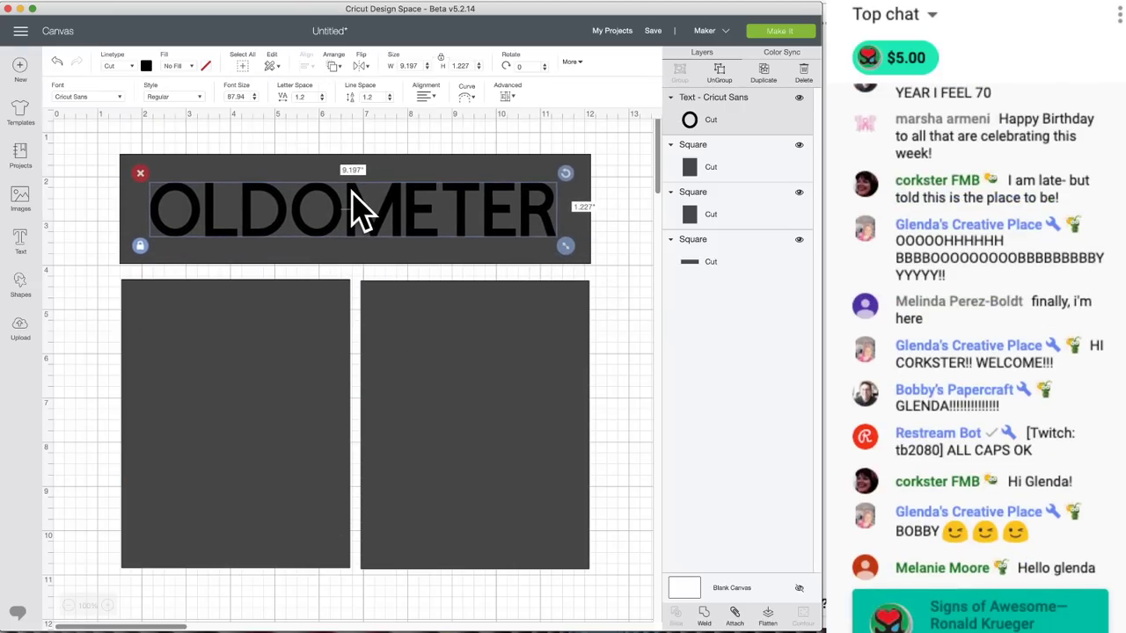
{"action": "left_click", "coordinate": [146, 66]}
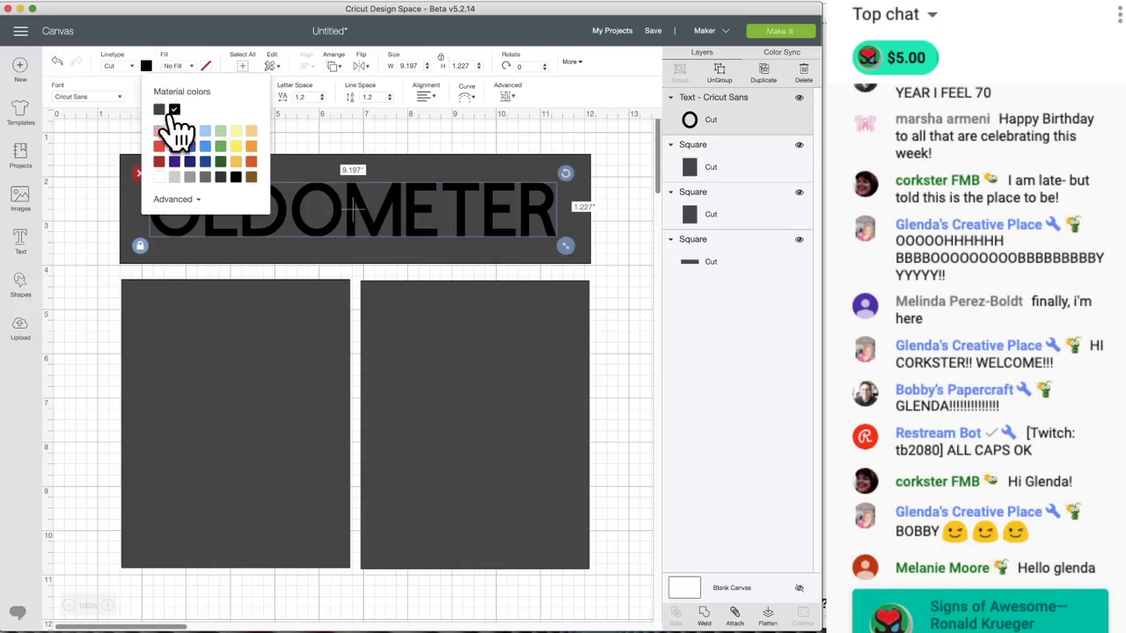
{"action": "left_click", "coordinate": [159, 177]}
{"action": "left_click", "coordinate": [89, 233]}
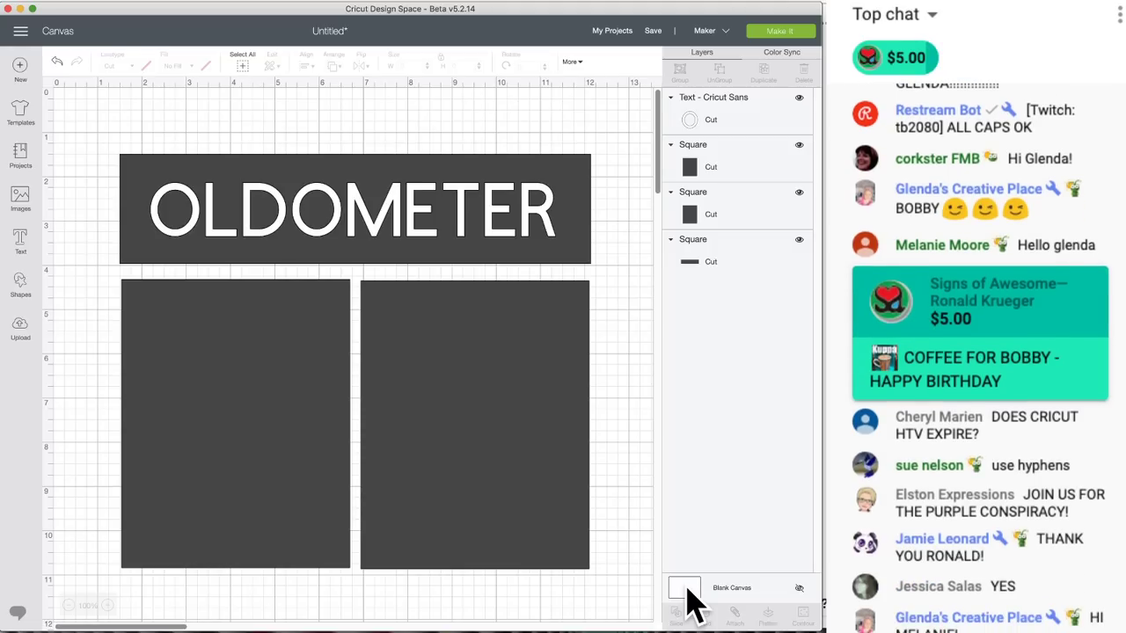
- Change the blank canvas background colour to light blue
{"action": "left_click", "coordinate": [687, 589]}
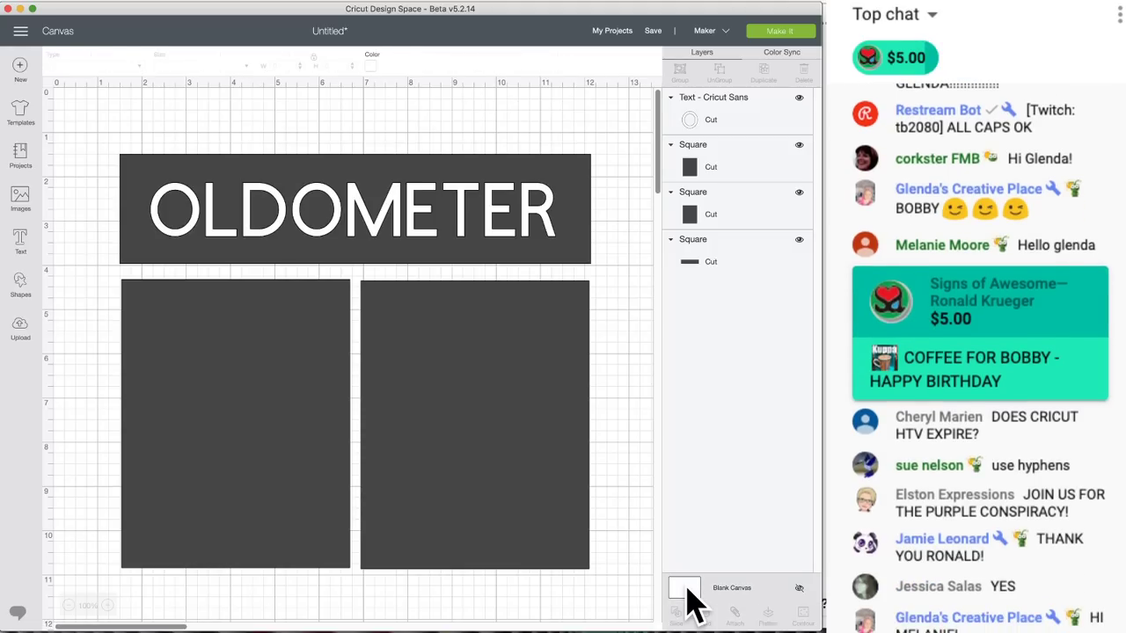
{"action": "left_click", "coordinate": [373, 68]}
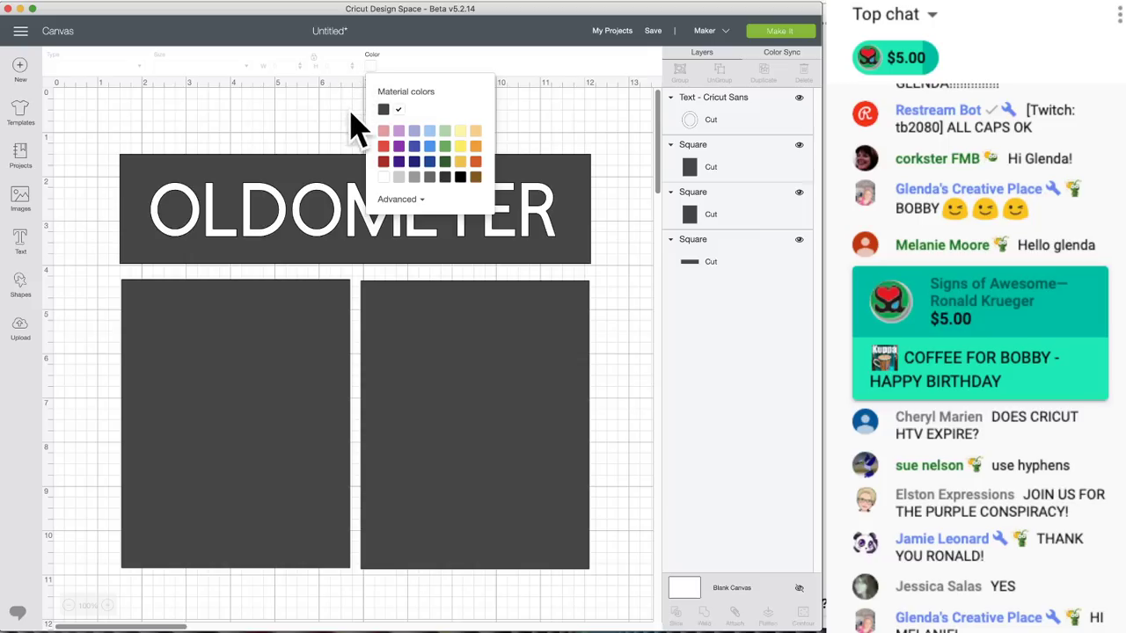
{"action": "left_click", "coordinate": [430, 132]}
{"action": "left_click", "coordinate": [578, 138]}
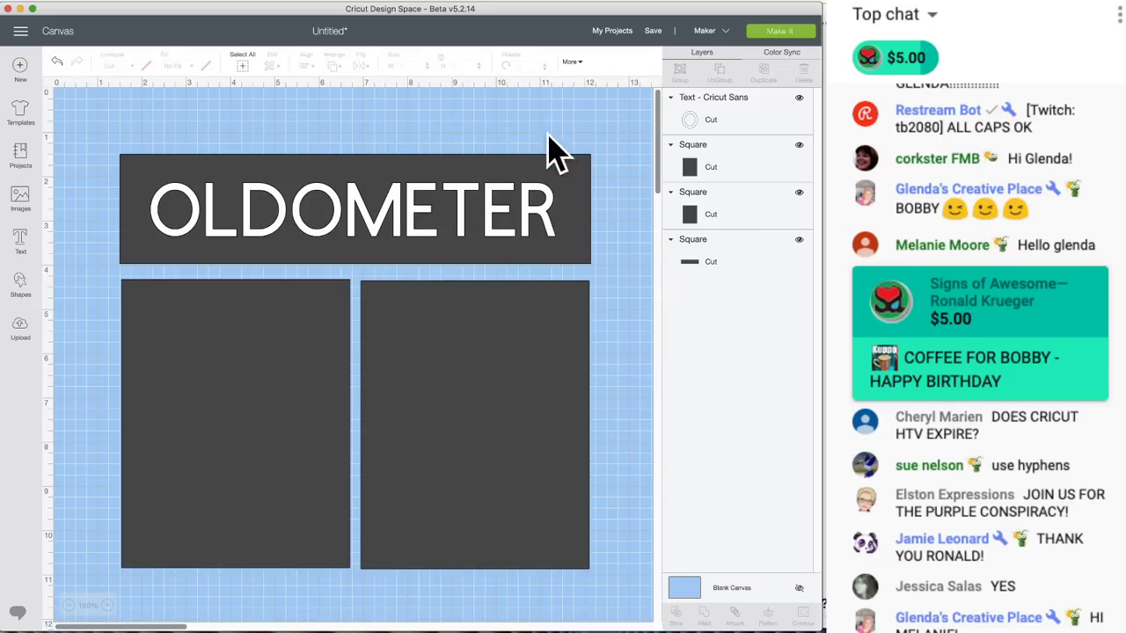
- Change the OLDOMETER text's font to Avenida Com, chosen from the Cricut fonts
{"action": "left_click", "coordinate": [350, 227]}
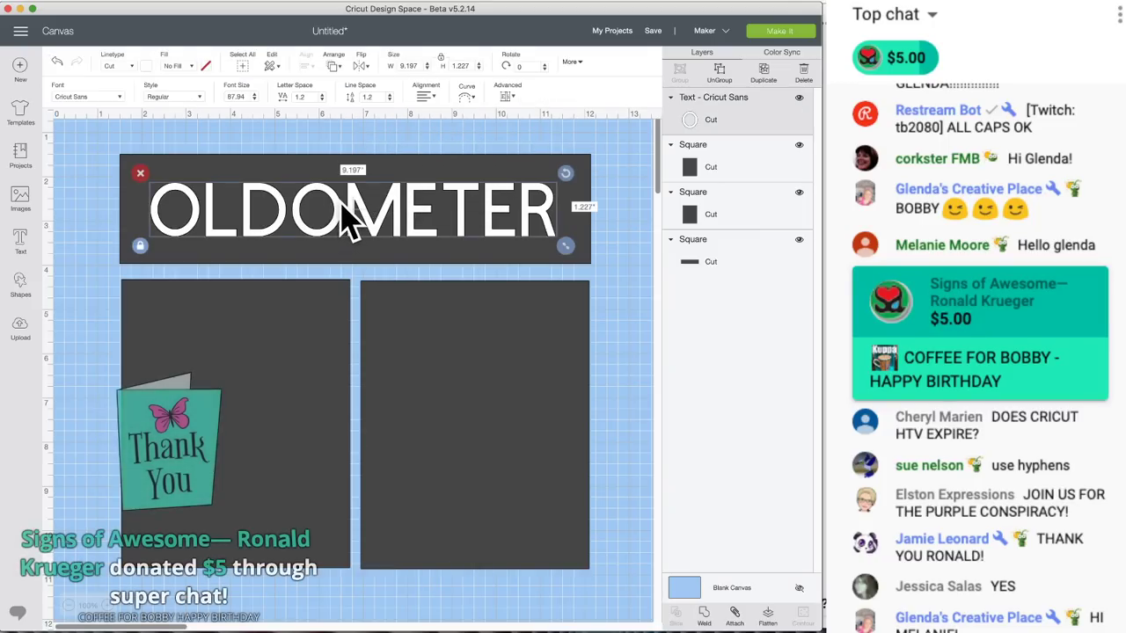
{"action": "left_click", "coordinate": [106, 97]}
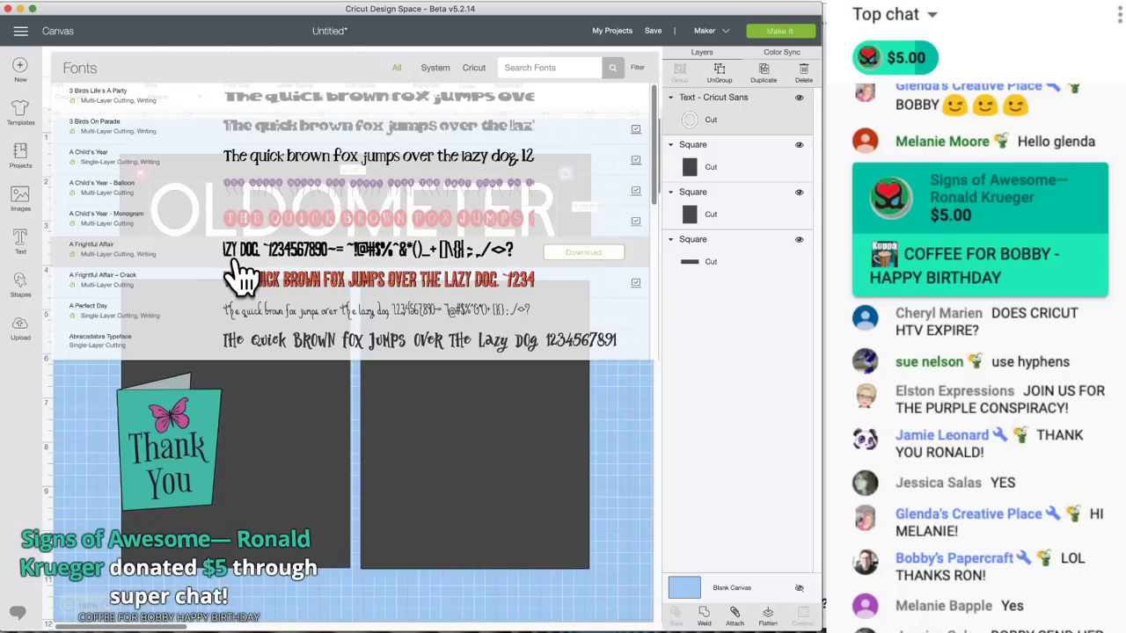
{"action": "scroll", "coordinate": [242, 277], "scroll_direction": "down", "scroll_amount": 6}
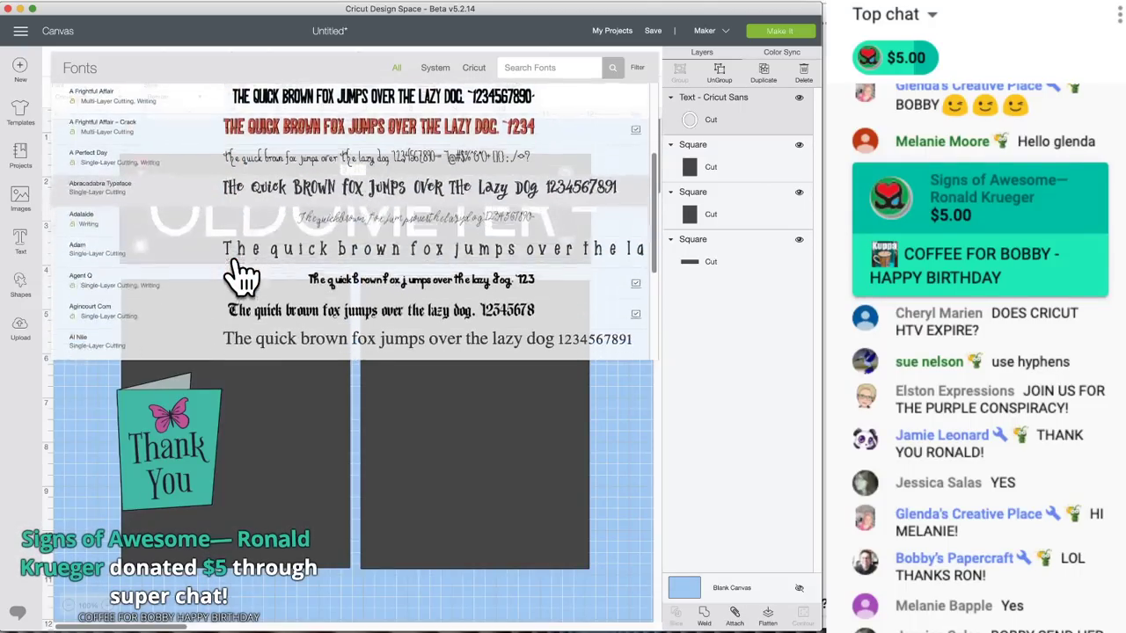
{"action": "scroll", "coordinate": [242, 278], "scroll_direction": "down", "scroll_amount": 8}
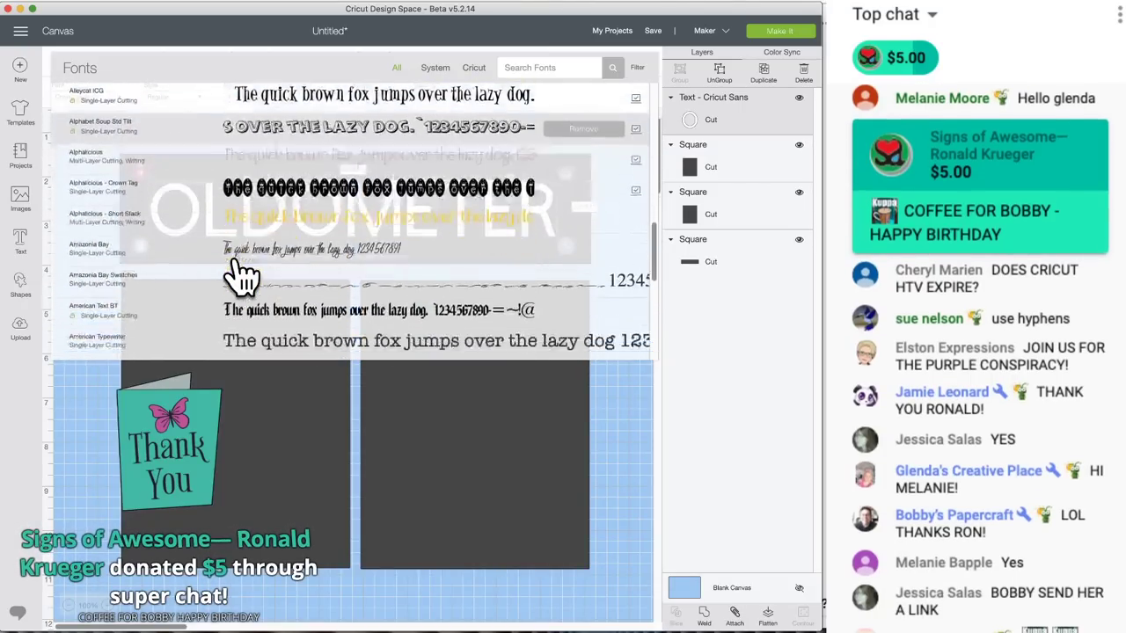
{"action": "scroll", "coordinate": [244, 277], "scroll_direction": "down", "scroll_amount": 6}
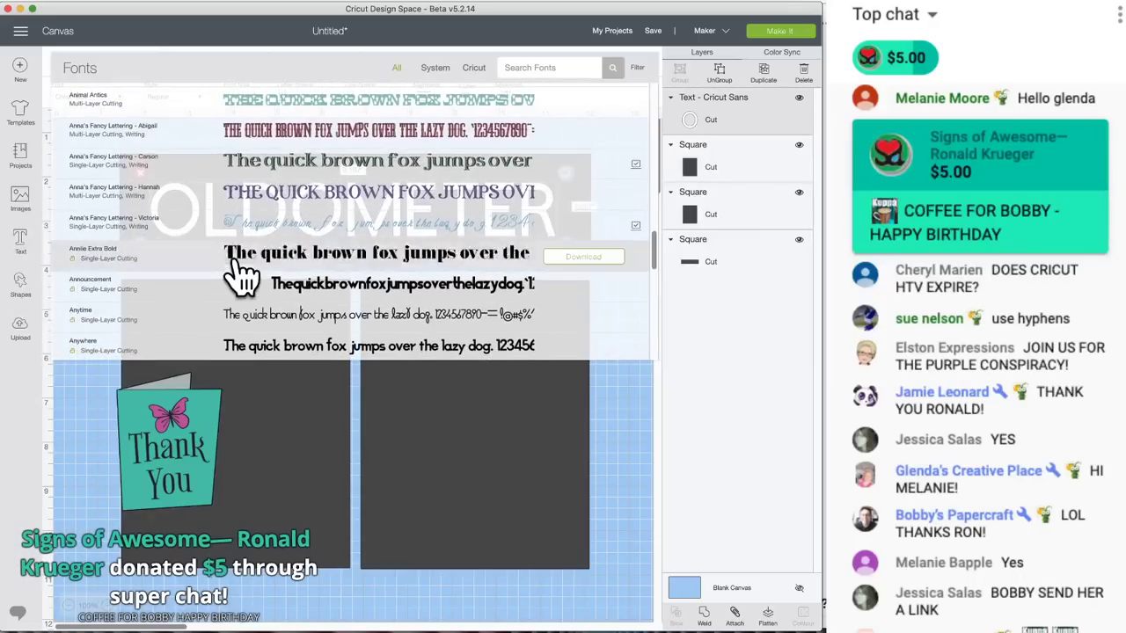
{"action": "left_click", "coordinate": [475, 69]}
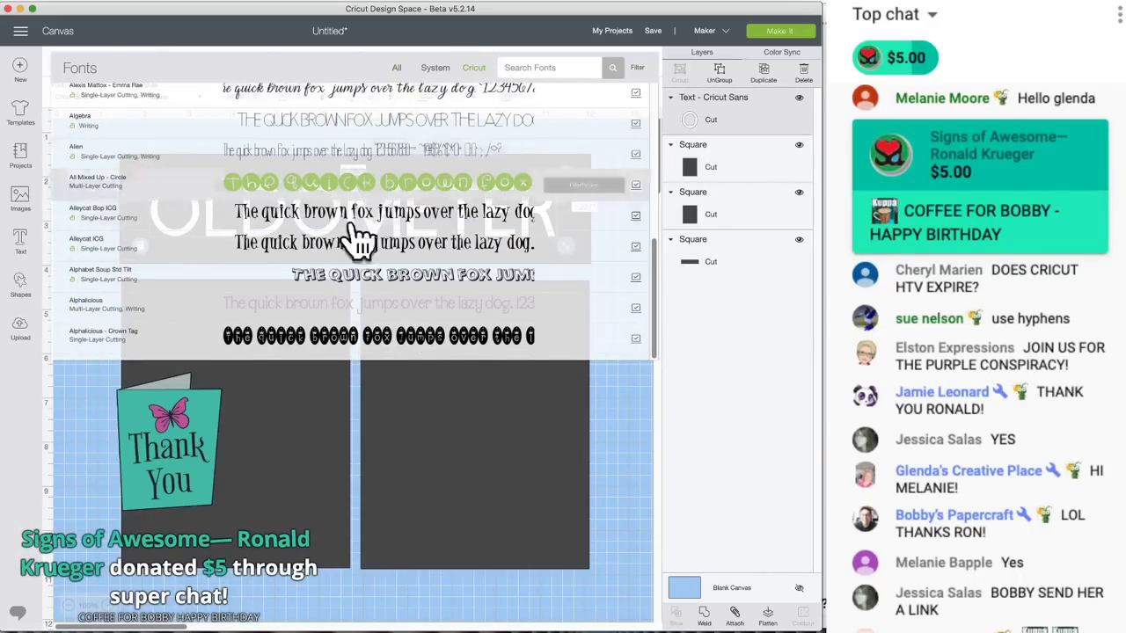
{"action": "scroll", "coordinate": [304, 224], "scroll_direction": "down", "scroll_amount": 10}
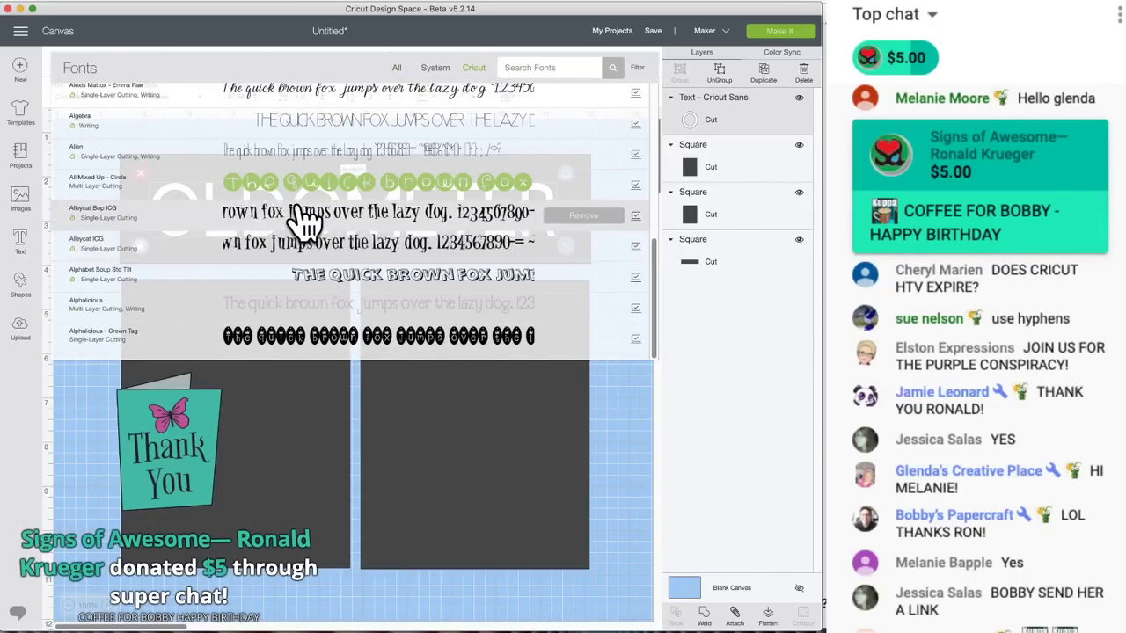
{"action": "scroll", "coordinate": [304, 224], "scroll_direction": "down", "scroll_amount": 10}
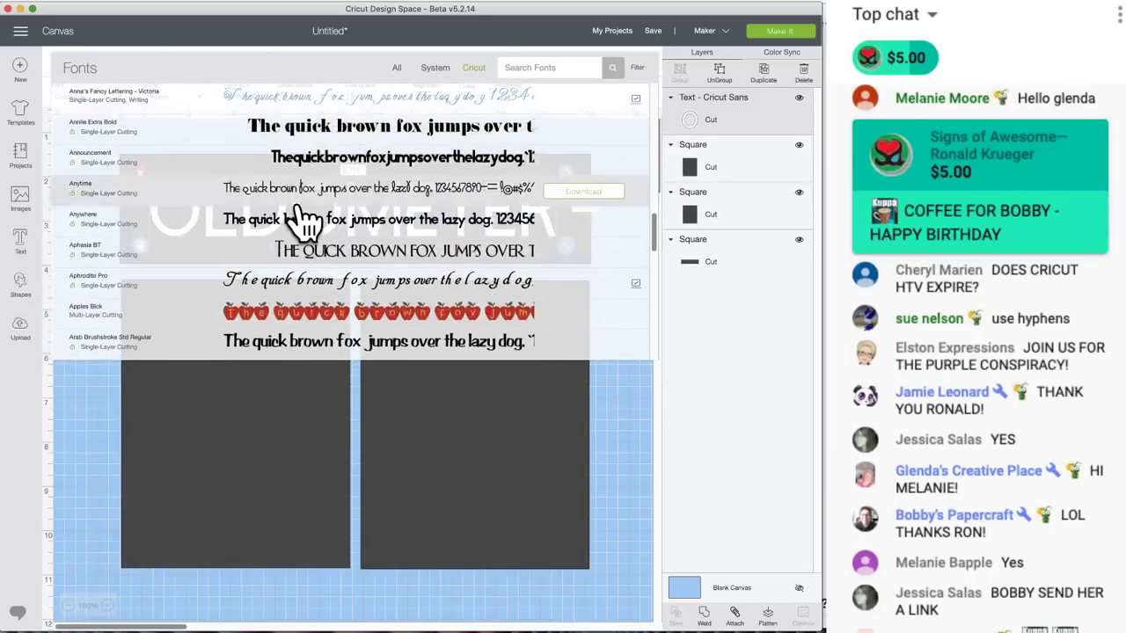
{"action": "scroll", "coordinate": [303, 225], "scroll_direction": "down", "scroll_amount": 2}
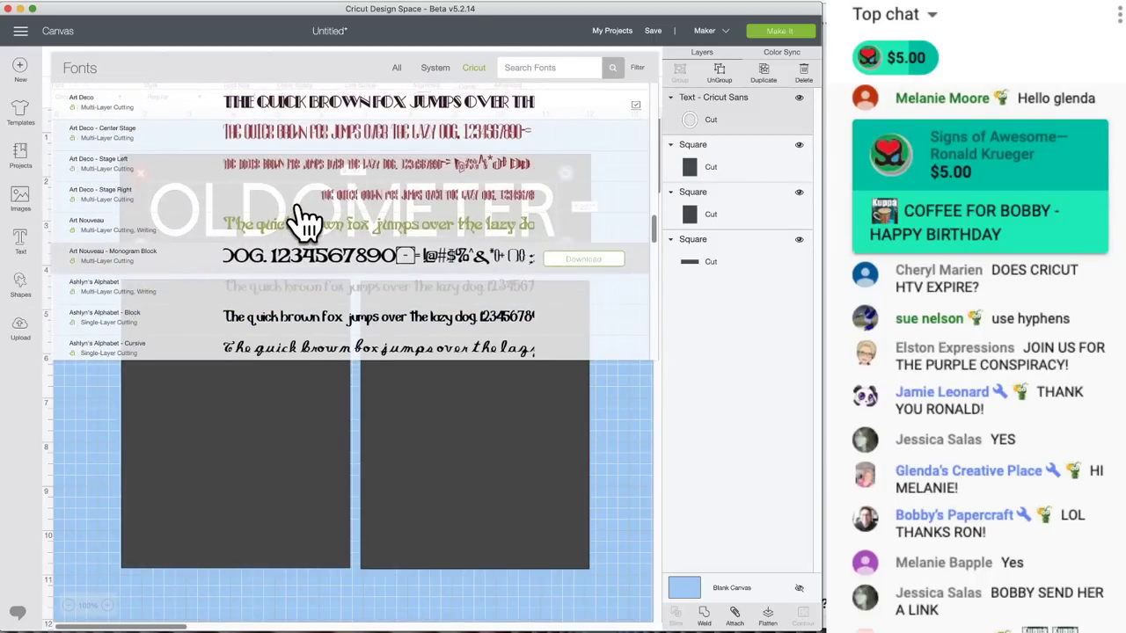
{"action": "scroll", "coordinate": [303, 220], "scroll_direction": "down", "scroll_amount": 6}
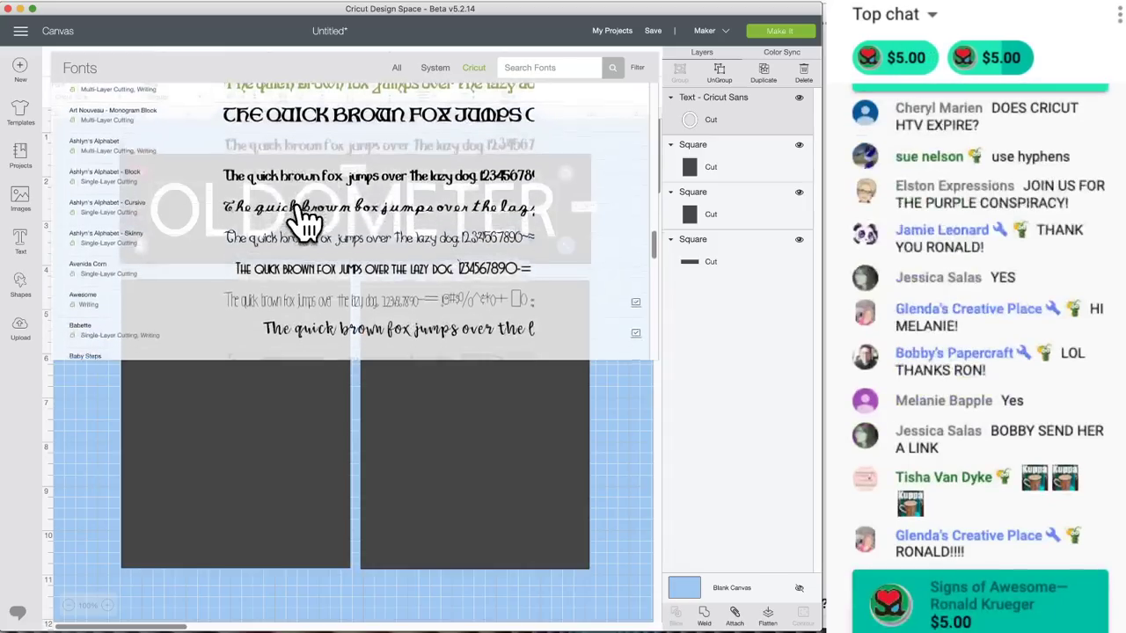
{"action": "scroll", "coordinate": [304, 219], "scroll_direction": "down", "scroll_amount": 1}
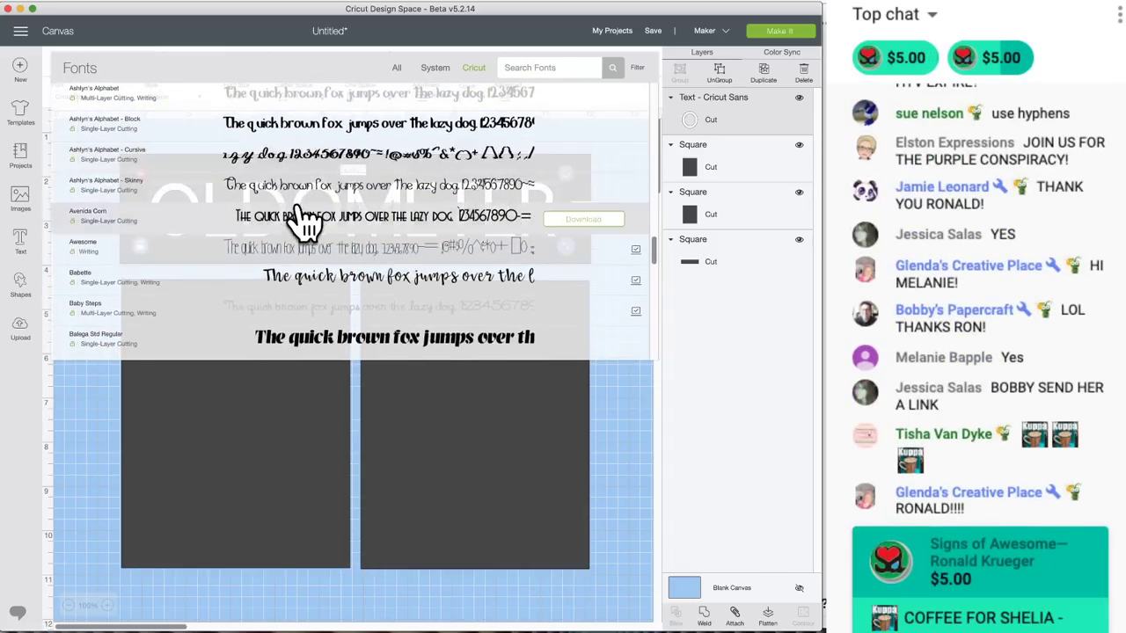
{"action": "left_click", "coordinate": [304, 220]}
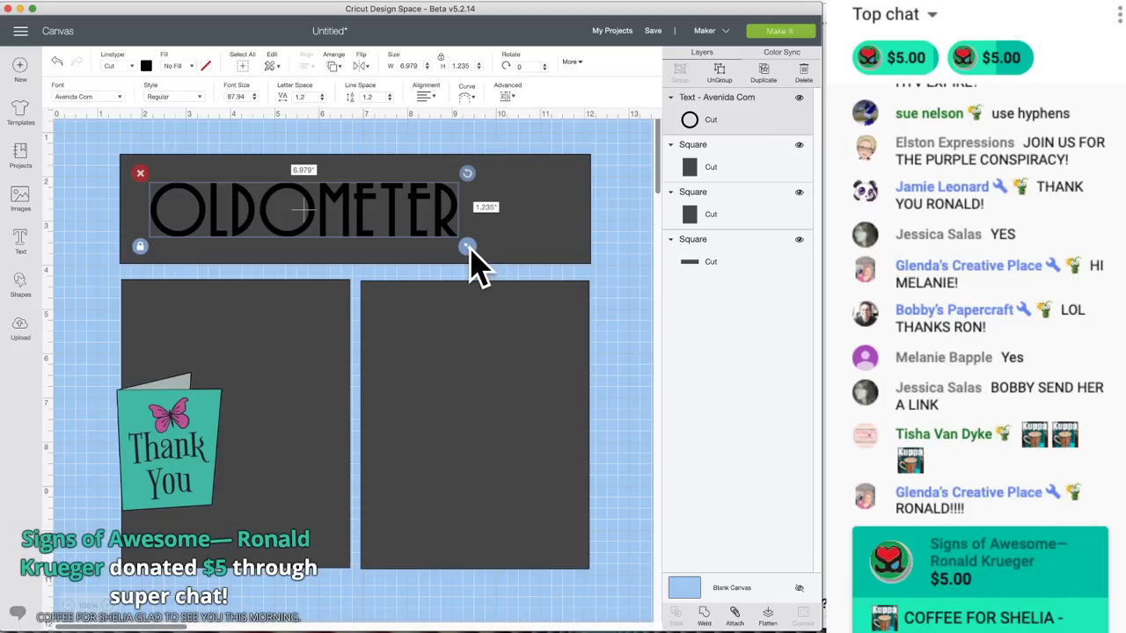
- Enlarge the OLDOMETER text to about 8.26 inches wide and place a duplicate of it just below
{"action": "left_click_drag", "start_coordinate": [468, 249], "coordinate": [524, 256]}
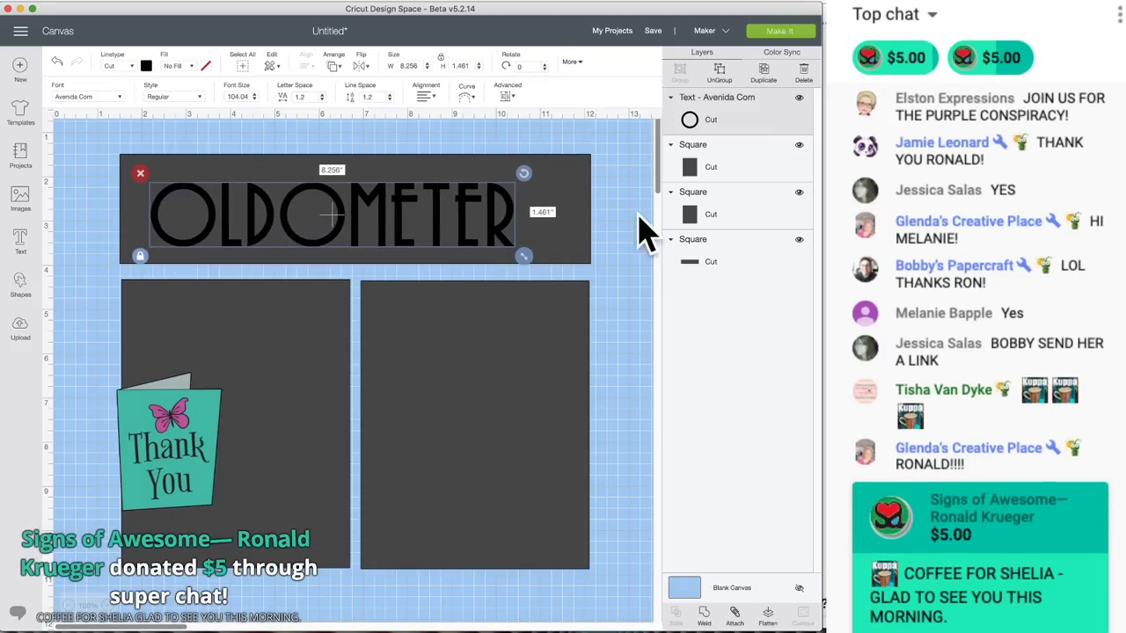
{"action": "left_click", "coordinate": [764, 74]}
{"action": "left_click_drag", "start_coordinate": [357, 242], "coordinate": [365, 326]}
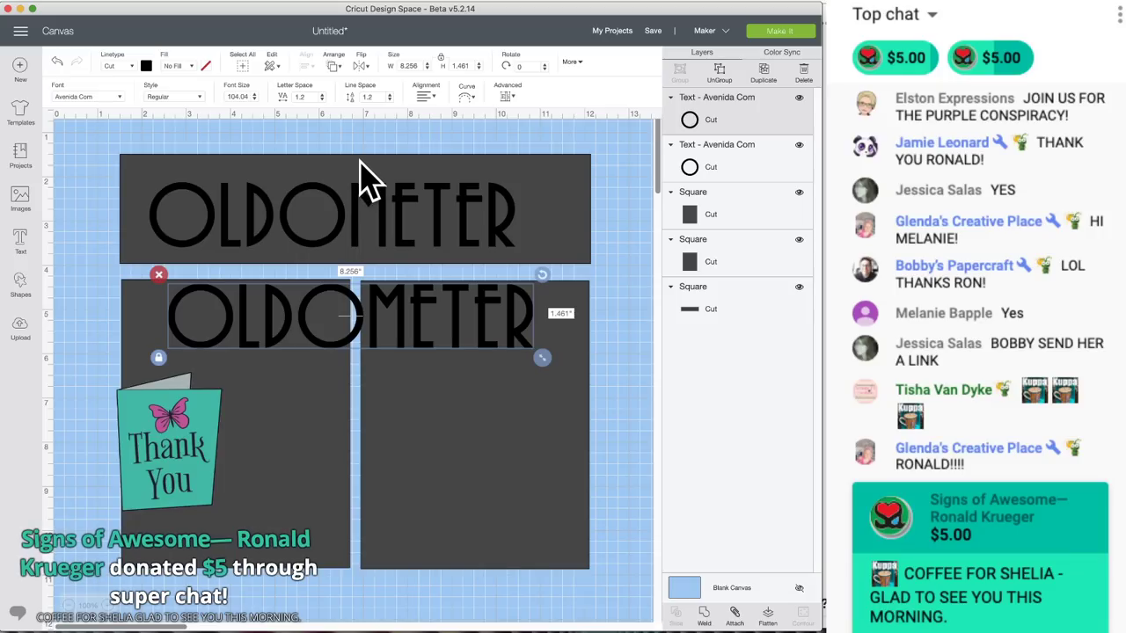
- Change the wide upper rectangle's colour to white
{"action": "left_click", "coordinate": [365, 180]}
{"action": "left_click", "coordinate": [146, 66]}
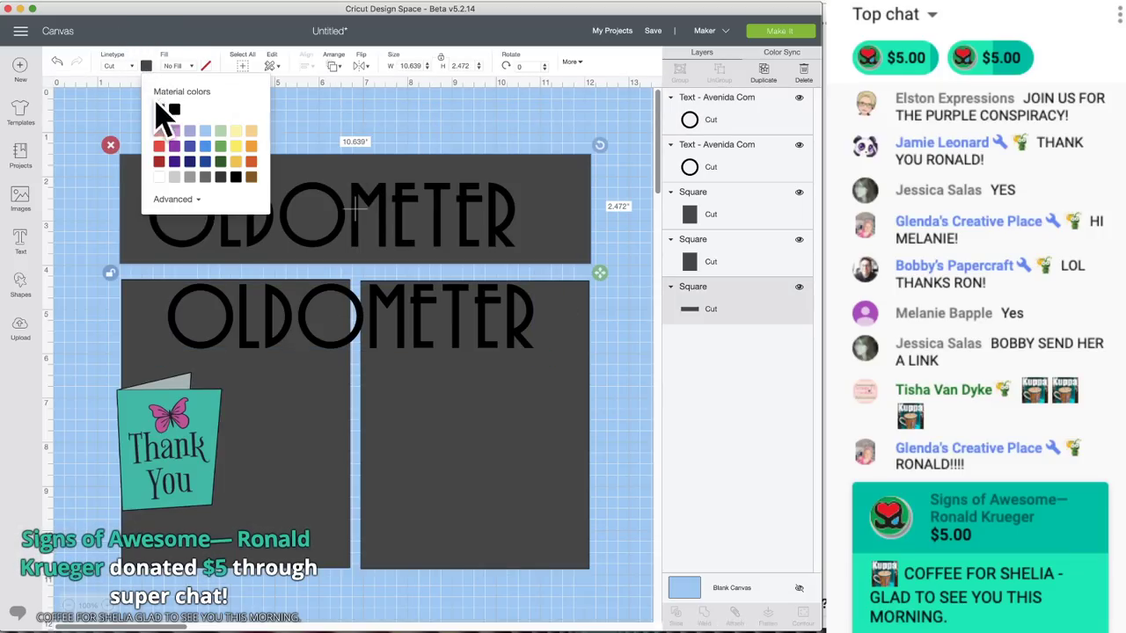
{"action": "left_click", "coordinate": [158, 178]}
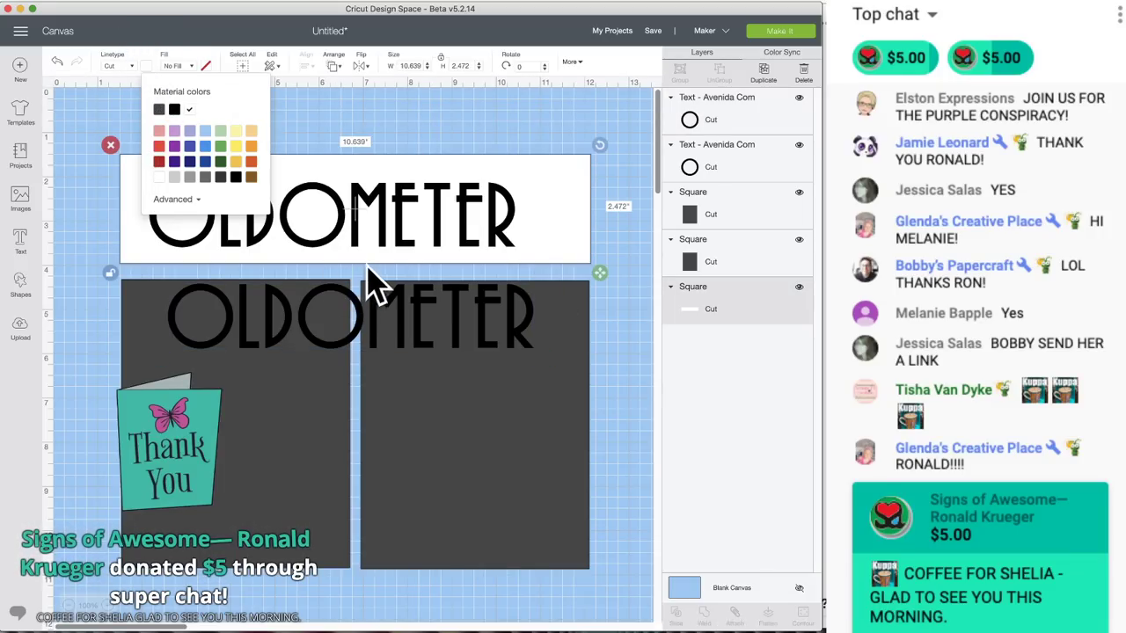
- Stack the two OLDOMETER texts one above the other over the white rectangle, with the lower copy selected
{"action": "left_click_drag", "start_coordinate": [392, 313], "coordinate": [395, 166]}
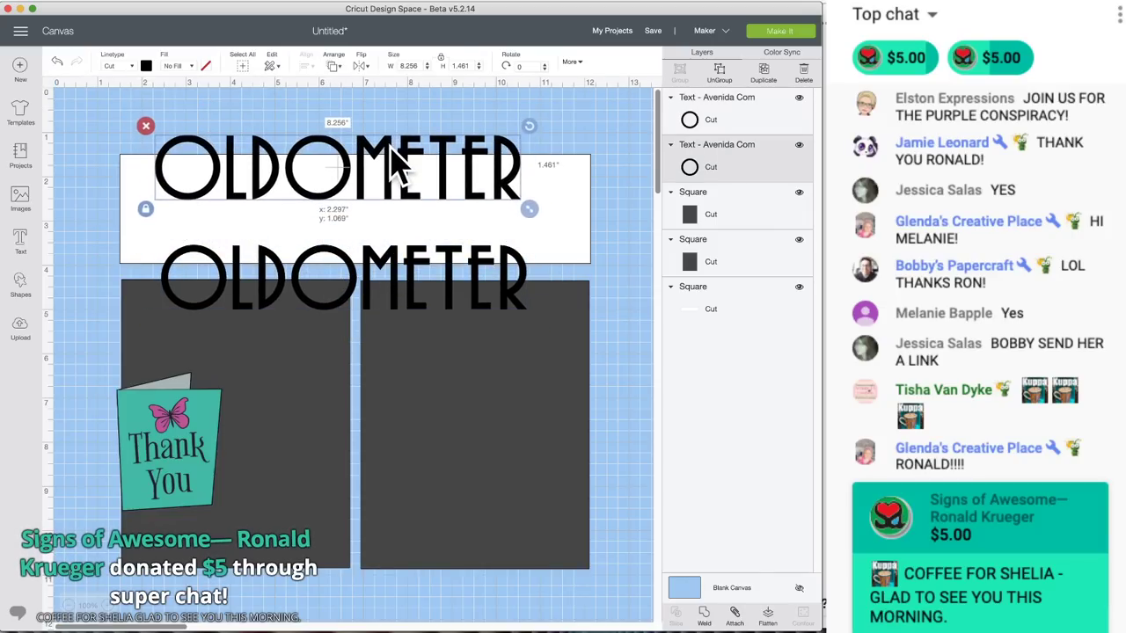
{"action": "left_click", "coordinate": [399, 251]}
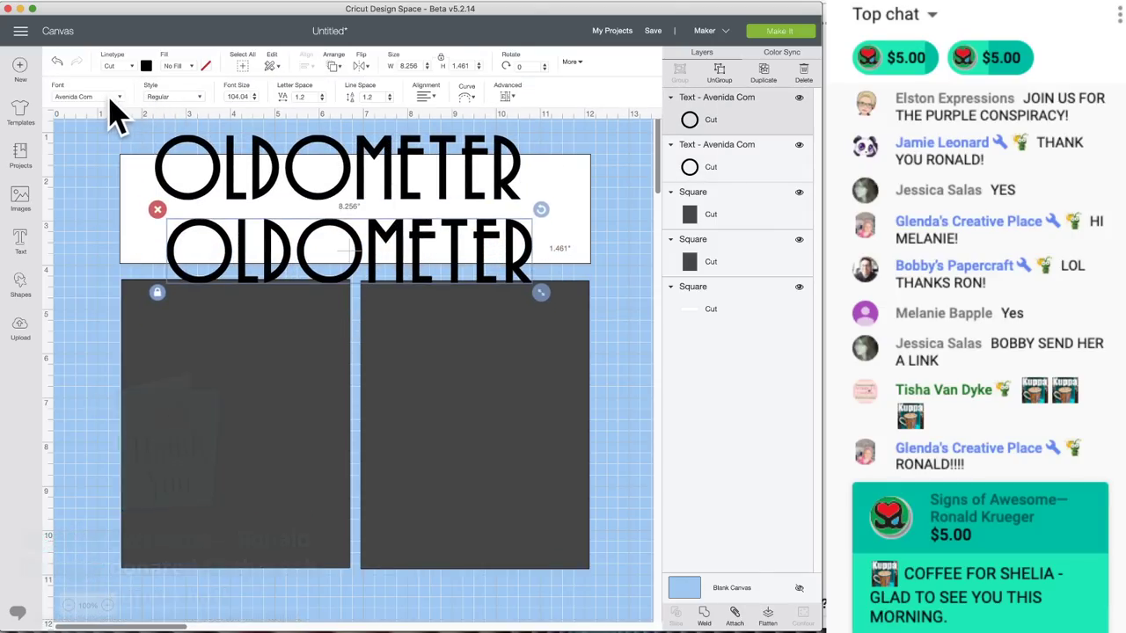
- Change the lower OLDOMETER text's font to A Frightful Affair, nudge it up and stretch it wider over the white rectangle
{"action": "left_click", "coordinate": [107, 99]}
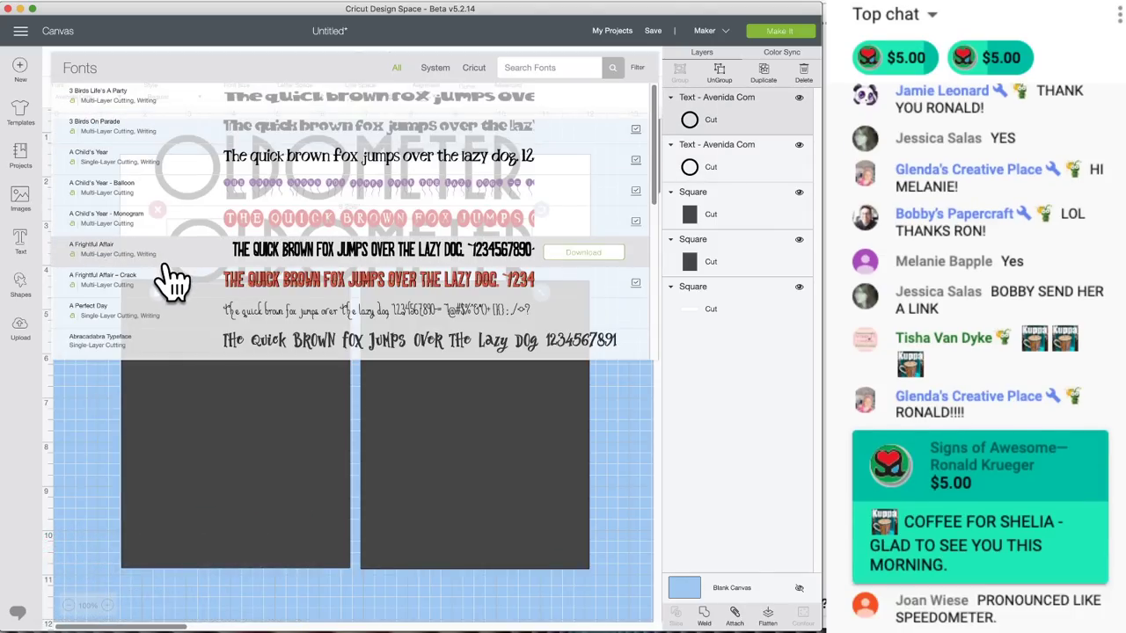
{"action": "scroll", "coordinate": [184, 281], "scroll_direction": "down", "scroll_amount": 1}
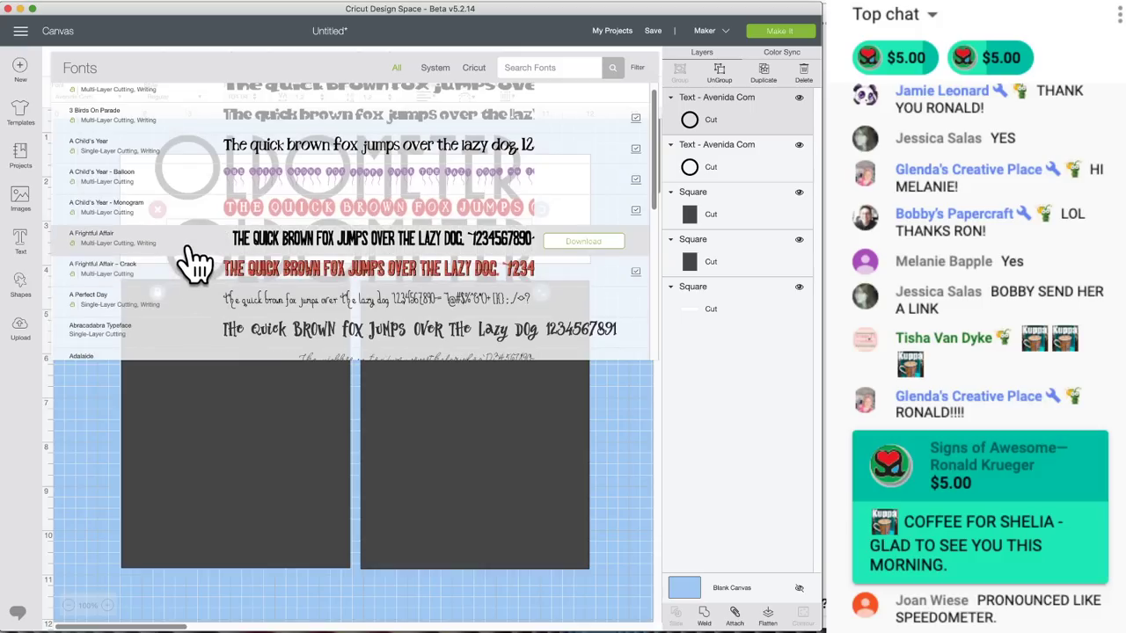
{"action": "left_click", "coordinate": [195, 256]}
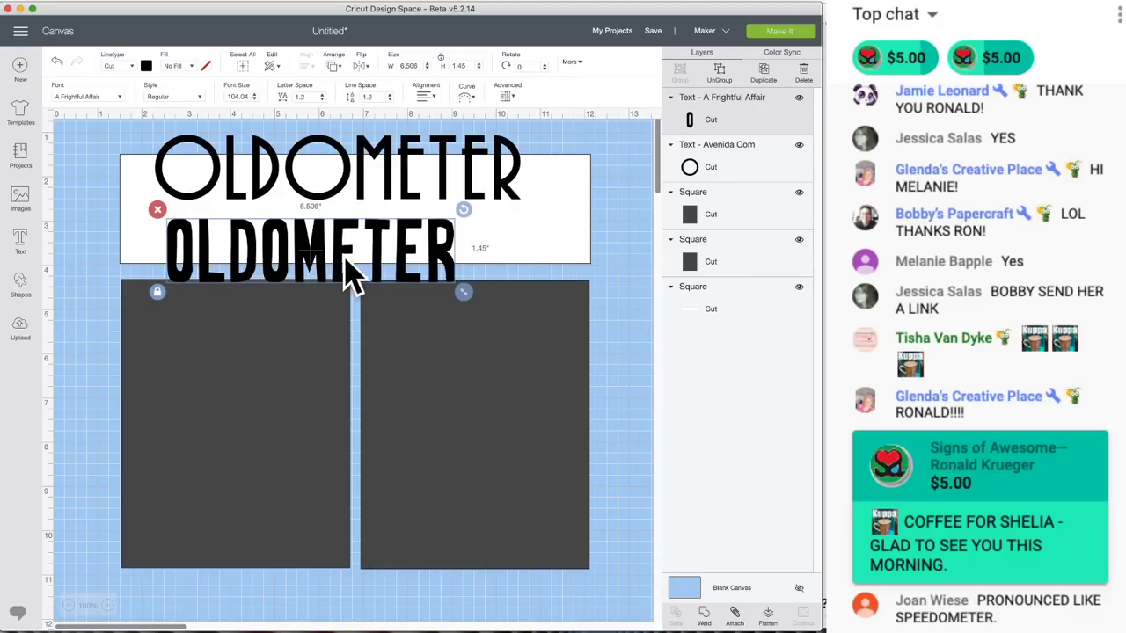
{"action": "left_click_drag", "start_coordinate": [348, 255], "coordinate": [353, 243]}
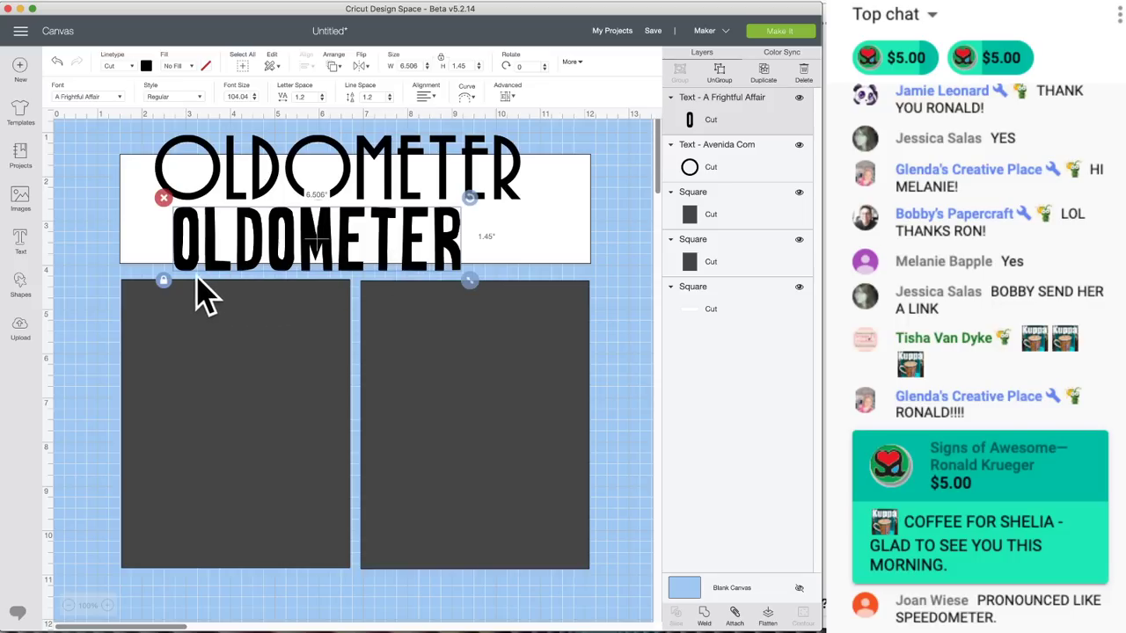
{"action": "left_click_drag", "start_coordinate": [470, 282], "coordinate": [513, 281]}
- Browse the complete font list for an alternative style for the lower OLDOMETER text
{"action": "left_click", "coordinate": [112, 97]}
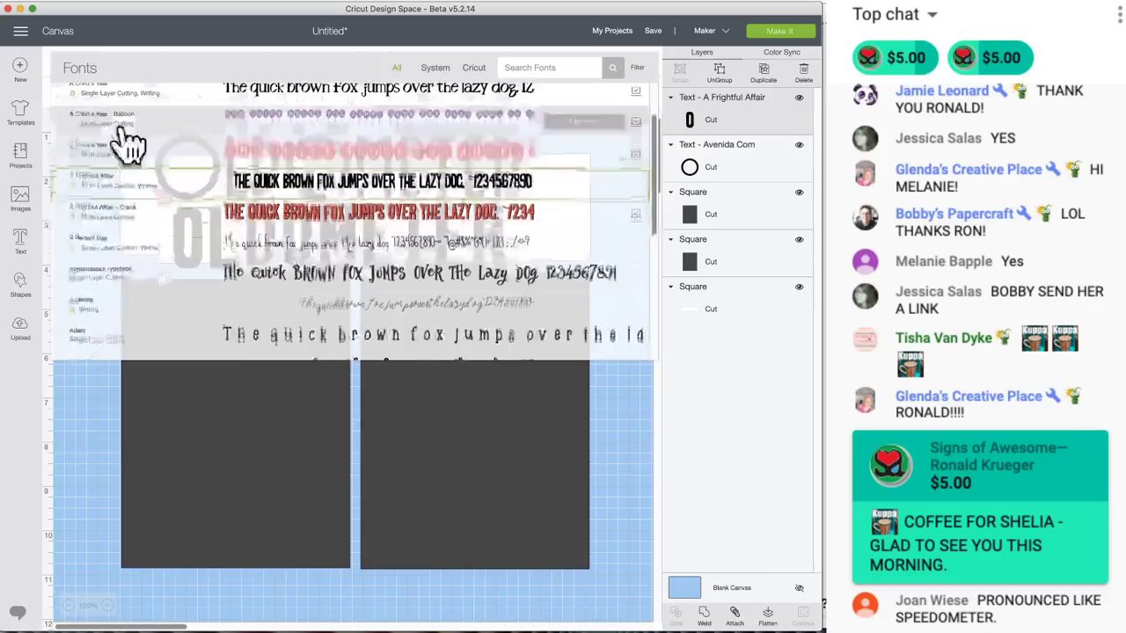
{"action": "scroll", "coordinate": [180, 289], "scroll_direction": "down", "scroll_amount": 15}
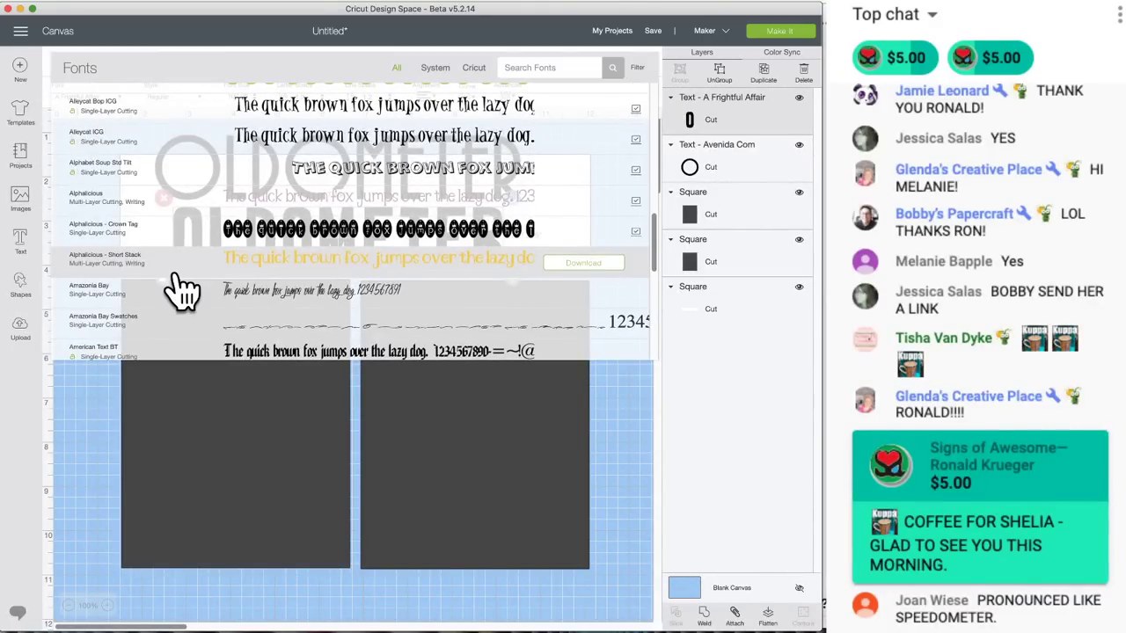
{"action": "scroll", "coordinate": [180, 288], "scroll_direction": "down", "scroll_amount": 6}
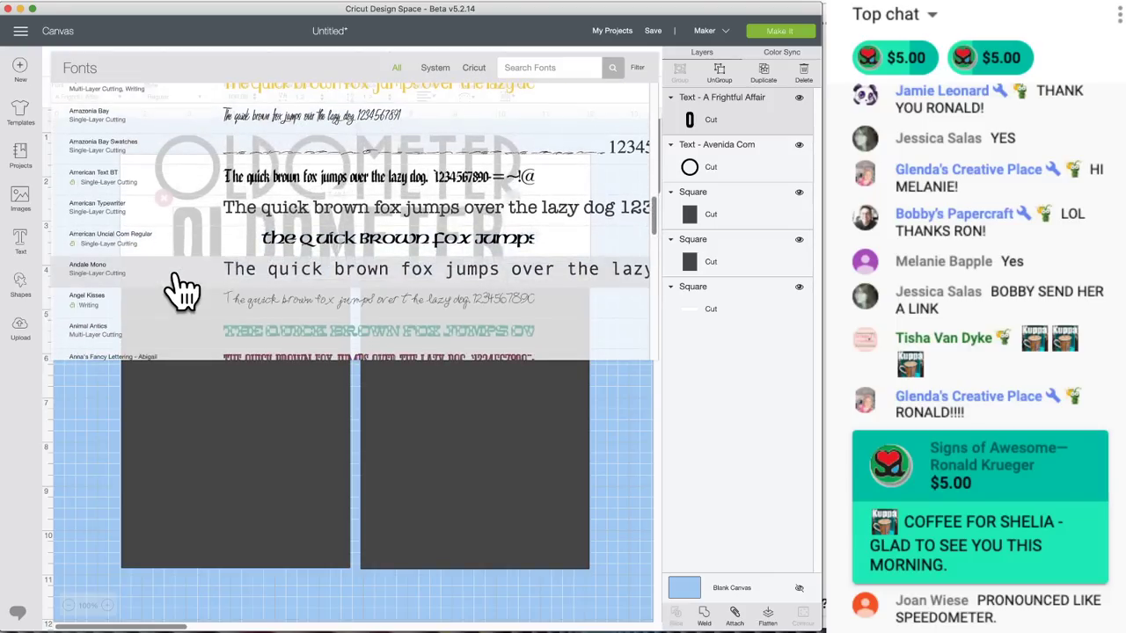
{"action": "scroll", "coordinate": [180, 289], "scroll_direction": "down", "scroll_amount": 6}
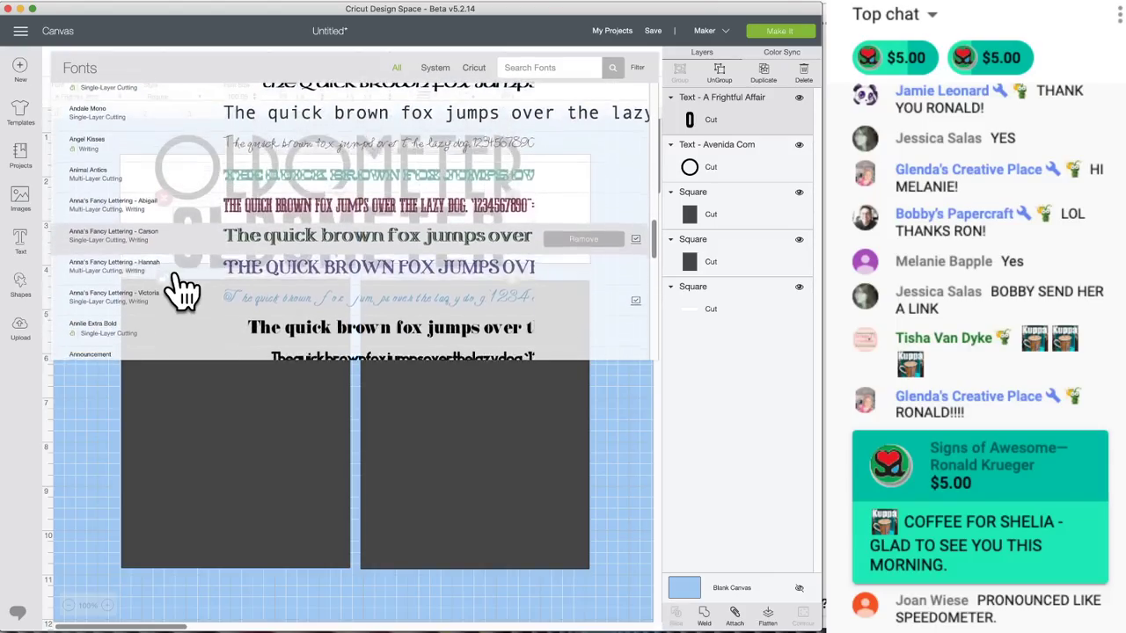
{"action": "scroll", "coordinate": [180, 288], "scroll_direction": "down", "scroll_amount": 4}
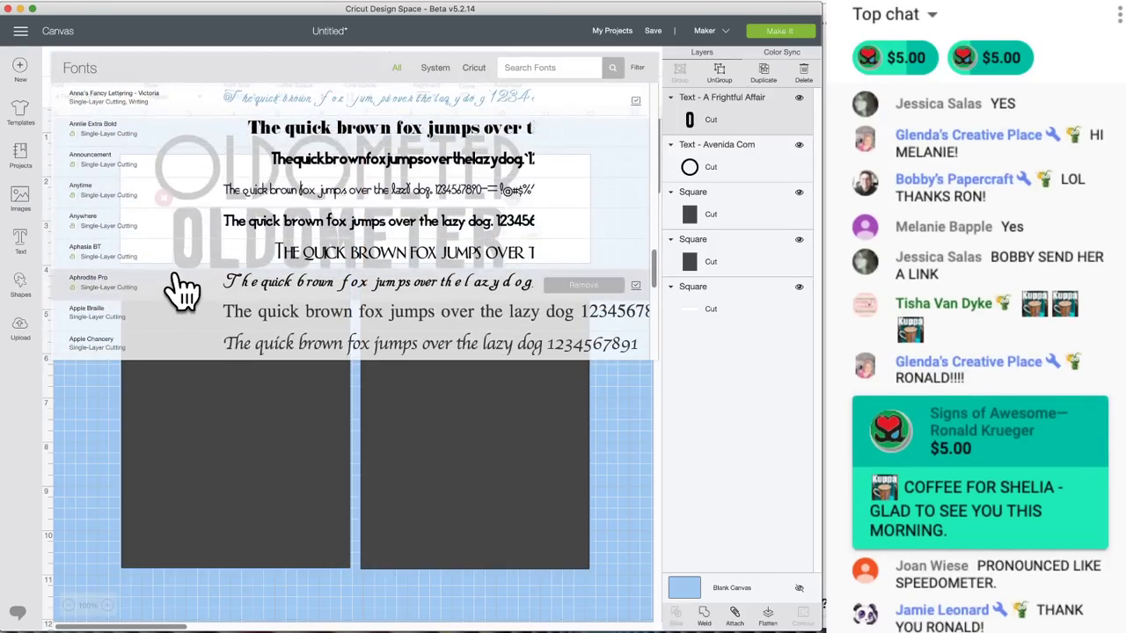
{"action": "scroll", "coordinate": [180, 288], "scroll_direction": "down", "scroll_amount": 2}
{"action": "scroll", "coordinate": [180, 289], "scroll_direction": "down", "scroll_amount": 2}
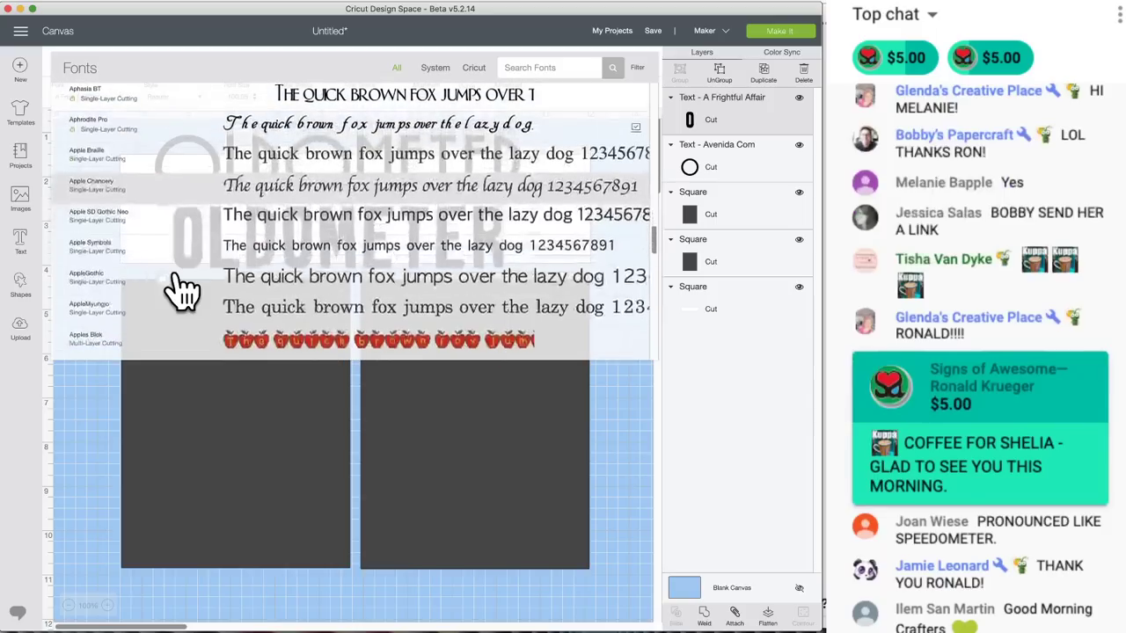
{"action": "scroll", "coordinate": [181, 288], "scroll_direction": "down", "scroll_amount": 2}
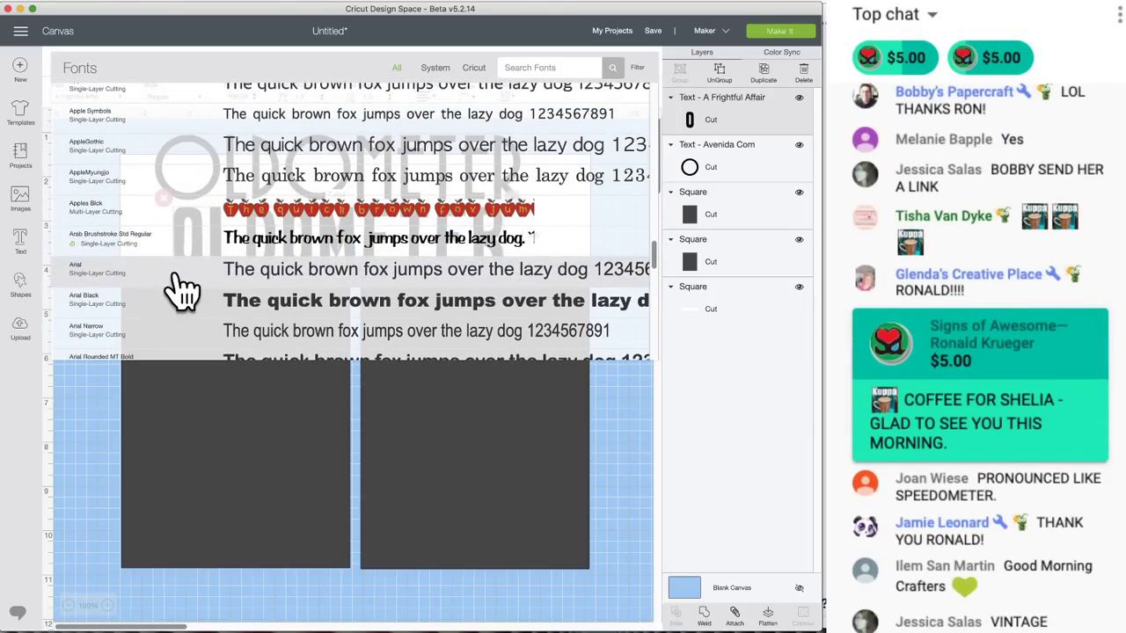
{"action": "scroll", "coordinate": [180, 289], "scroll_direction": "down", "scroll_amount": 6}
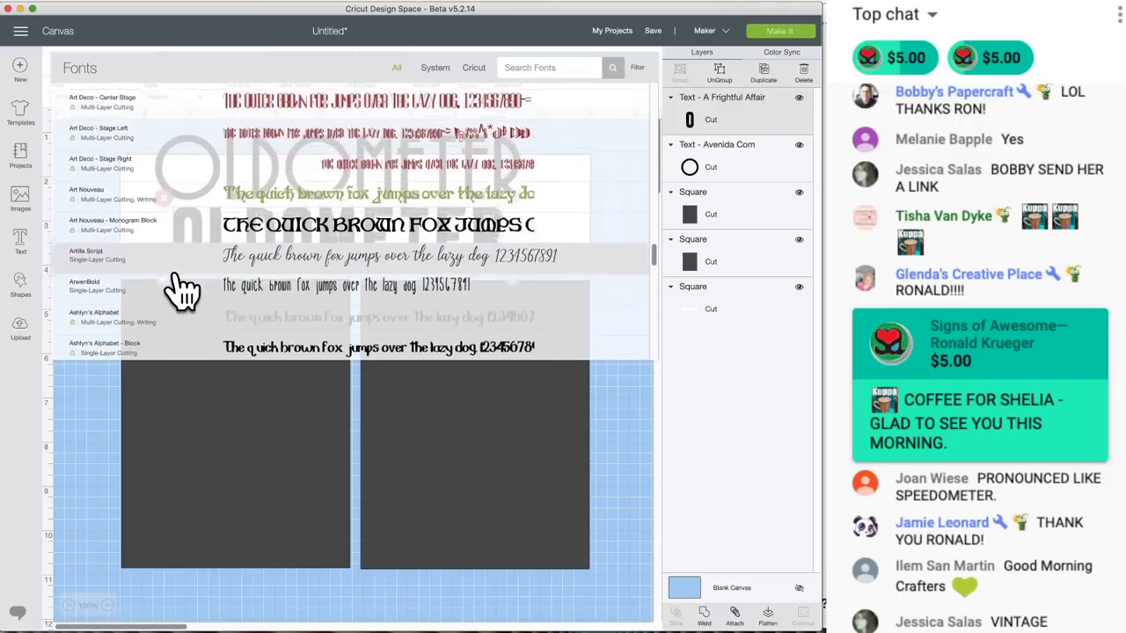
{"action": "scroll", "coordinate": [180, 289], "scroll_direction": "down", "scroll_amount": 5}
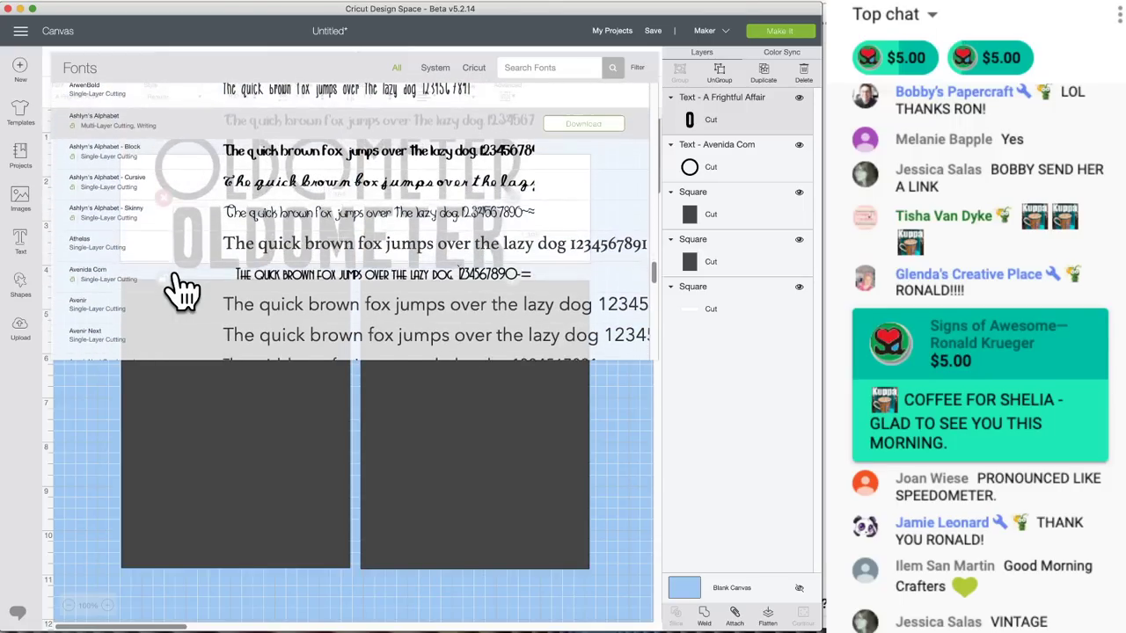
{"action": "scroll", "coordinate": [180, 289], "scroll_direction": "down", "scroll_amount": 6}
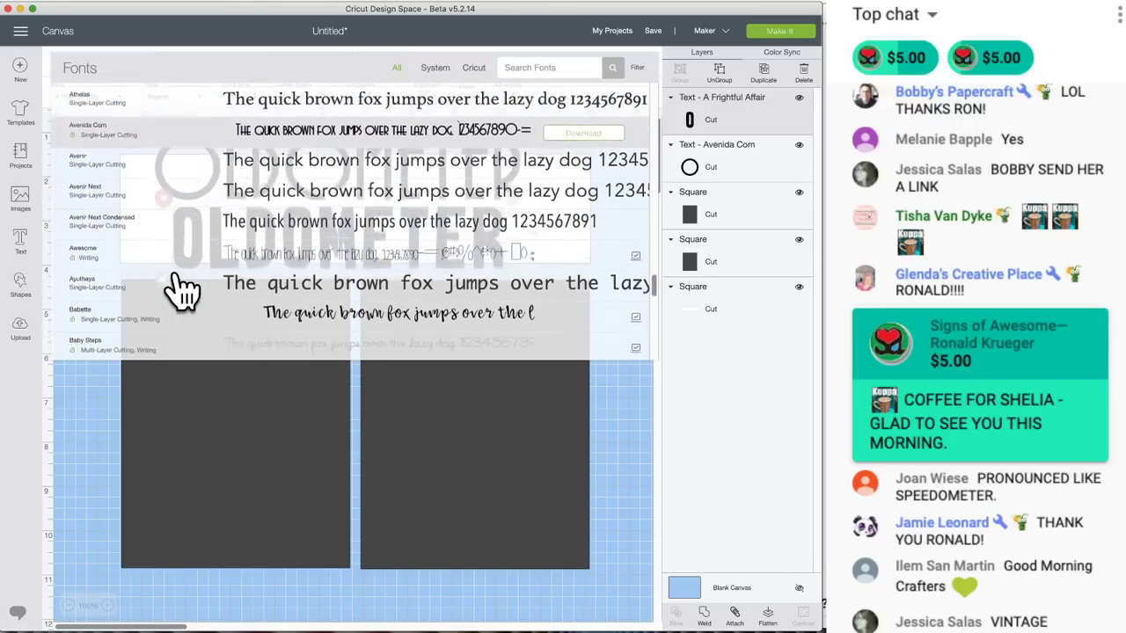
{"action": "scroll", "coordinate": [181, 289], "scroll_direction": "down", "scroll_amount": 5}
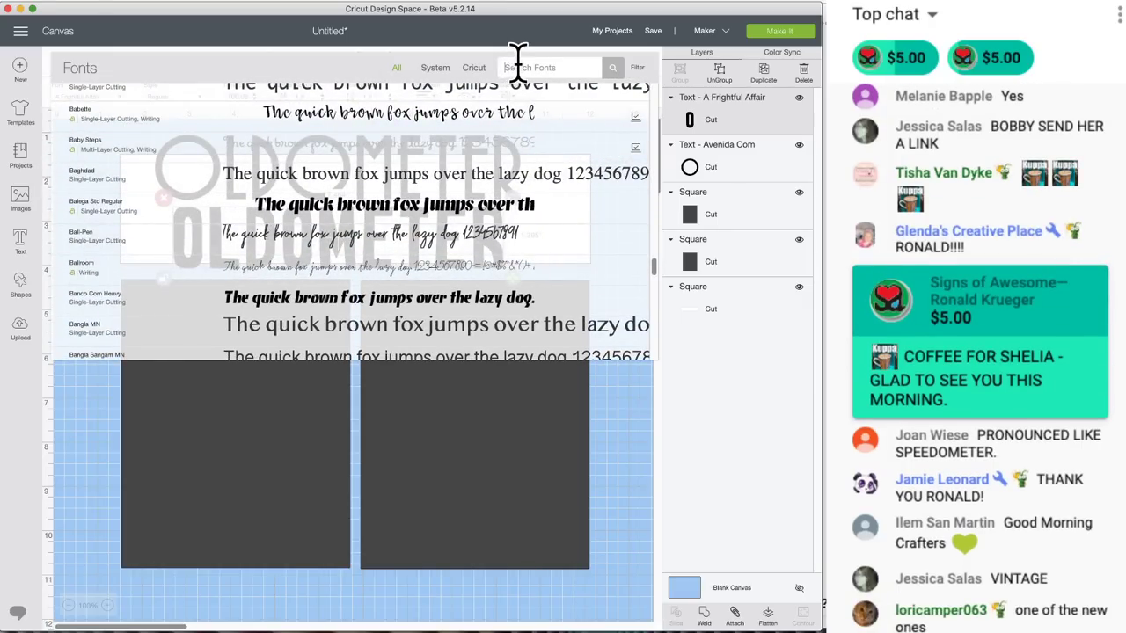
- Search the fonts for "VAR", apply Varsity Letter to the lower OLDOMETER text, and duplicate that text
{"action": "type", "text": "VAR"}
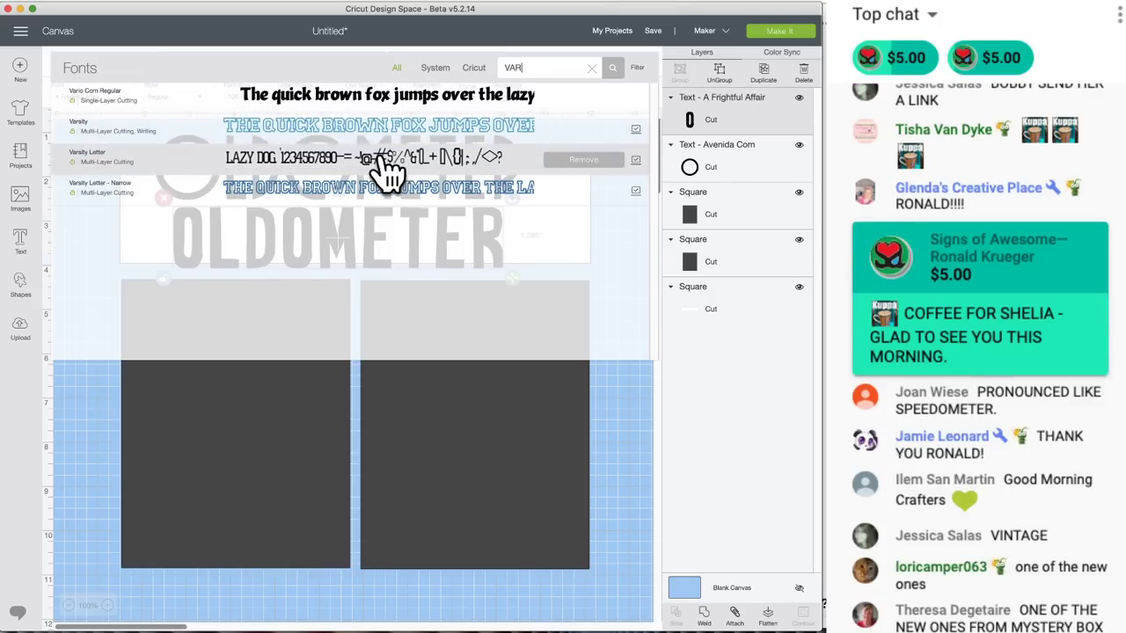
{"action": "left_click", "coordinate": [387, 175]}
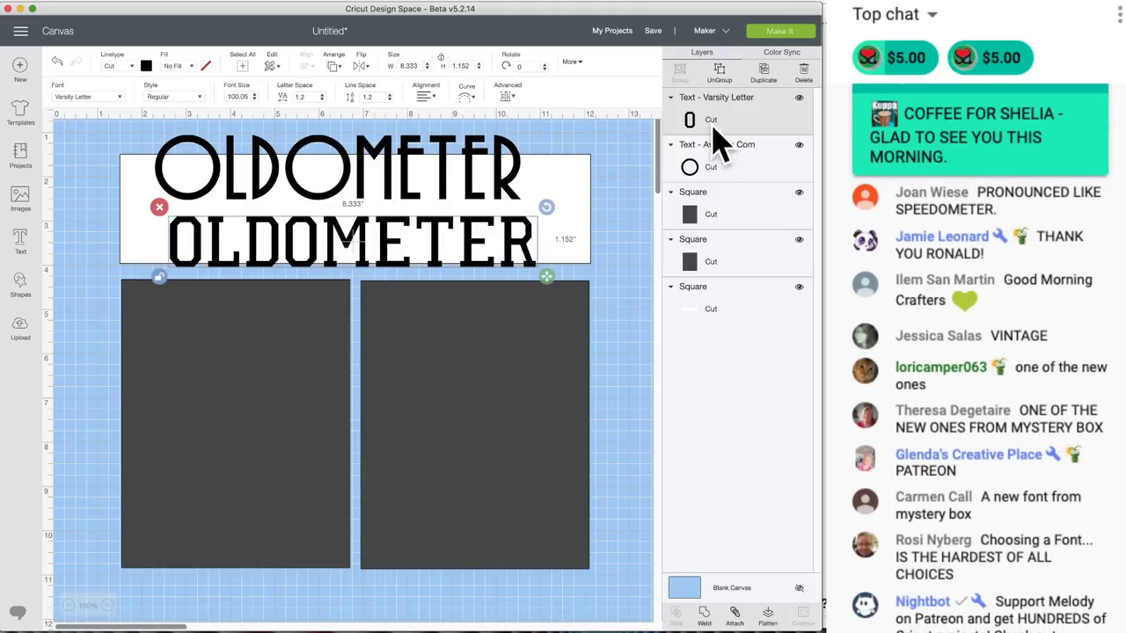
{"action": "left_click", "coordinate": [765, 77]}
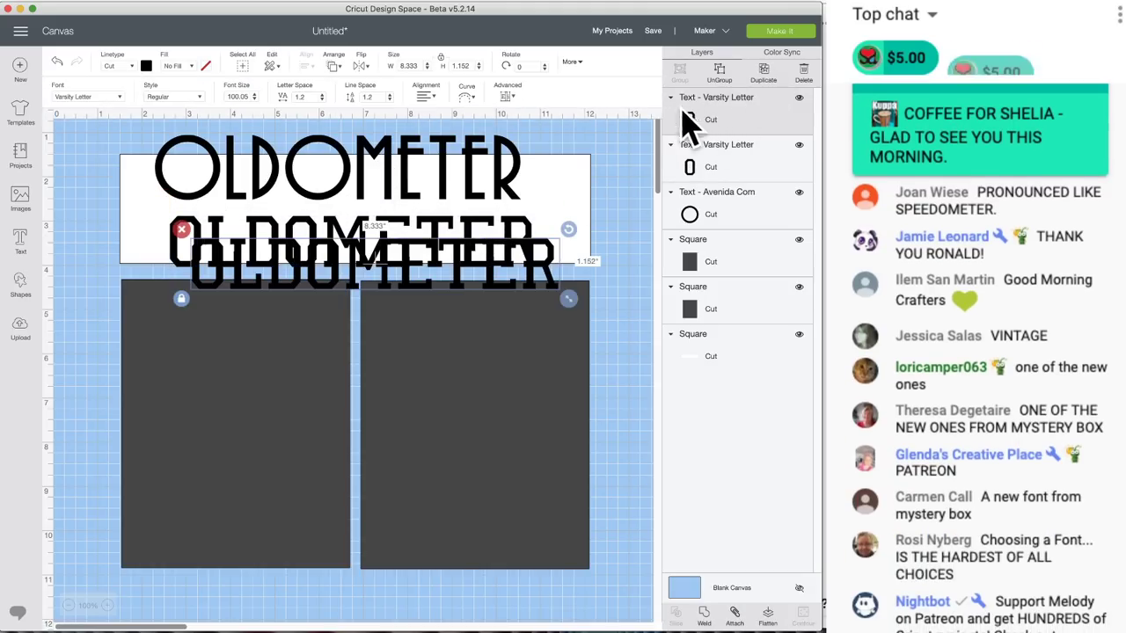
- Set the new OLDOMETER copy's font to ITC Pioneer, found by searching "PIO", and move it down over the two dark panels
{"action": "left_click", "coordinate": [110, 96]}
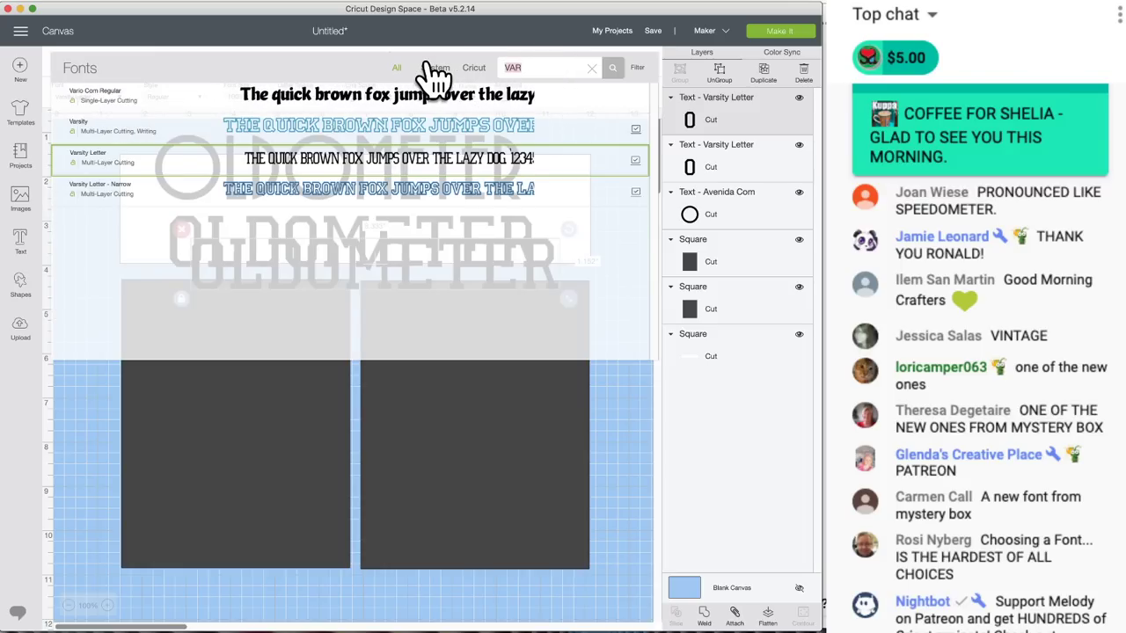
{"action": "key", "text": "BackSpace"}
{"action": "key", "text": "BackSpace"}
{"action": "key", "text": "BackSpace"}
{"action": "type", "text": "PIO"}
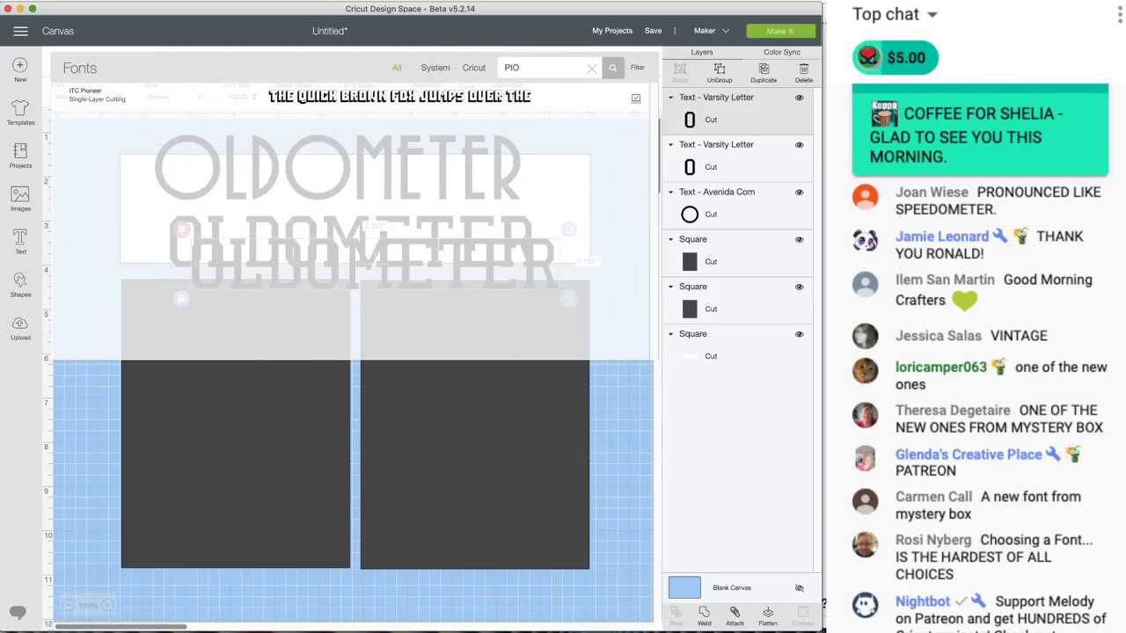
{"action": "left_click", "coordinate": [412, 99]}
{"action": "left_click_drag", "start_coordinate": [410, 234], "coordinate": [335, 345]}
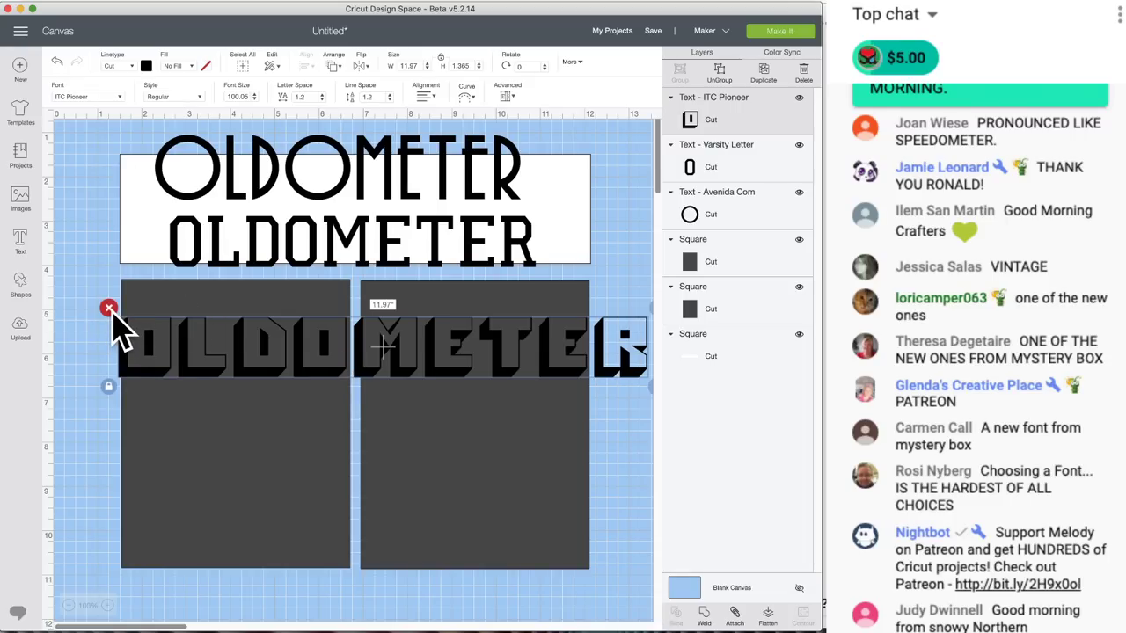
- Clear the font search and change the OLDOMETER text over the dark panels to Annlie Extra Bold
{"action": "left_click", "coordinate": [113, 97]}
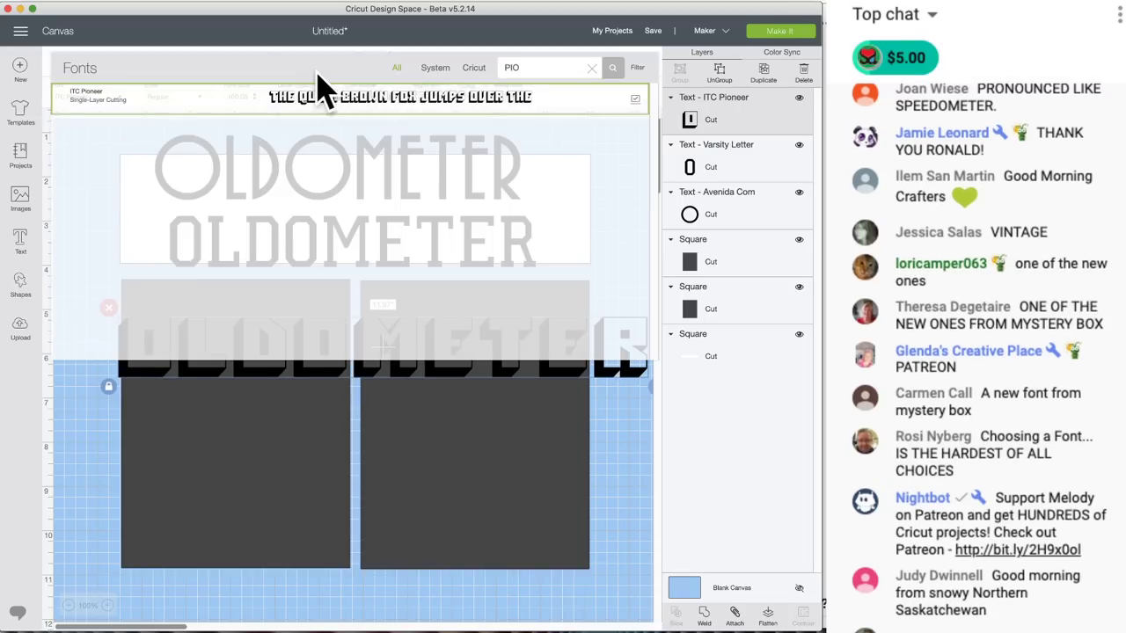
{"action": "left_click", "coordinate": [591, 68]}
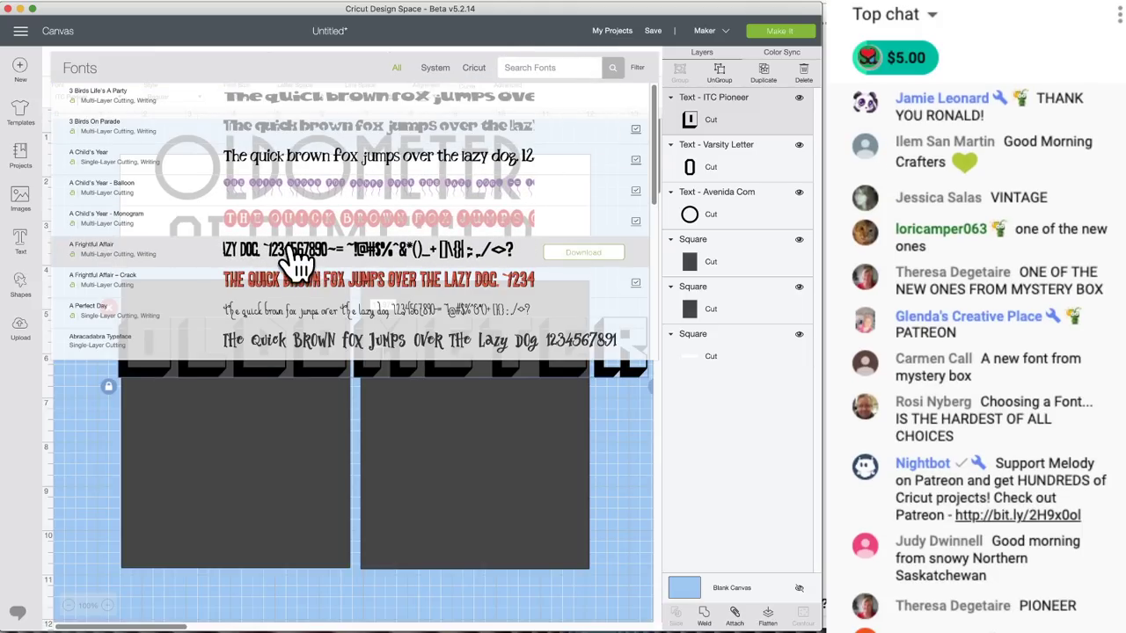
{"action": "scroll", "coordinate": [297, 262], "scroll_direction": "down", "scroll_amount": 6}
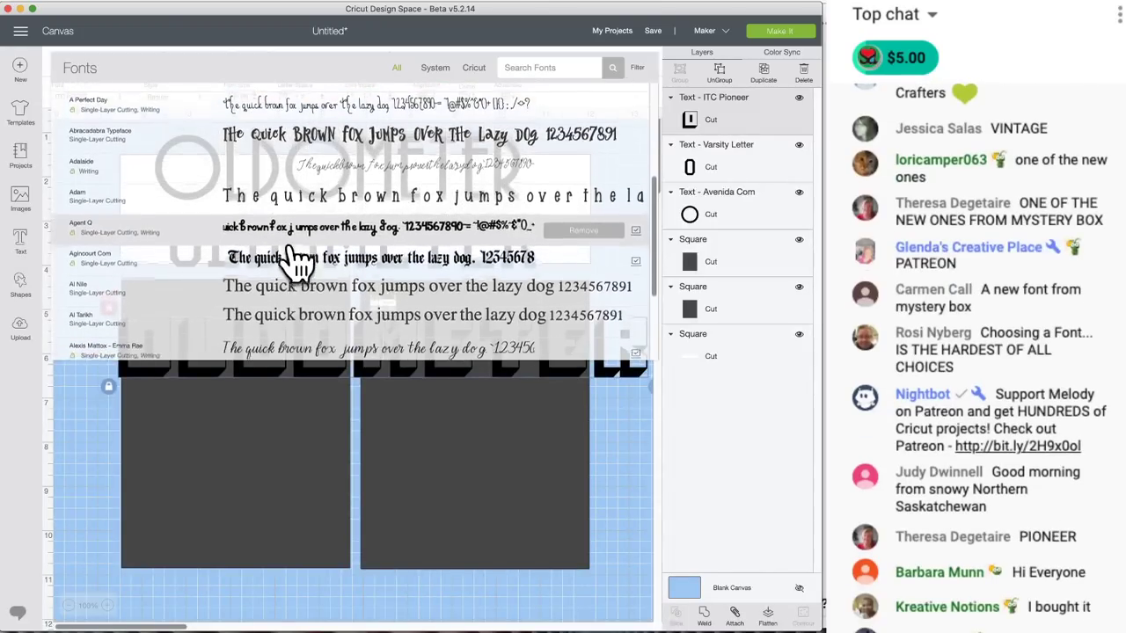
{"action": "scroll", "coordinate": [297, 262], "scroll_direction": "down", "scroll_amount": 4}
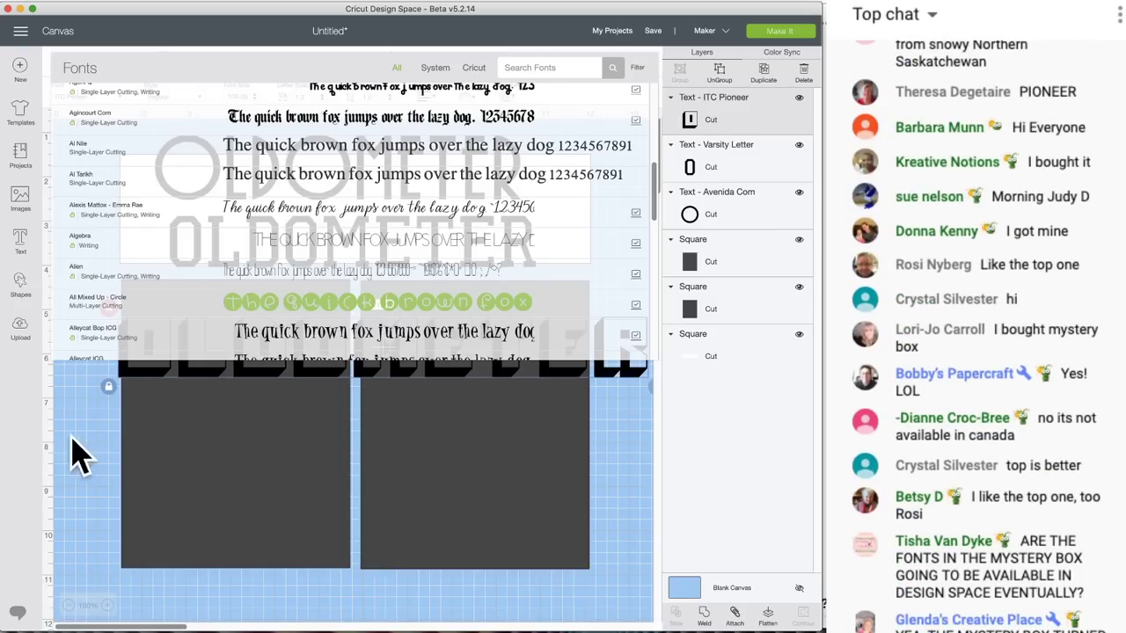
{"action": "scroll", "coordinate": [196, 333], "scroll_direction": "down", "scroll_amount": 3}
{"action": "scroll", "coordinate": [195, 333], "scroll_direction": "down", "scroll_amount": 4}
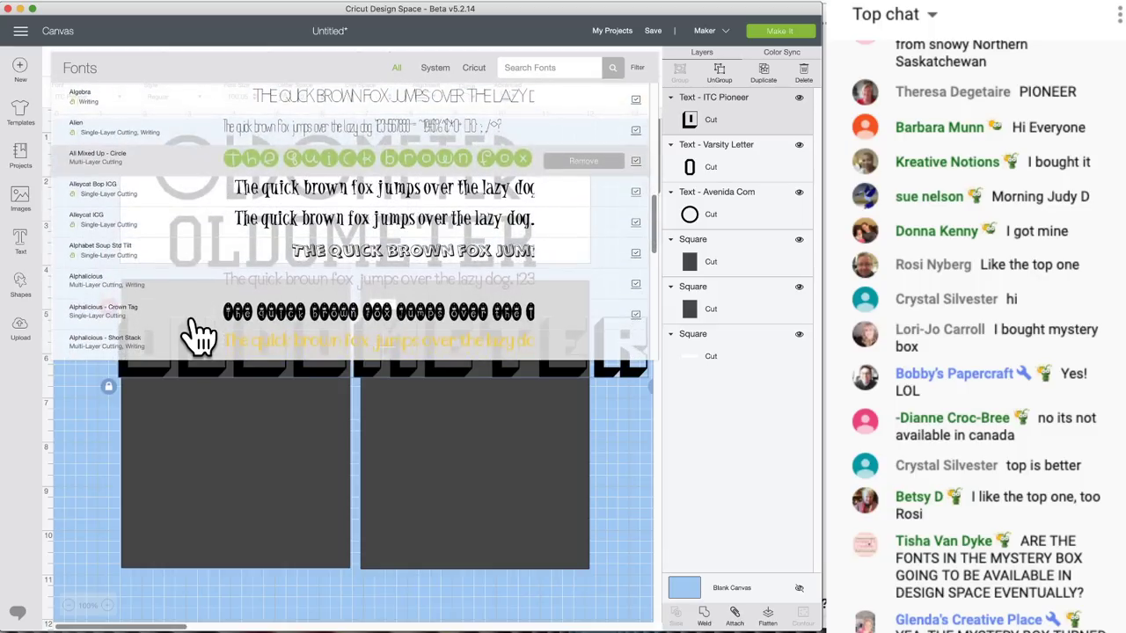
{"action": "scroll", "coordinate": [195, 333], "scroll_direction": "down", "scroll_amount": 6}
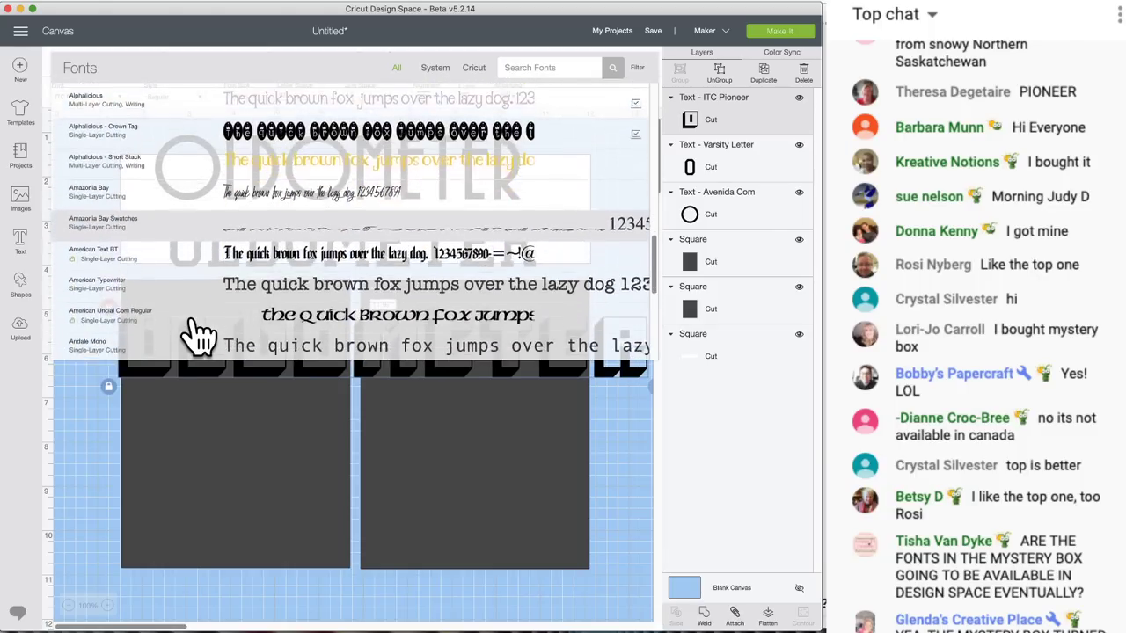
{"action": "scroll", "coordinate": [199, 333], "scroll_direction": "down", "scroll_amount": 3}
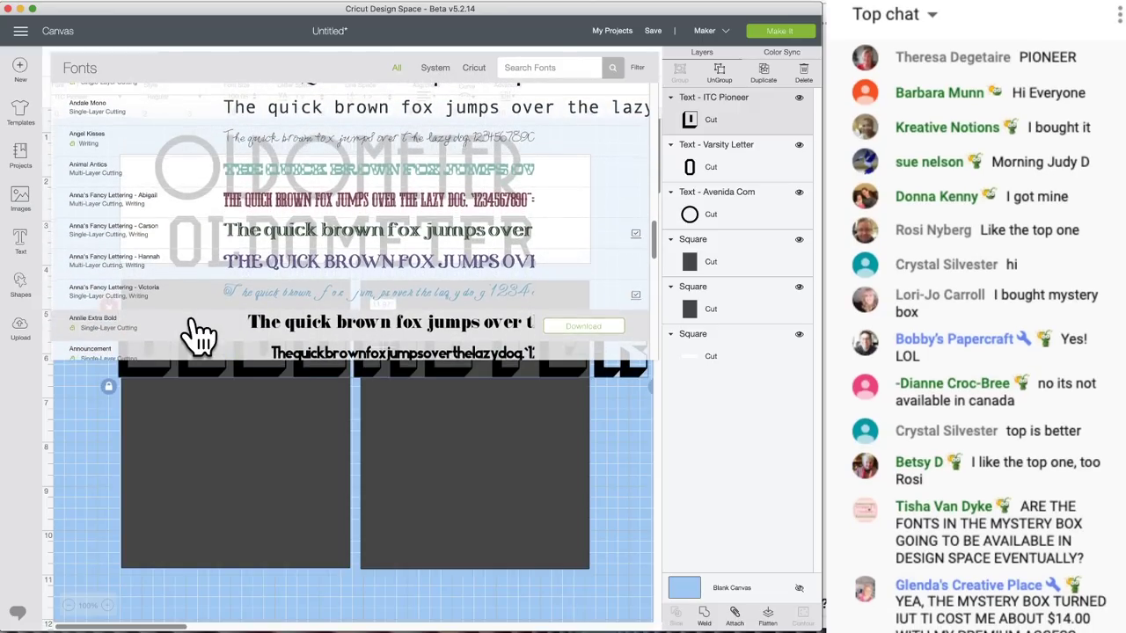
{"action": "scroll", "coordinate": [199, 332], "scroll_direction": "down", "scroll_amount": 3}
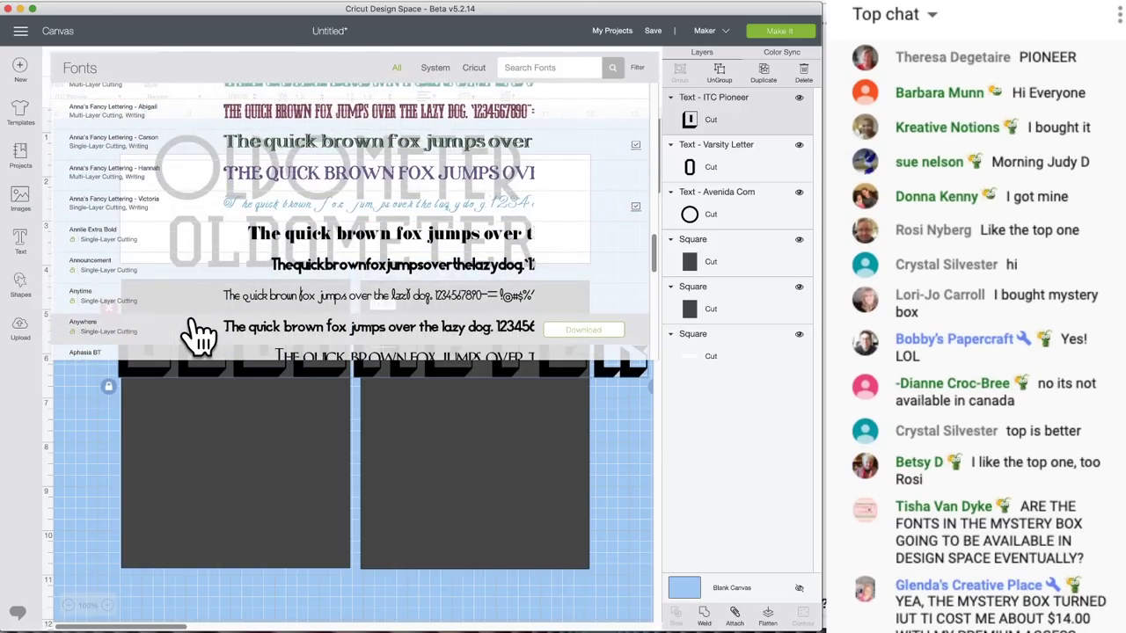
{"action": "left_click", "coordinate": [209, 246]}
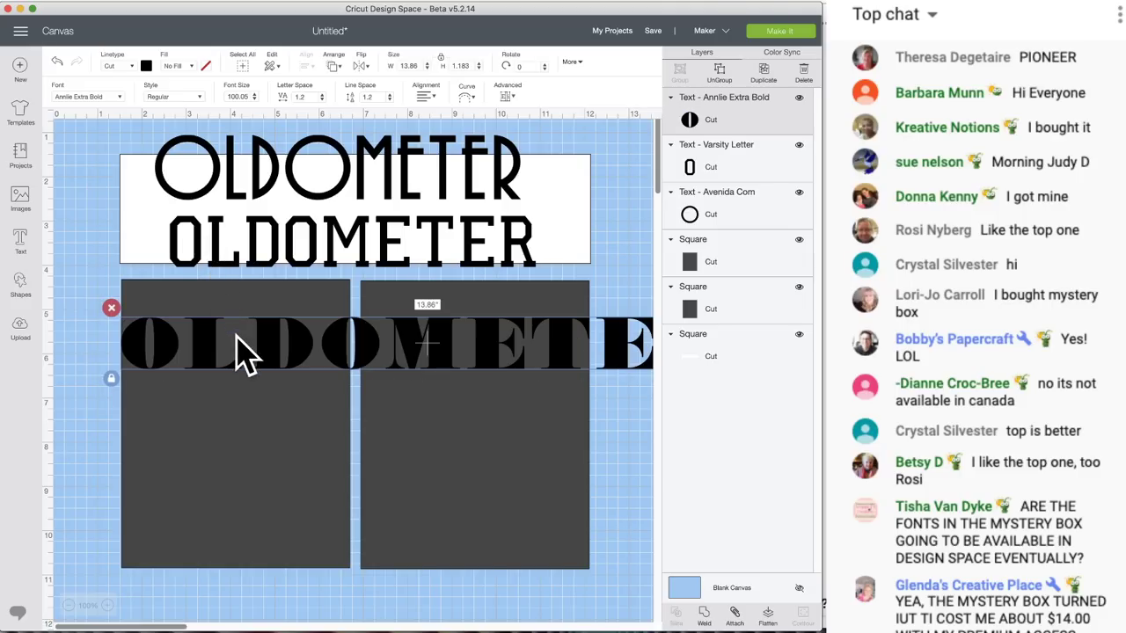
- Search the Cricut fonts for "FOLK", apply Folk Art Festival to the OLDOMETER text over the dark panels, and hide its topmost layer
{"action": "left_click", "coordinate": [111, 99]}
{"action": "left_click", "coordinate": [473, 68]}
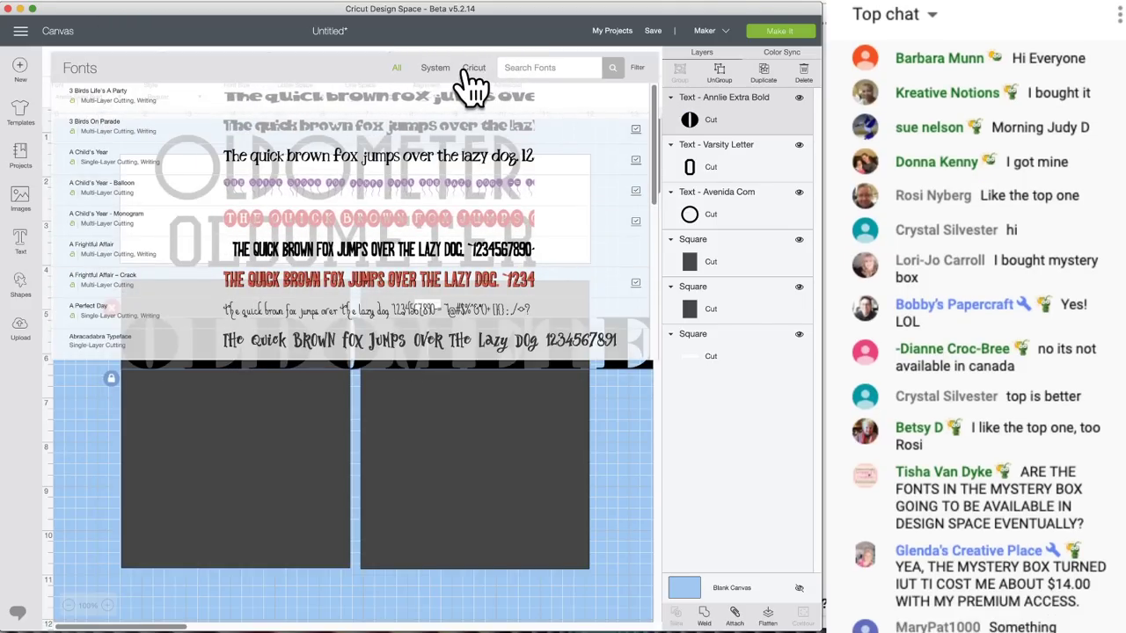
{"action": "scroll", "coordinate": [280, 296], "scroll_direction": "down", "scroll_amount": 10}
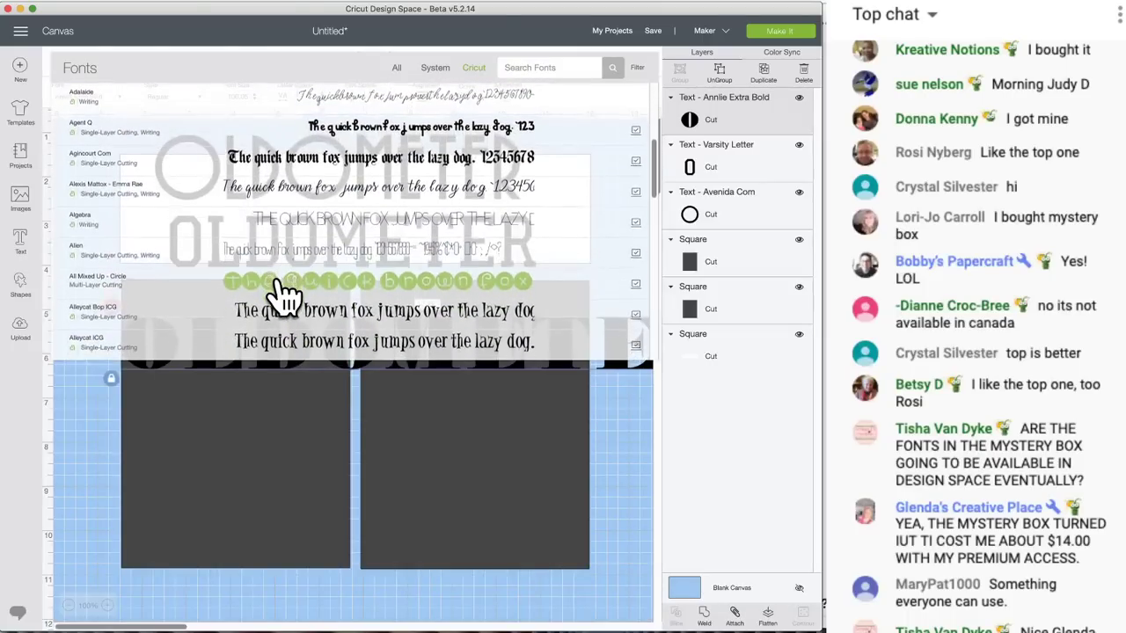
{"action": "scroll", "coordinate": [280, 297], "scroll_direction": "down", "scroll_amount": 15}
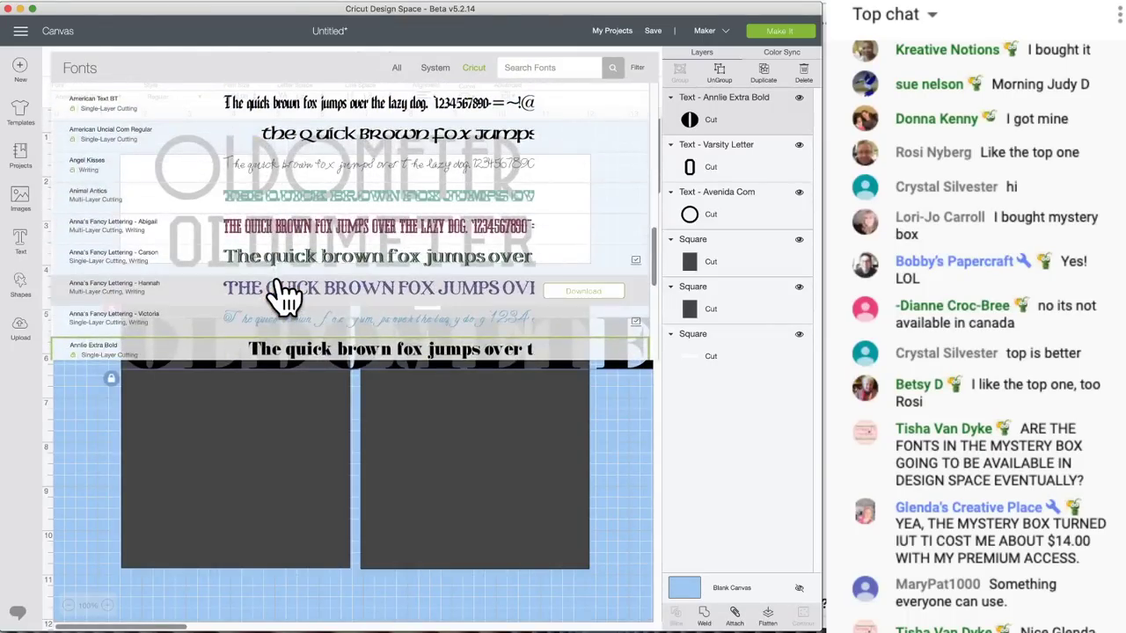
{"action": "left_click", "coordinate": [518, 66]}
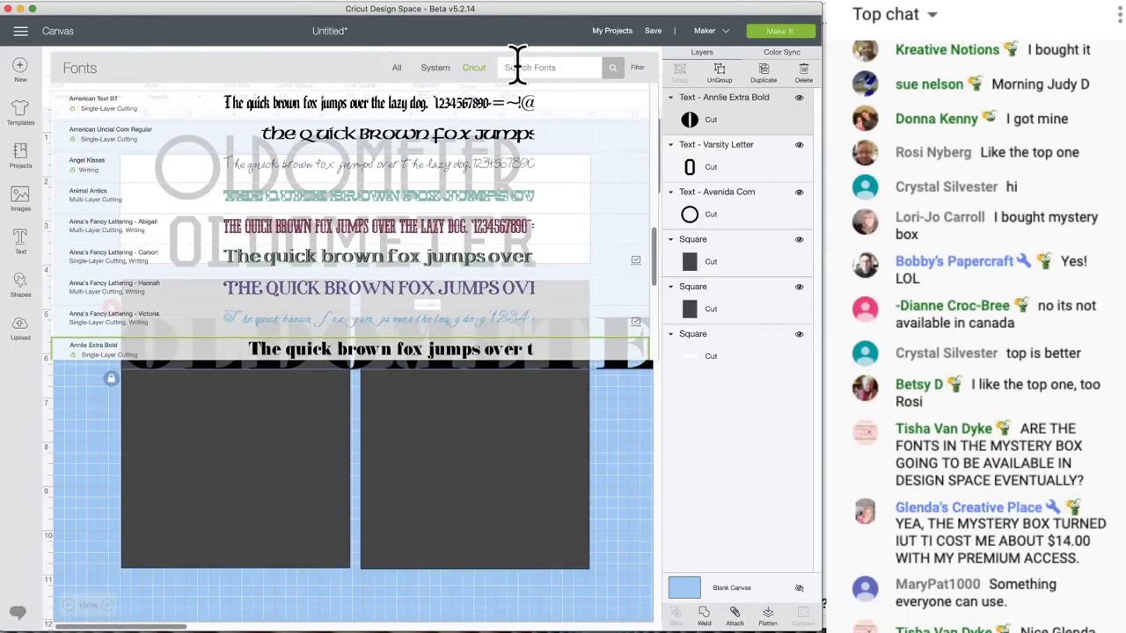
{"action": "type", "text": "FOLK"}
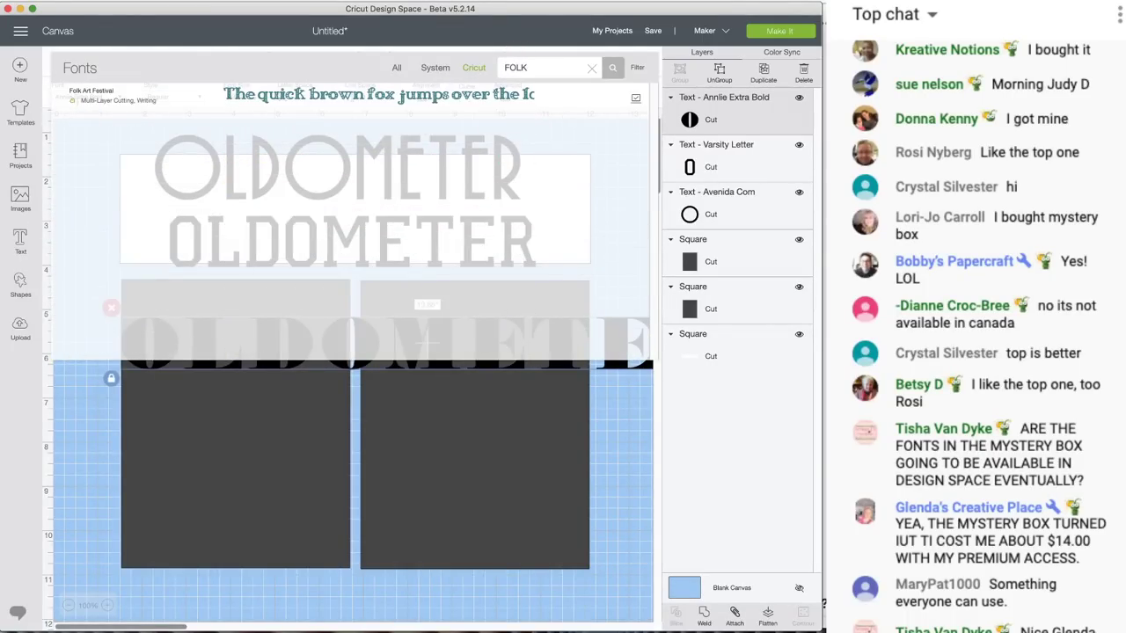
{"action": "mouse_move", "coordinate": [410, 108]}
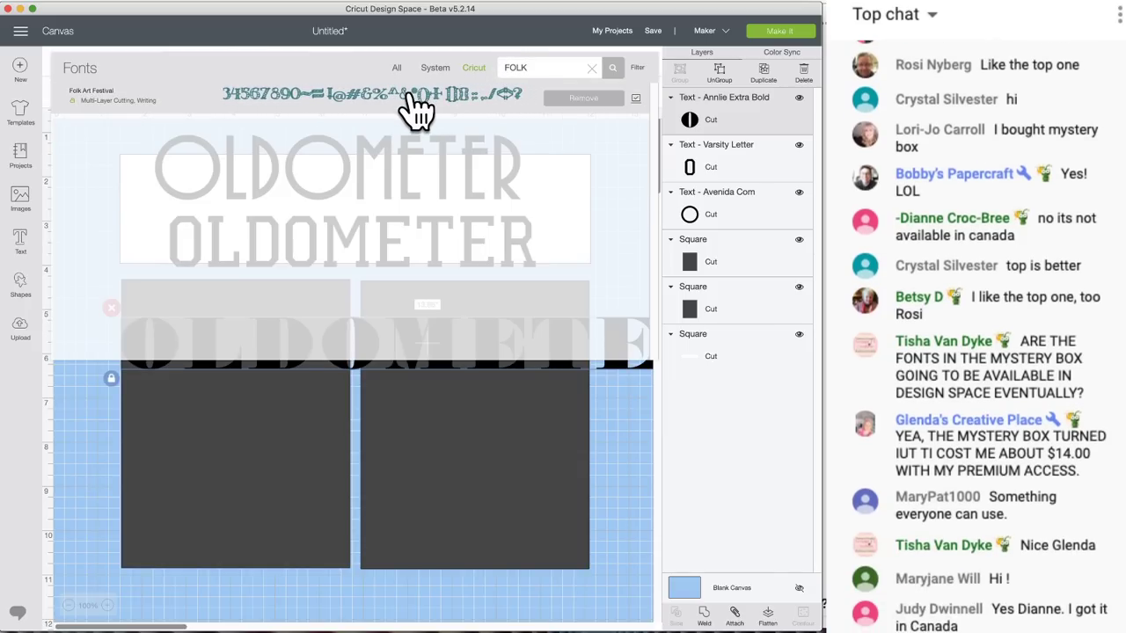
{"action": "left_click", "coordinate": [414, 108]}
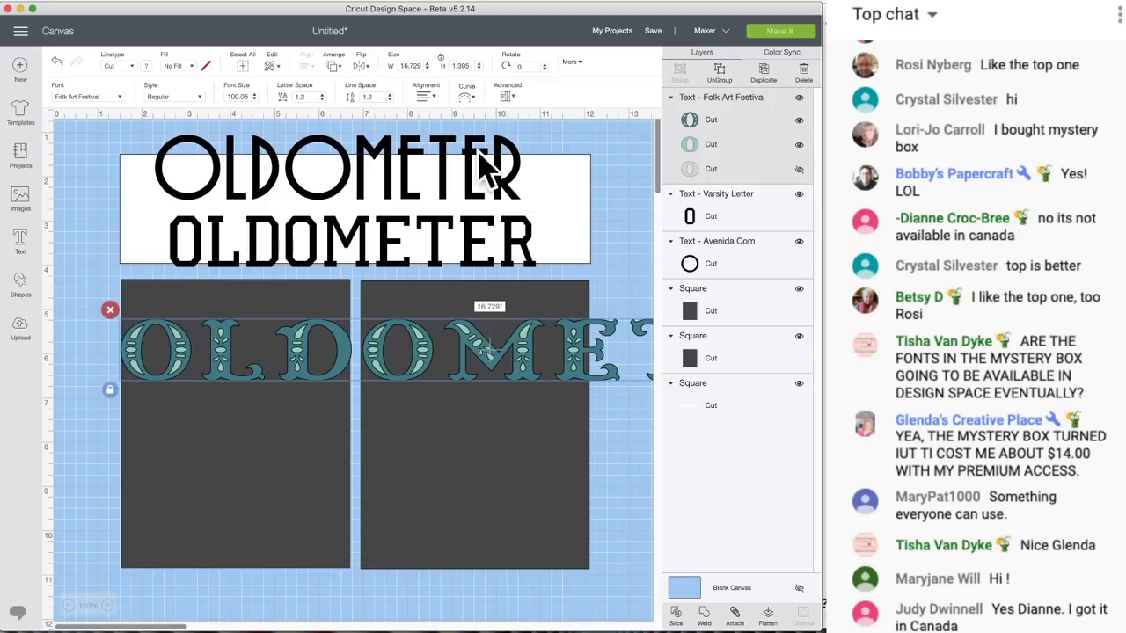
{"action": "left_click", "coordinate": [799, 120]}
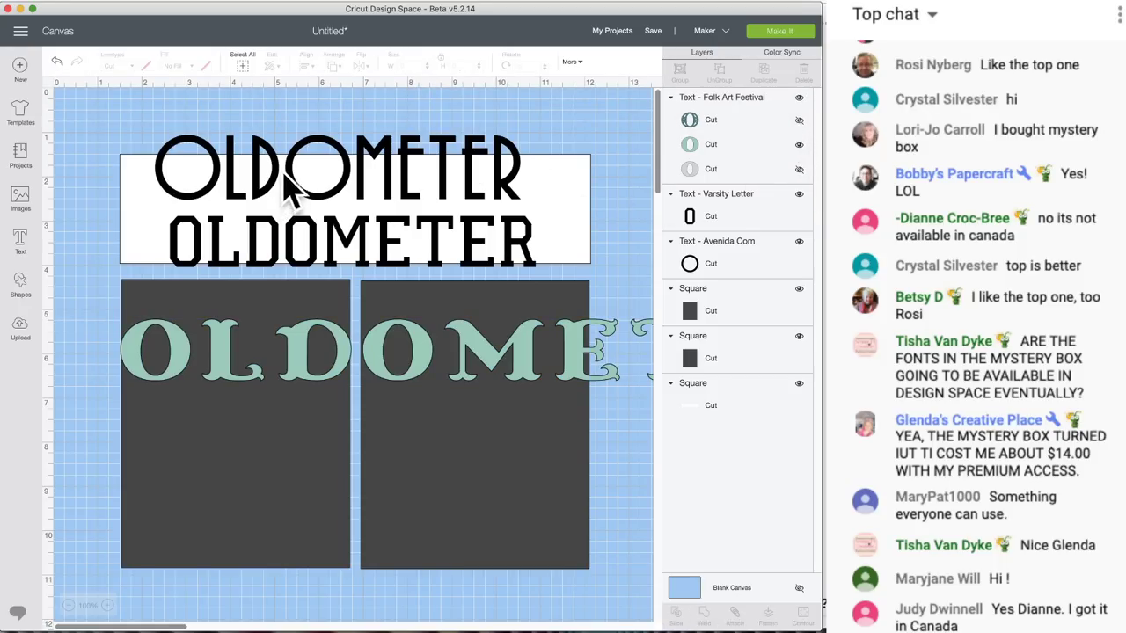
- Nudge the white header rectangle and the Avenida Com OLDOMETER text slightly to new positions
{"action": "left_click_drag", "start_coordinate": [294, 179], "coordinate": [339, 167]}
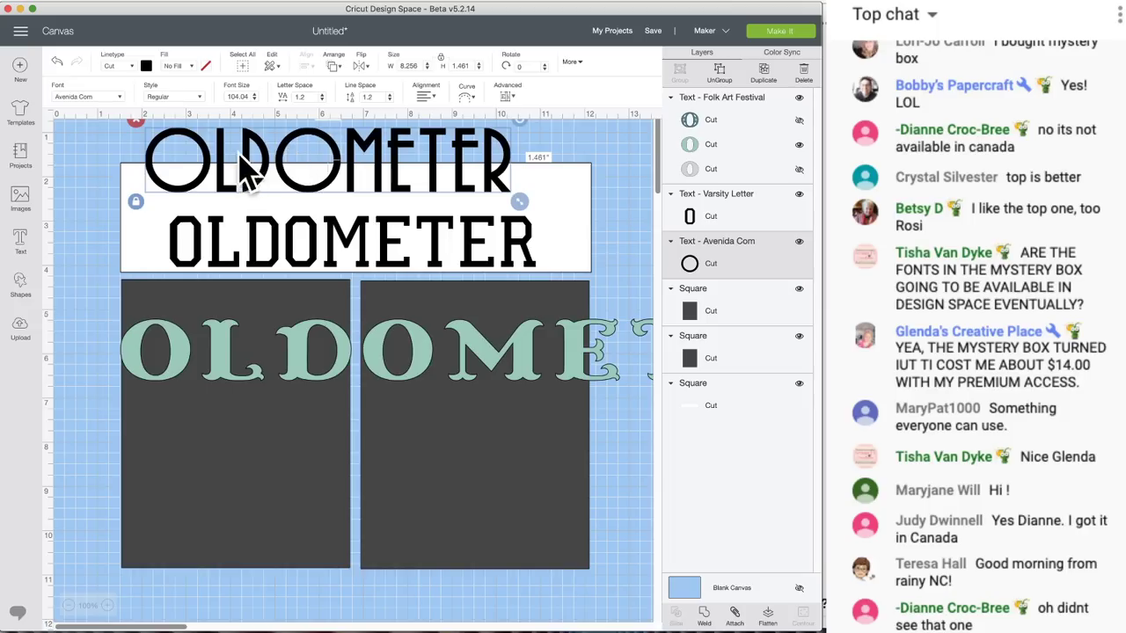
{"action": "left_click_drag", "start_coordinate": [246, 170], "coordinate": [255, 170]}
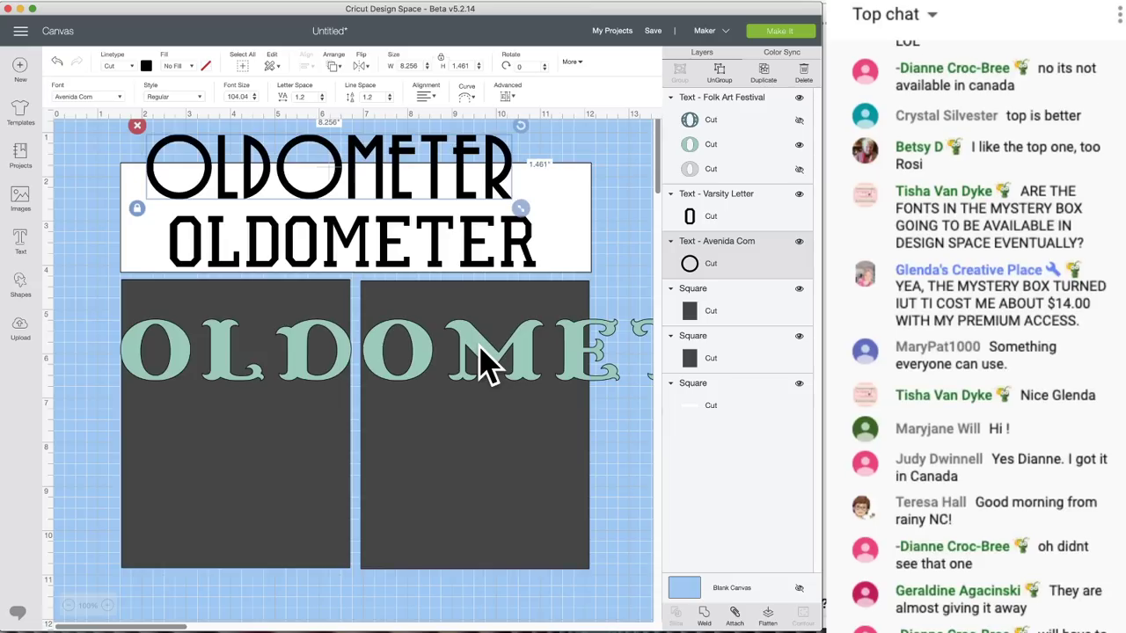
- Clear the FOLK font search and browse the full font list for alternatives to the Avenida Com title
{"action": "left_click", "coordinate": [115, 98]}
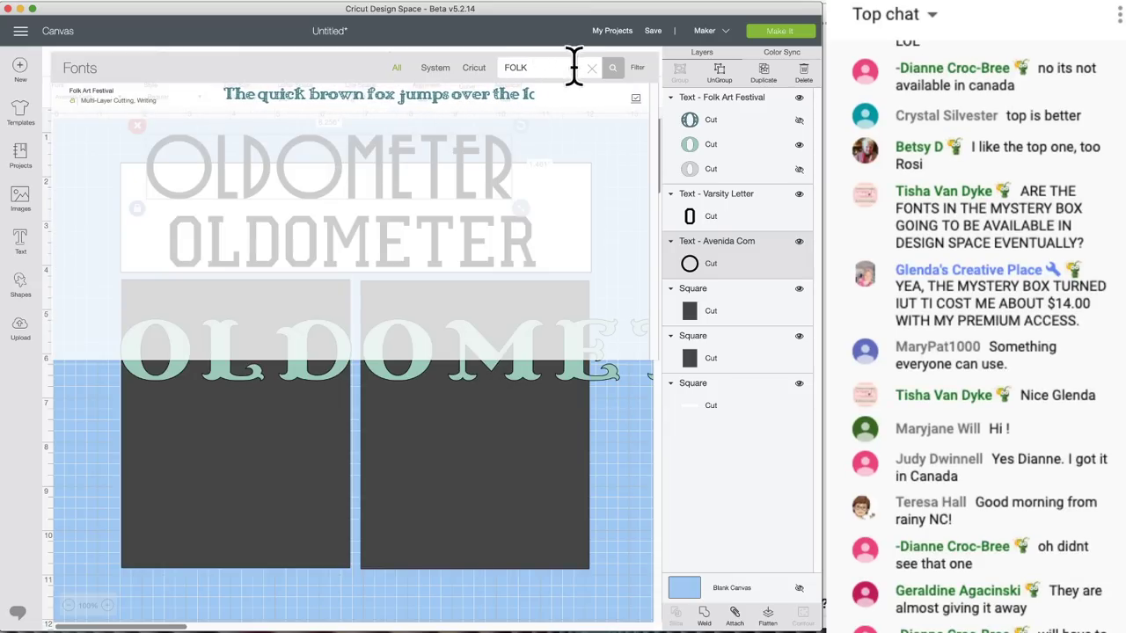
{"action": "left_click", "coordinate": [592, 68]}
{"action": "scroll", "coordinate": [378, 321], "scroll_direction": "down", "scroll_amount": 10}
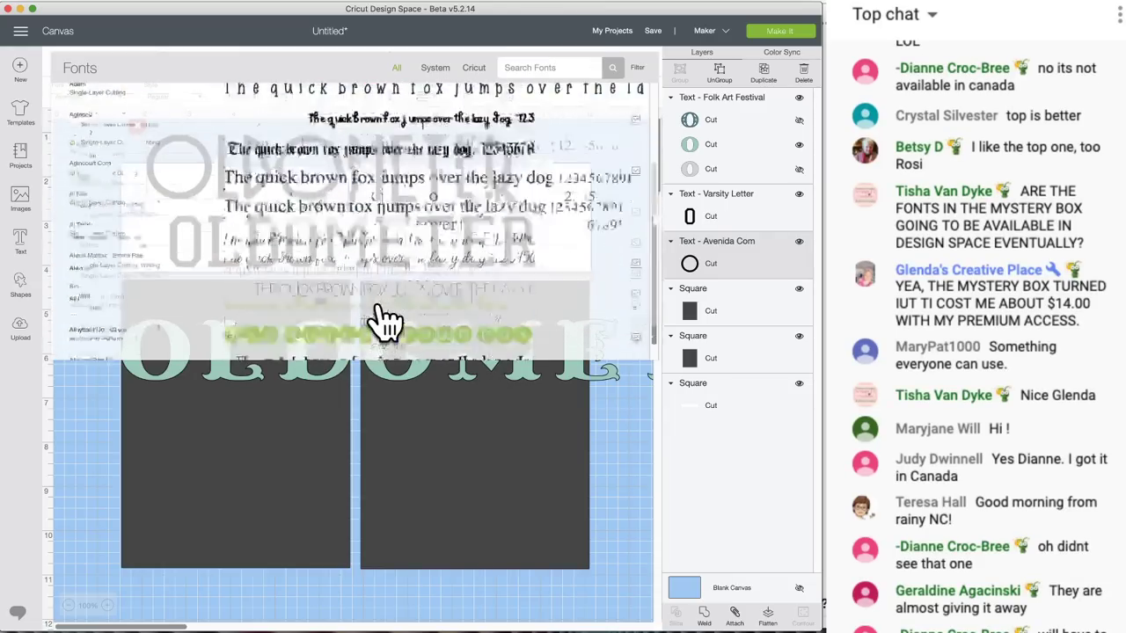
{"action": "scroll", "coordinate": [383, 322], "scroll_direction": "down", "scroll_amount": 2}
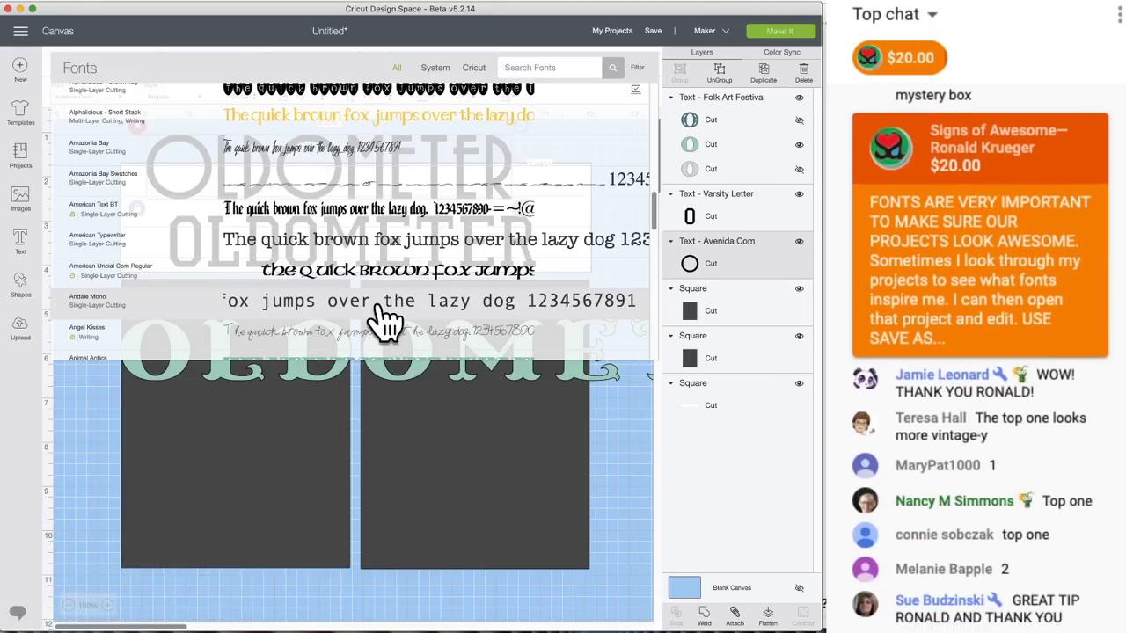
{"action": "left_click", "coordinate": [620, 431]}
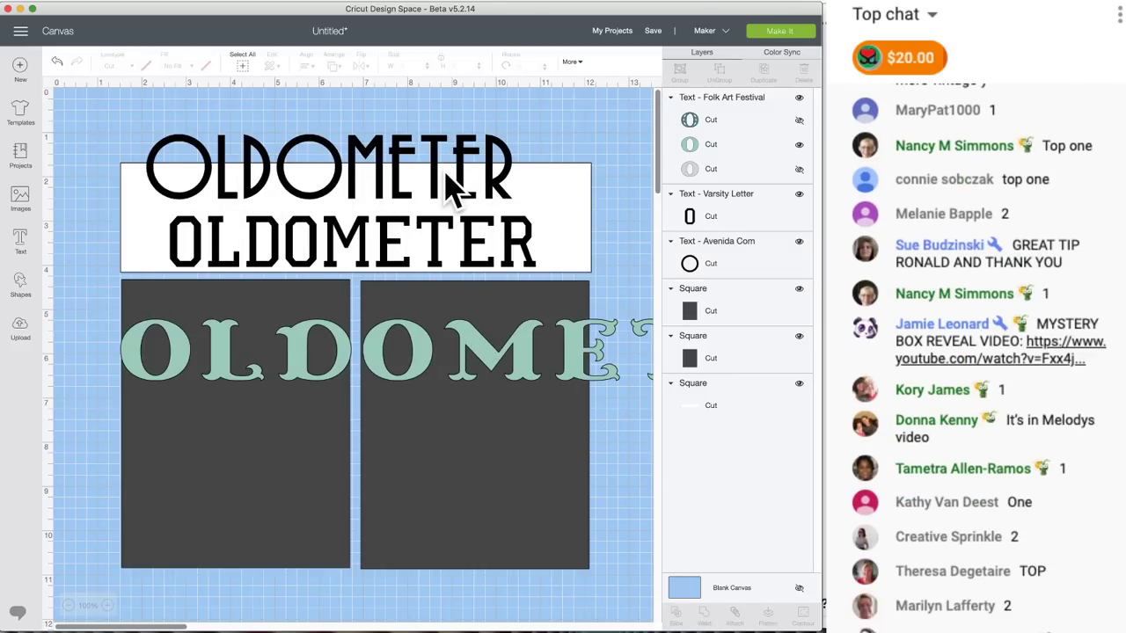
- Delete the Varsity Letter and Folk Art Festival OLDOMETER texts and move the Avenida Com title into the middle of the white header
{"action": "left_click", "coordinate": [360, 242]}
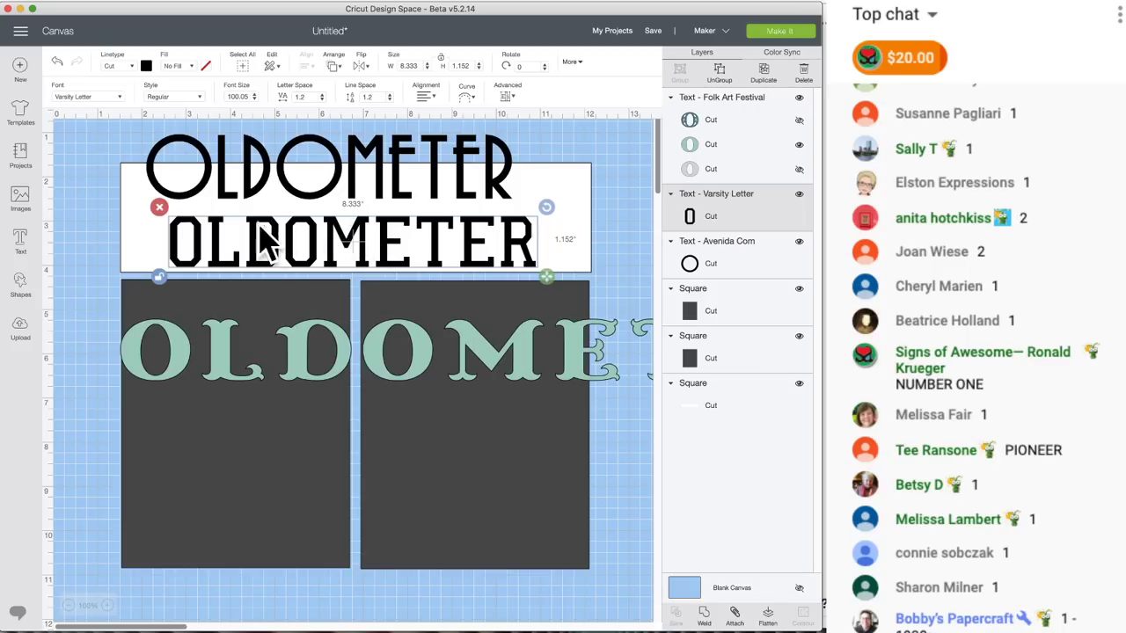
{"action": "left_click", "coordinate": [158, 207]}
{"action": "left_click", "coordinate": [216, 333]}
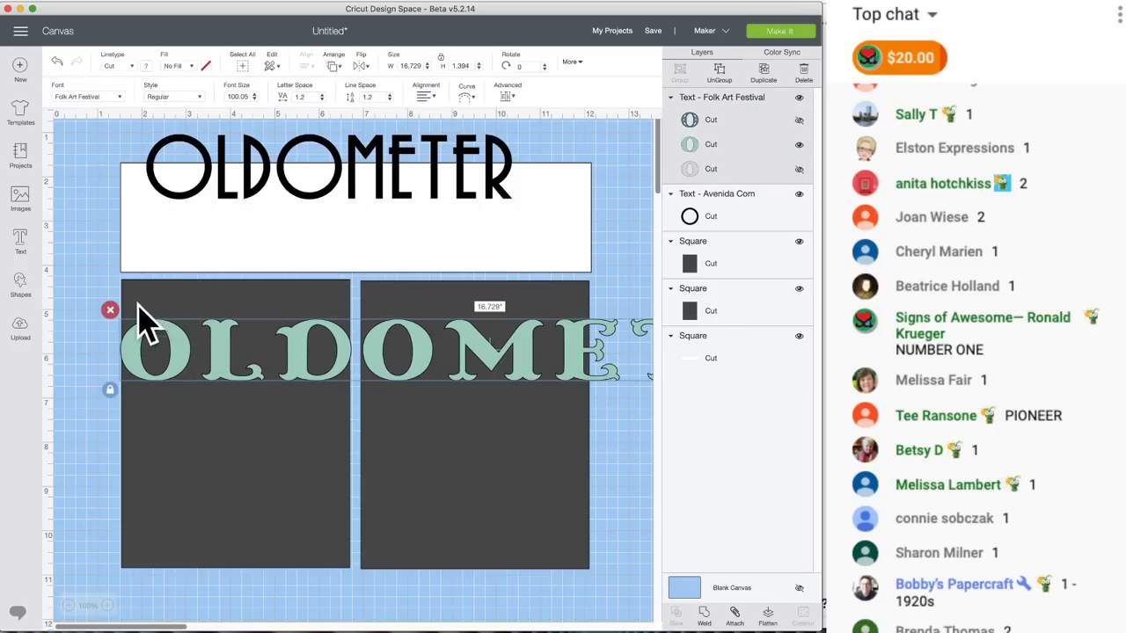
{"action": "left_click", "coordinate": [110, 310]}
{"action": "left_click_drag", "start_coordinate": [289, 188], "coordinate": [312, 224]}
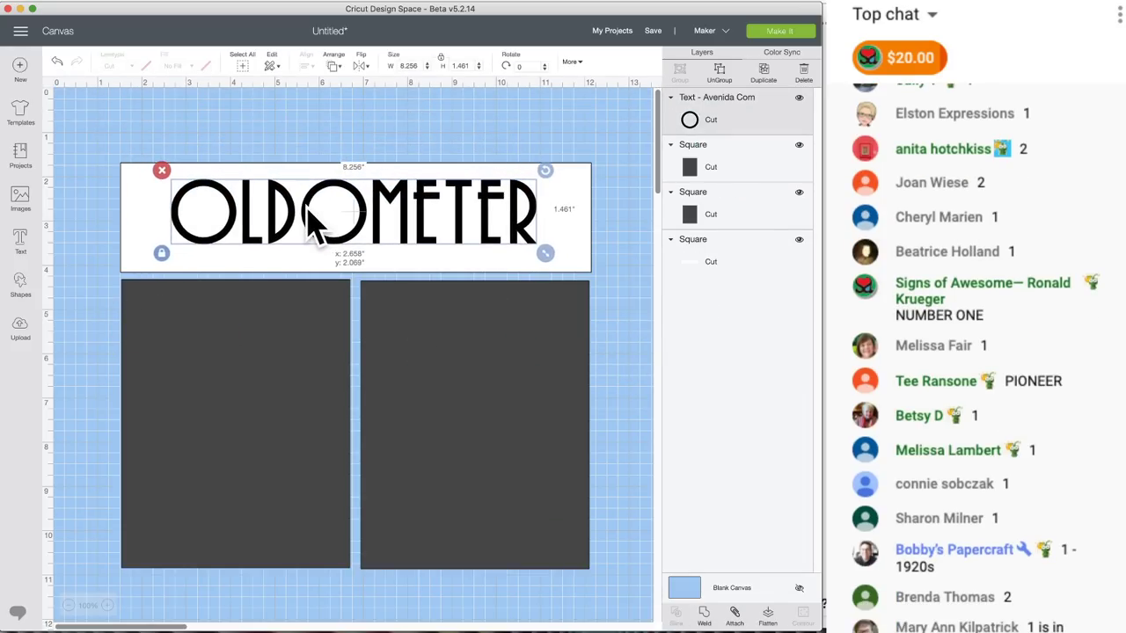
{"action": "left_click", "coordinate": [24, 239]}
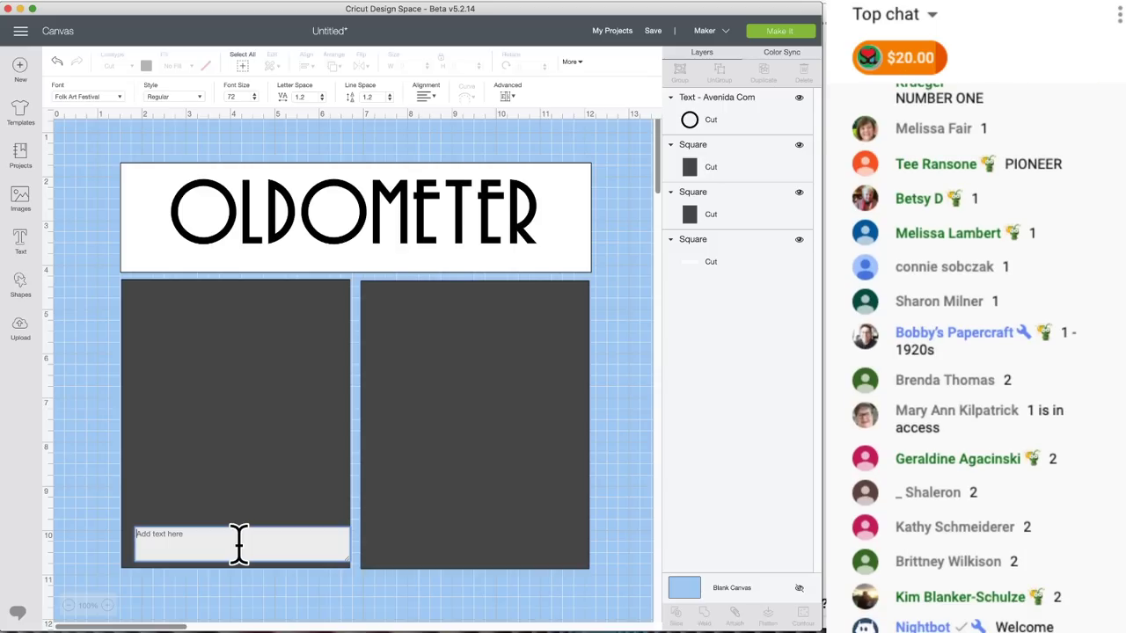
{"action": "type", "text": "4"}
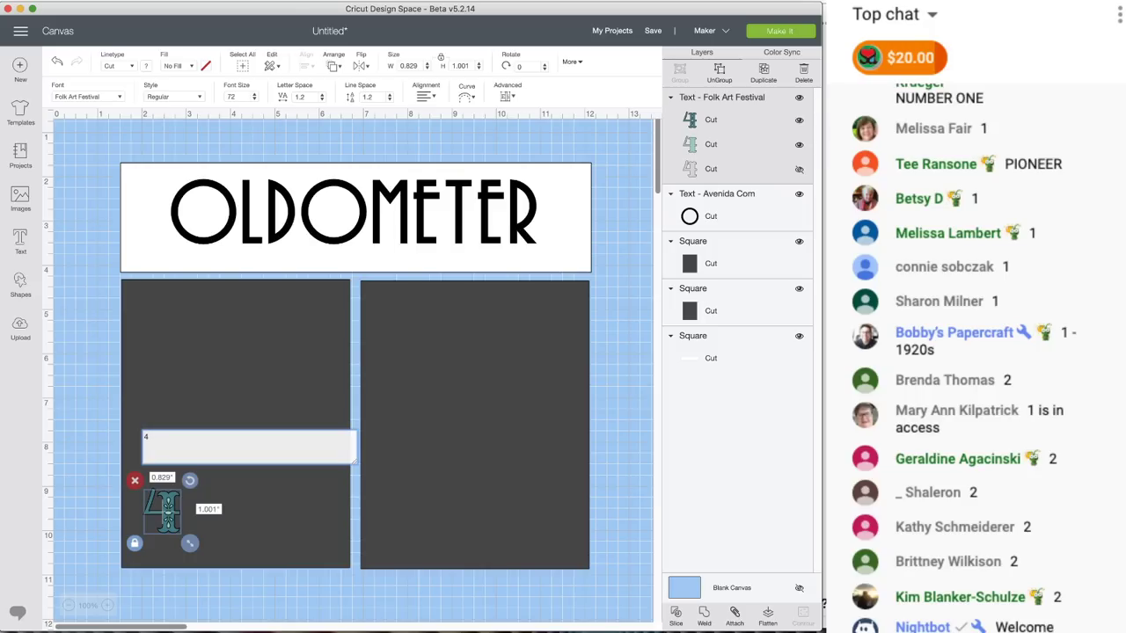
{"action": "left_click", "coordinate": [405, 197]}
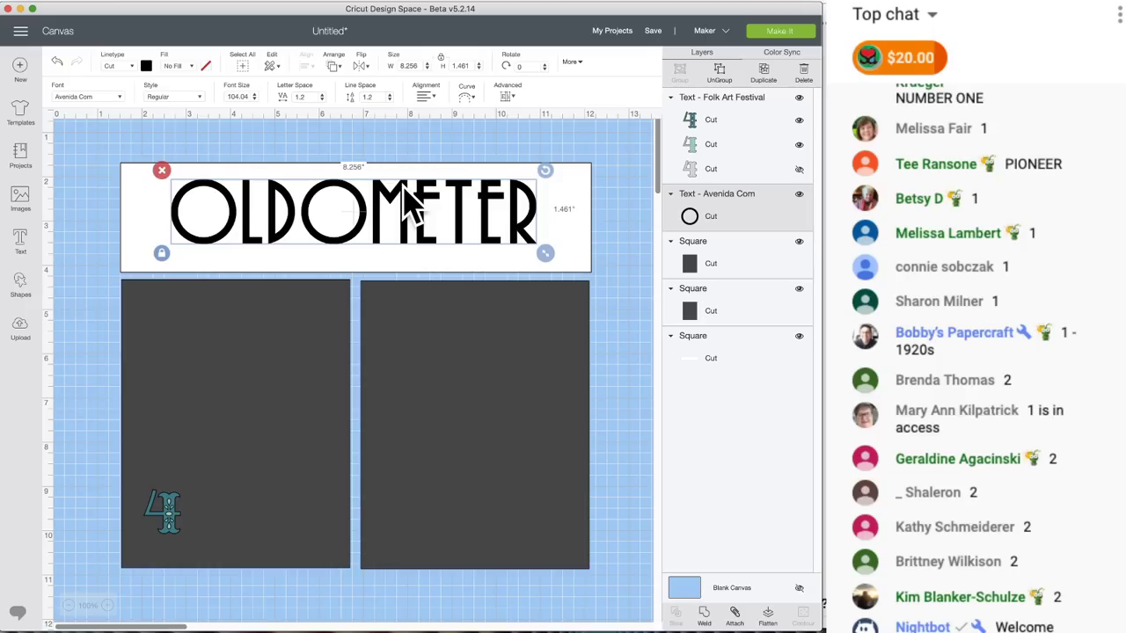
{"action": "left_click", "coordinate": [172, 511]}
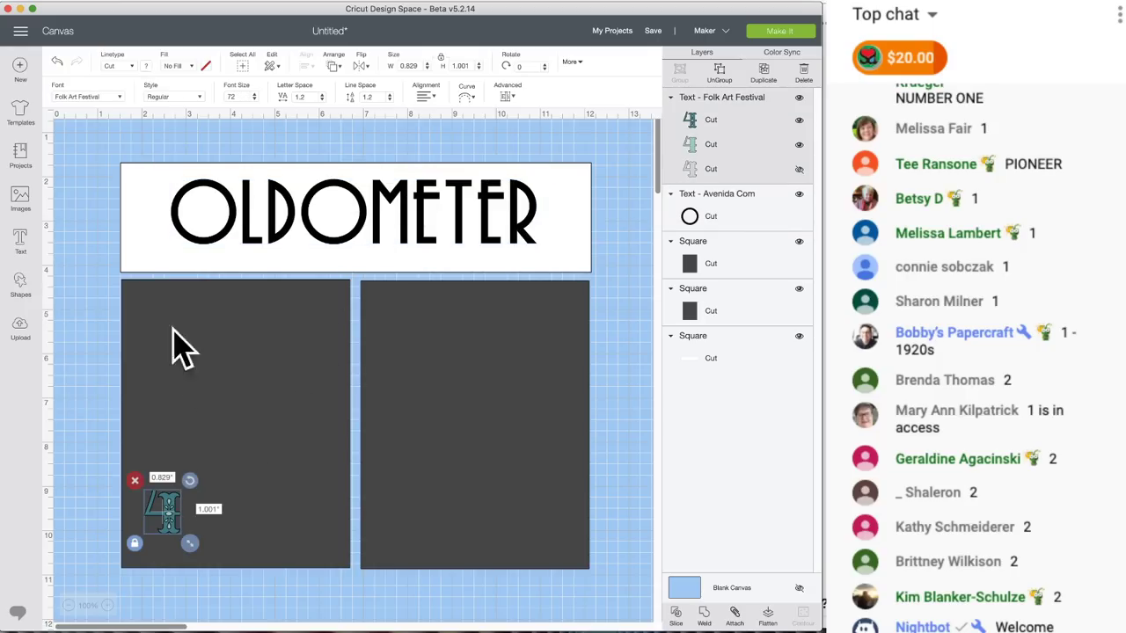
{"action": "left_click", "coordinate": [135, 481]}
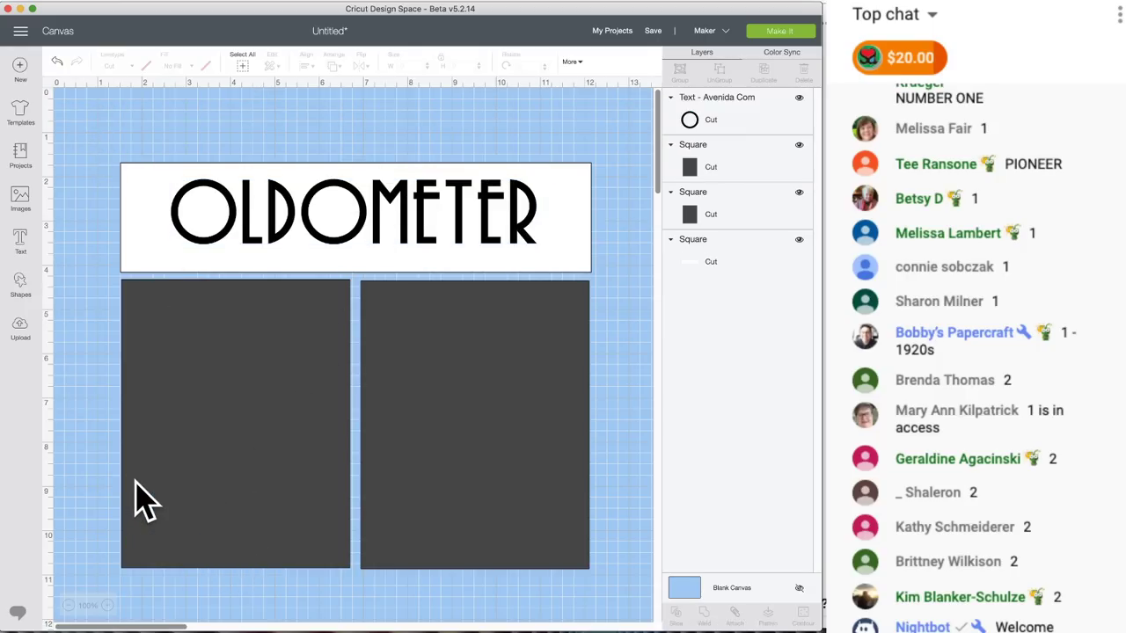
- Duplicate the OLDOMETER title, move the copy onto the left dark panel, and change its text to 4
{"action": "left_click", "coordinate": [274, 227]}
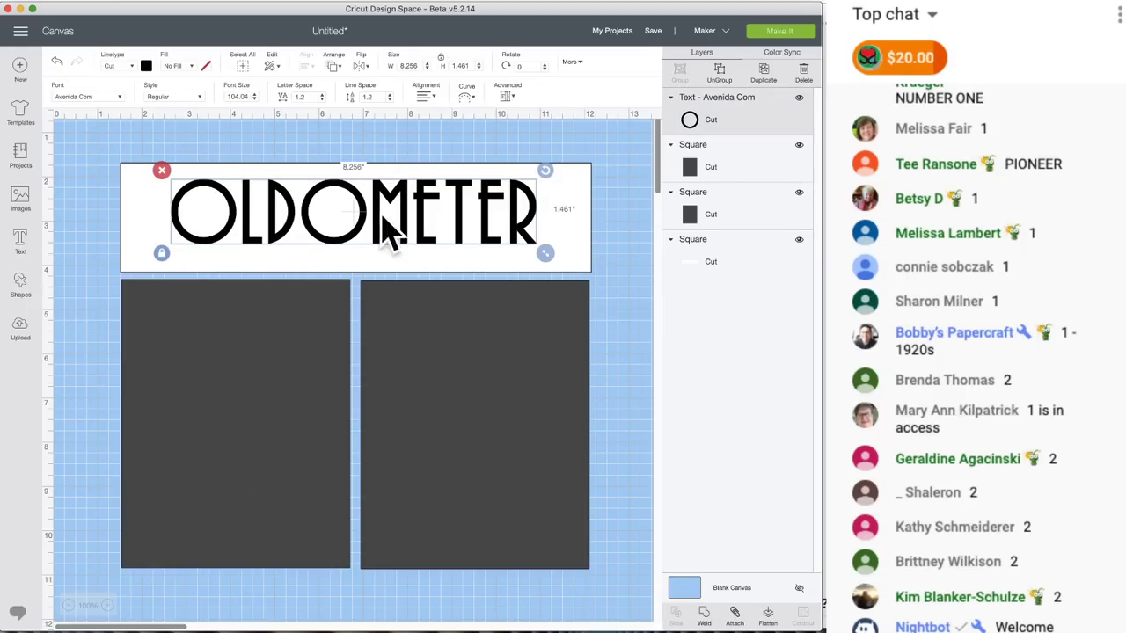
{"action": "left_click", "coordinate": [766, 78]}
{"action": "left_click_drag", "start_coordinate": [339, 263], "coordinate": [276, 407]}
{"action": "double_click", "coordinate": [276, 407]}
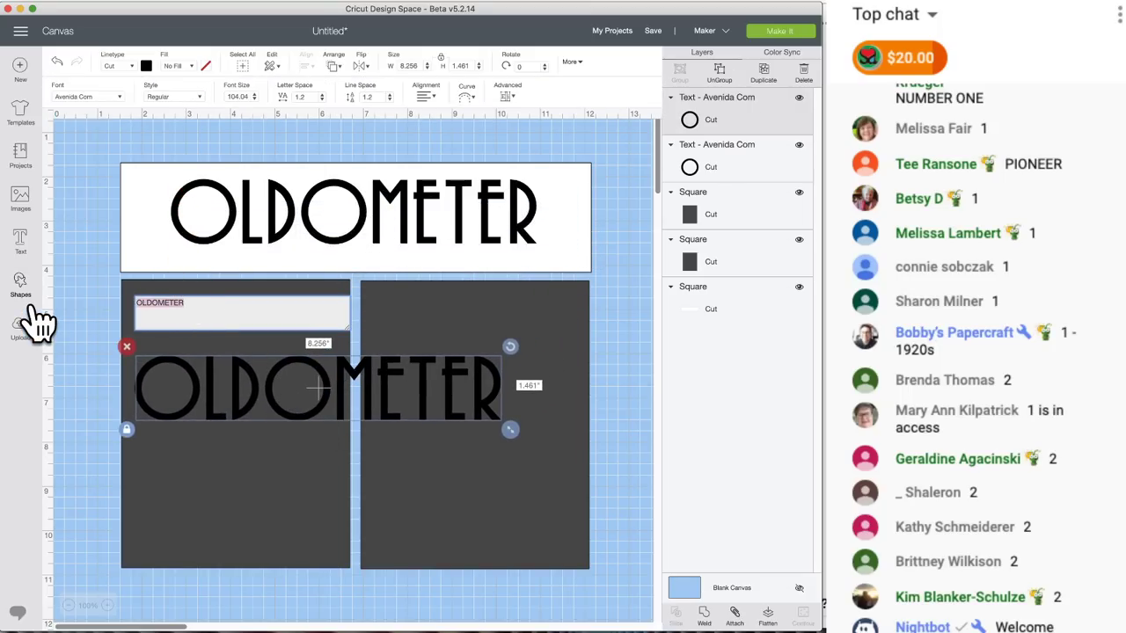
{"action": "type", "text": "4"}
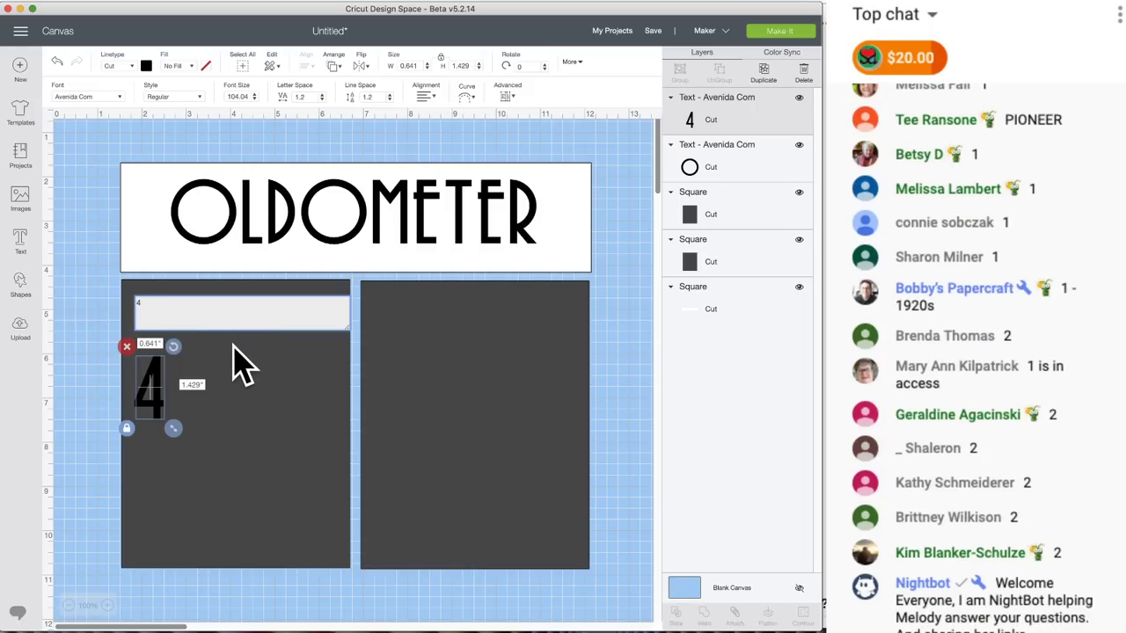
{"action": "left_click", "coordinate": [159, 384]}
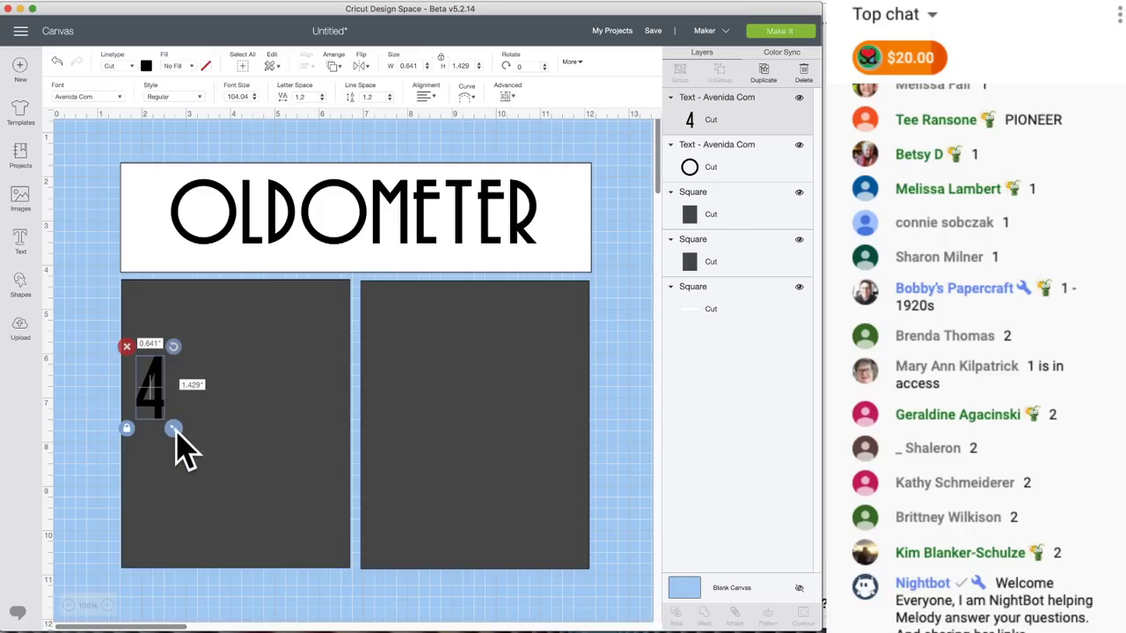
- Enlarge the 4 on the left panel to about 1.33 by 2.97 inches and color it white
{"action": "left_click_drag", "start_coordinate": [174, 429], "coordinate": [204, 496]}
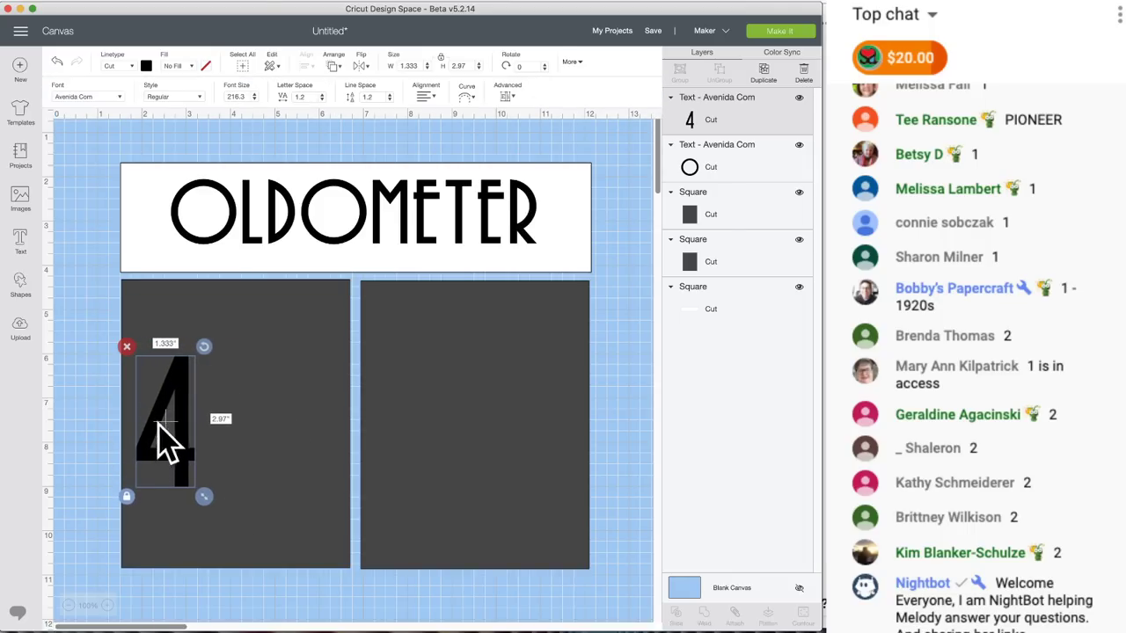
{"action": "left_click", "coordinate": [146, 66]}
{"action": "left_click", "coordinate": [157, 110]}
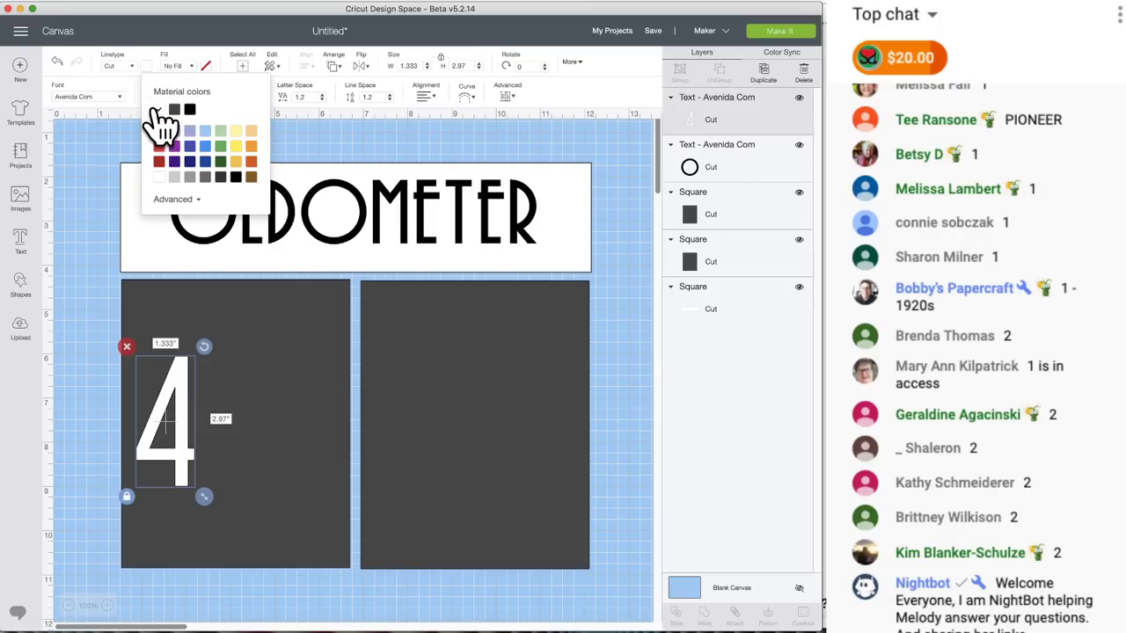
- Recolor the white header rectangle with the dark gray material color used for the two number panels
{"action": "left_click", "coordinate": [588, 213]}
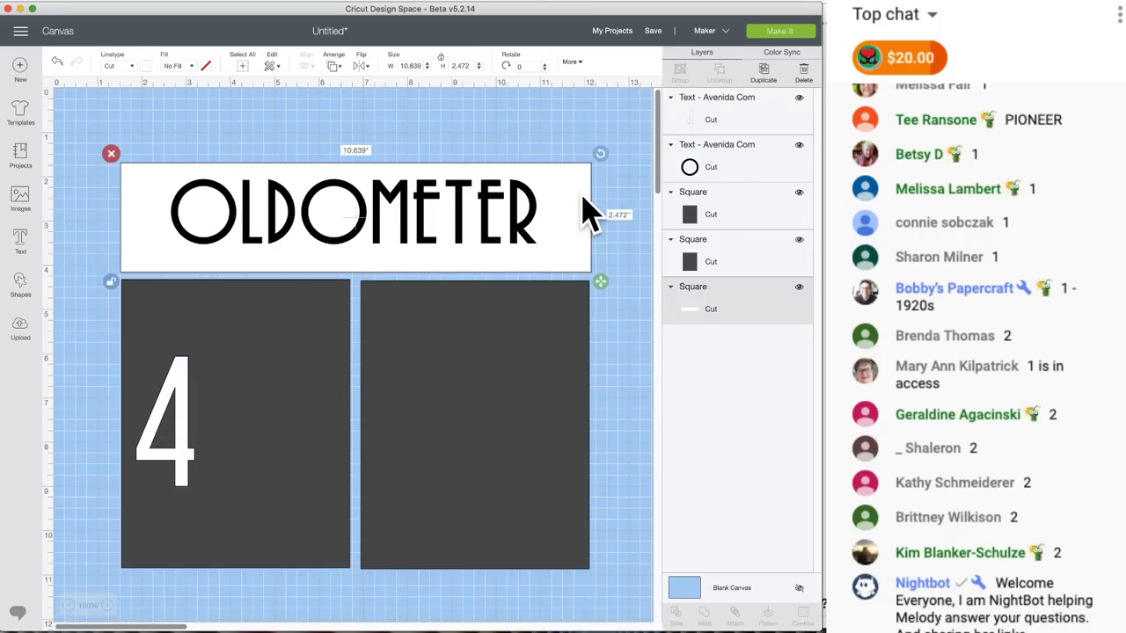
{"action": "left_click", "coordinate": [149, 66]}
{"action": "left_click", "coordinate": [175, 109]}
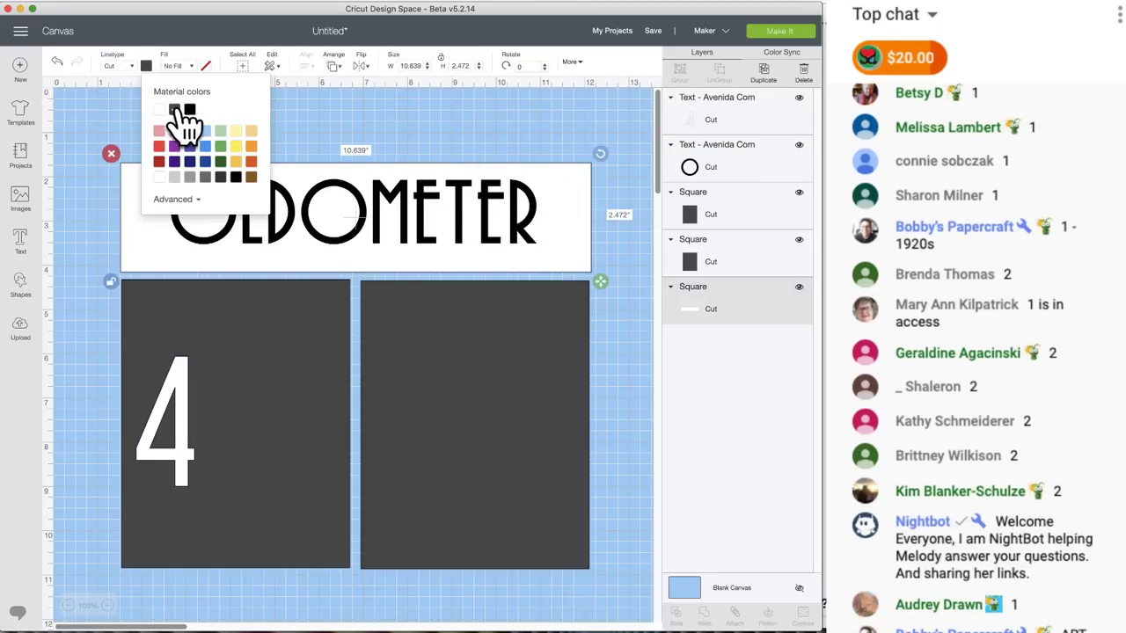
- Change the OLDOMETER title text in the header from black to white
{"action": "left_click", "coordinate": [381, 206]}
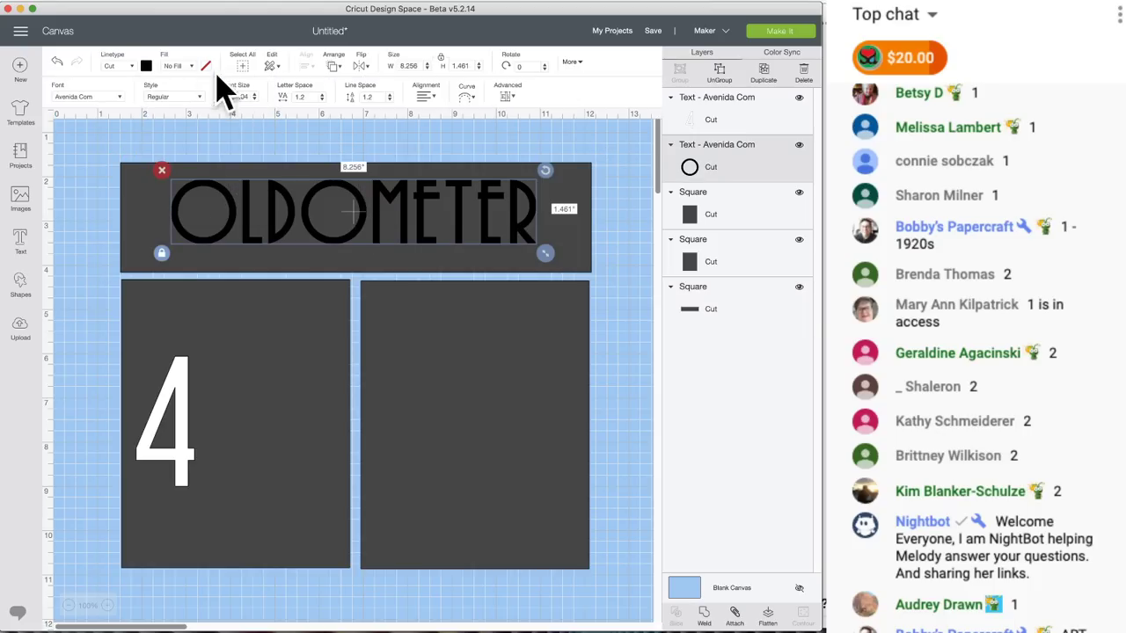
{"action": "left_click", "coordinate": [146, 66]}
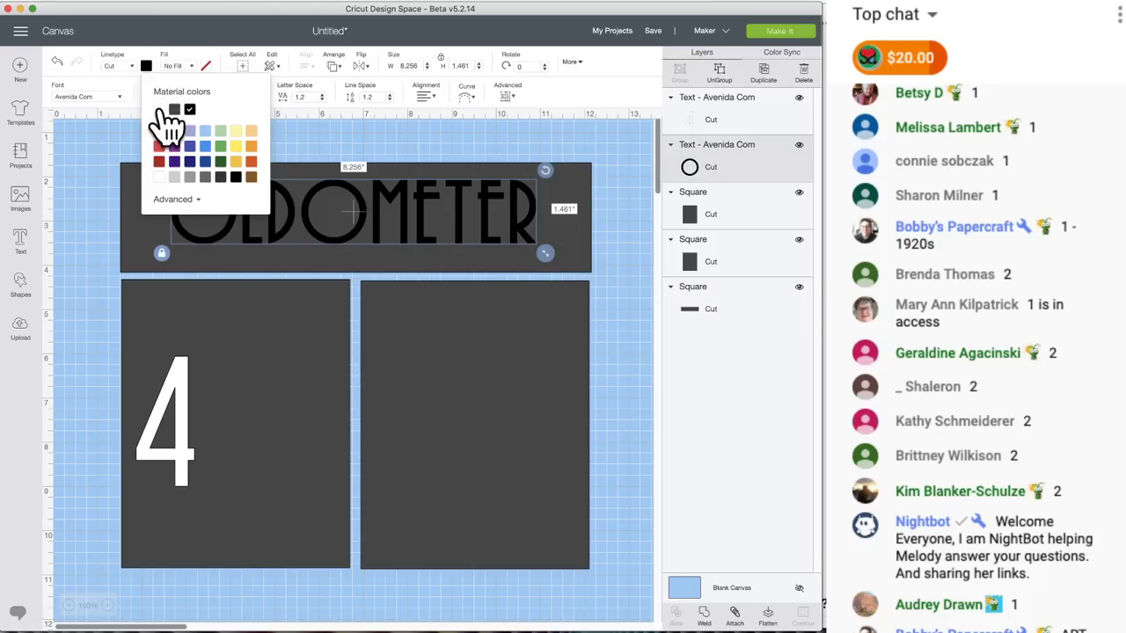
{"action": "left_click", "coordinate": [159, 110]}
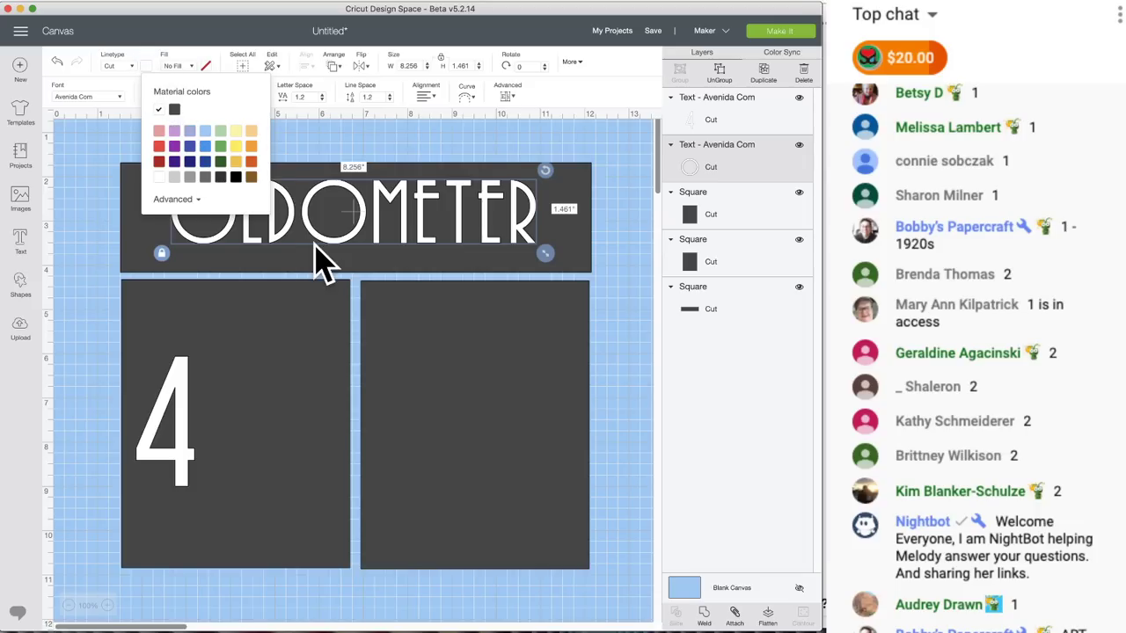
{"action": "left_click", "coordinate": [175, 199]}
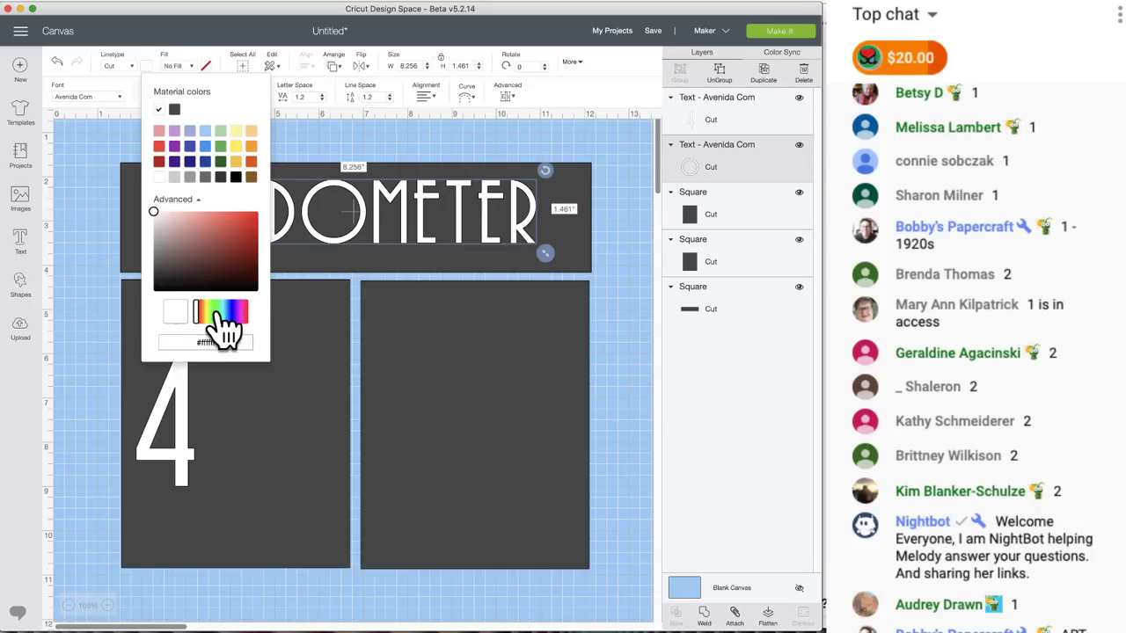
{"action": "left_click", "coordinate": [577, 157]}
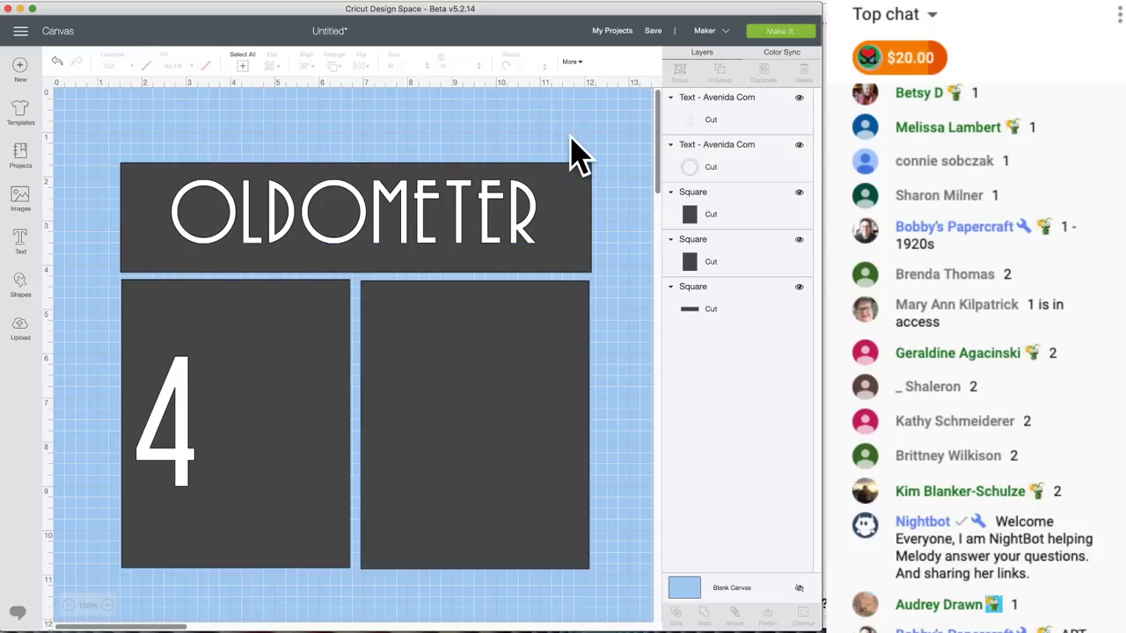
- Enlarge the OLDOMETER title to about 9.65 by 1.71 inches and center it by eye within the header rectangle
{"action": "left_click", "coordinate": [297, 220]}
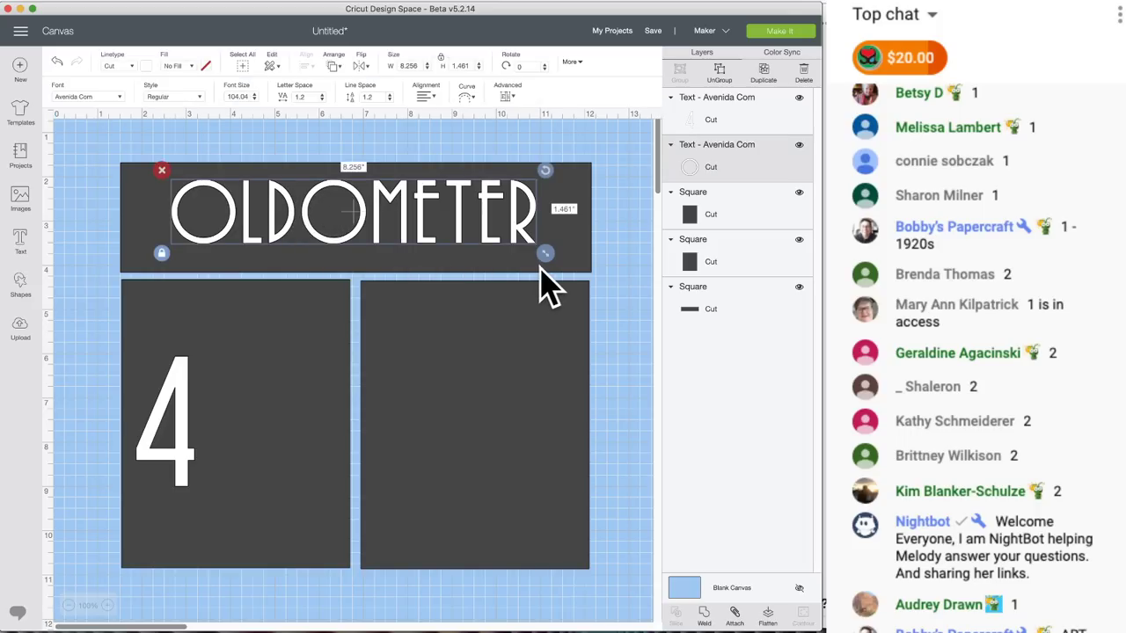
{"action": "left_click_drag", "start_coordinate": [546, 254], "coordinate": [590, 264]}
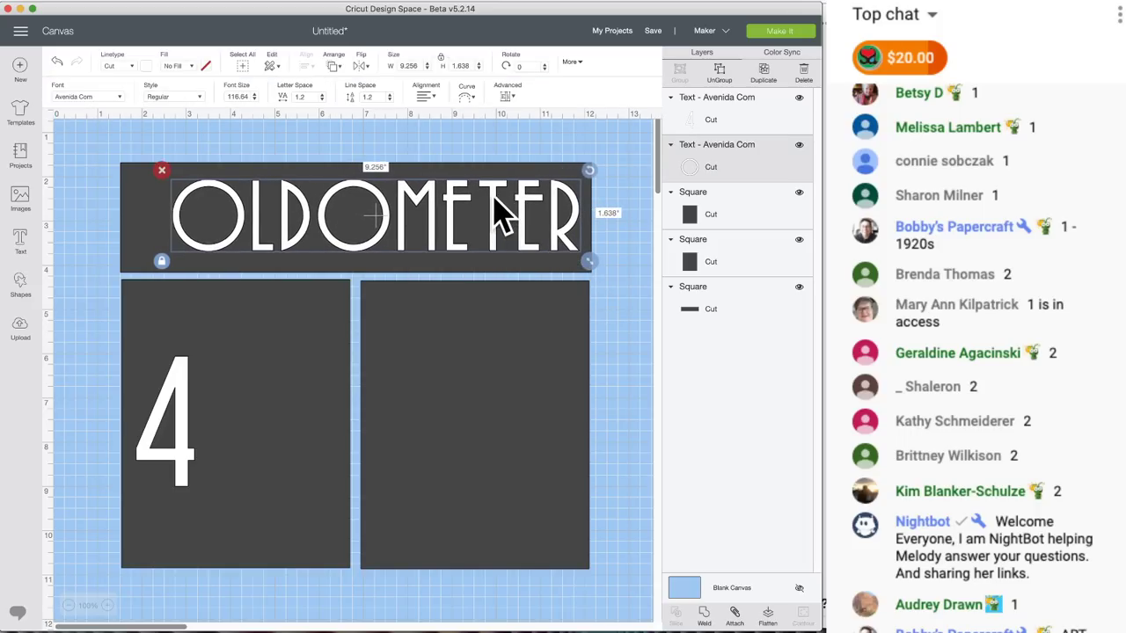
{"action": "left_click_drag", "start_coordinate": [497, 211], "coordinate": [473, 215]}
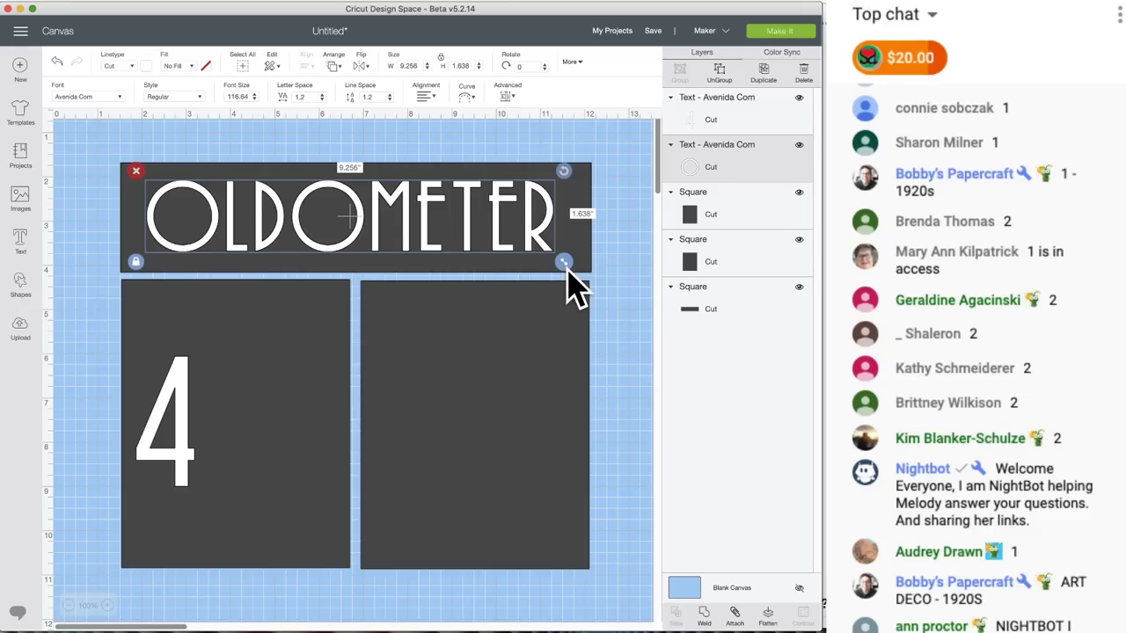
{"action": "left_click_drag", "start_coordinate": [564, 263], "coordinate": [552, 237]}
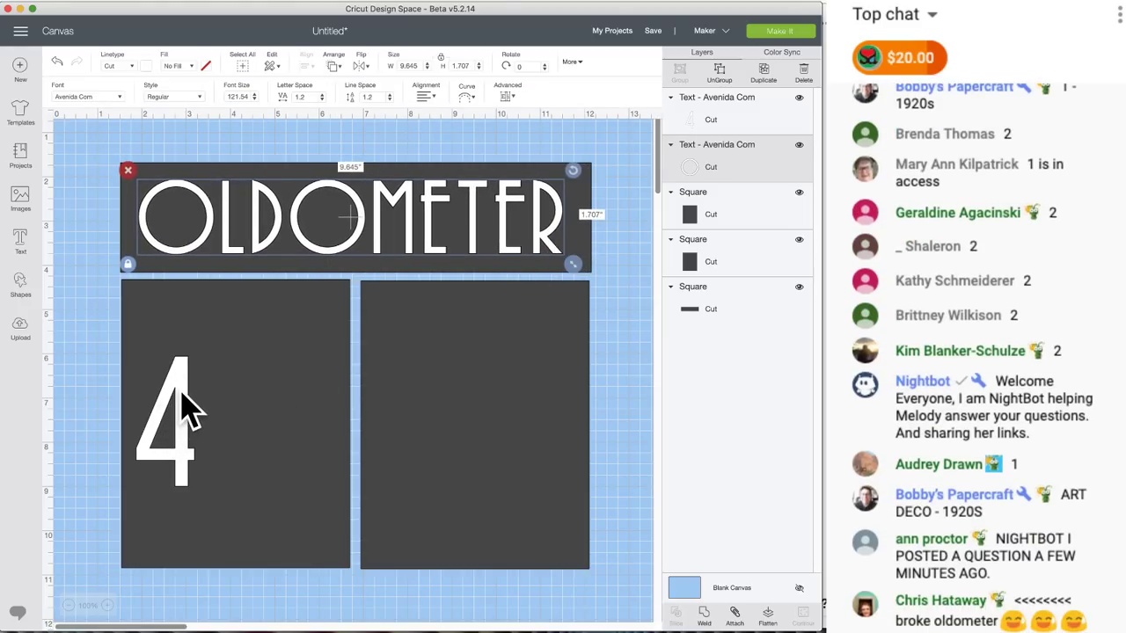
- Enlarge the 4 to about 2.14 by 4.76 inches and position it across the left panel's upper edge
{"action": "left_click_drag", "start_coordinate": [184, 407], "coordinate": [236, 294]}
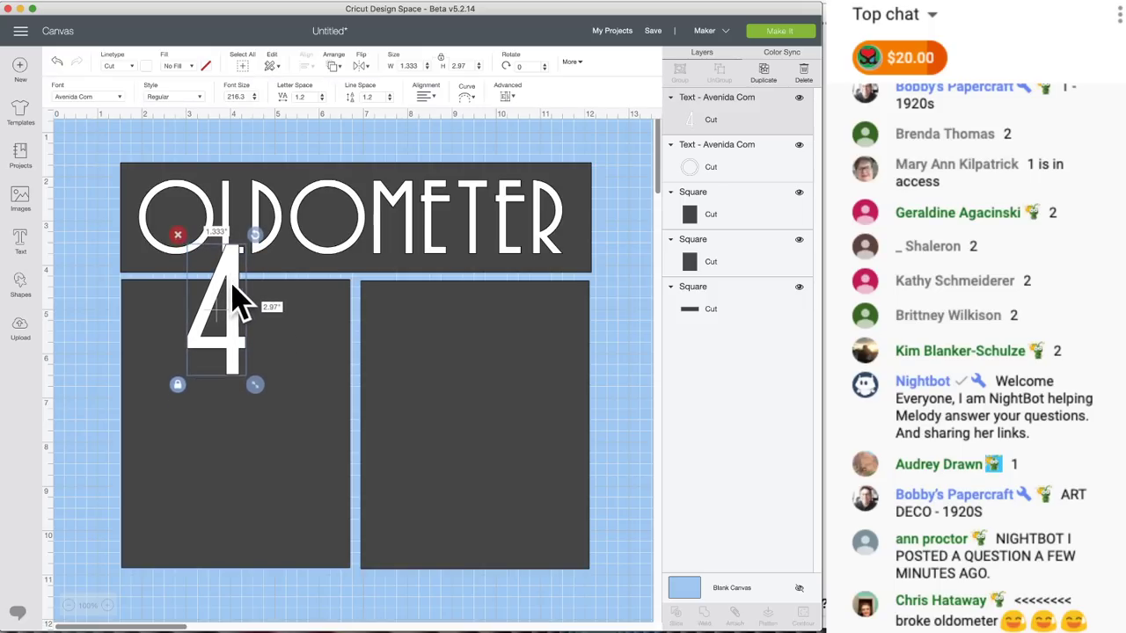
{"action": "left_click_drag", "start_coordinate": [256, 385], "coordinate": [304, 440]}
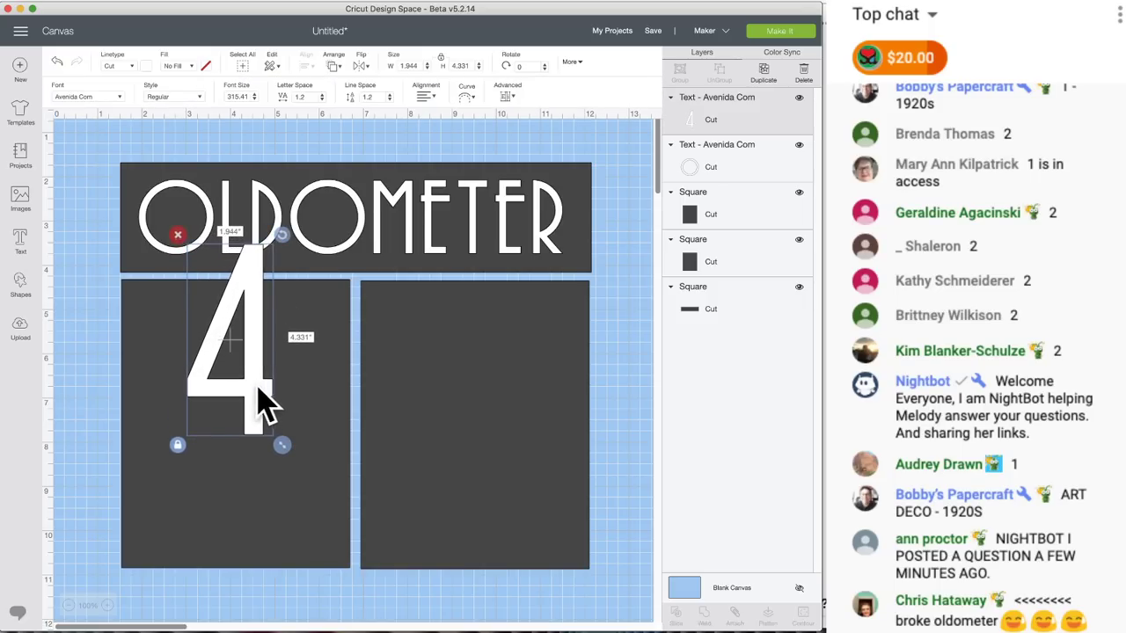
{"action": "left_click_drag", "start_coordinate": [257, 387], "coordinate": [297, 414]}
{"action": "left_click_drag", "start_coordinate": [267, 314], "coordinate": [265, 452]}
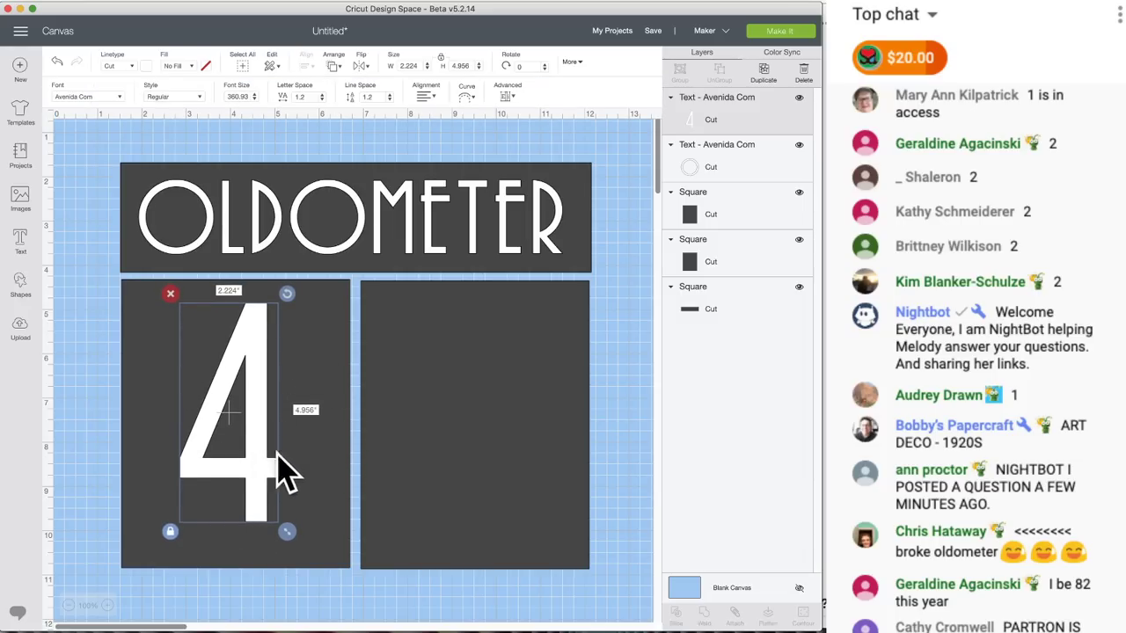
{"action": "left_click_drag", "start_coordinate": [286, 532], "coordinate": [283, 524]}
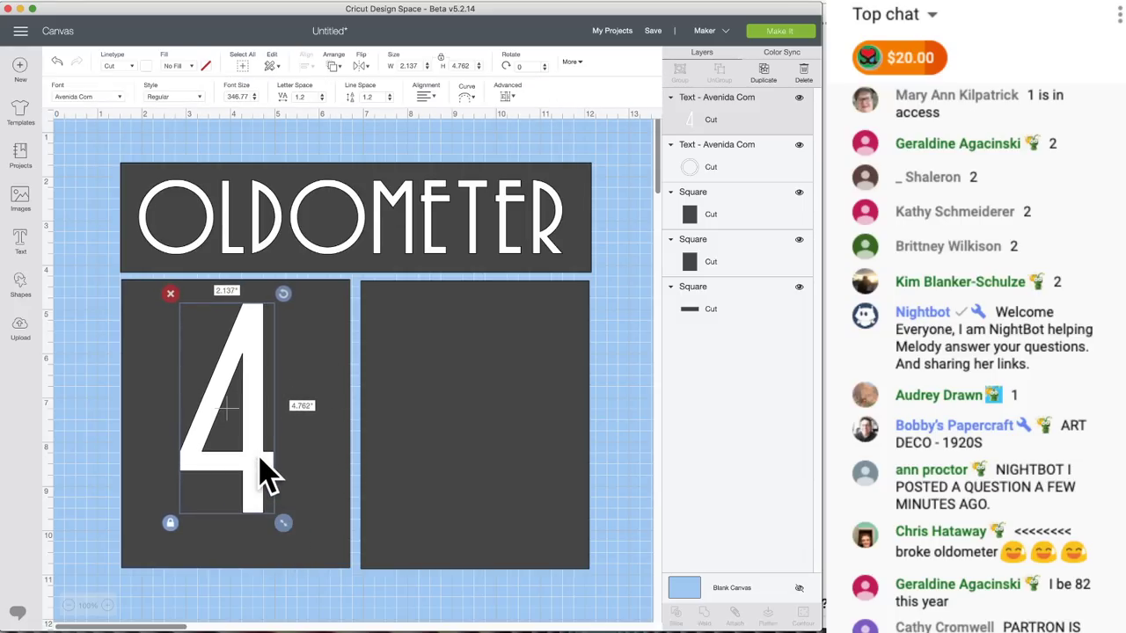
{"action": "left_click_drag", "start_coordinate": [268, 475], "coordinate": [259, 350]}
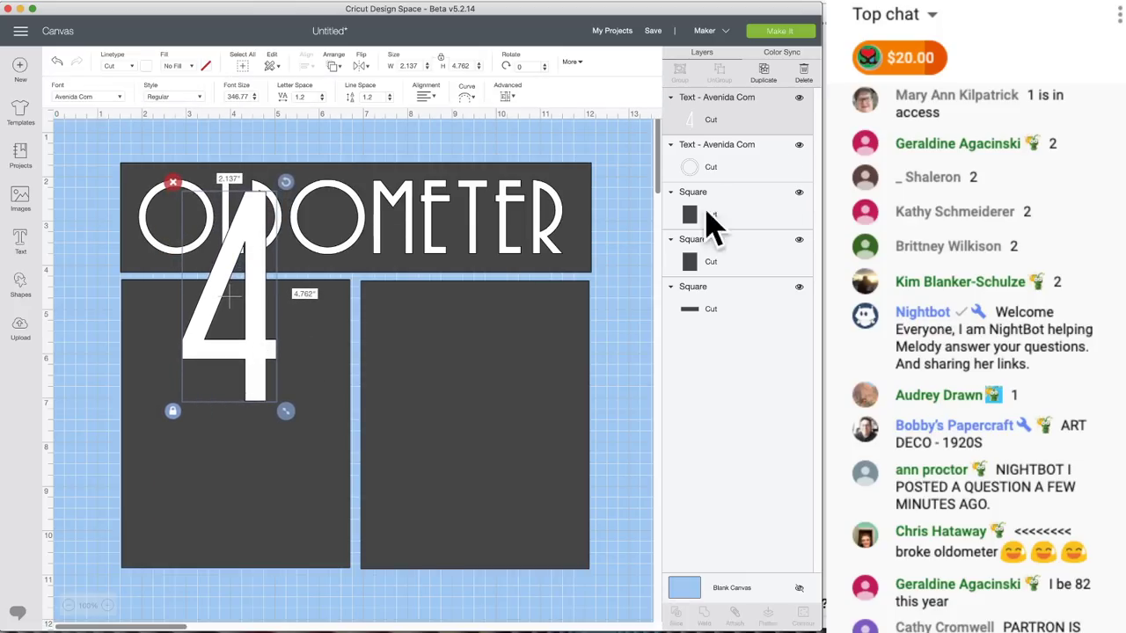
- Duplicate the 4, move the copy down beside the original, and change its text to 5
{"action": "left_click", "coordinate": [764, 74]}
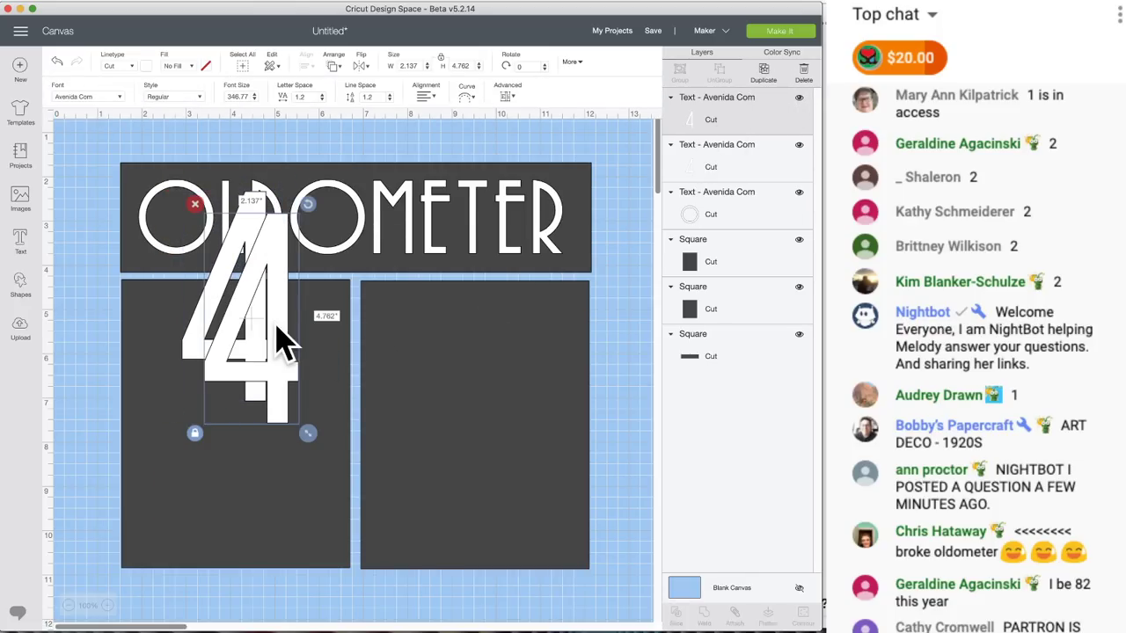
{"action": "left_click_drag", "start_coordinate": [285, 340], "coordinate": [369, 423]}
{"action": "double_click", "coordinate": [368, 421]}
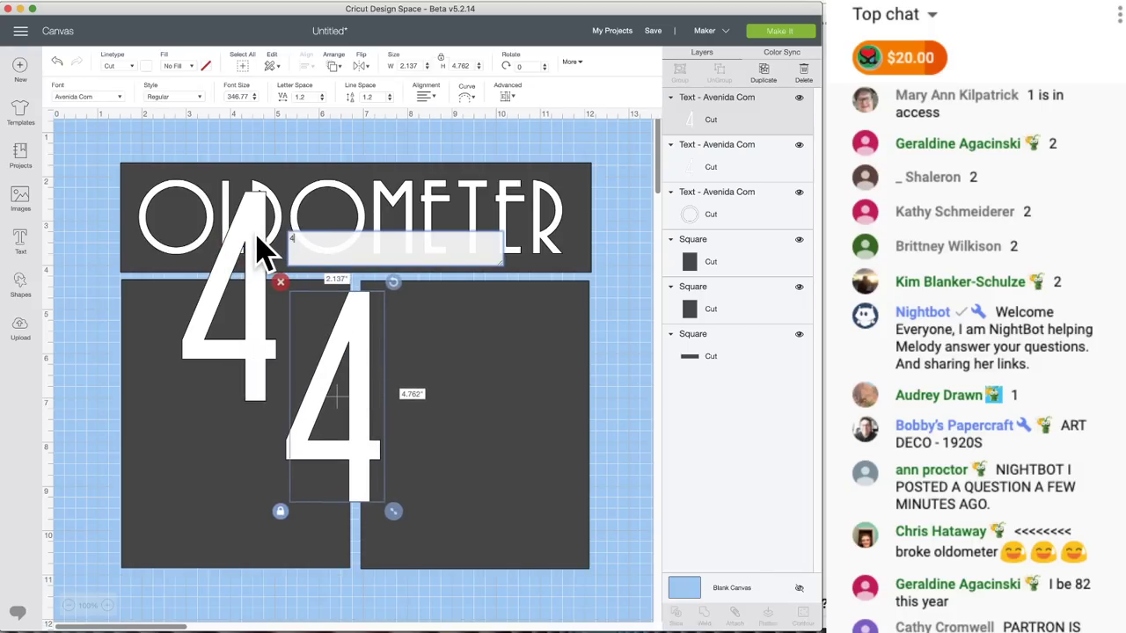
{"action": "key", "text": "BackSpace"}
{"action": "type", "text": "5T"}
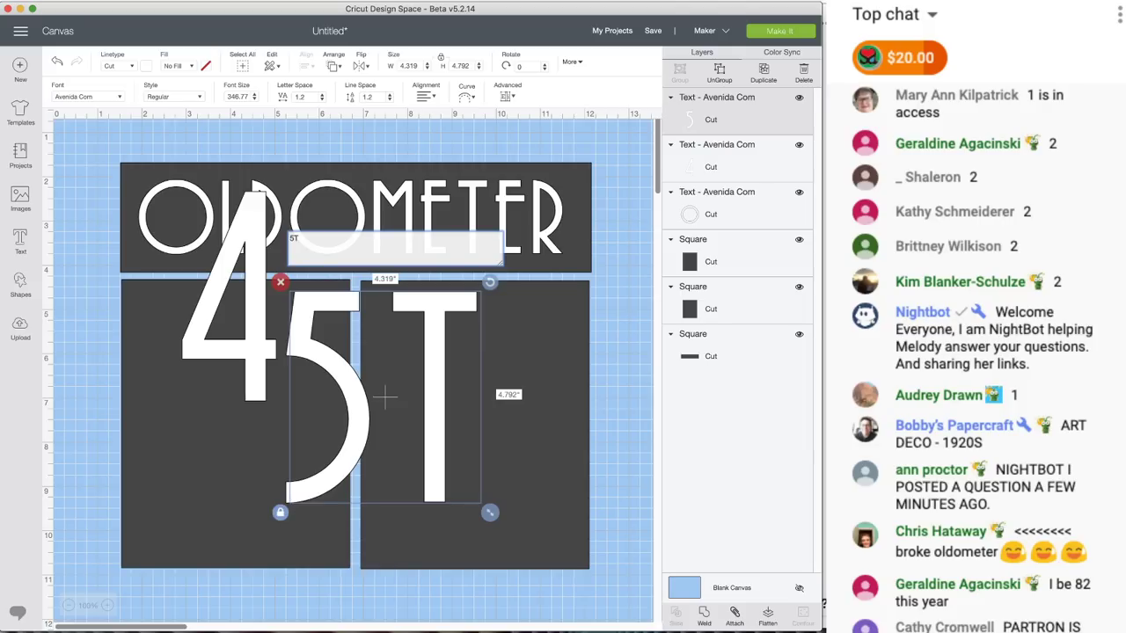
{"action": "key", "text": "BackSpace"}
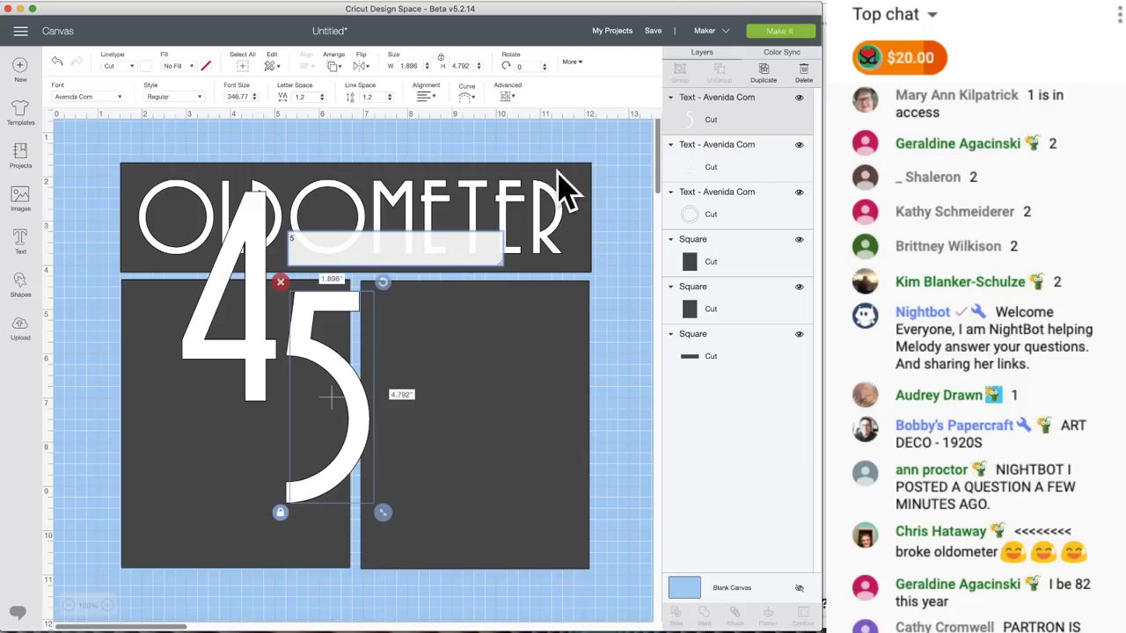
- Duplicate the 5, move the copy onto the right dark panel, and change its text to 9
{"action": "left_click", "coordinate": [764, 72]}
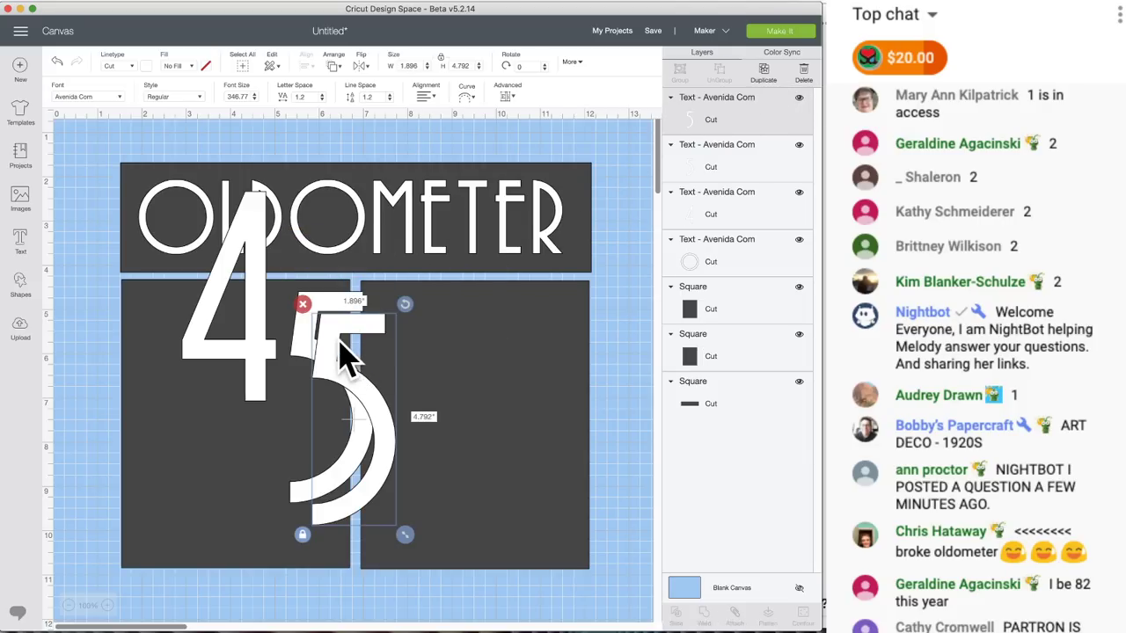
{"action": "left_click_drag", "start_coordinate": [329, 315], "coordinate": [444, 343]}
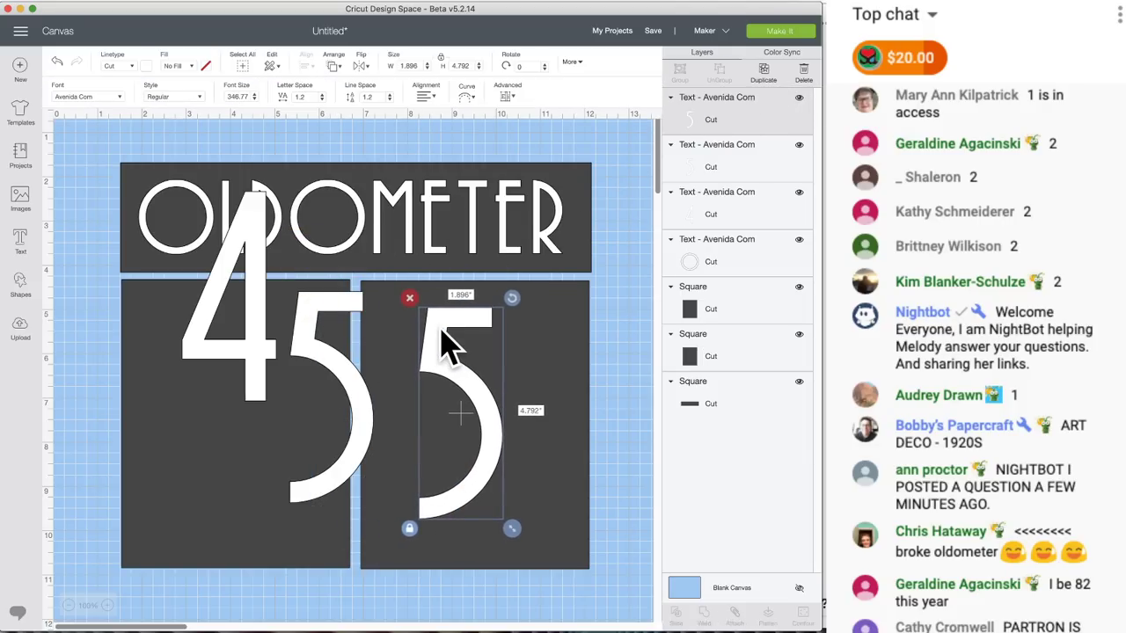
{"action": "double_click", "coordinate": [444, 344]}
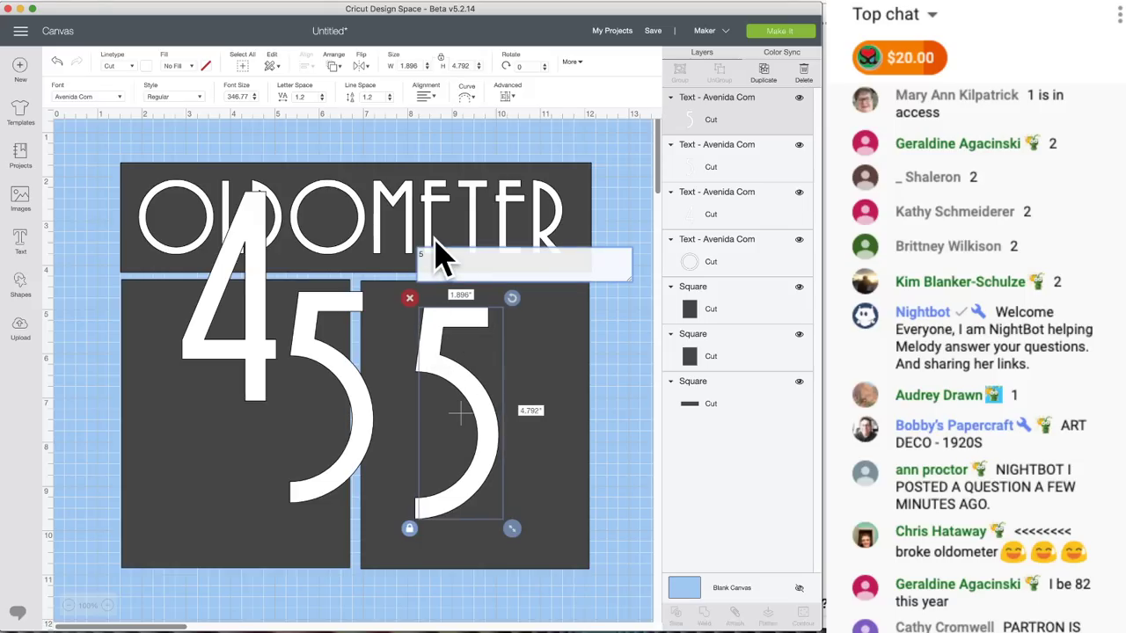
{"action": "key", "text": "BackSpace"}
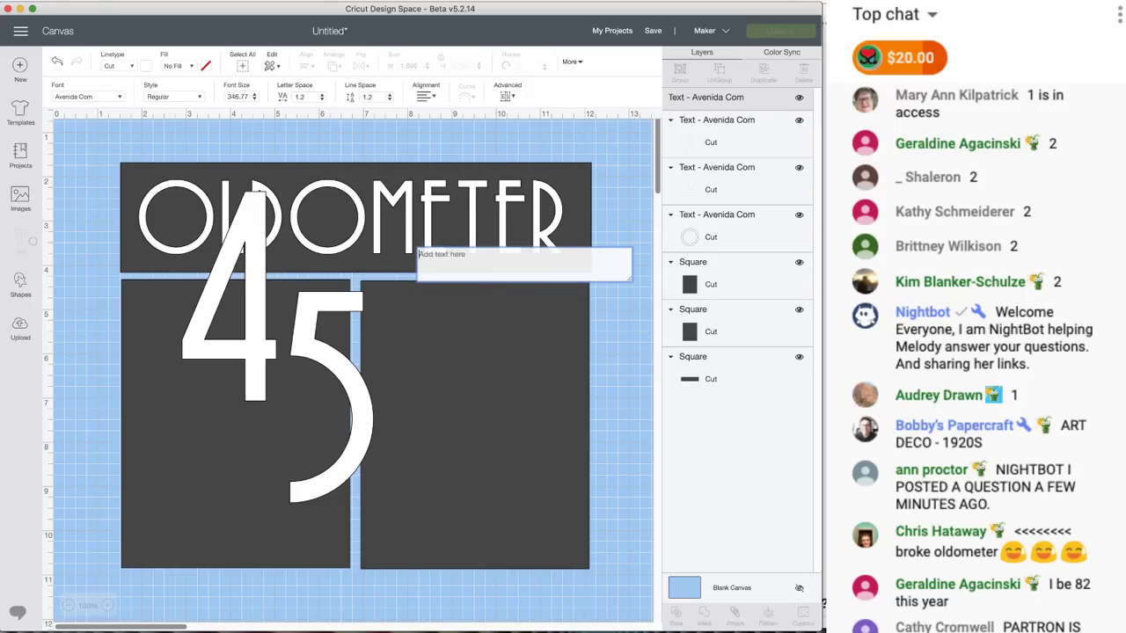
{"action": "type", "text": "9"}
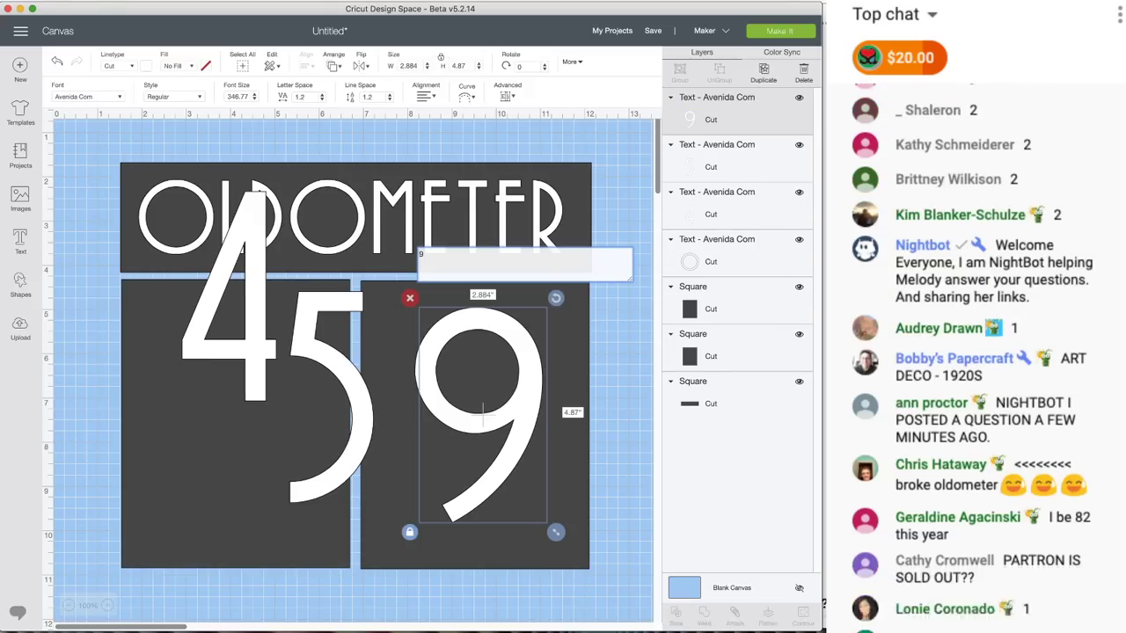
- Duplicate the 9 on the right panel and change the copy's text to 0
{"action": "left_click", "coordinate": [763, 72]}
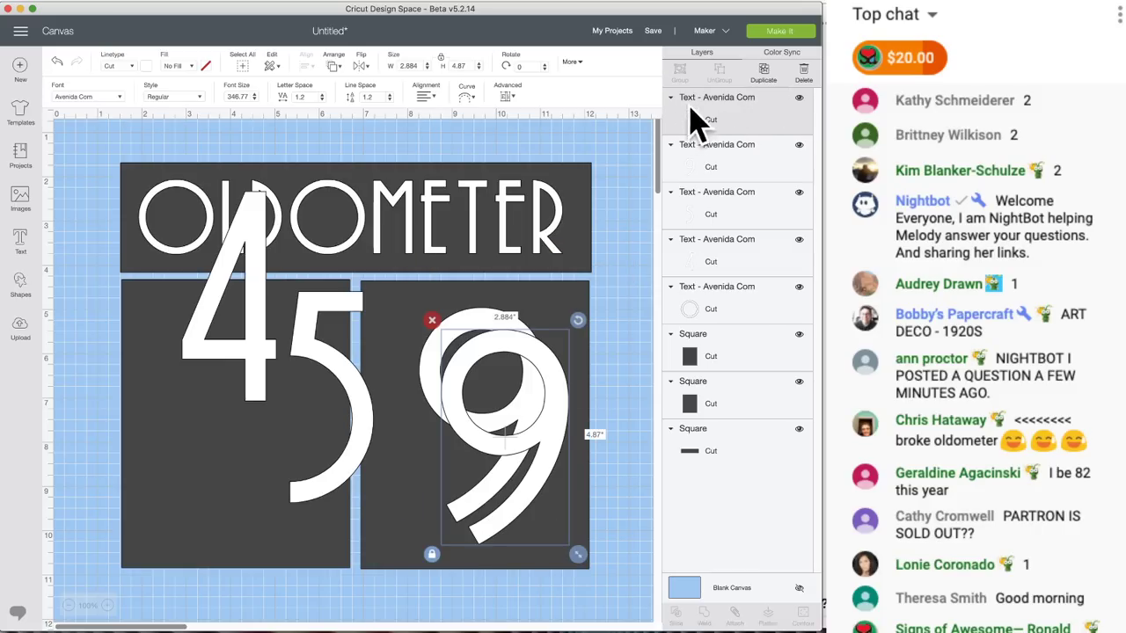
{"action": "double_click", "coordinate": [536, 360]}
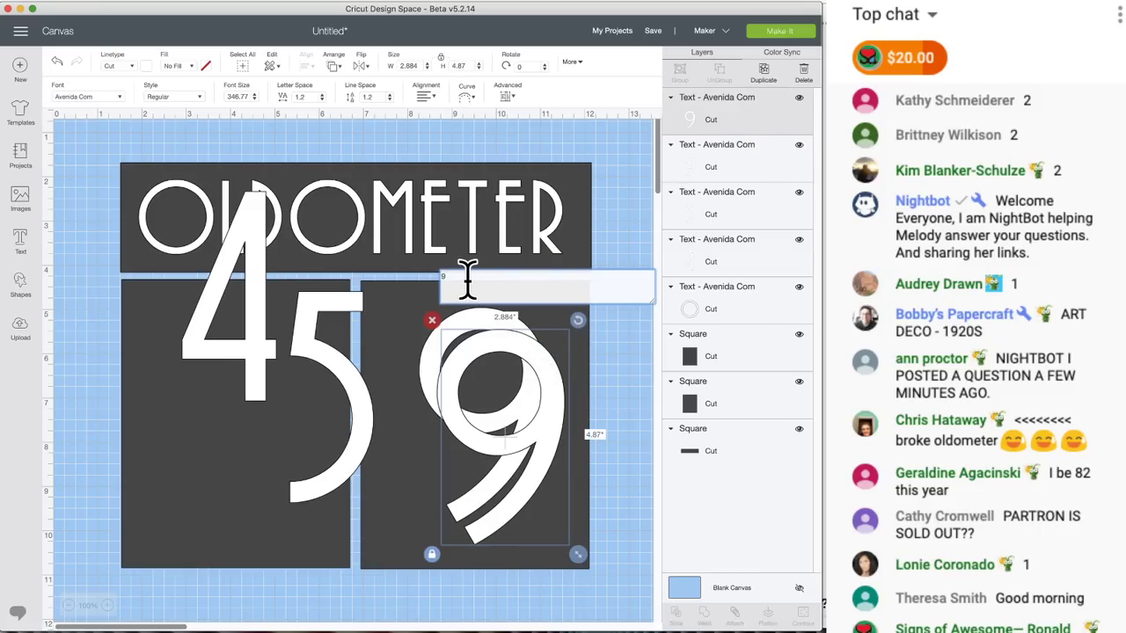
{"action": "key", "text": "BackSpace"}
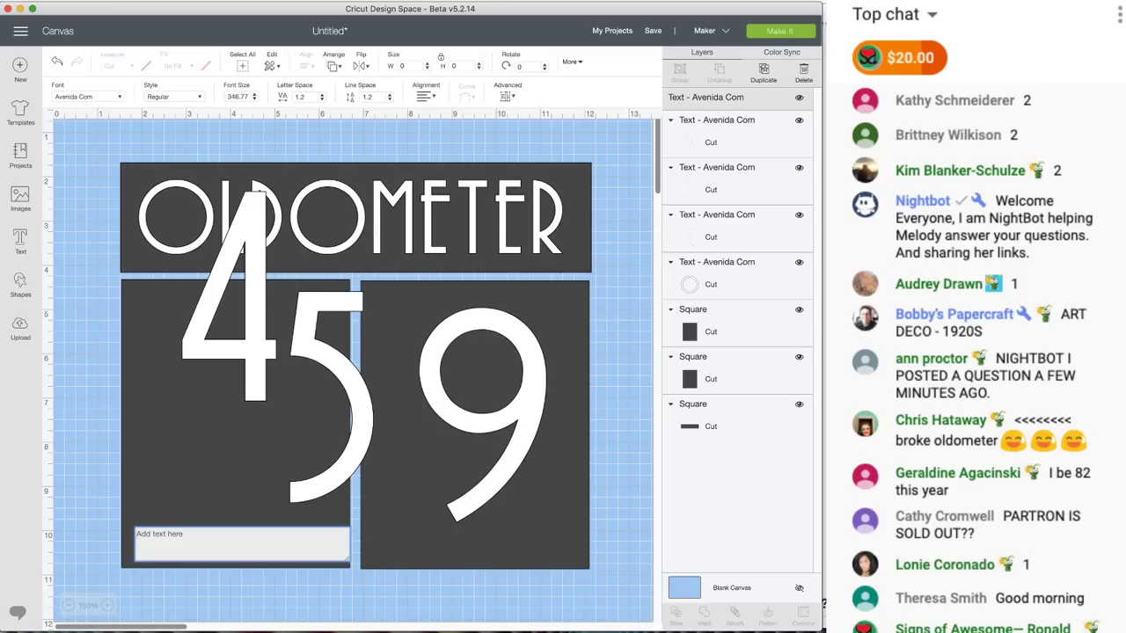
{"action": "type", "text": "0"}
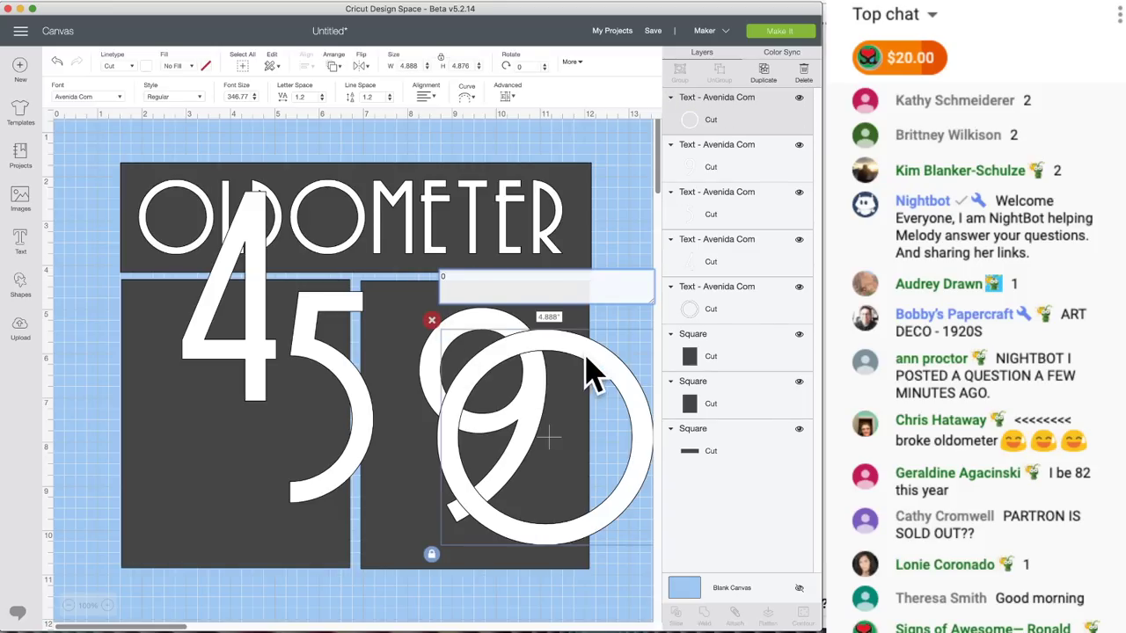
- Move the 0 fully onto the right panel and narrow it out of proportion to about 3.78 by 4.86 inches
{"action": "left_click_drag", "start_coordinate": [593, 373], "coordinate": [517, 335]}
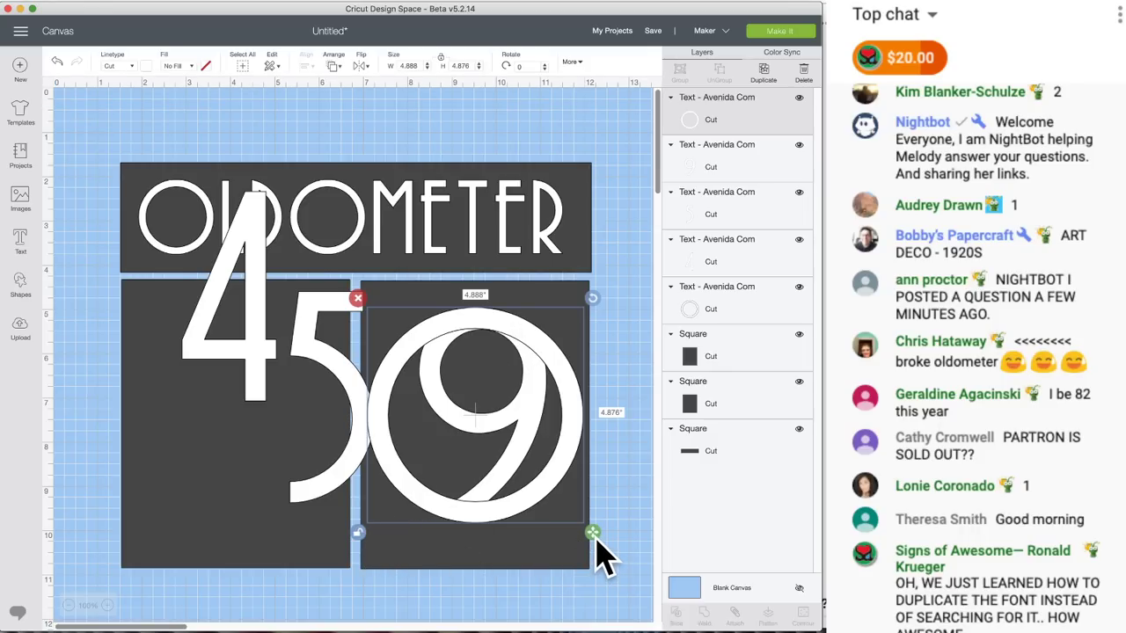
{"action": "left_click_drag", "start_coordinate": [598, 555], "coordinate": [512, 507]}
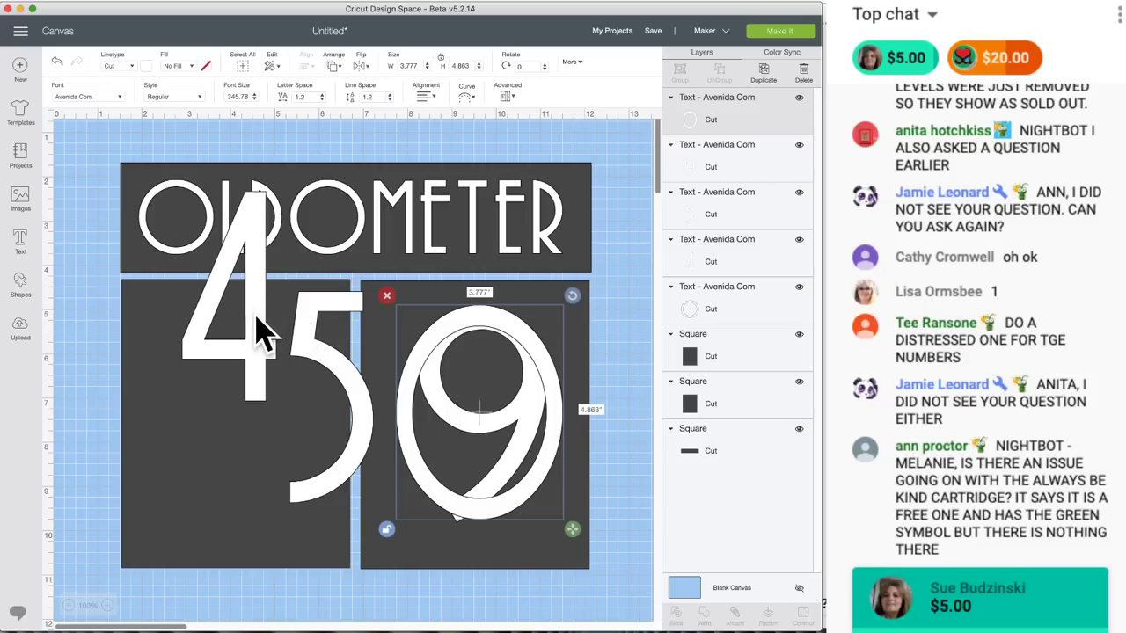
- Stack the 4 and 5 on the left panel, with the 4 crossing its upper edge and the 5 crossing its lower edge
{"action": "left_click_drag", "start_coordinate": [255, 314], "coordinate": [260, 296]}
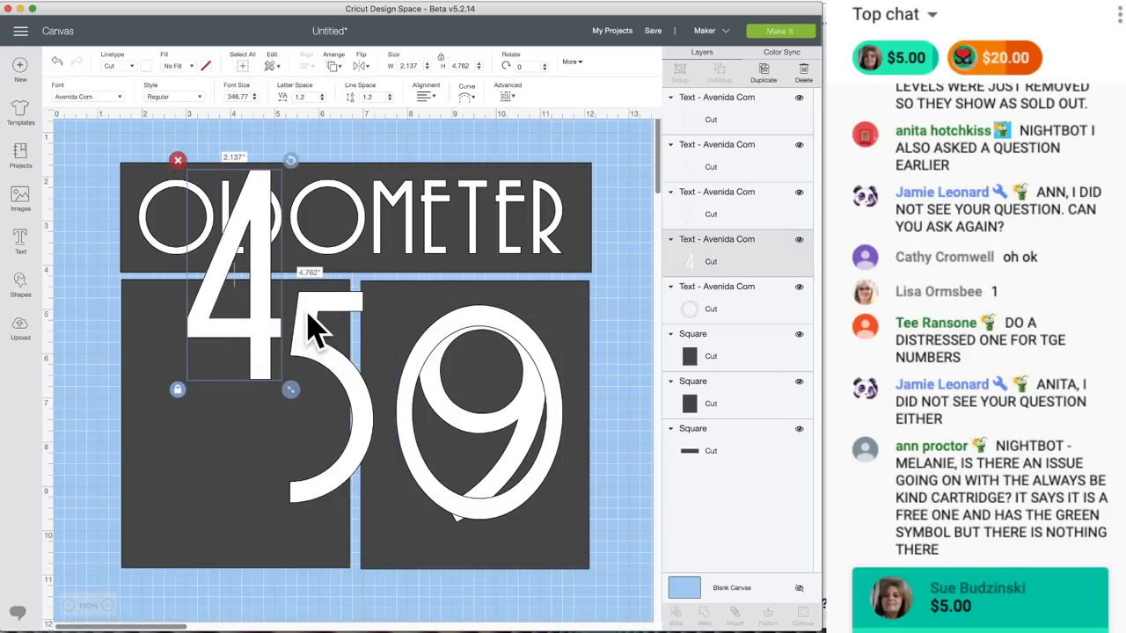
{"action": "left_click_drag", "start_coordinate": [318, 325], "coordinate": [234, 387]}
{"action": "left_click", "coordinate": [357, 211]}
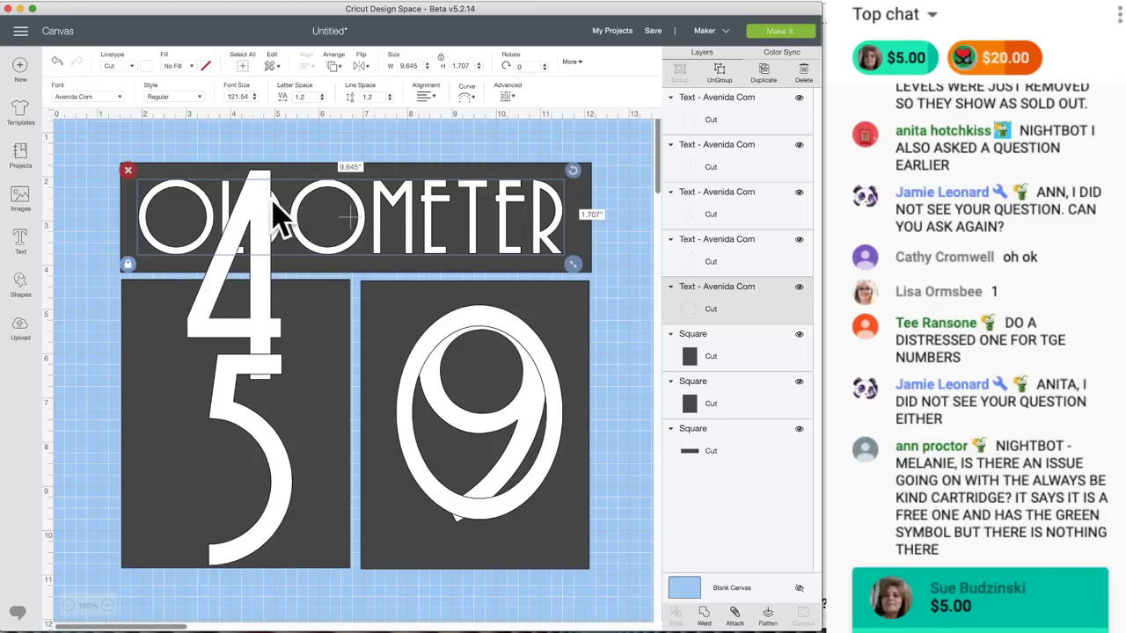
{"action": "mouse_move", "coordinate": [267, 322]}
{"action": "left_mouse_down"}
{"action": "mouse_move", "coordinate": [242, 369]}
{"action": "mouse_move", "coordinate": [255, 334]}
{"action": "left_mouse_up"}
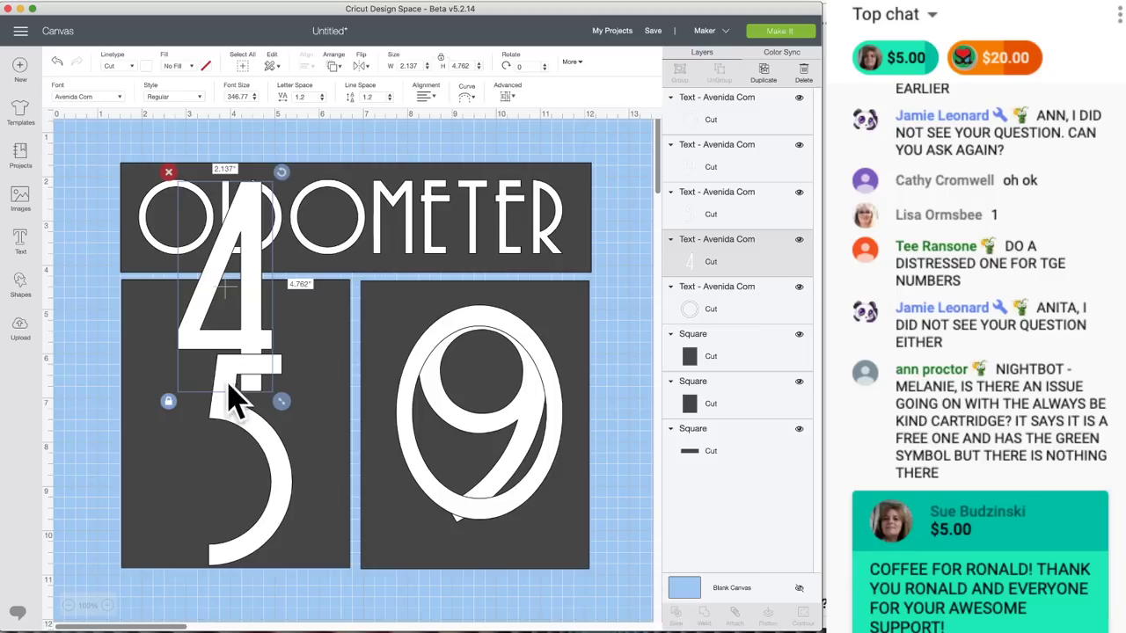
{"action": "left_click_drag", "start_coordinate": [256, 427], "coordinate": [259, 482]}
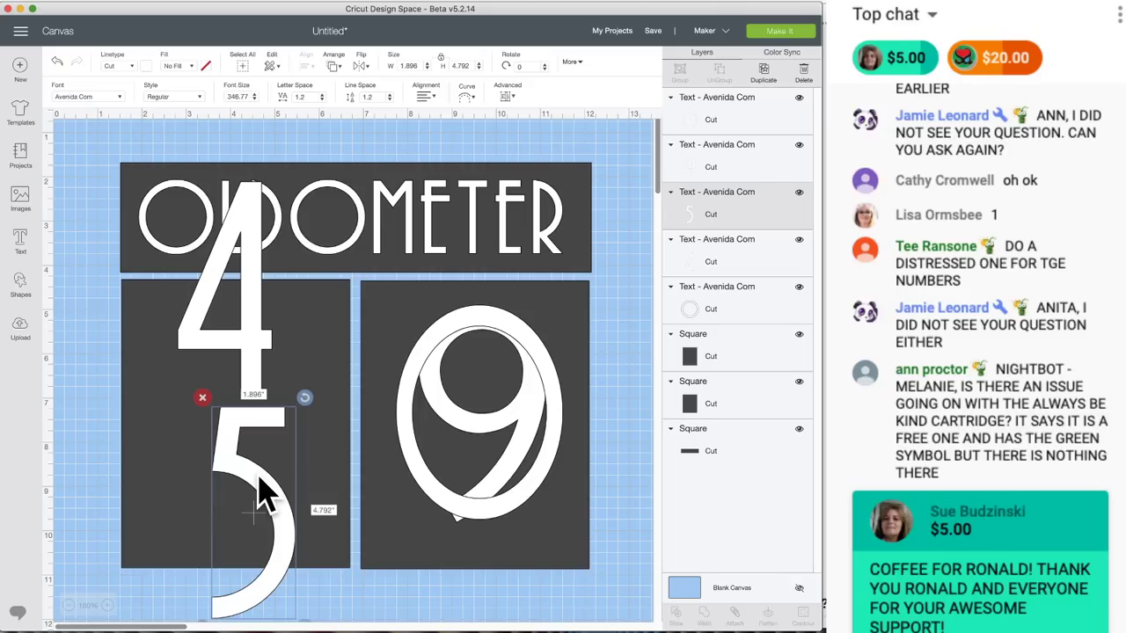
{"action": "left_click_drag", "start_coordinate": [239, 419], "coordinate": [238, 427]}
{"action": "mouse_move", "coordinate": [254, 356]}
{"action": "left_mouse_down"}
{"action": "mouse_move", "coordinate": [261, 310]}
{"action": "mouse_move", "coordinate": [260, 343]}
{"action": "left_mouse_up"}
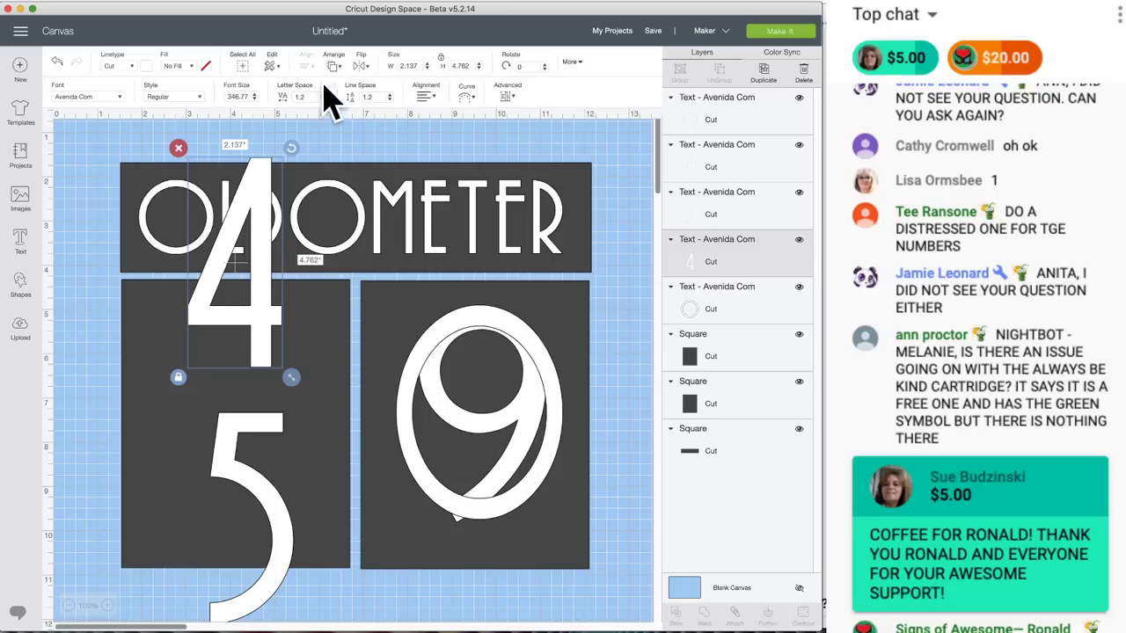
- Switch to the Pinterest old-o-meter results to examine how the example designs crop their numbers, and return to the Cricut canvas
{"action": "key", "text": "super+Tab"}
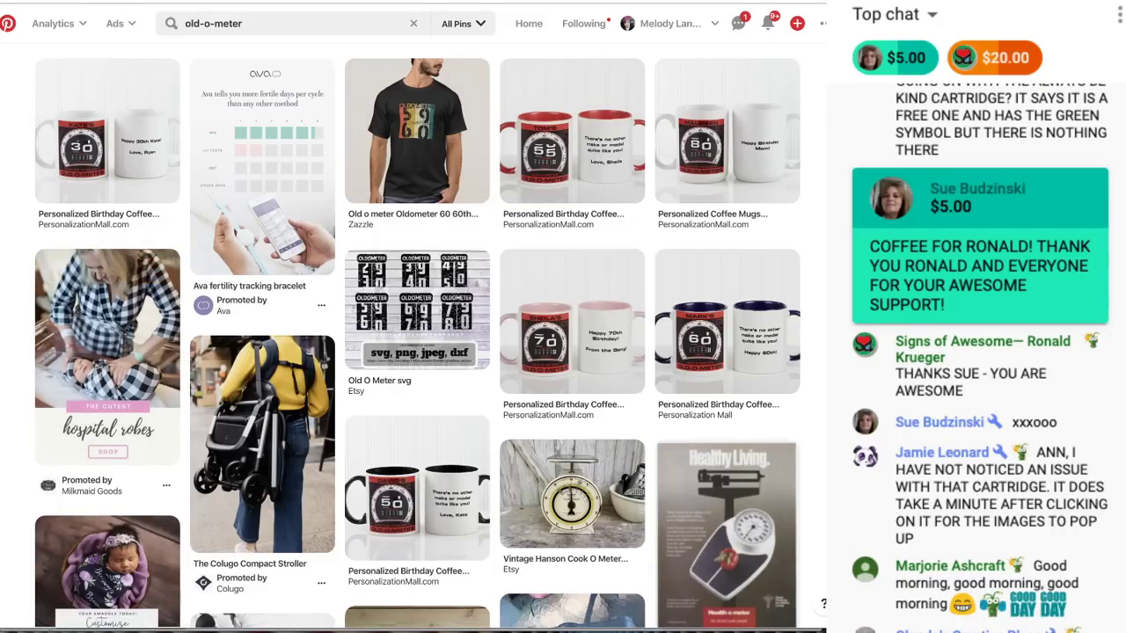
{"action": "key", "text": "super+Tab"}
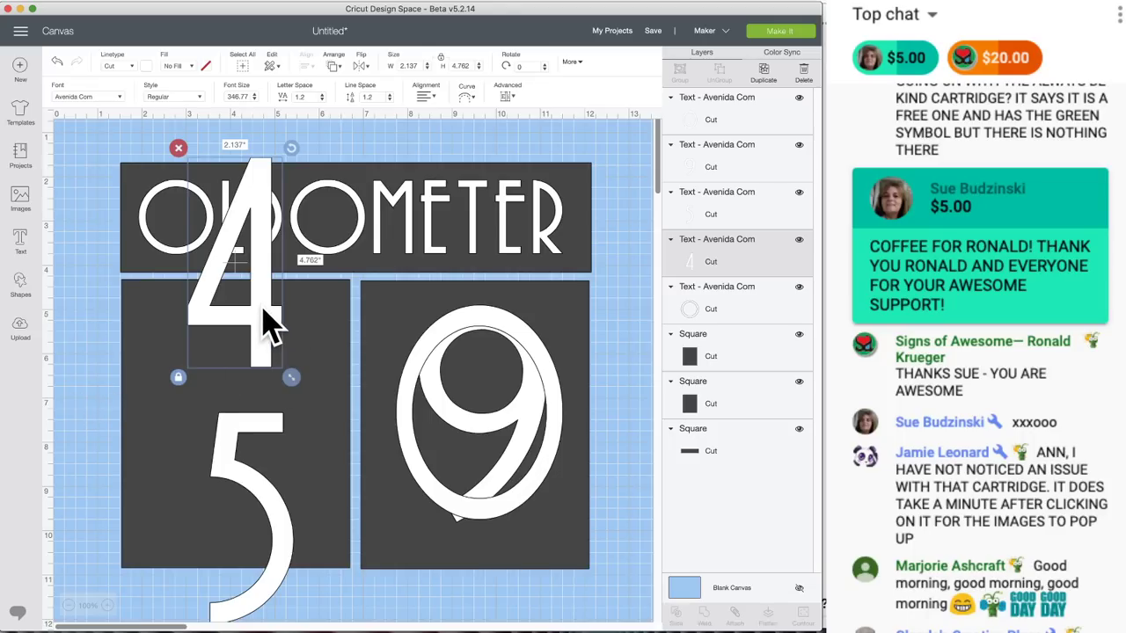
{"action": "scroll", "coordinate": [269, 325], "scroll_direction": "down", "scroll_amount": 3}
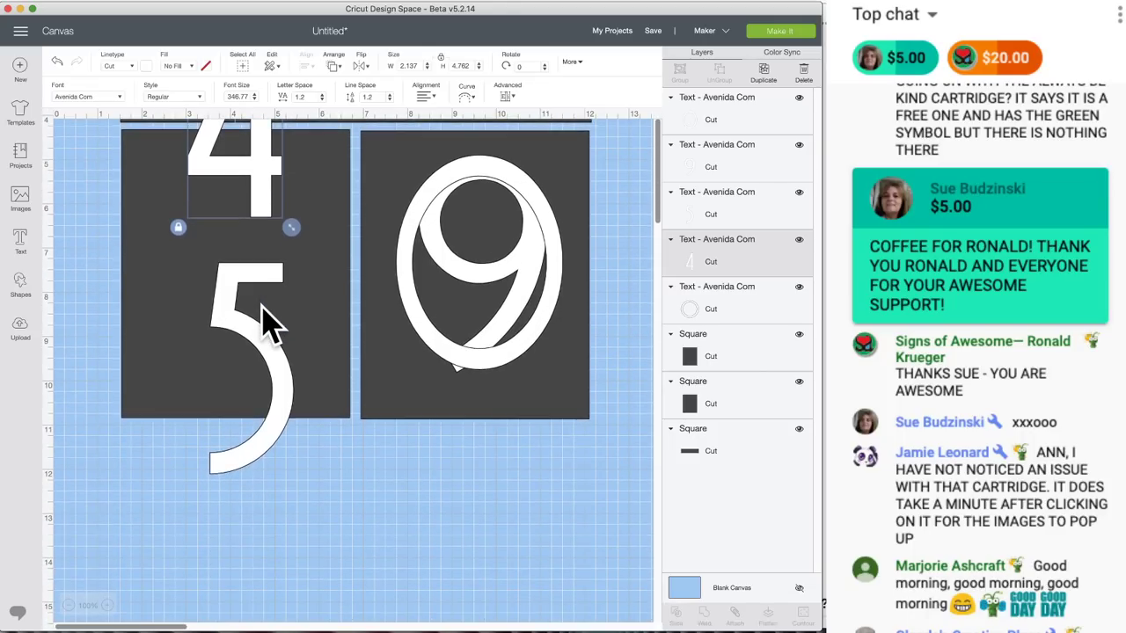
{"action": "scroll", "coordinate": [268, 325], "scroll_direction": "up", "scroll_amount": 3}
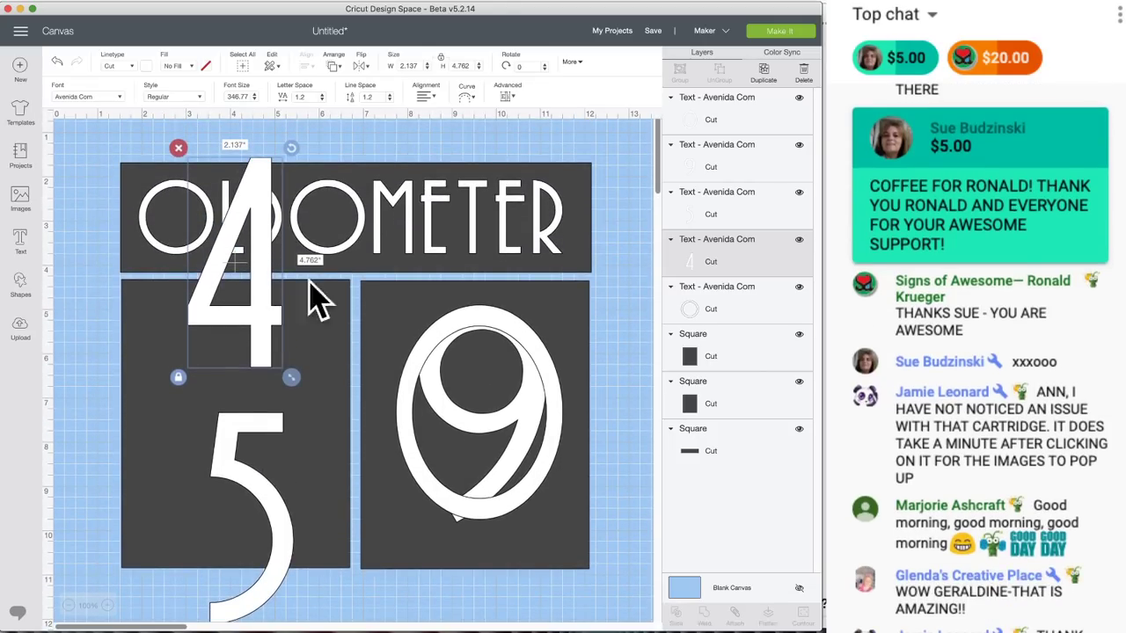
- Group the OLDOMETER title with its dark gray panel and hide the group
{"action": "left_click", "coordinate": [359, 125]}
{"action": "left_click_drag", "start_coordinate": [351, 128], "coordinate": [538, 231]}
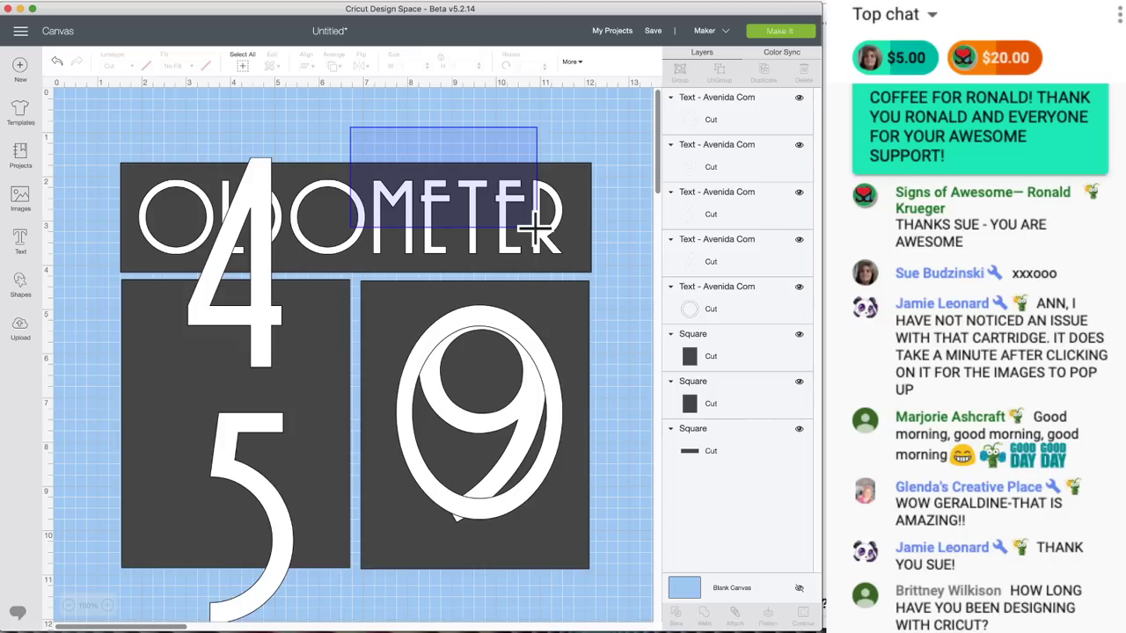
{"action": "left_click_drag", "start_coordinate": [536, 231], "coordinate": [539, 232]}
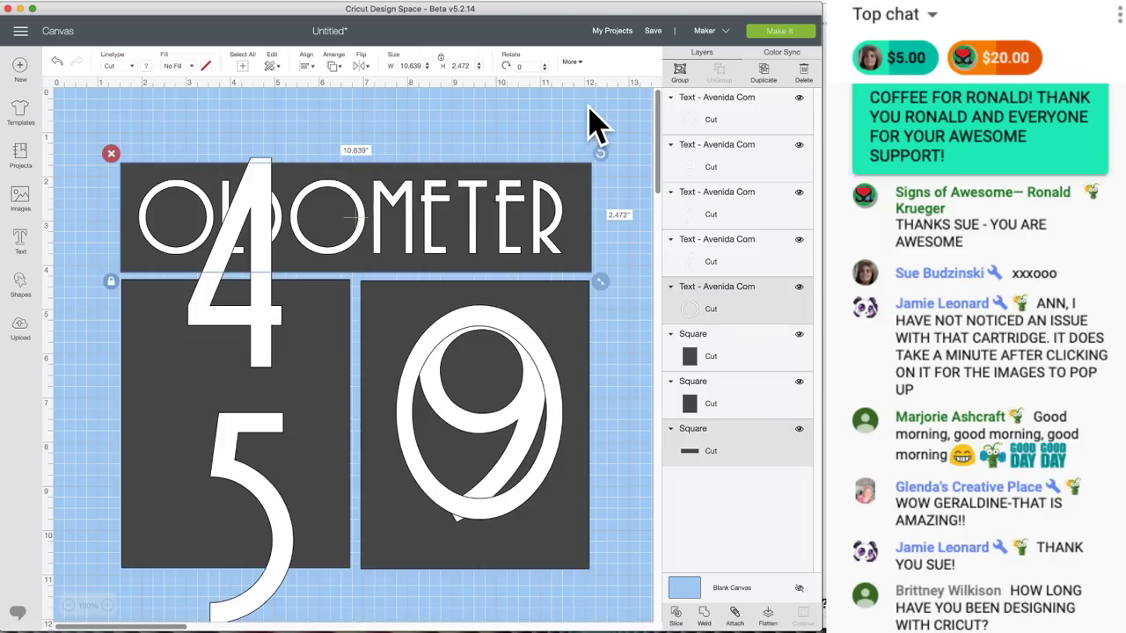
{"action": "left_click", "coordinate": [679, 72]}
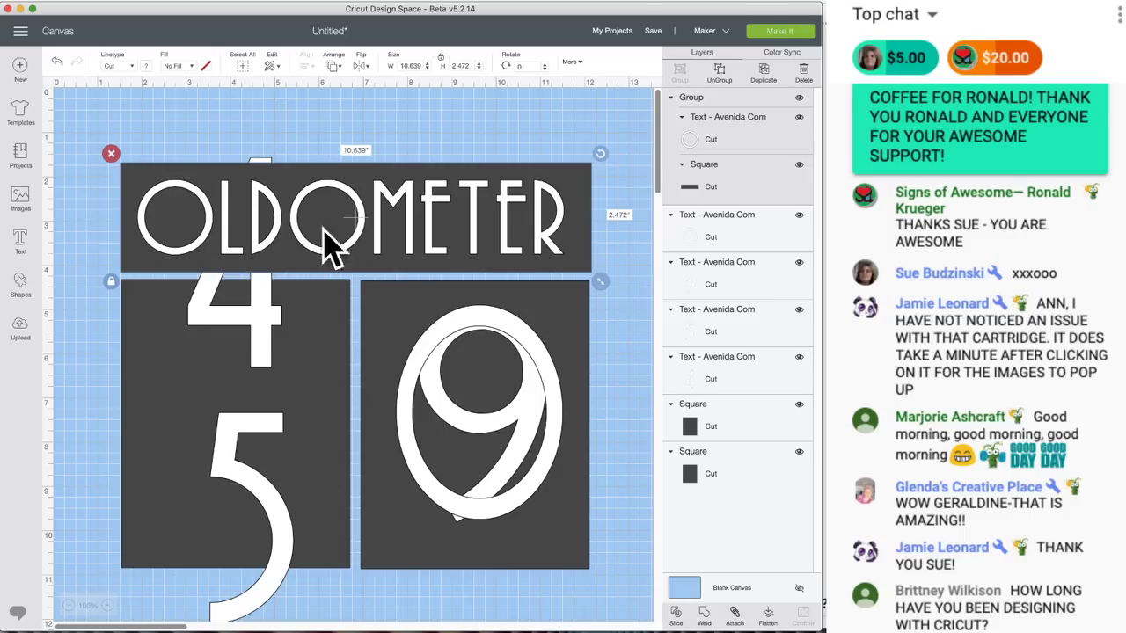
{"action": "left_click", "coordinate": [799, 97]}
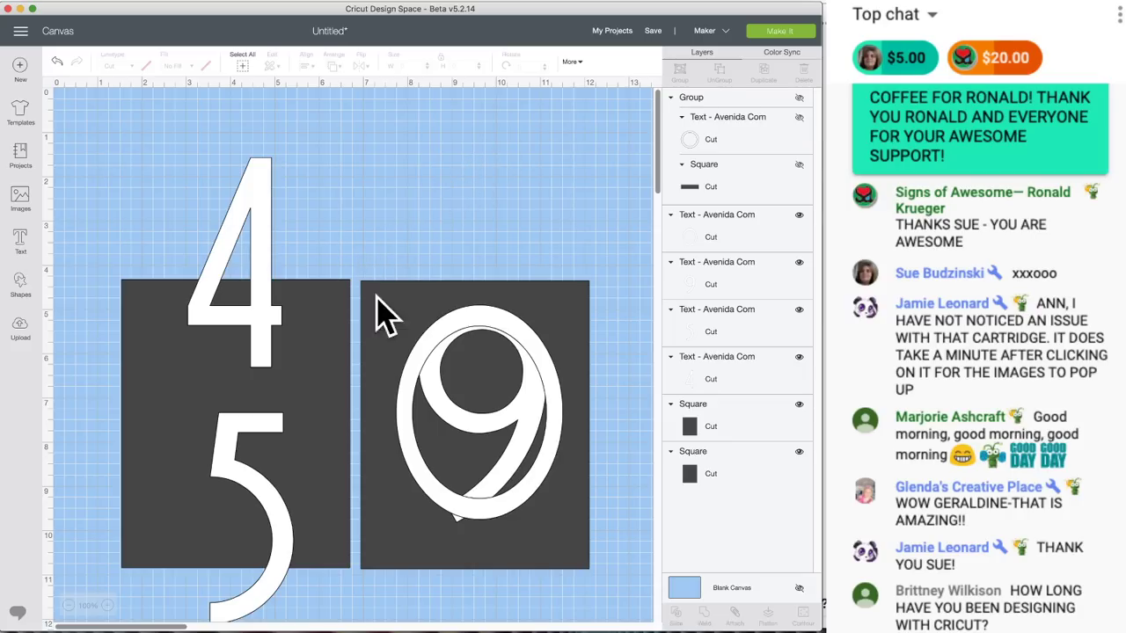
- Reposition the numbers so the 4 and 9 cross their panels' upper edges and the 0 crosses the right panel's lower edge
{"action": "left_click_drag", "start_coordinate": [511, 347], "coordinate": [513, 445]}
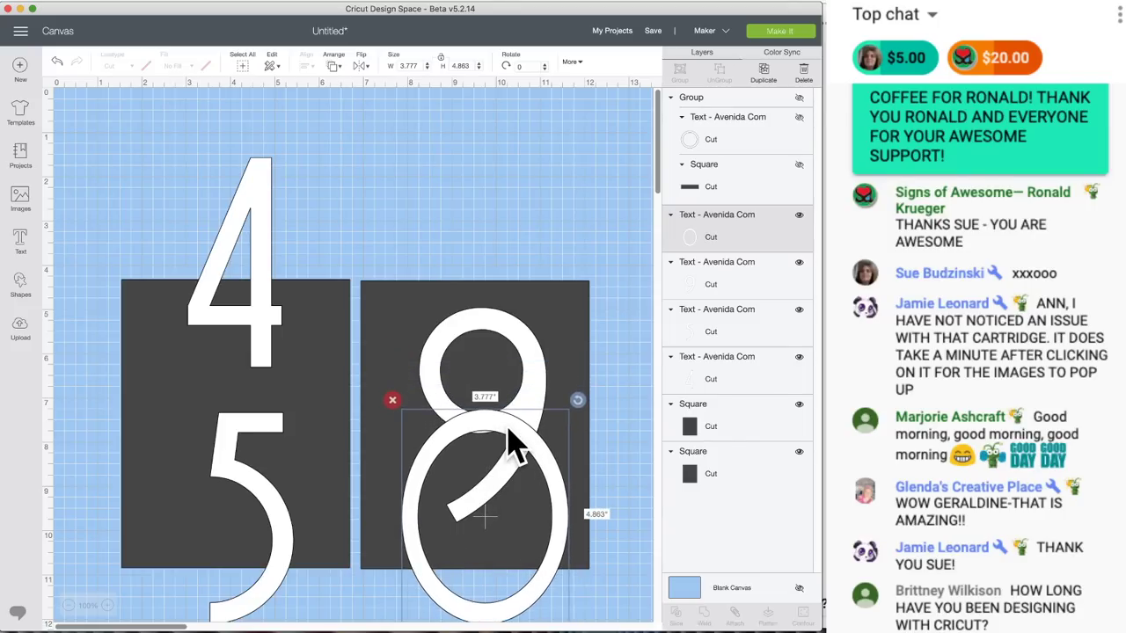
{"action": "left_click_drag", "start_coordinate": [523, 360], "coordinate": [519, 299]}
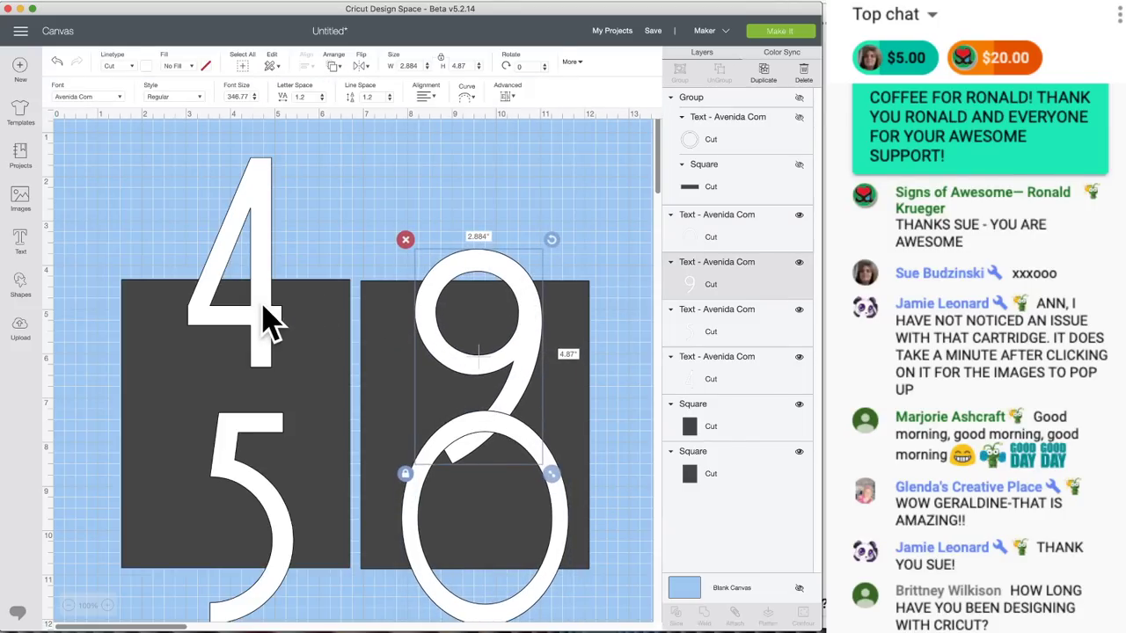
{"action": "left_click_drag", "start_coordinate": [264, 305], "coordinate": [262, 322]}
{"action": "left_click", "coordinate": [521, 357]}
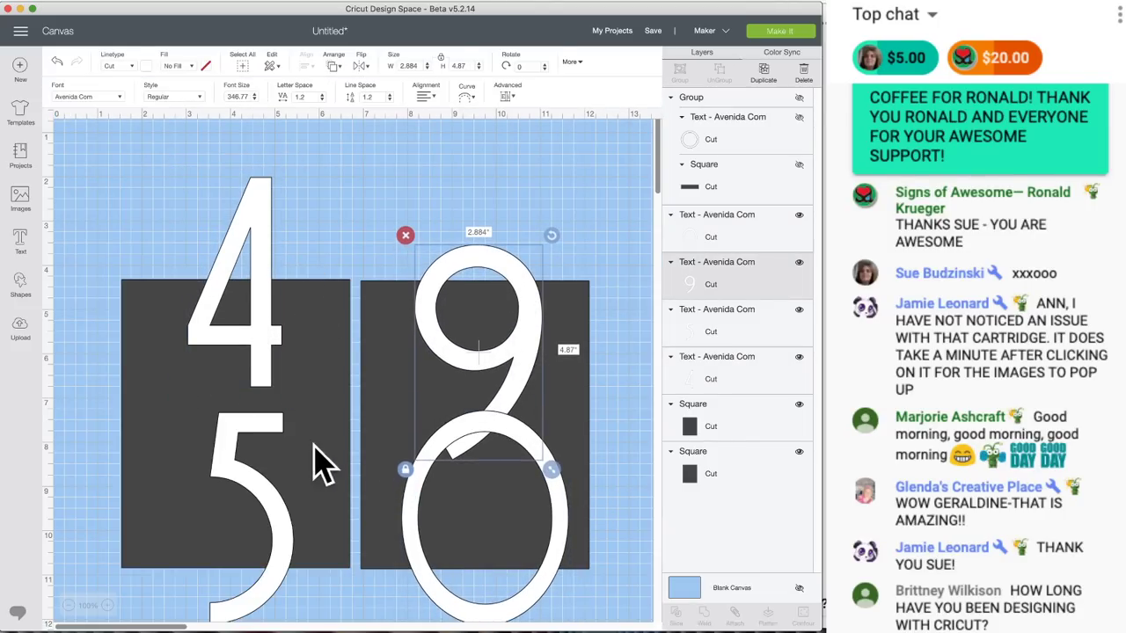
{"action": "left_click_drag", "start_coordinate": [566, 509], "coordinate": [568, 601]}
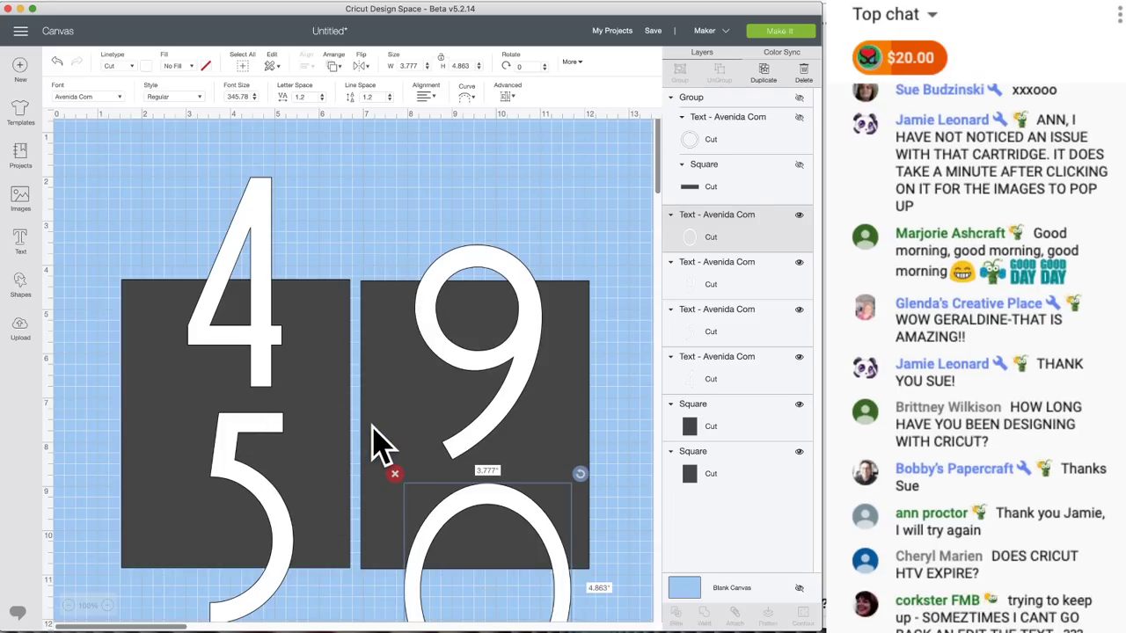
- Group both panels with their four numbers, keep a hidden duplicate of the group, and ungroup the visible original
{"action": "scroll", "coordinate": [372, 428], "scroll_direction": "down", "scroll_amount": 1}
{"action": "left_click", "coordinate": [102, 143]}
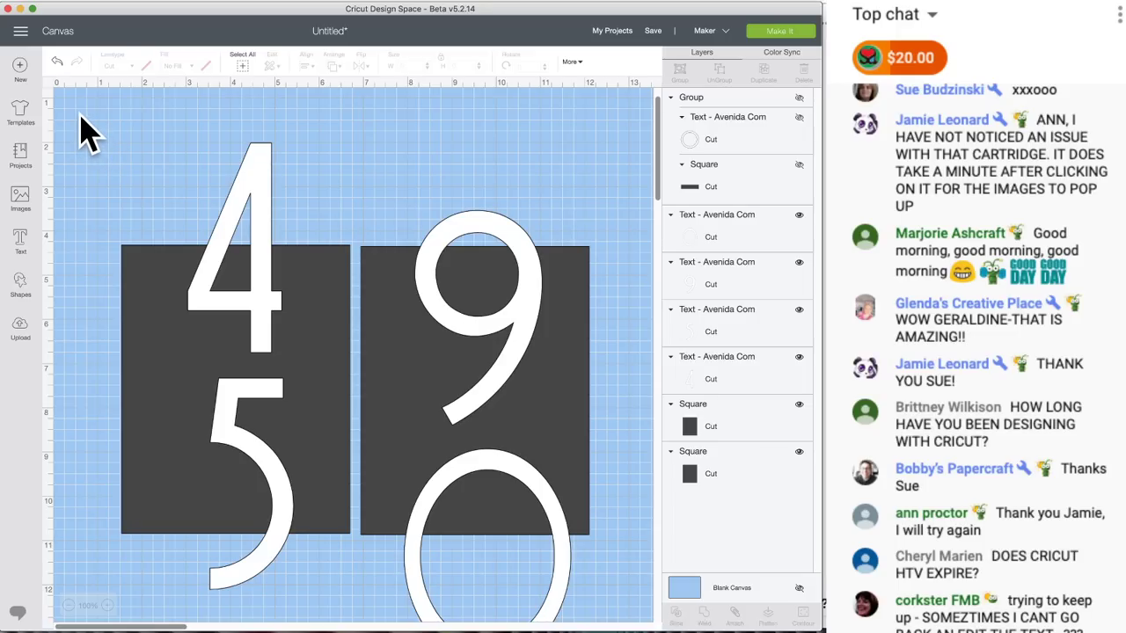
{"action": "left_click_drag", "start_coordinate": [77, 109], "coordinate": [626, 595]}
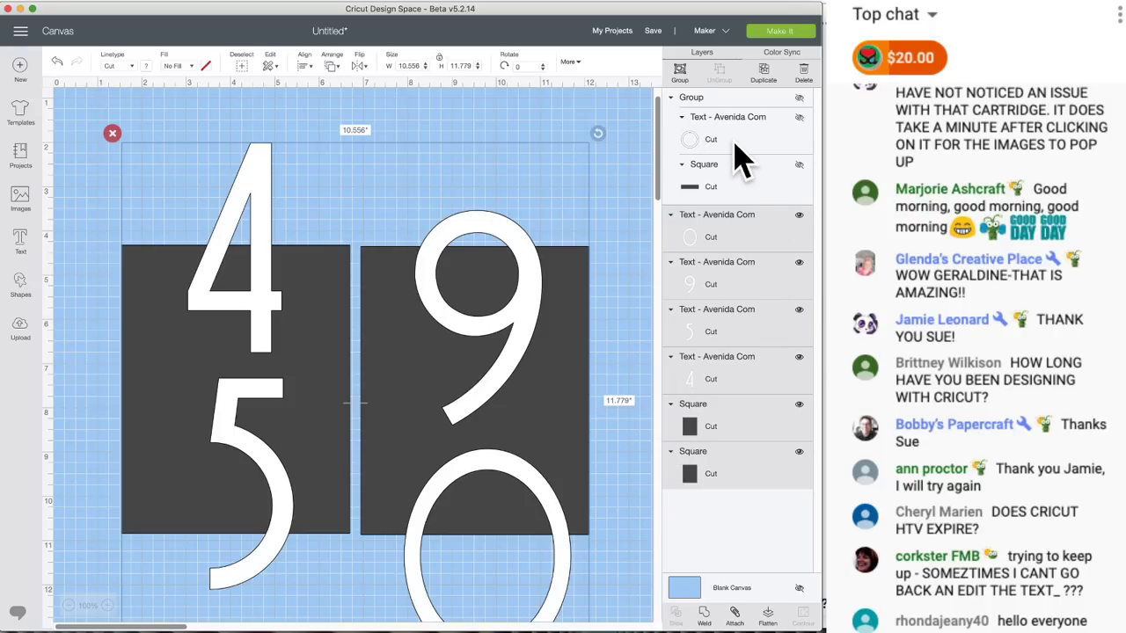
{"action": "left_click", "coordinate": [685, 77]}
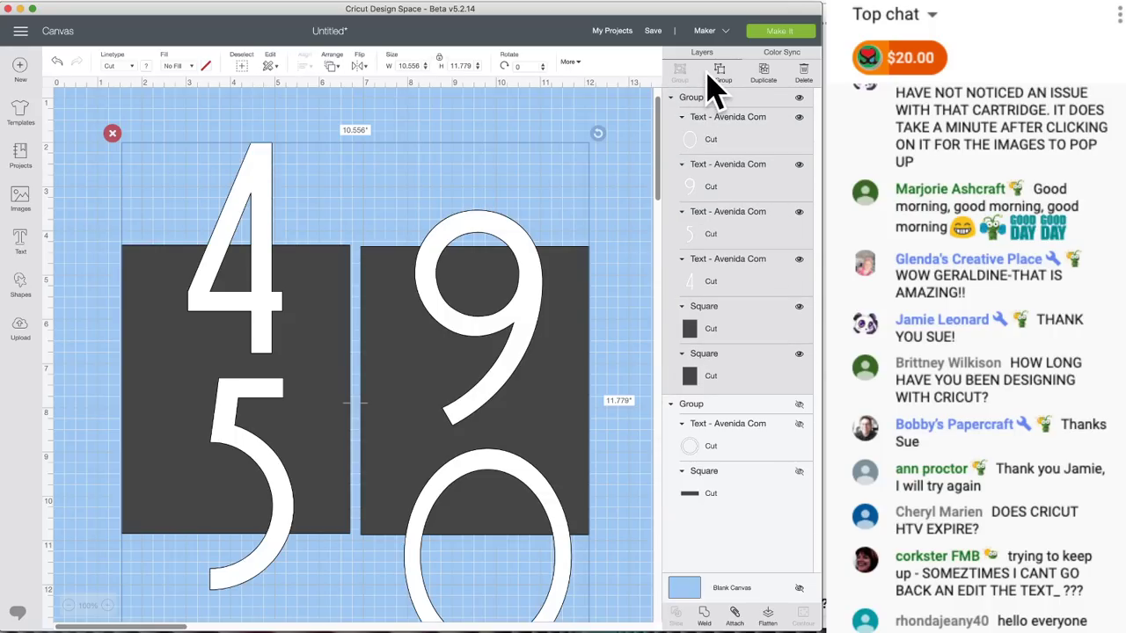
{"action": "left_click", "coordinate": [765, 80]}
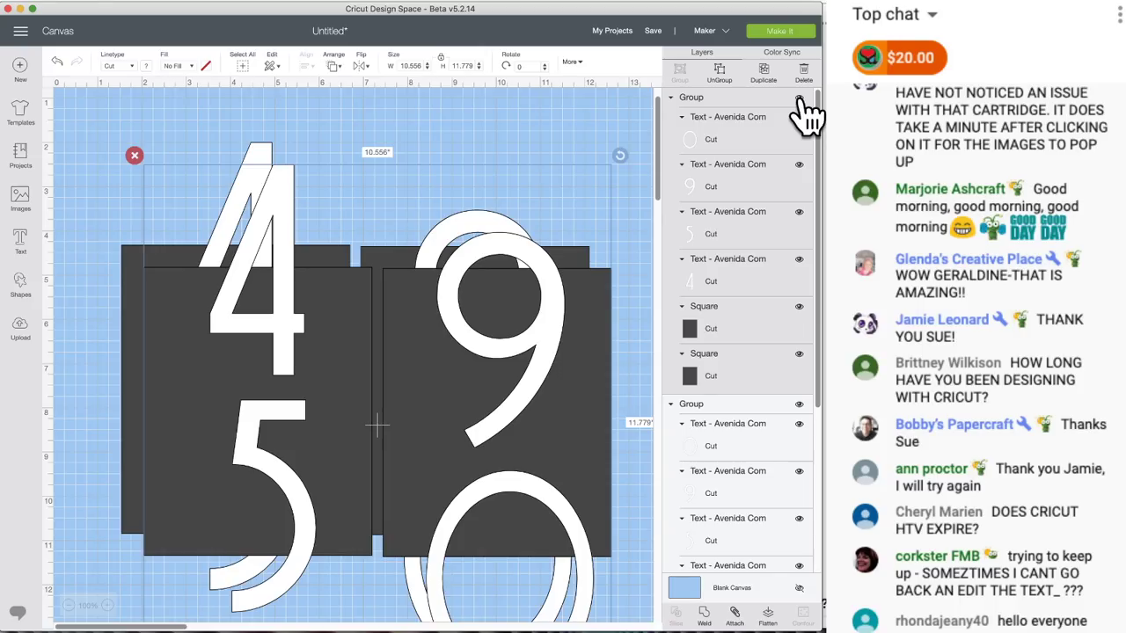
{"action": "left_click", "coordinate": [800, 99]}
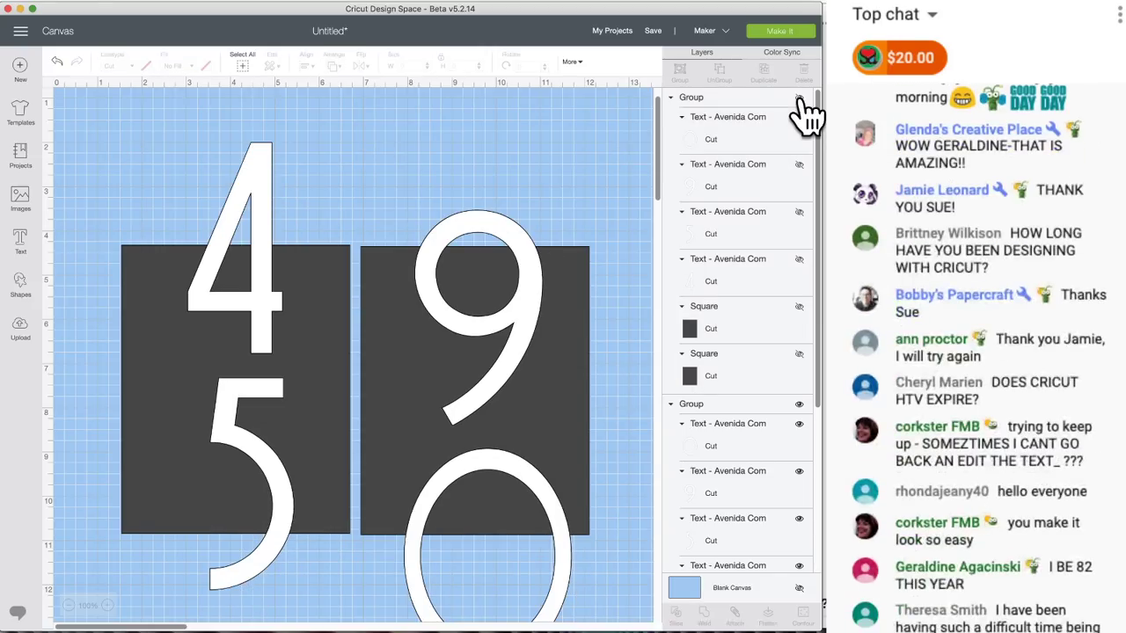
{"action": "left_click", "coordinate": [196, 271]}
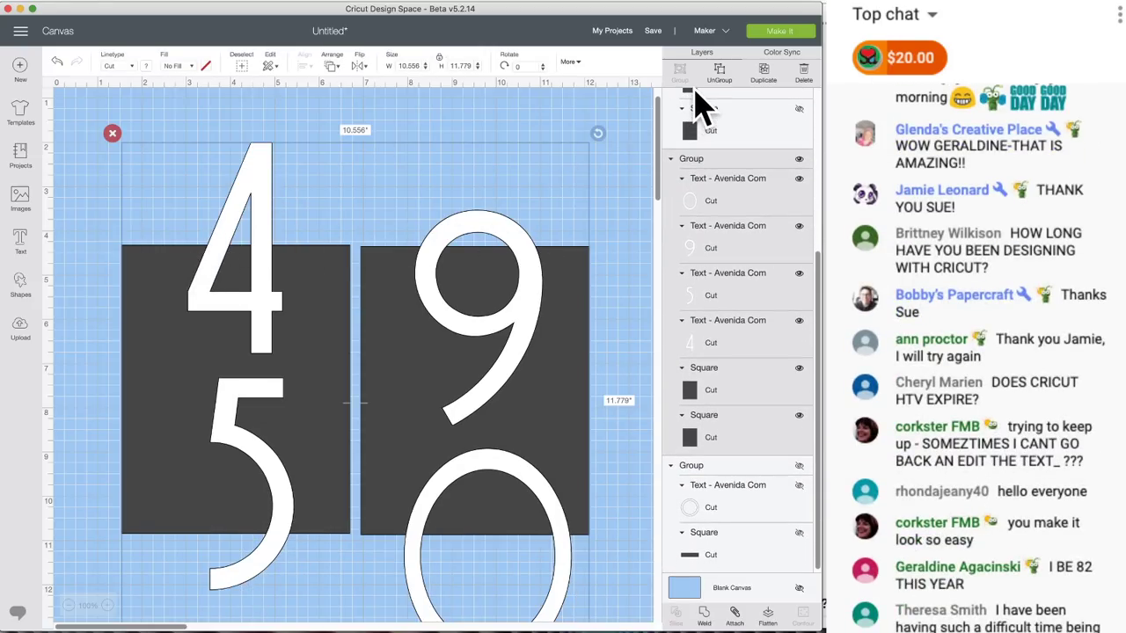
{"action": "left_click", "coordinate": [721, 77]}
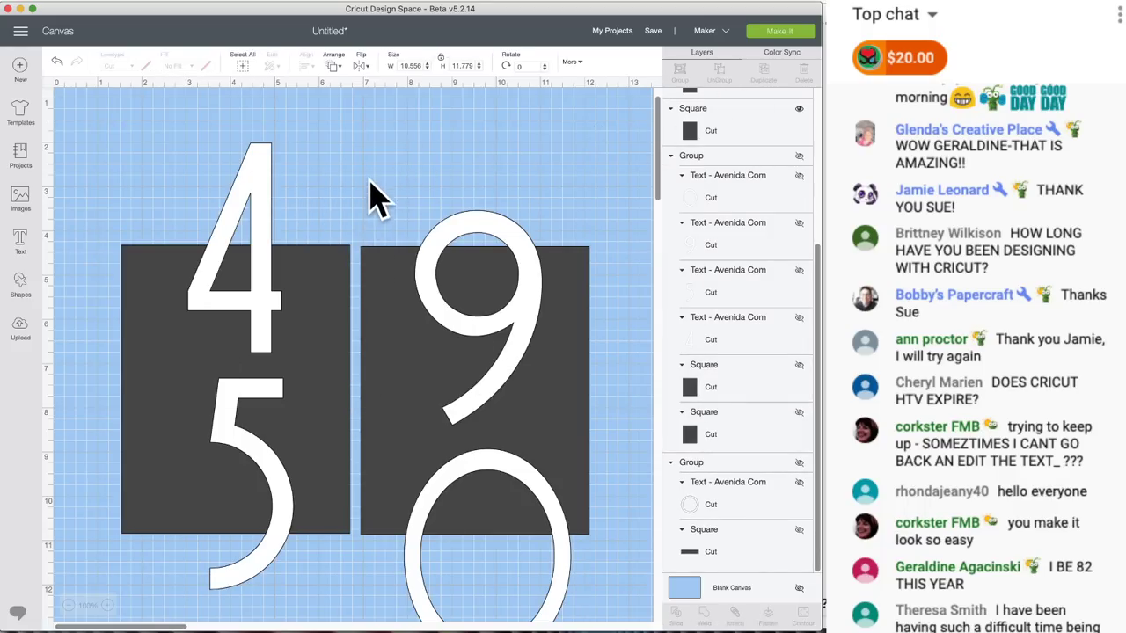
- Center the 4 and 5 horizontally on the left panel
{"action": "left_click", "coordinate": [369, 145]}
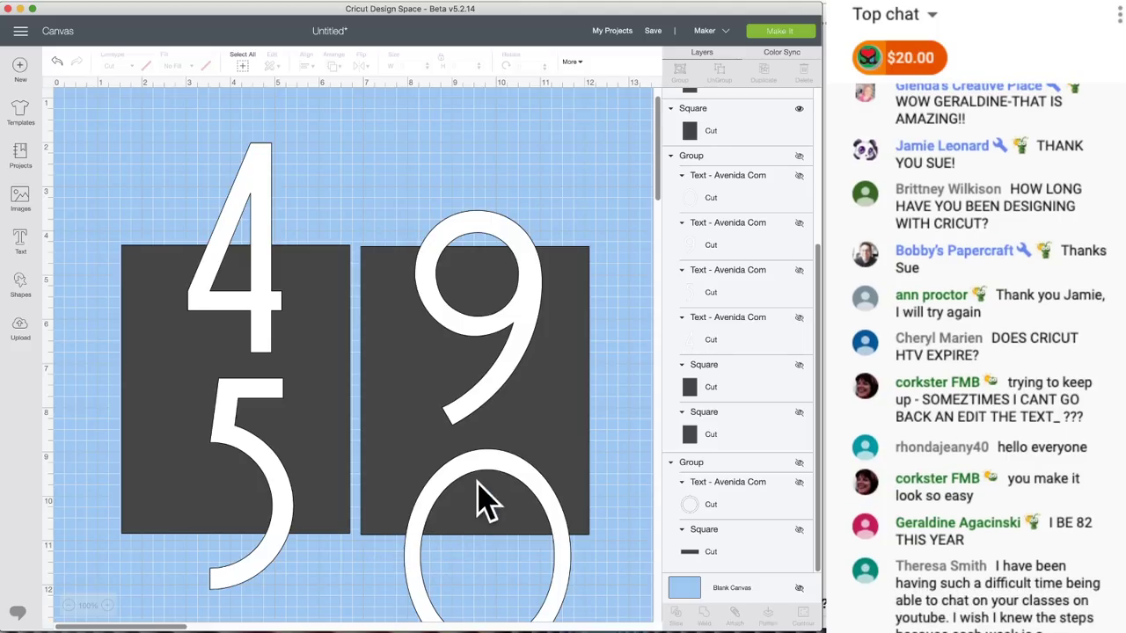
{"action": "left_click_drag", "start_coordinate": [153, 176], "coordinate": [128, 165]}
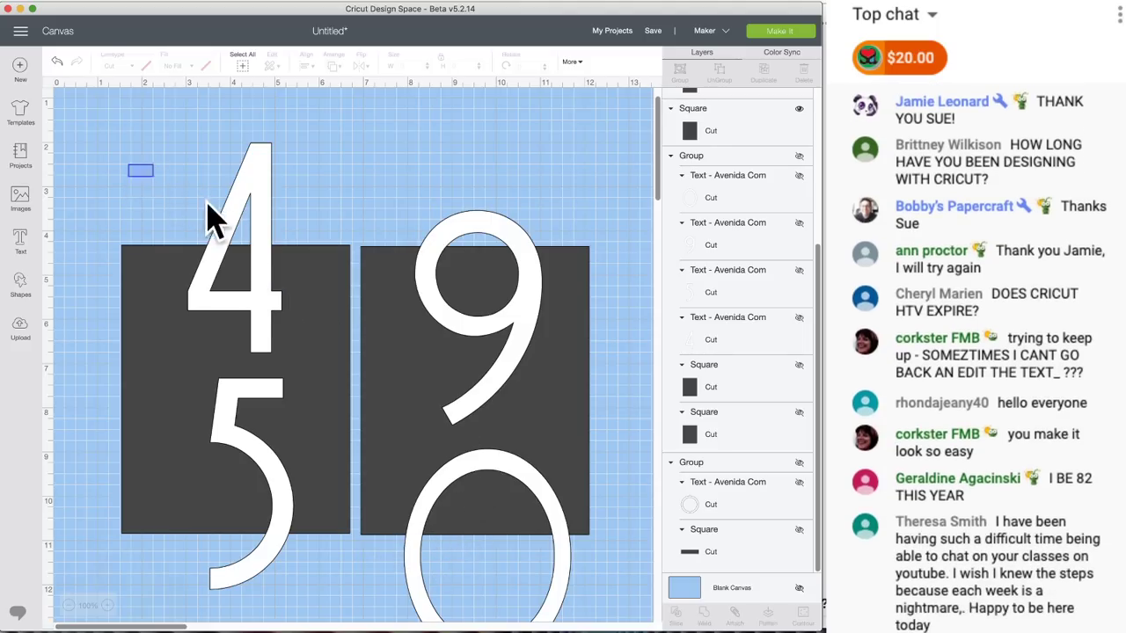
{"action": "left_click_drag", "start_coordinate": [209, 204], "coordinate": [336, 614]}
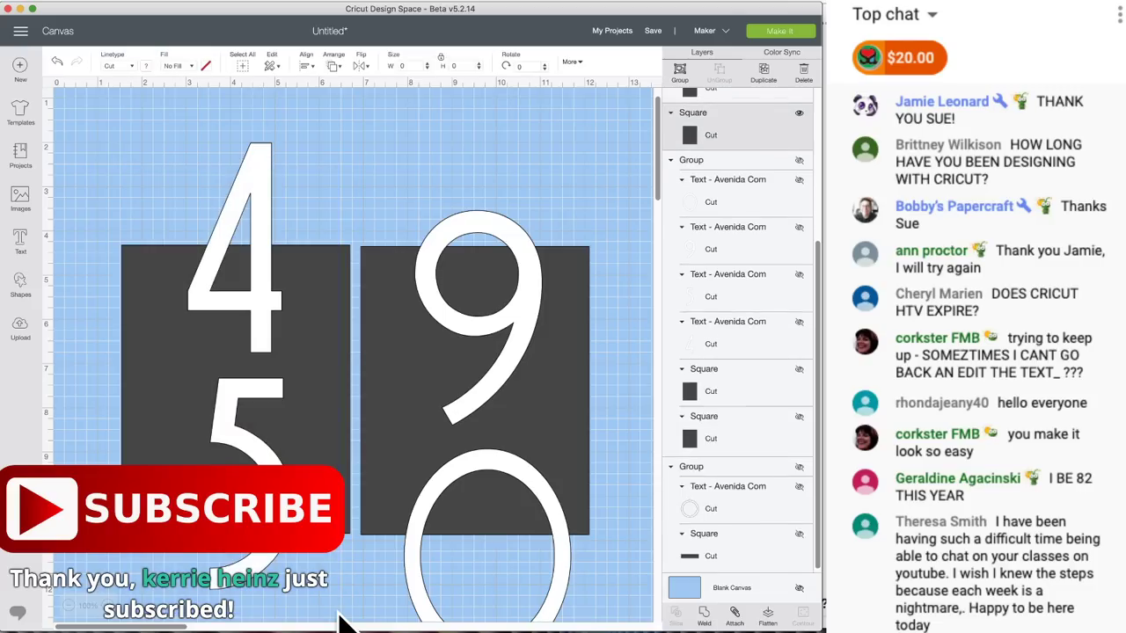
{"action": "left_click", "coordinate": [308, 67]}
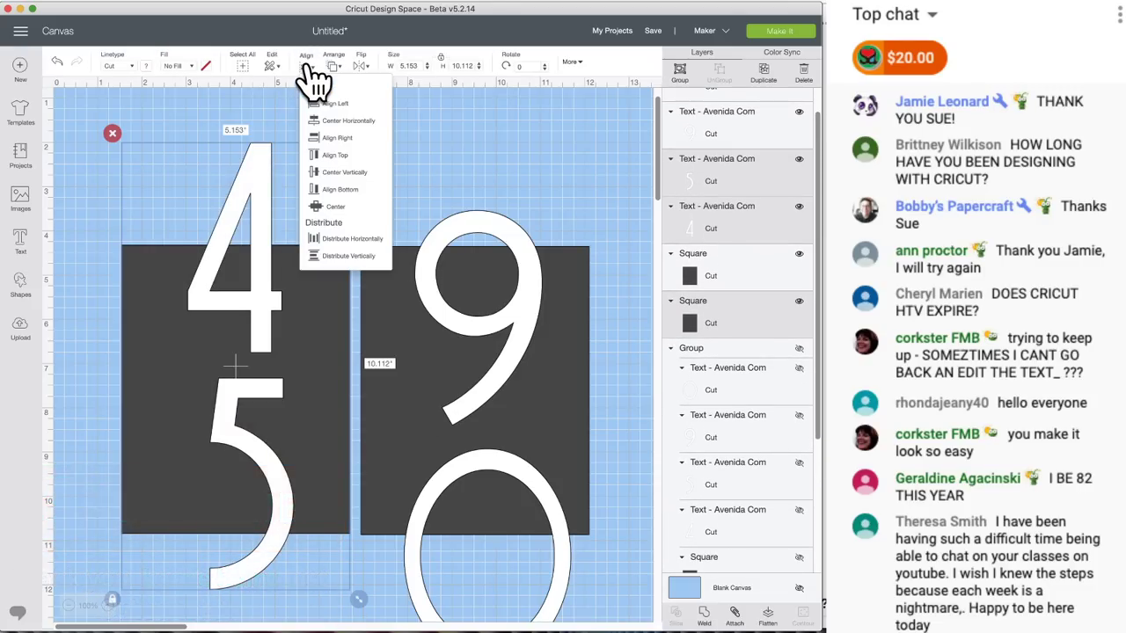
{"action": "left_click", "coordinate": [347, 121]}
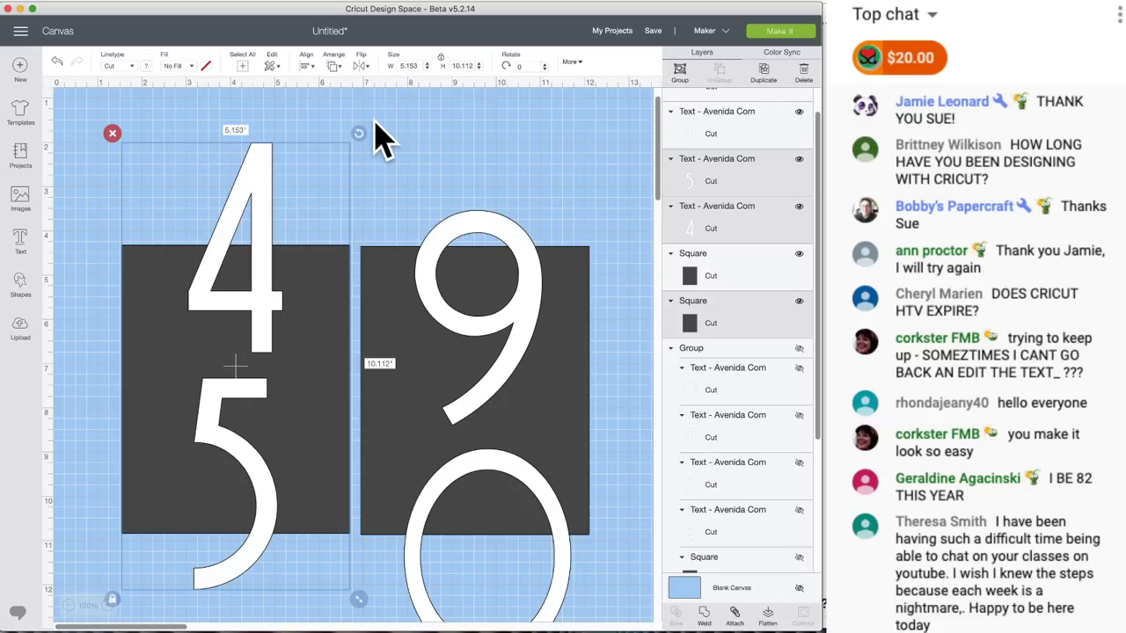
- Center the 9 and 0 horizontally on the right panel
{"action": "left_click", "coordinate": [410, 151]}
{"action": "left_click_drag", "start_coordinate": [395, 138], "coordinate": [607, 607]}
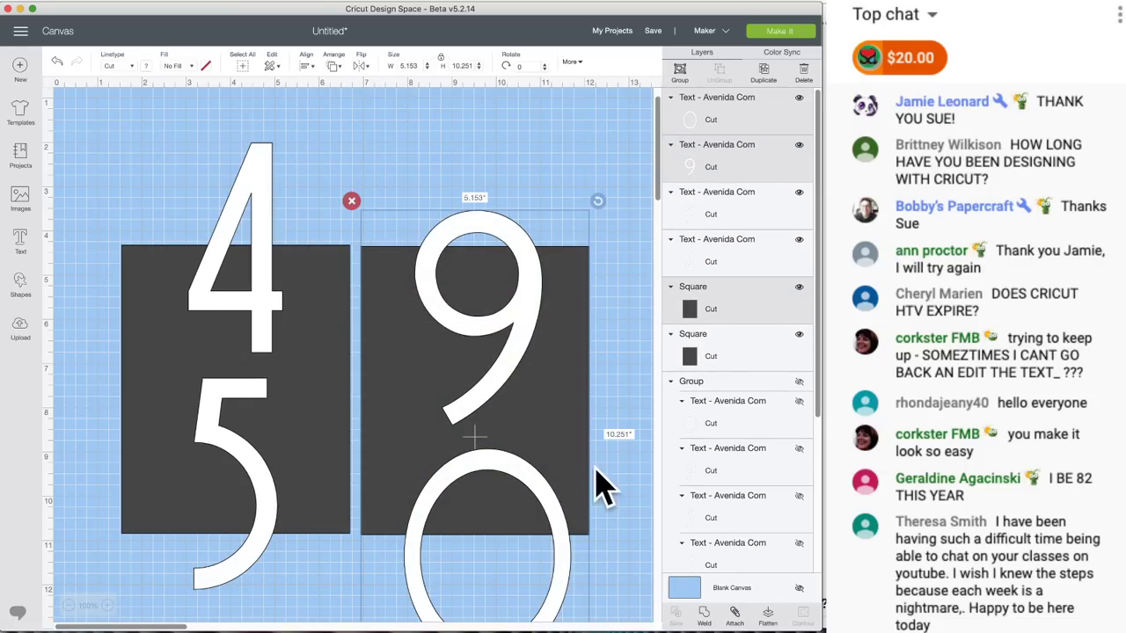
{"action": "left_click", "coordinate": [308, 70]}
{"action": "left_click", "coordinate": [340, 132]}
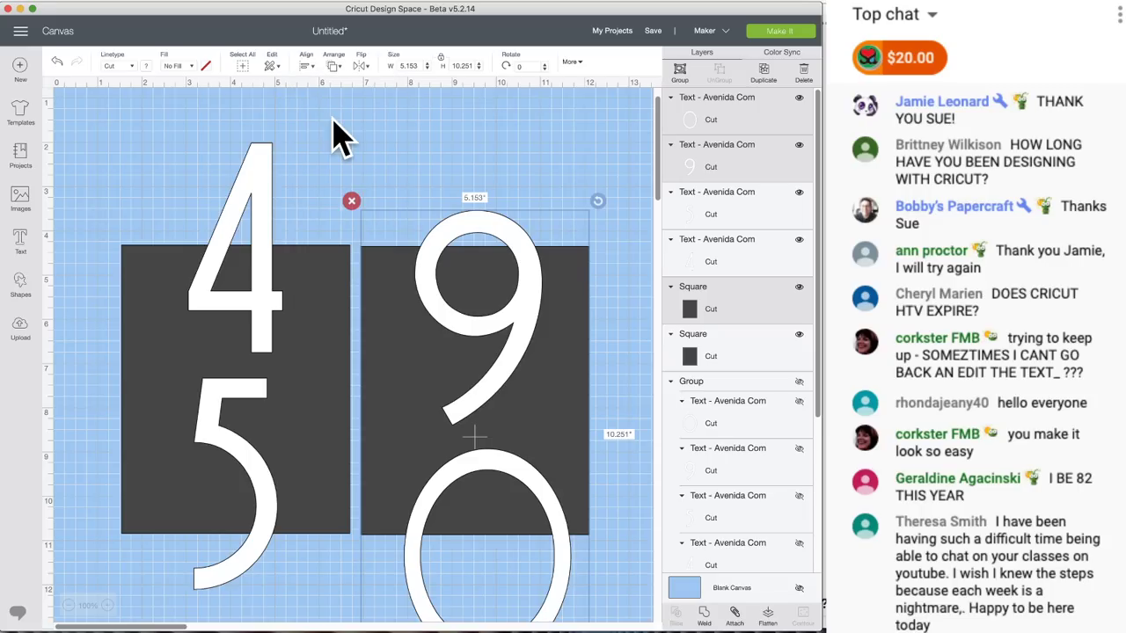
{"action": "left_click", "coordinate": [412, 136]}
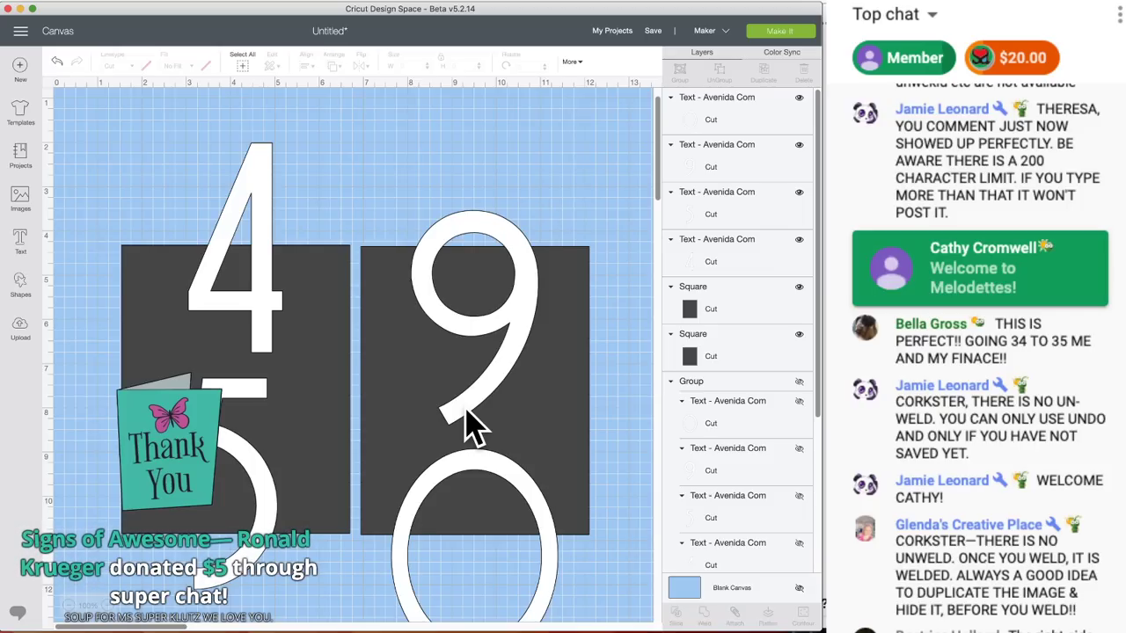
{"action": "scroll", "coordinate": [475, 427], "scroll_direction": "right", "scroll_amount": 1}
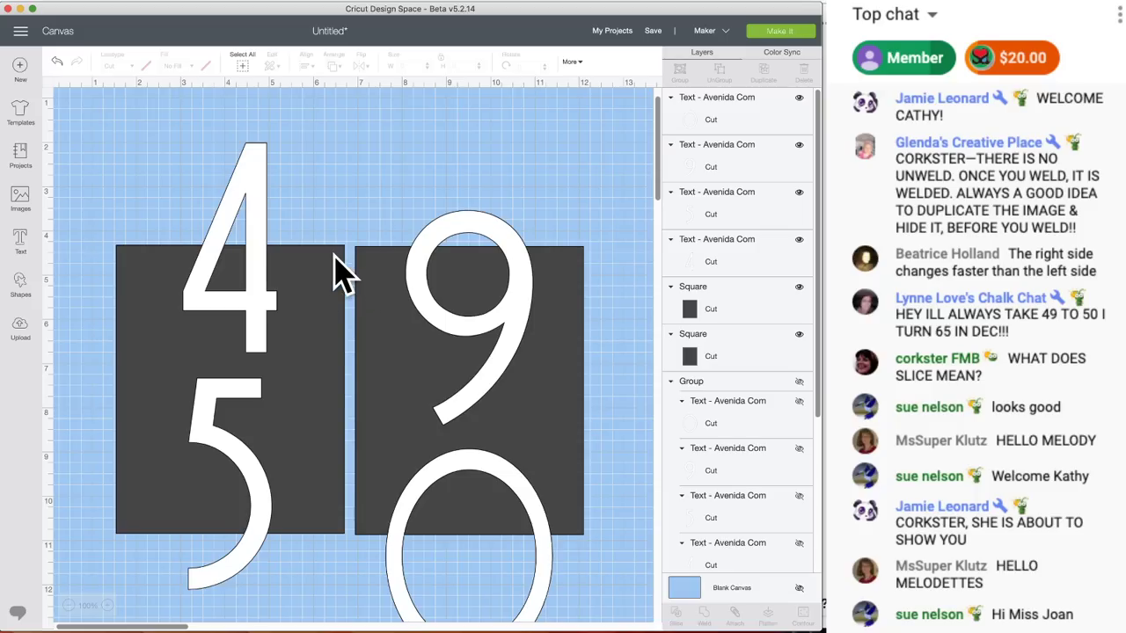
{"action": "scroll", "coordinate": [339, 258], "scroll_direction": "left", "scroll_amount": 1}
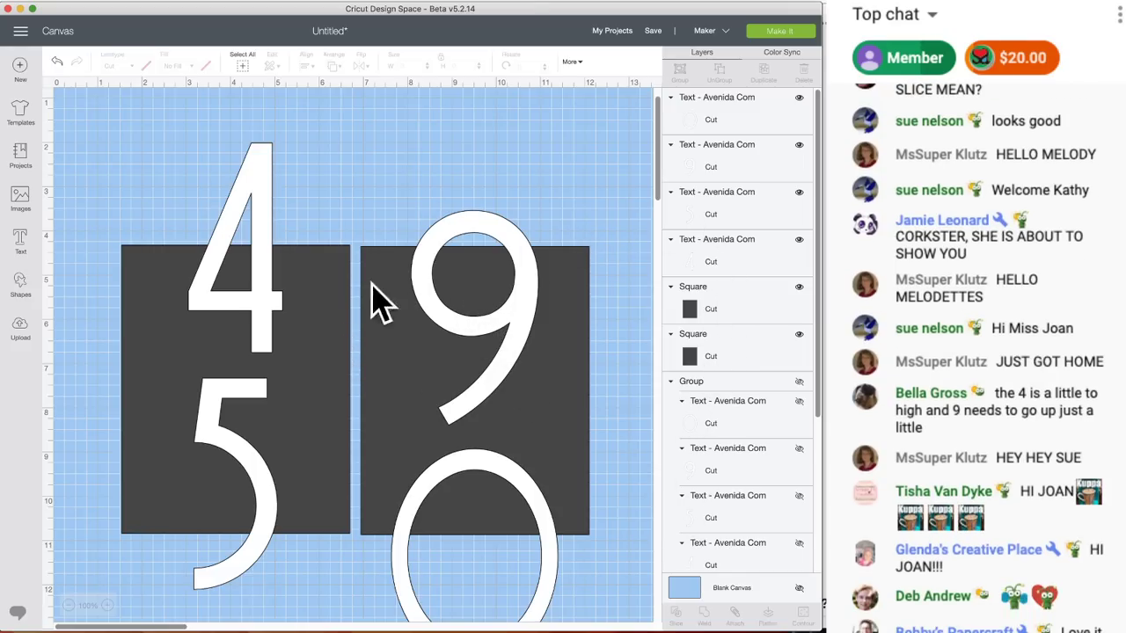
{"action": "left_click", "coordinate": [271, 257]}
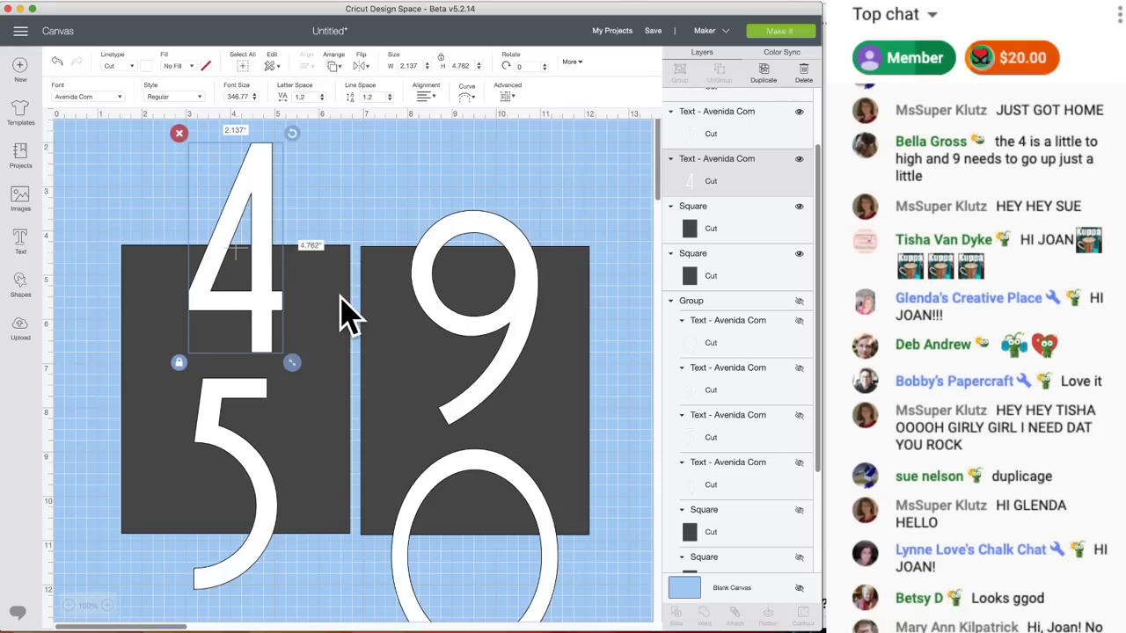
{"action": "left_click", "coordinate": [104, 184]}
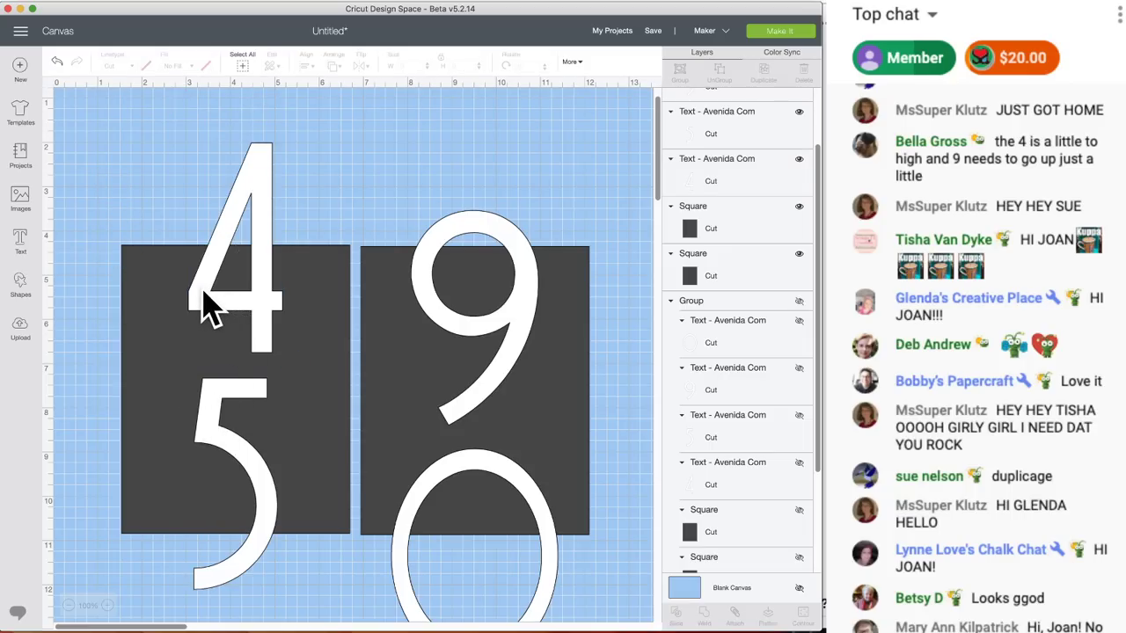
{"action": "left_click_drag", "start_coordinate": [77, 175], "coordinate": [643, 600]}
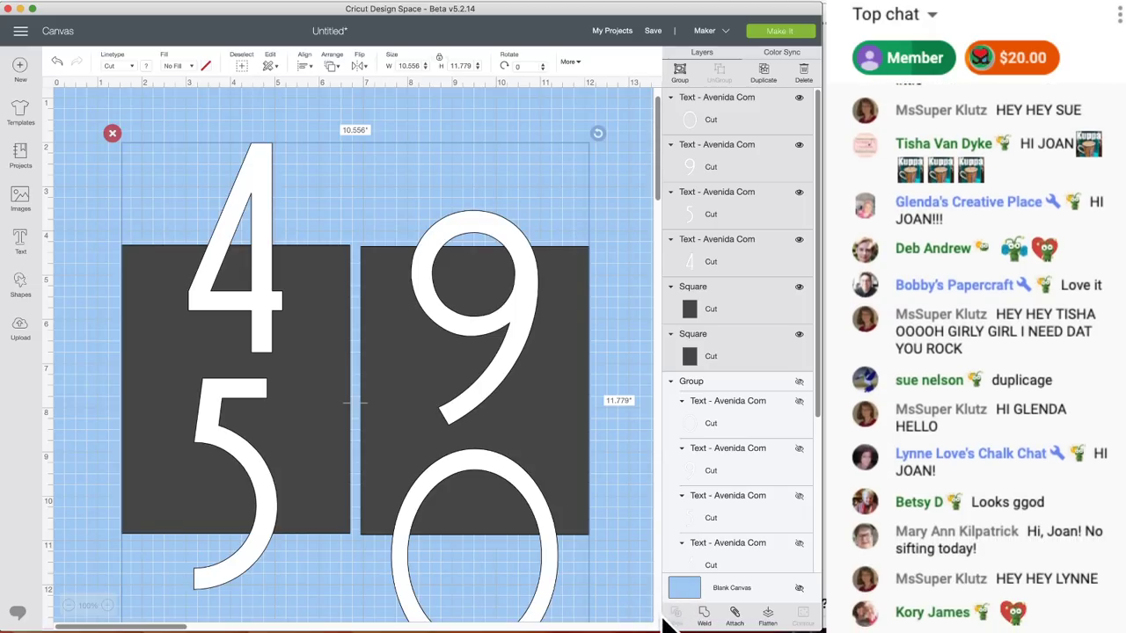
{"action": "left_click", "coordinate": [384, 112]}
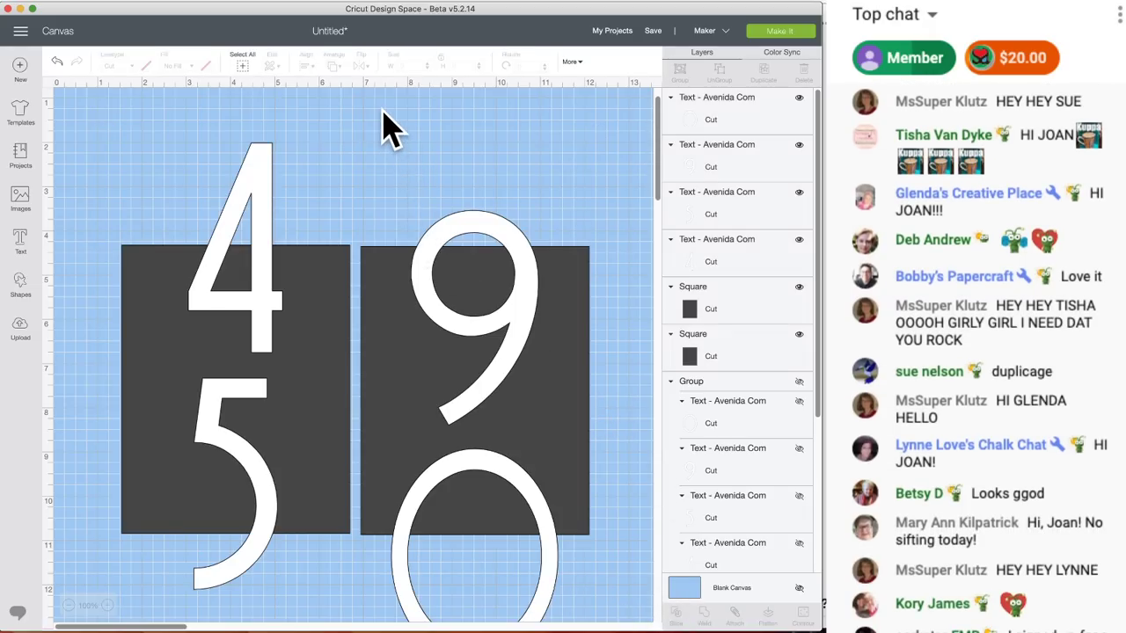
- Slice the 4 out of the left panel and delete the leftover number pieces, keeping the panel with its cut-out
{"action": "left_click_drag", "start_coordinate": [167, 124], "coordinate": [285, 320]}
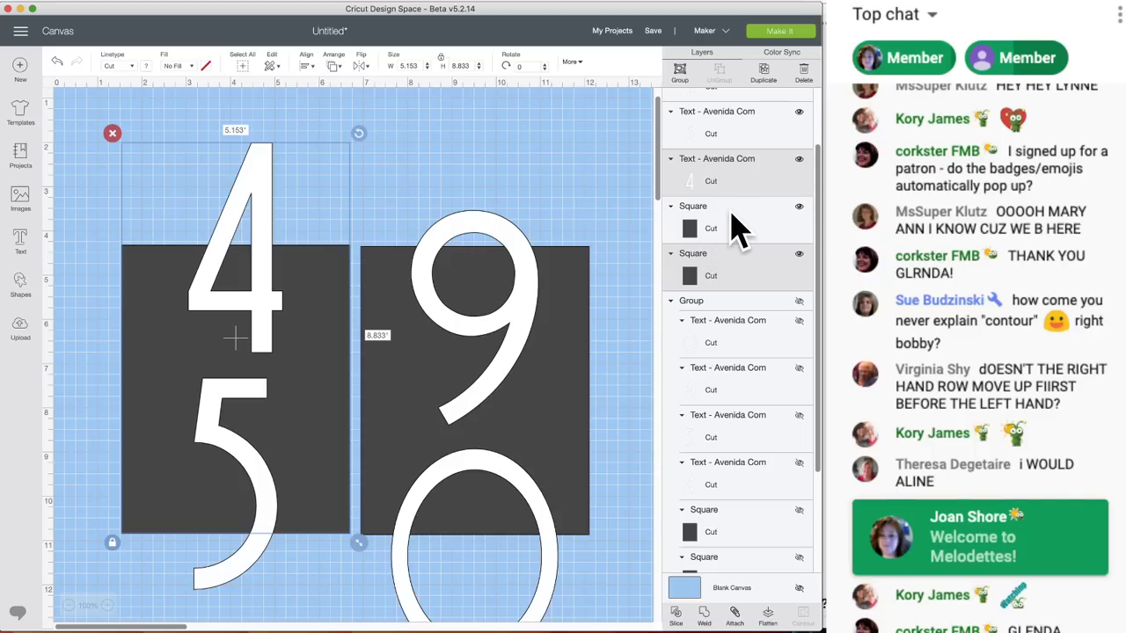
{"action": "left_click", "coordinate": [676, 616]}
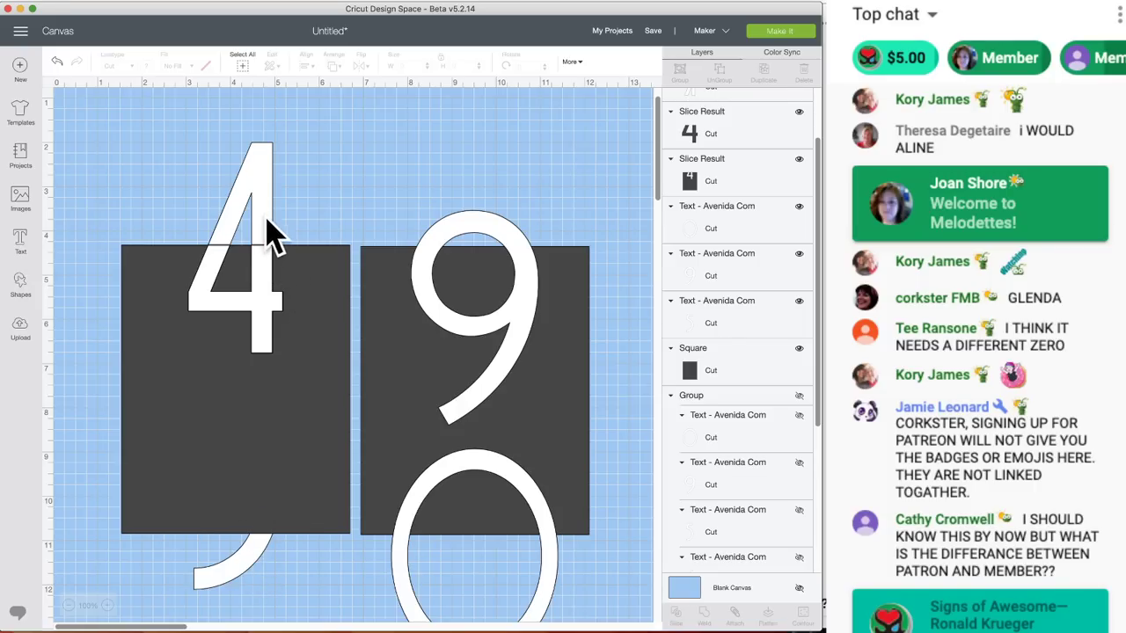
{"action": "left_click_drag", "start_coordinate": [270, 212], "coordinate": [391, 185]}
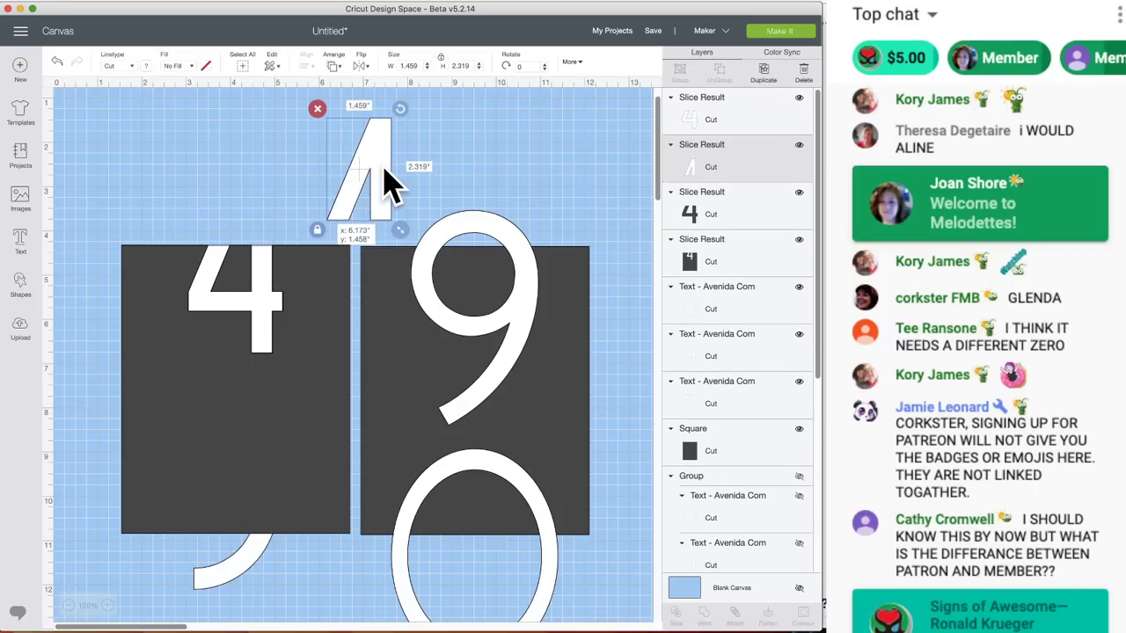
{"action": "left_click", "coordinate": [318, 108]}
{"action": "left_click_drag", "start_coordinate": [264, 297], "coordinate": [463, 171]}
{"action": "left_click", "coordinate": [375, 110]}
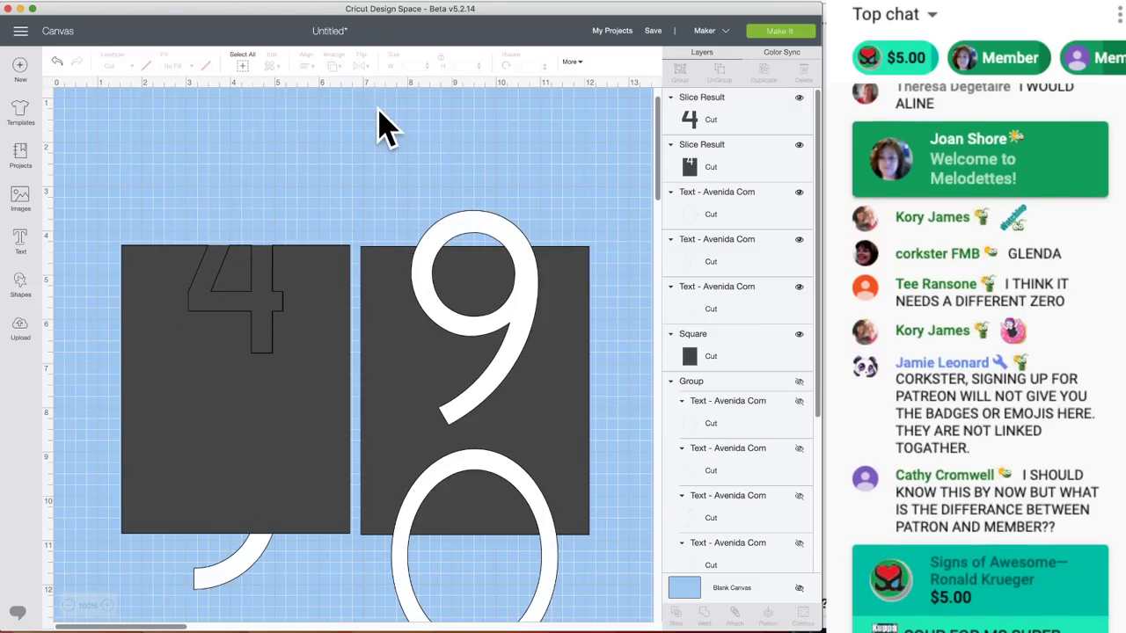
{"action": "left_click_drag", "start_coordinate": [268, 308], "coordinate": [413, 159]}
{"action": "left_click", "coordinate": [341, 98]}
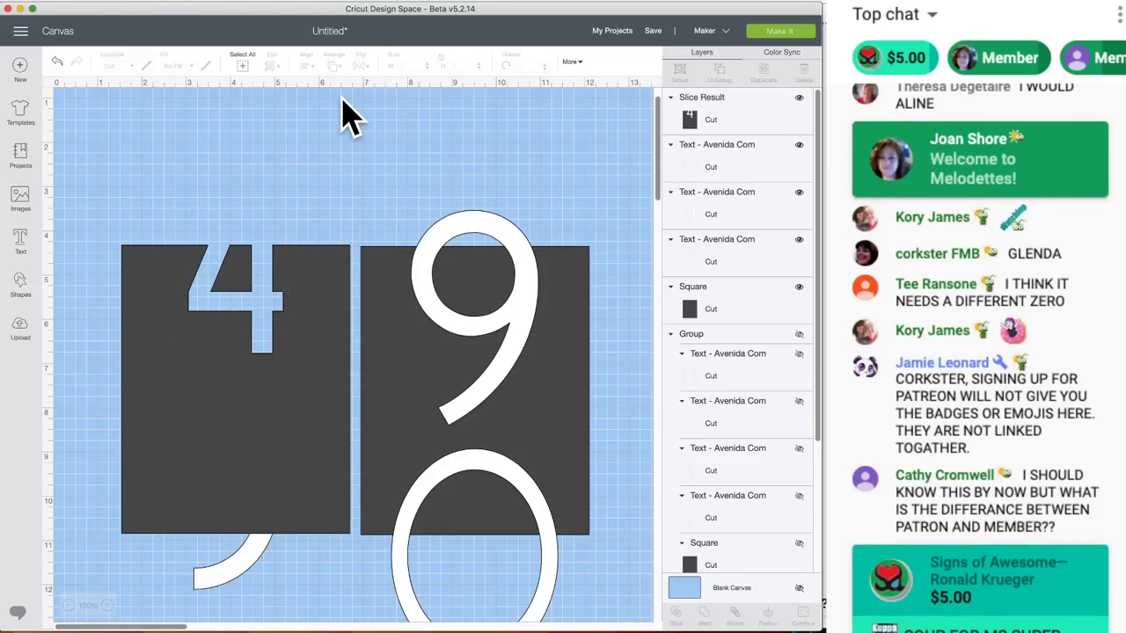
{"action": "left_click", "coordinate": [310, 350]}
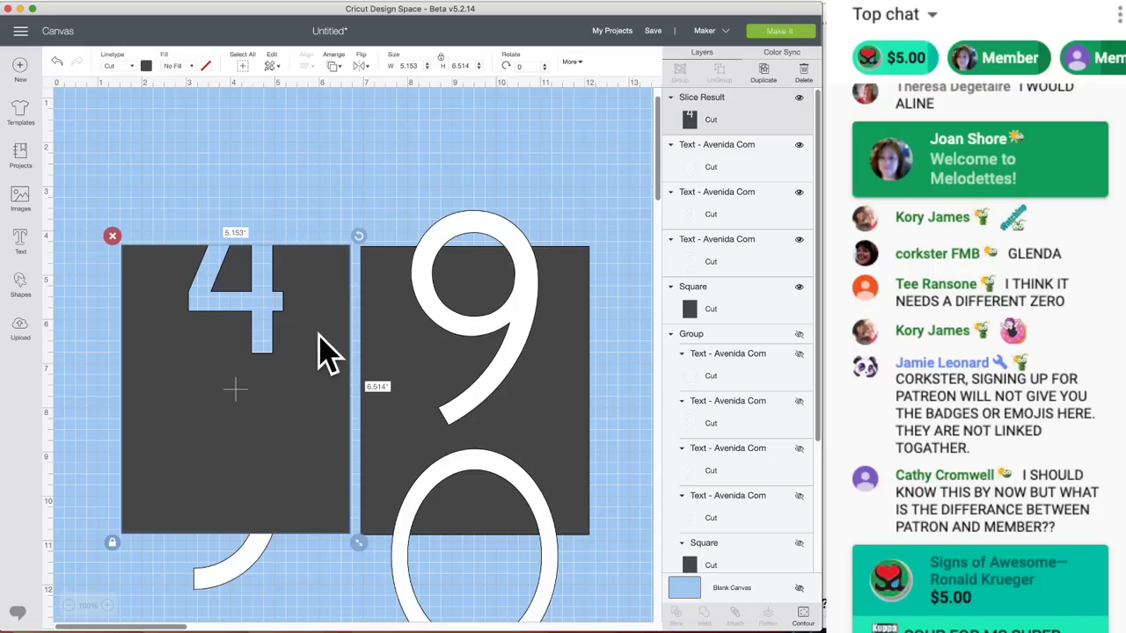
- Send the left panel behind the 5 and slice the 5 out of that panel
{"action": "left_click", "coordinate": [339, 78]}
{"action": "left_click", "coordinate": [353, 90]}
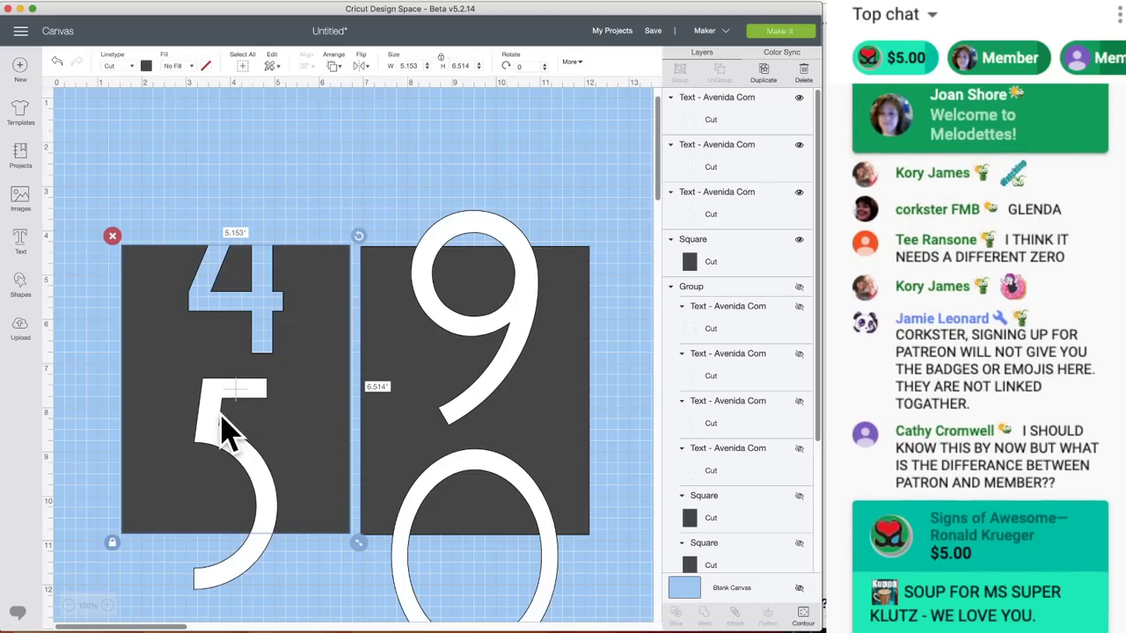
{"action": "left_click", "coordinate": [291, 616]}
{"action": "left_click_drag", "start_coordinate": [287, 603], "coordinate": [172, 405]}
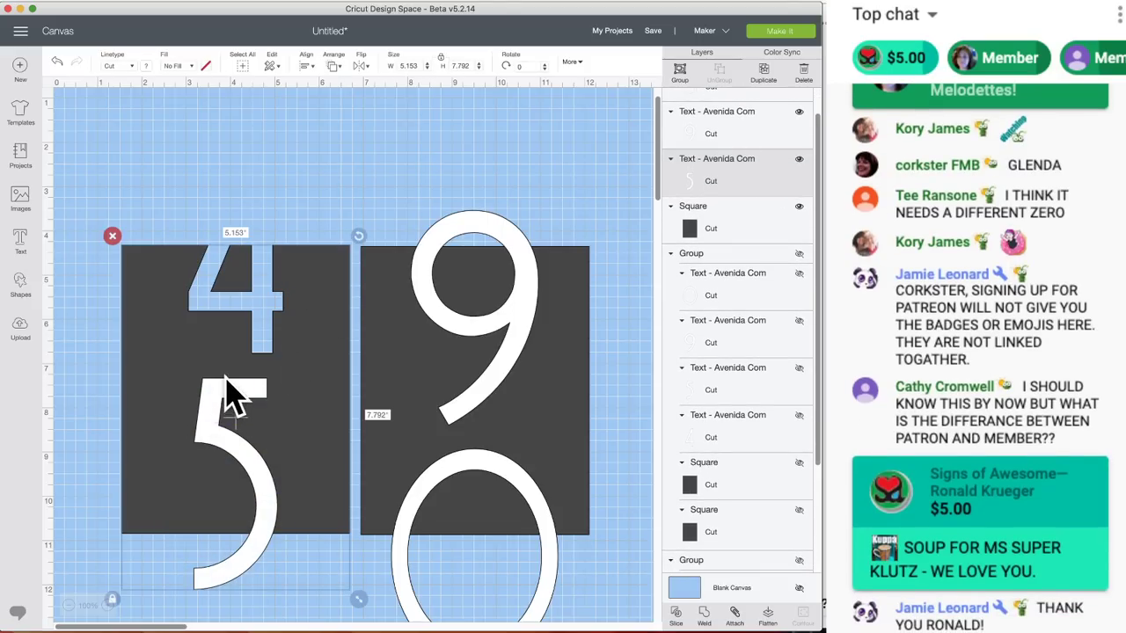
{"action": "left_click", "coordinate": [675, 614]}
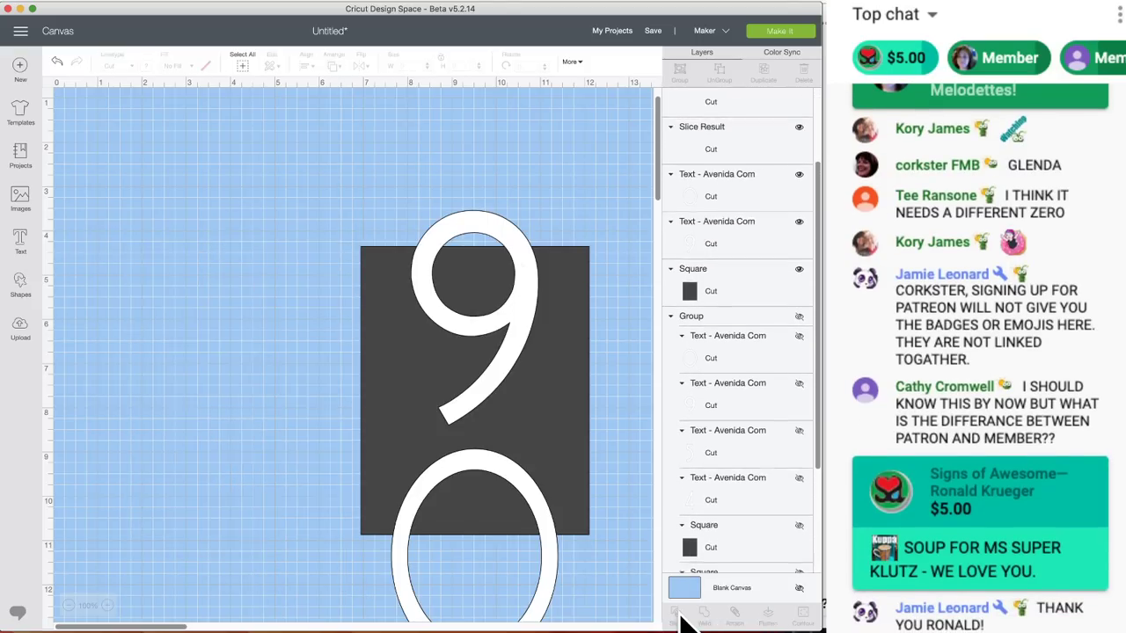
- Delete the white and gray leftover pieces of the sliced 5, keeping the left panel with its cut-outs
{"action": "left_click", "coordinate": [215, 422]}
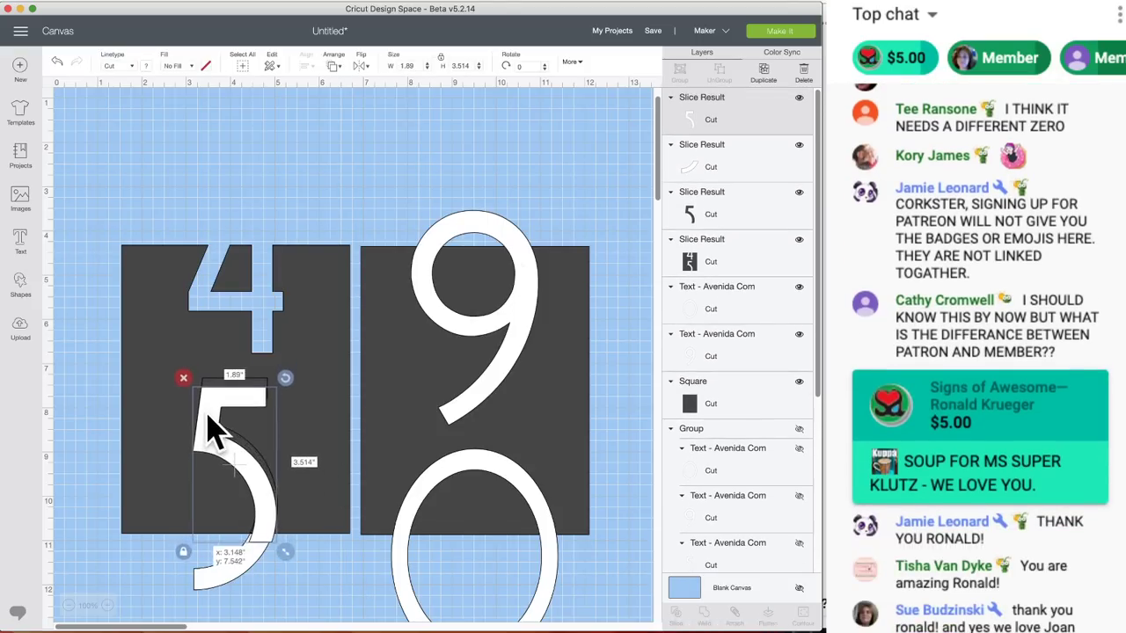
{"action": "key", "text": "Delete"}
{"action": "left_click", "coordinate": [219, 394]}
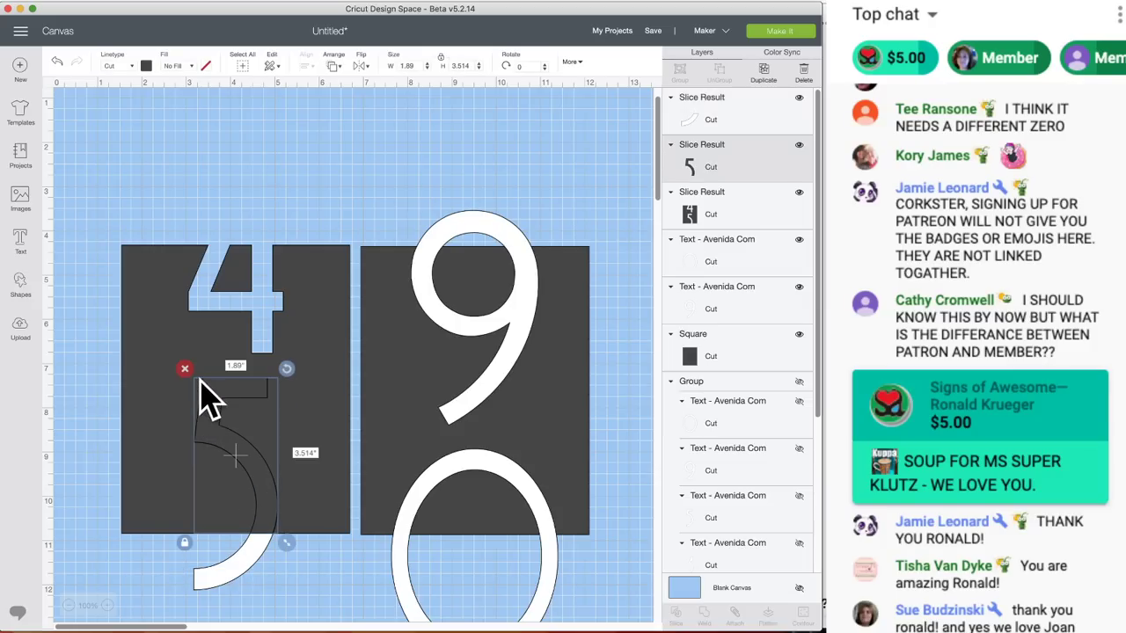
{"action": "left_click", "coordinate": [221, 460]}
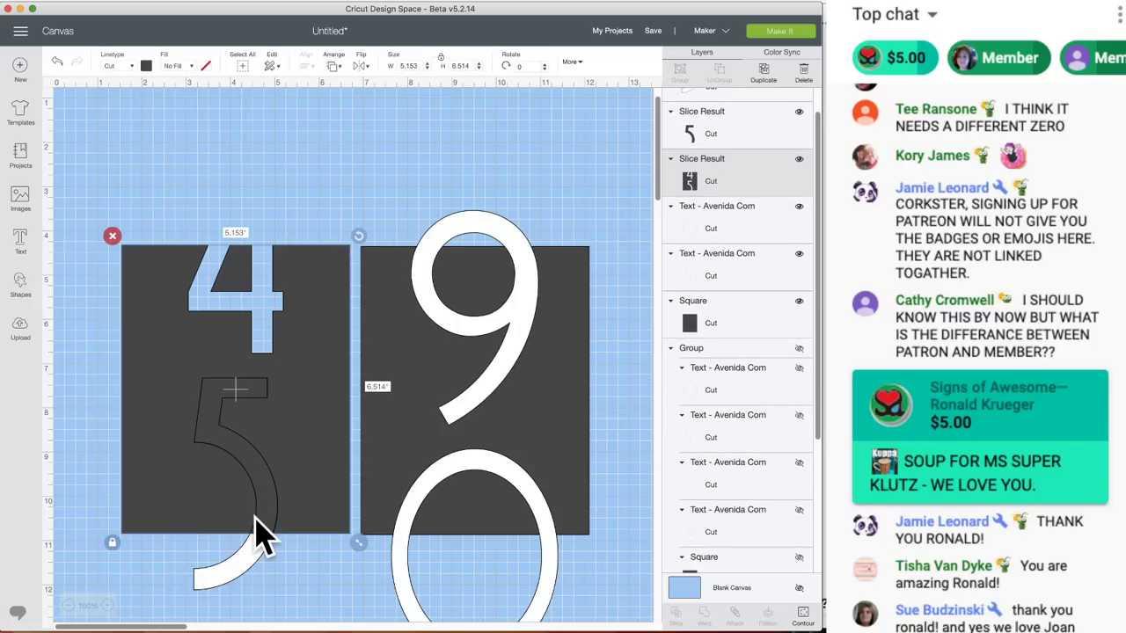
{"action": "left_click", "coordinate": [221, 402]}
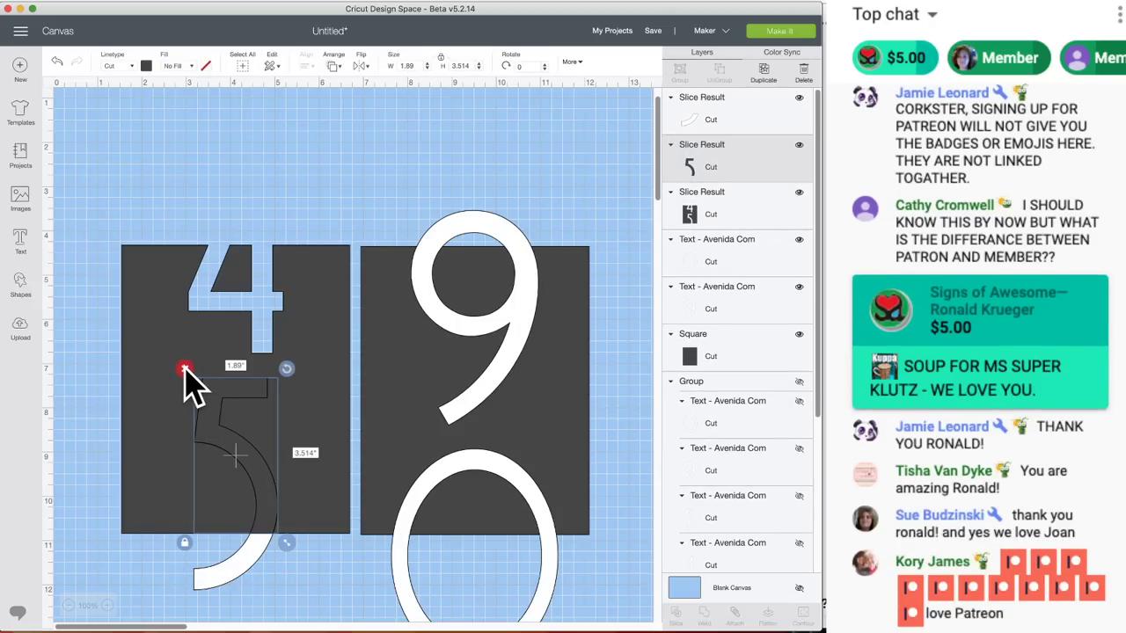
{"action": "left_click", "coordinate": [185, 372]}
{"action": "left_click", "coordinate": [239, 584]}
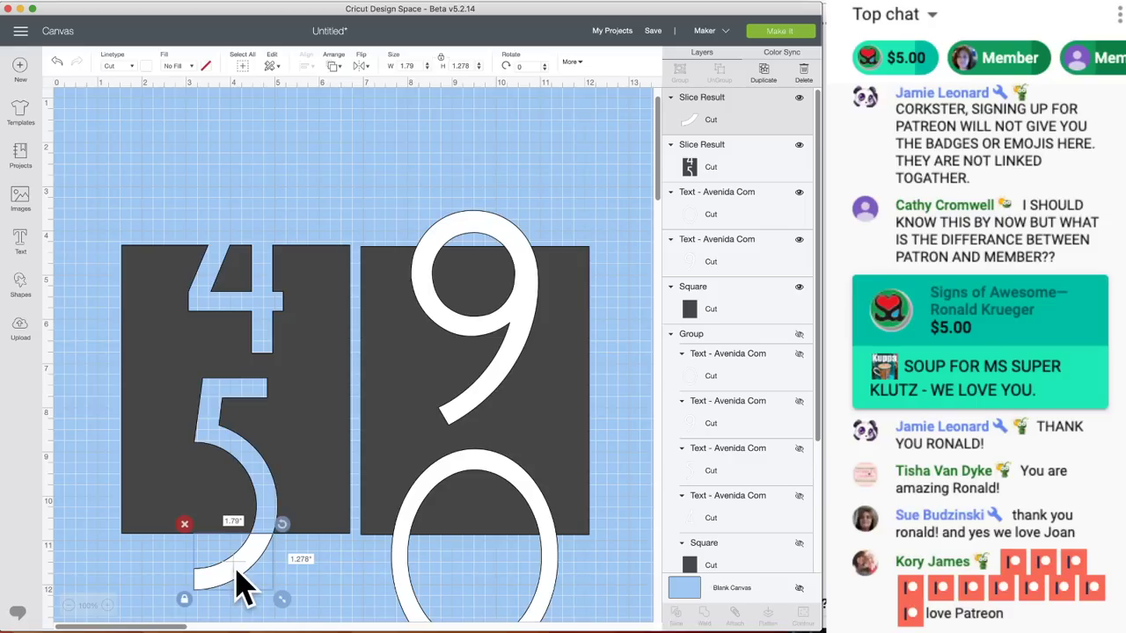
{"action": "left_click", "coordinate": [187, 530]}
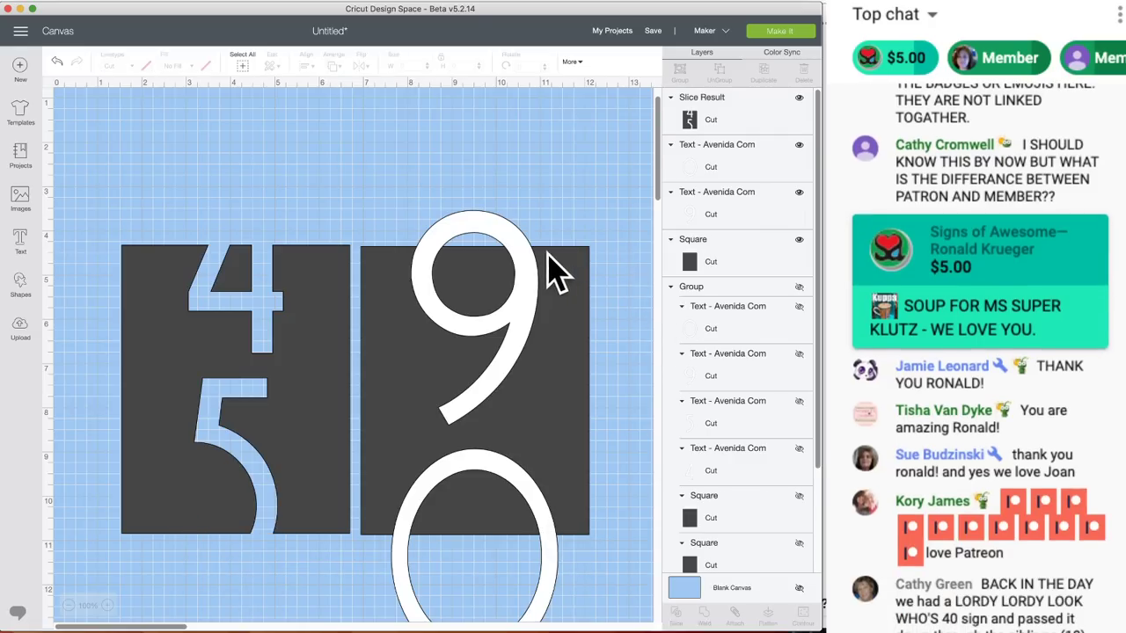
- Slice the 9 out of the right panel
{"action": "left_click", "coordinate": [536, 289]}
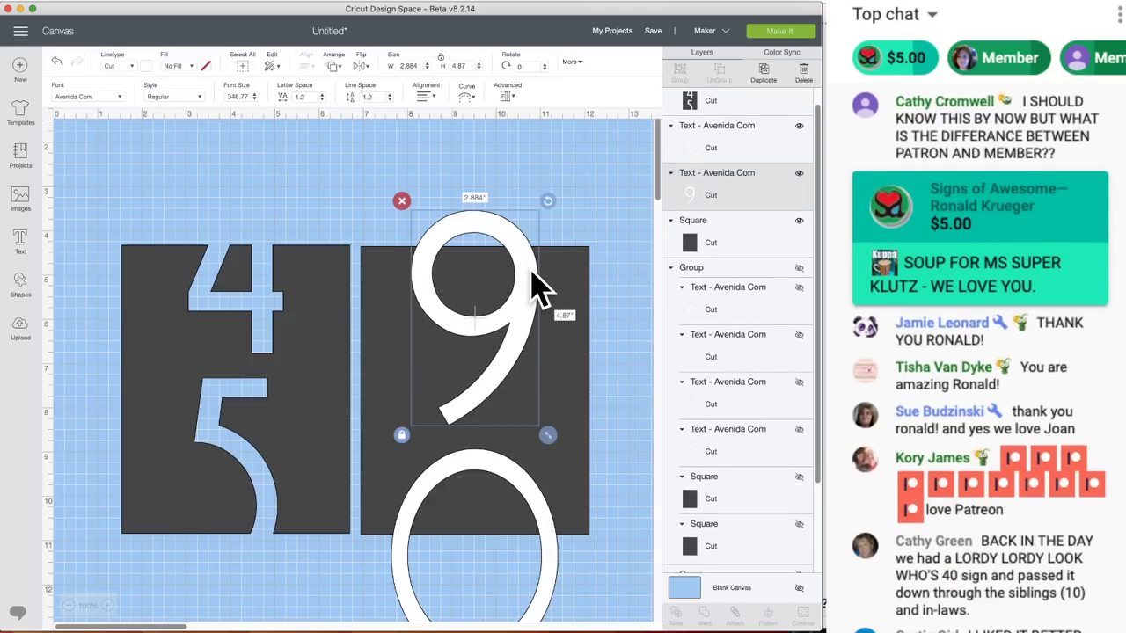
{"action": "left_click", "coordinate": [465, 160]}
{"action": "left_click_drag", "start_coordinate": [492, 196], "coordinate": [585, 340]}
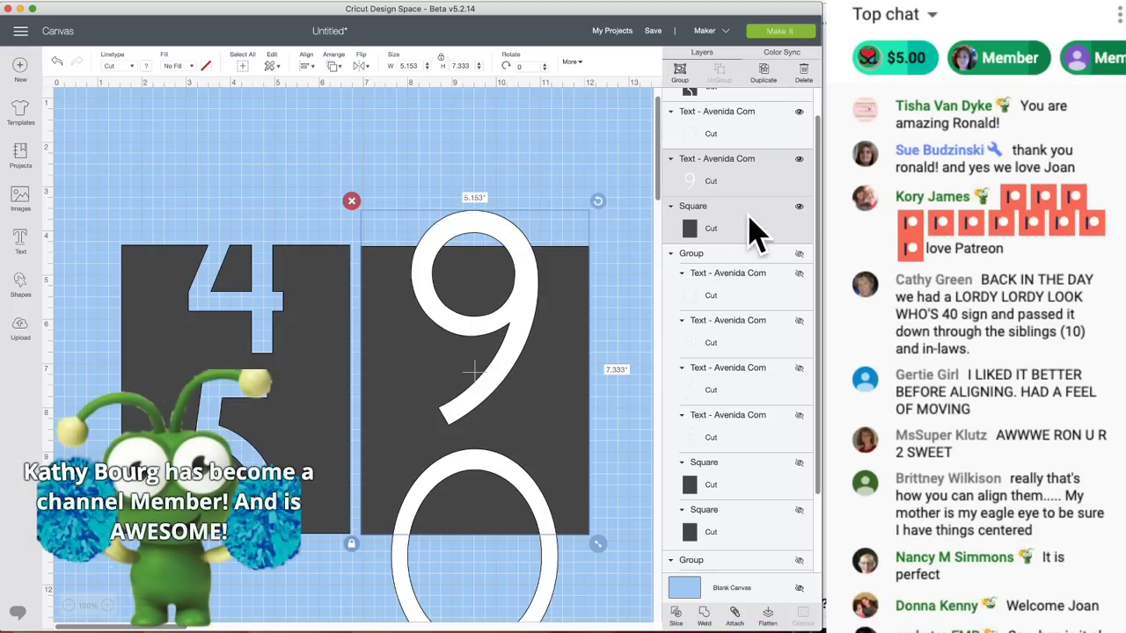
{"action": "left_click", "coordinate": [676, 616]}
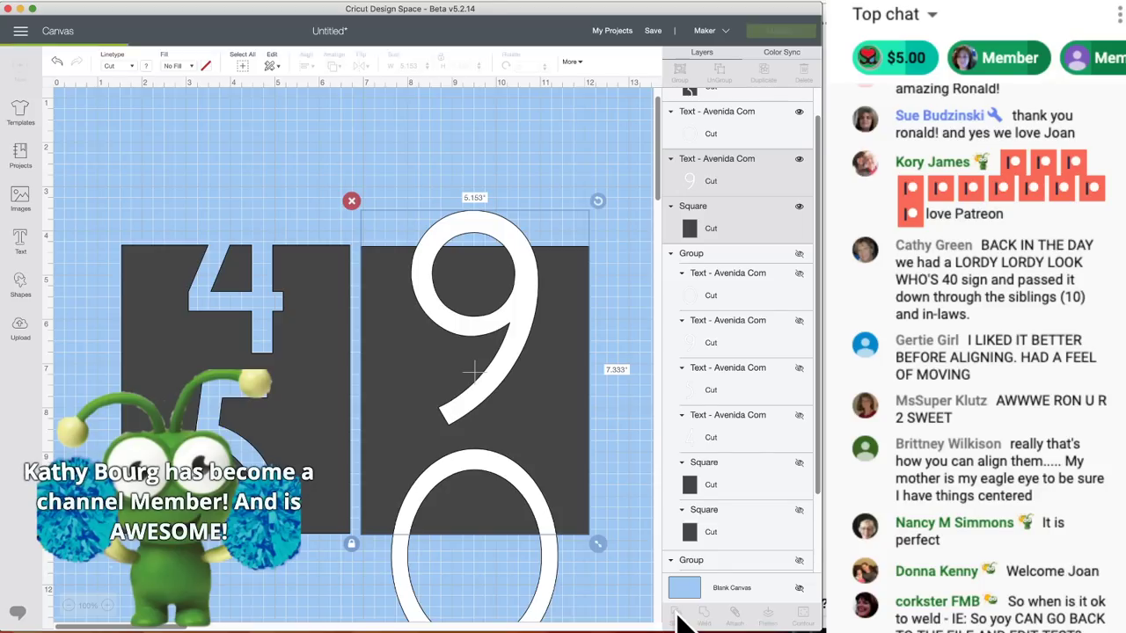
- Delete the leftover pieces of the sliced 9, keeping the right panel with its cut-out
{"action": "left_click_drag", "start_coordinate": [548, 294], "coordinate": [567, 230]}
{"action": "left_click", "coordinate": [454, 179]}
{"action": "left_click", "coordinate": [472, 216]}
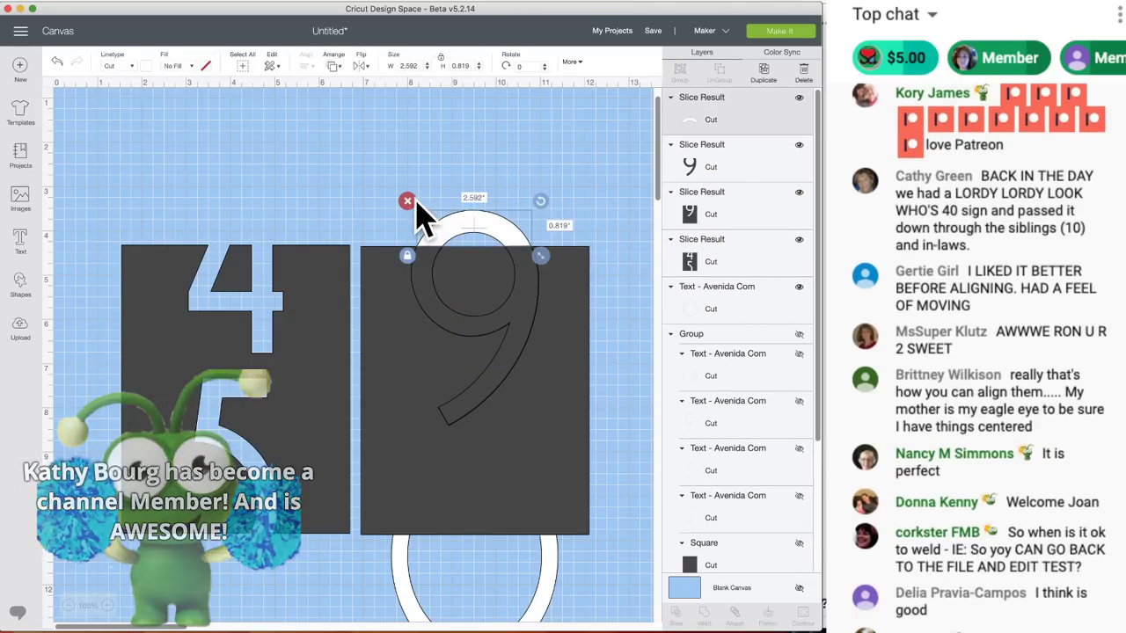
{"action": "left_click", "coordinate": [407, 199]}
{"action": "left_click", "coordinate": [424, 278]}
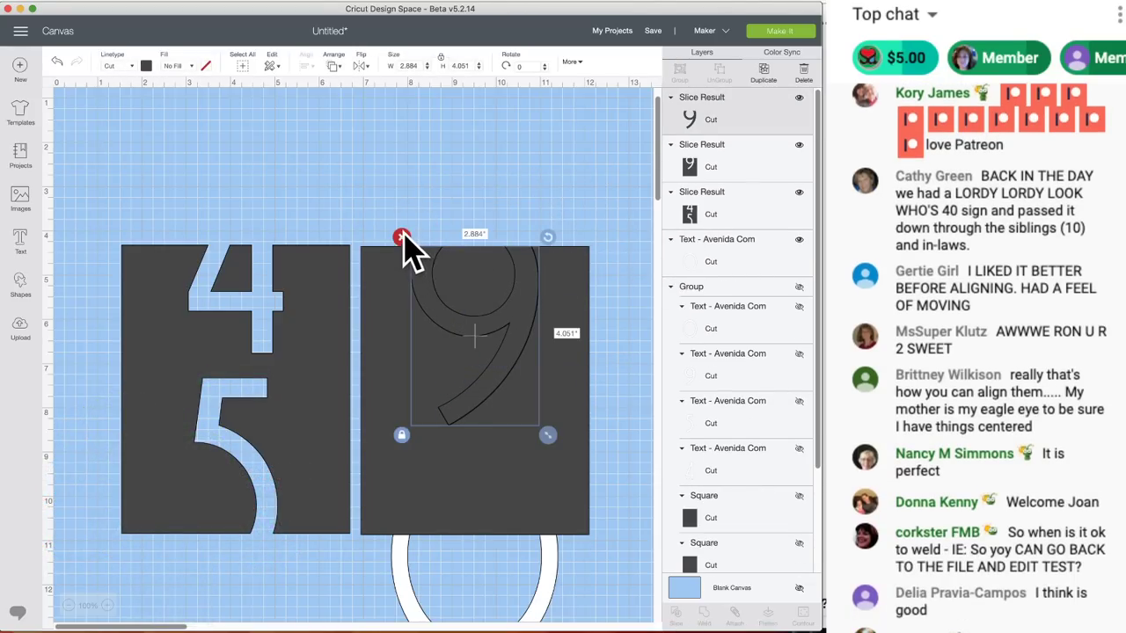
{"action": "left_click", "coordinate": [403, 234]}
- Send the right panel behind the 0 and slice the 0 out of that panel
{"action": "left_click", "coordinate": [566, 519]}
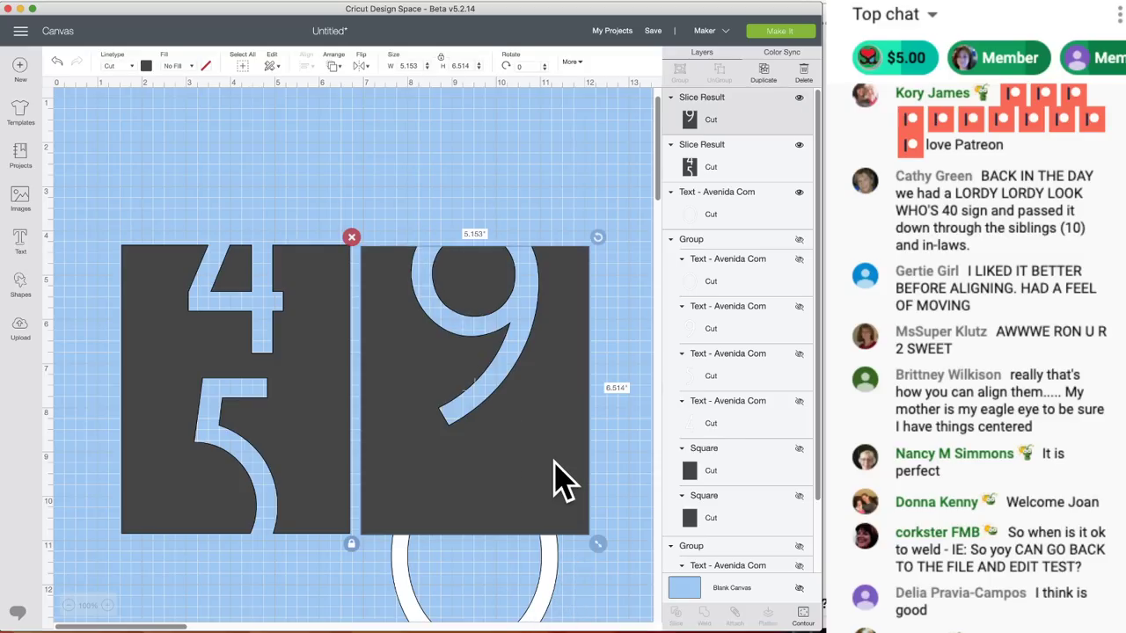
{"action": "left_click", "coordinate": [337, 72]}
{"action": "left_click", "coordinate": [352, 89]}
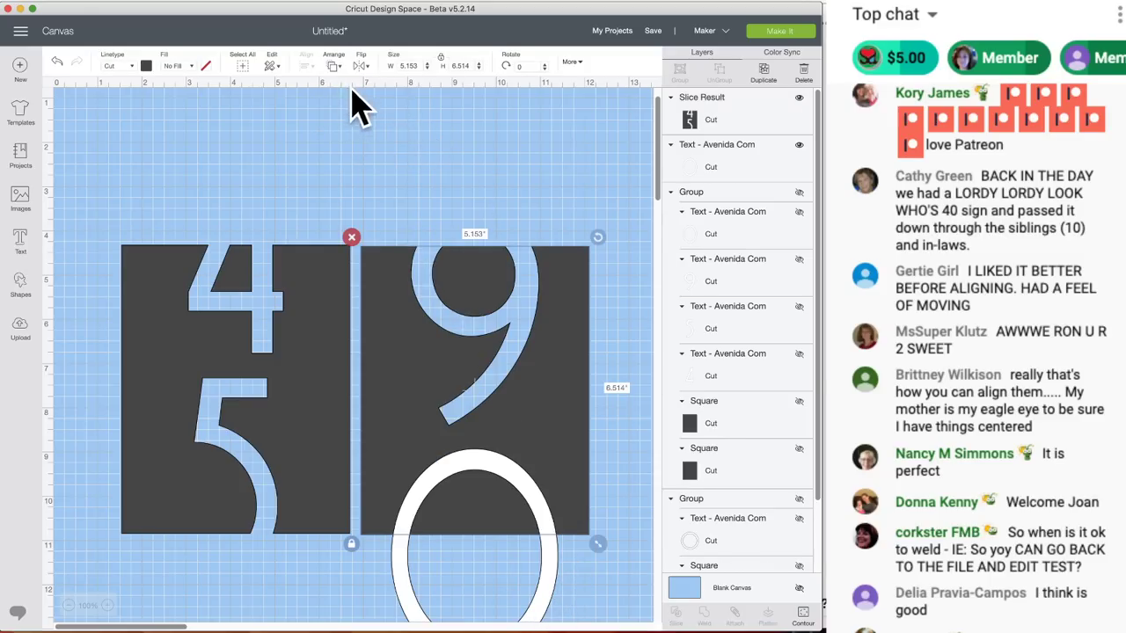
{"action": "left_click", "coordinate": [620, 492]}
{"action": "left_click_drag", "start_coordinate": [622, 472], "coordinate": [454, 512]}
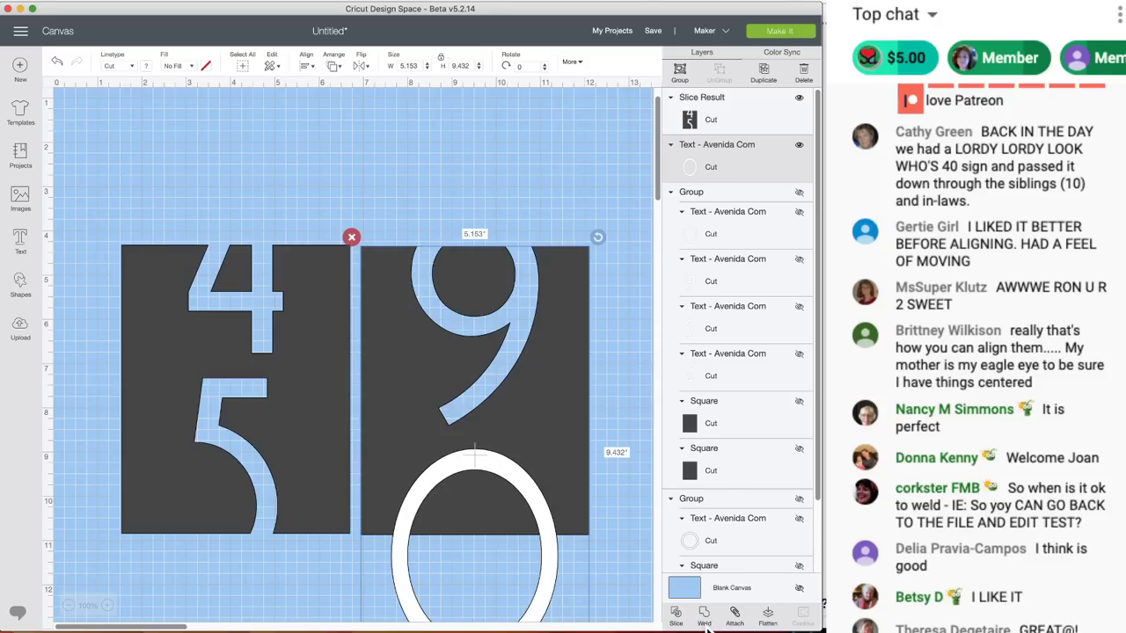
{"action": "left_click", "coordinate": [676, 613]}
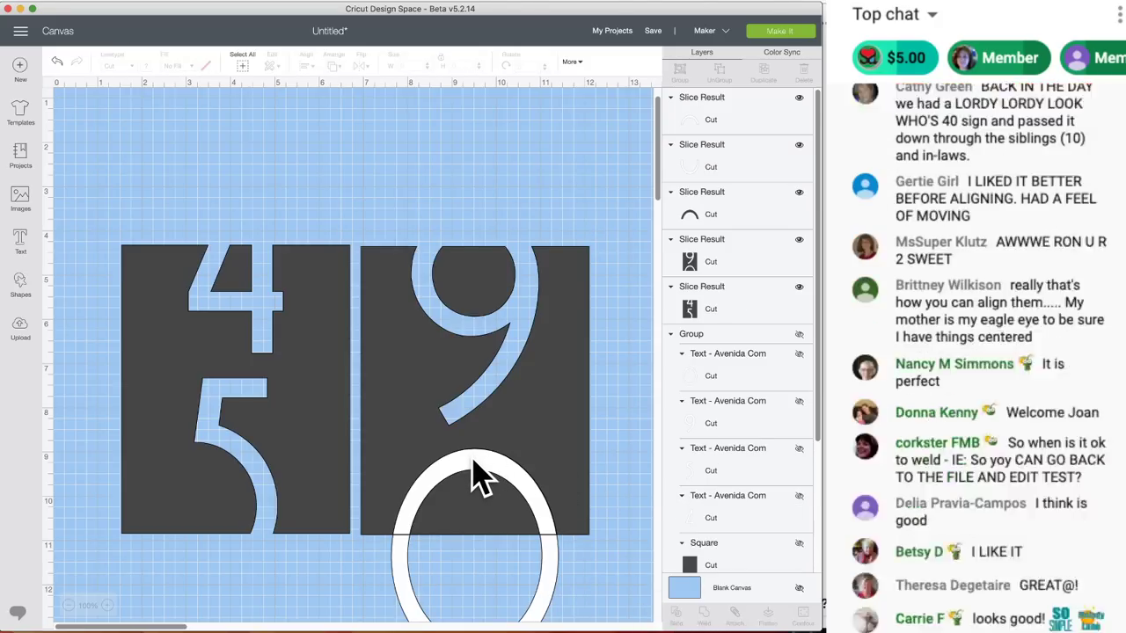
- Delete the leftover pieces of the sliced 0, including the part hanging below the right panel
{"action": "left_click", "coordinate": [425, 444]}
{"action": "left_click", "coordinate": [383, 439]}
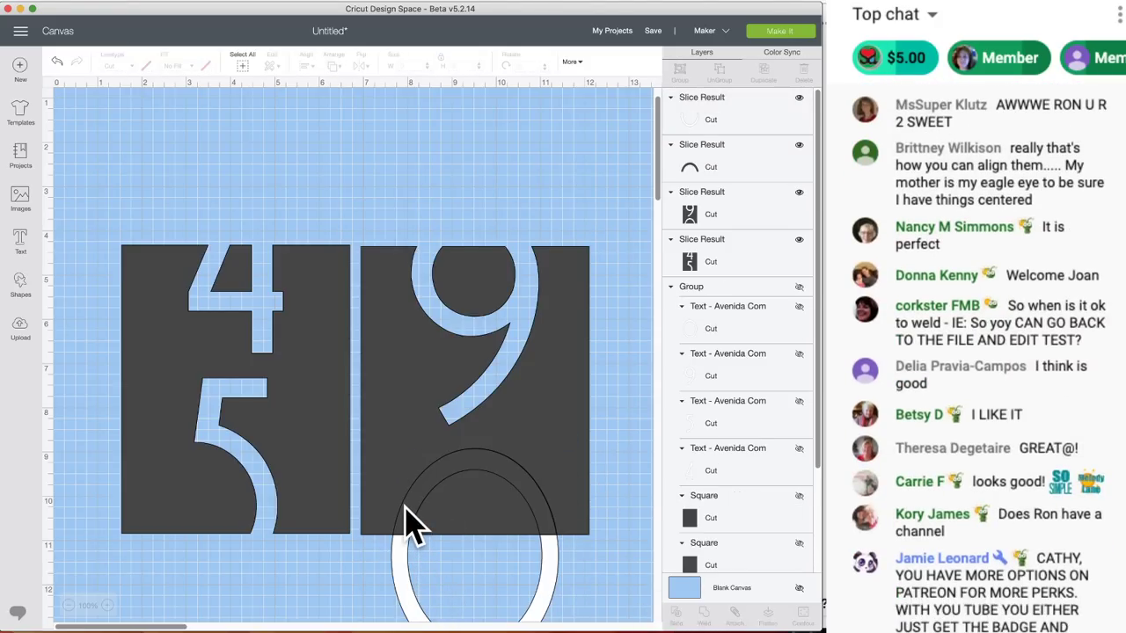
{"action": "left_click", "coordinate": [407, 510]}
{"action": "left_click", "coordinate": [384, 439]}
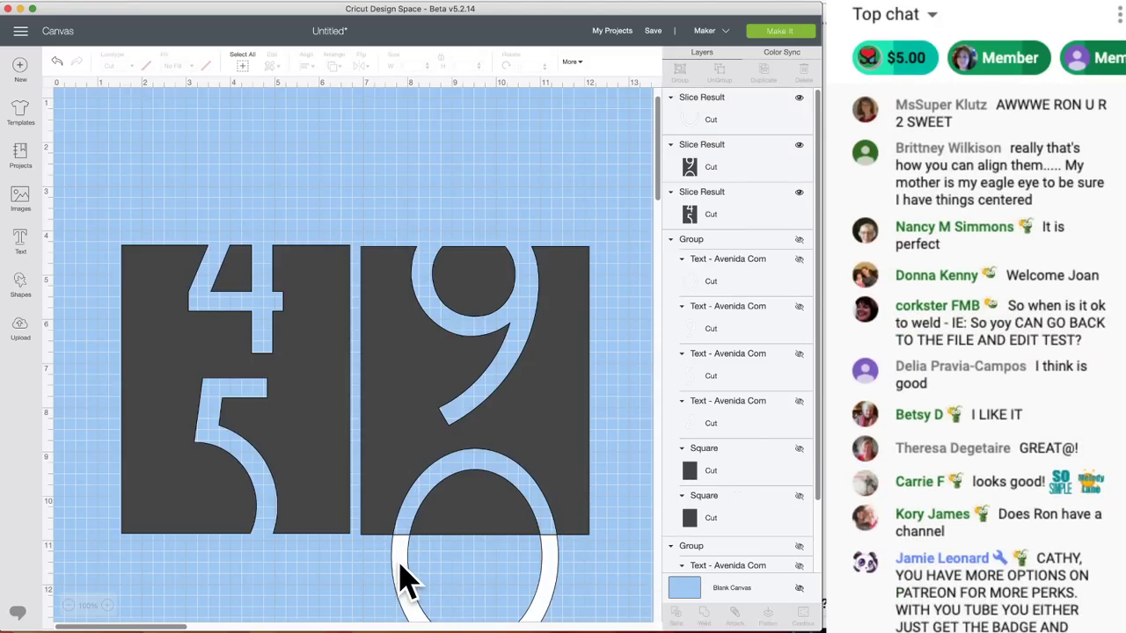
{"action": "left_click", "coordinate": [401, 570]}
{"action": "left_click", "coordinate": [382, 525]}
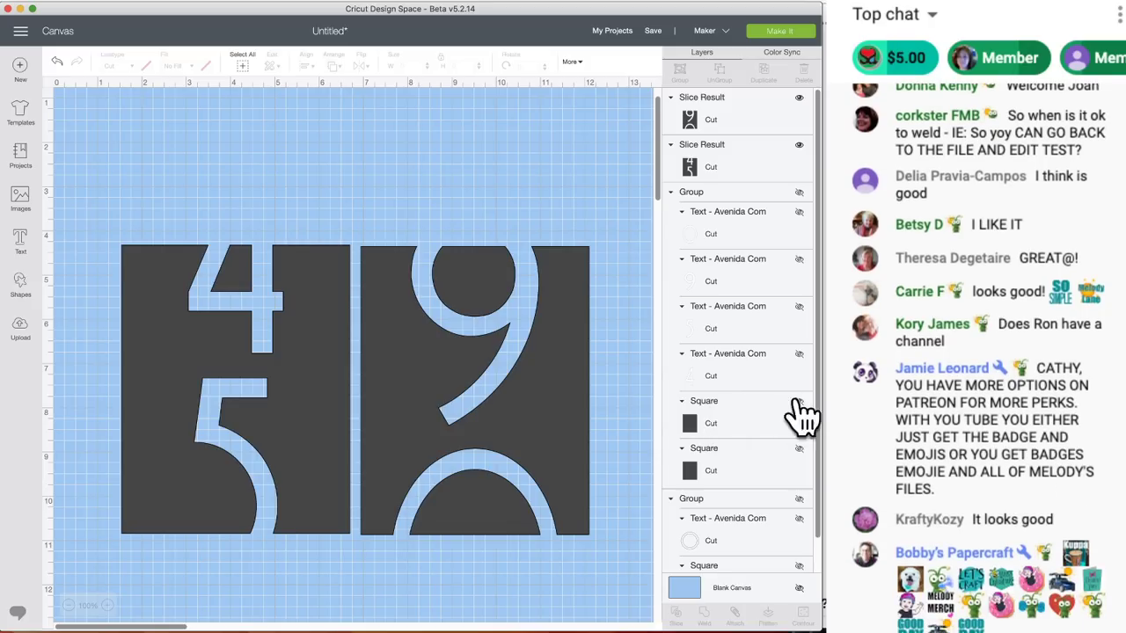
- Unhide the OLDOMETER title group above the two number panels
{"action": "scroll", "coordinate": [762, 486], "scroll_direction": "down", "scroll_amount": 1}
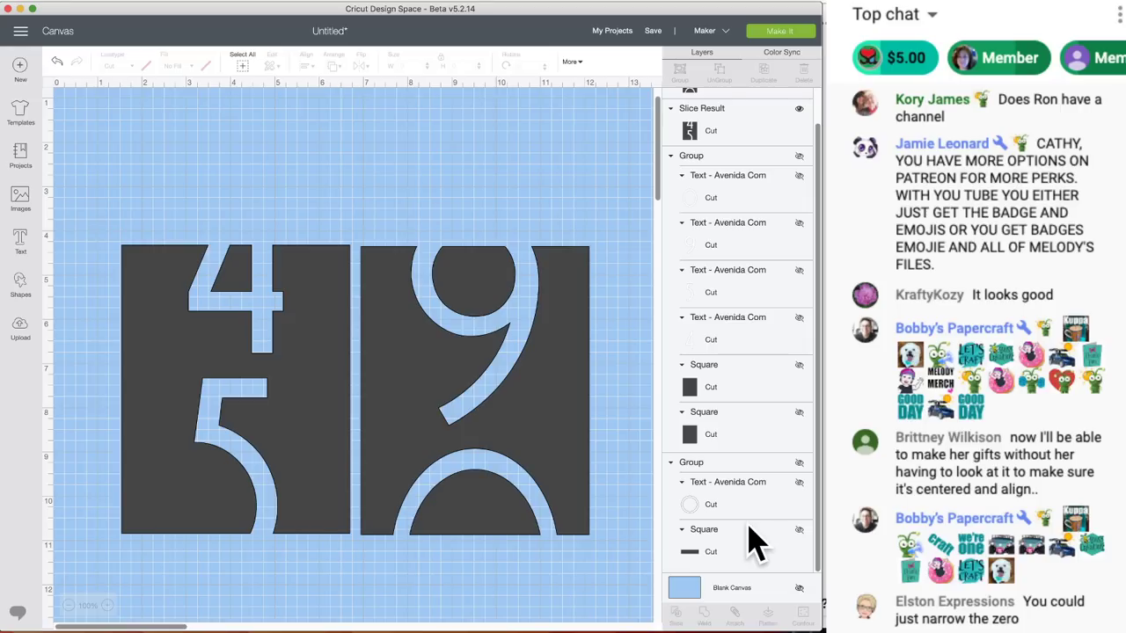
{"action": "scroll", "coordinate": [754, 541], "scroll_direction": "up", "scroll_amount": 1}
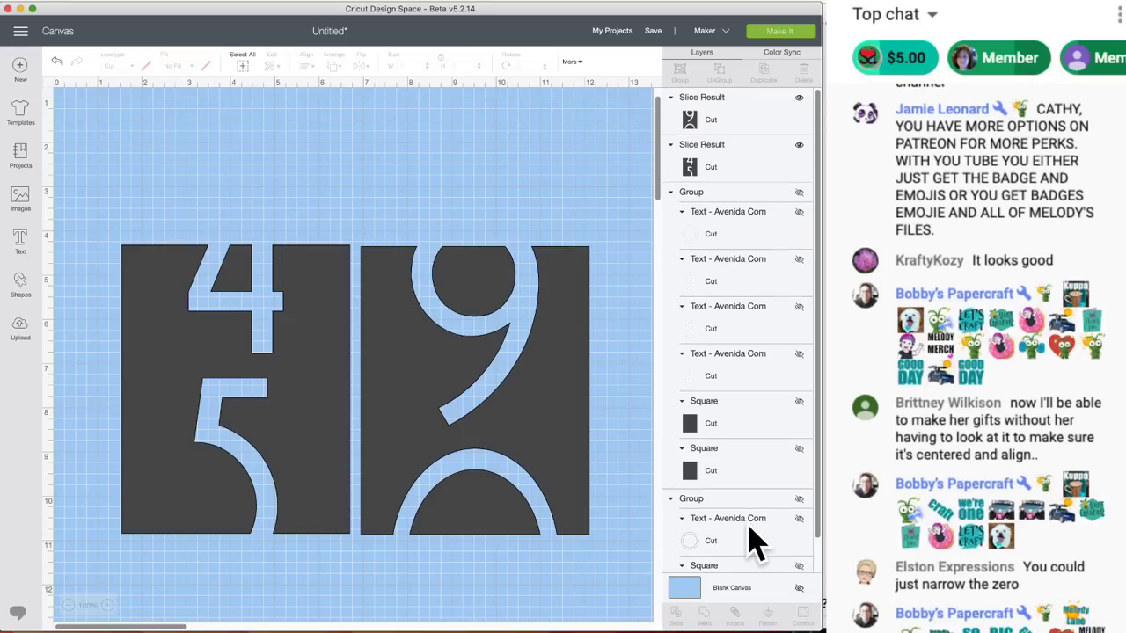
{"action": "scroll", "coordinate": [755, 541], "scroll_direction": "down", "scroll_amount": 1}
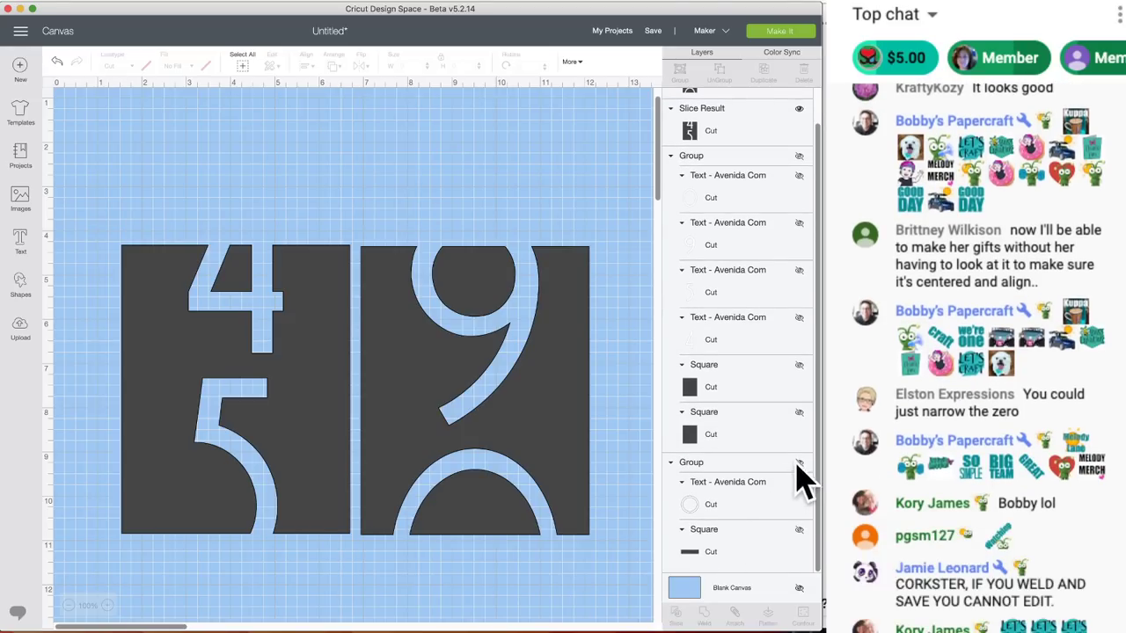
{"action": "left_click", "coordinate": [799, 463]}
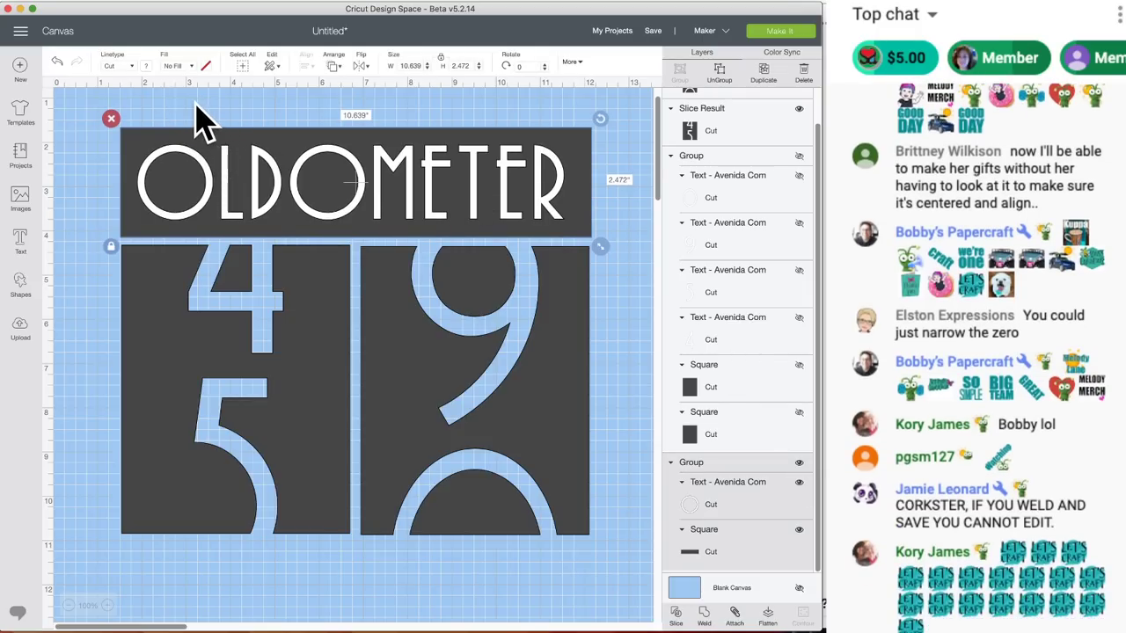
{"action": "left_click", "coordinate": [176, 116]}
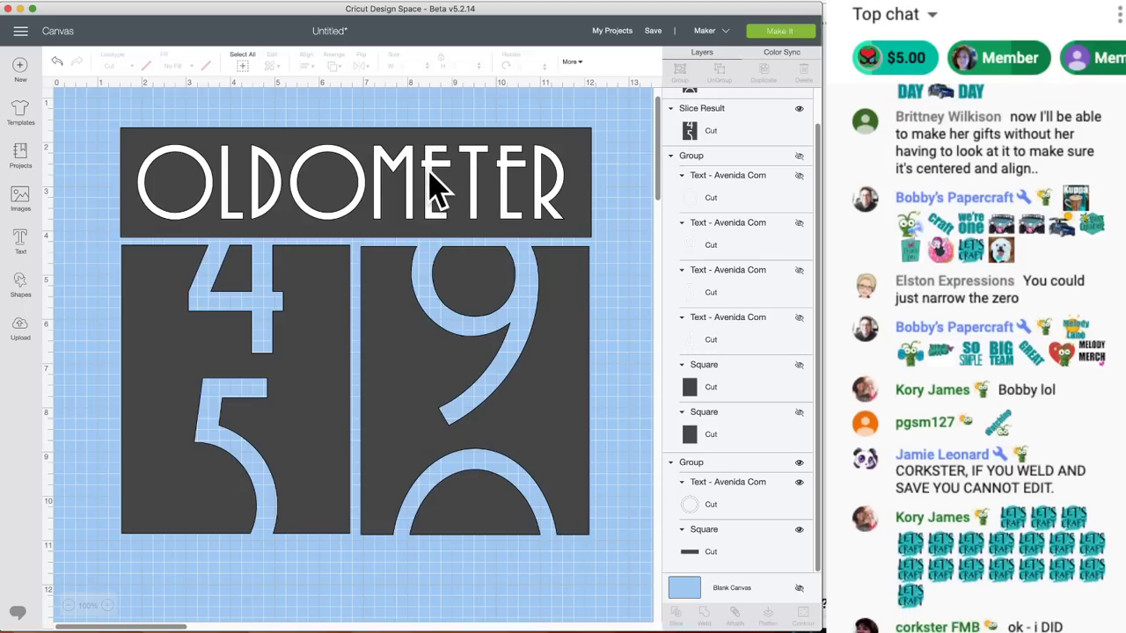
- Slice the OLDOMETER text out of the dark gray title panel
{"action": "left_click_drag", "start_coordinate": [281, 106], "coordinate": [493, 213]}
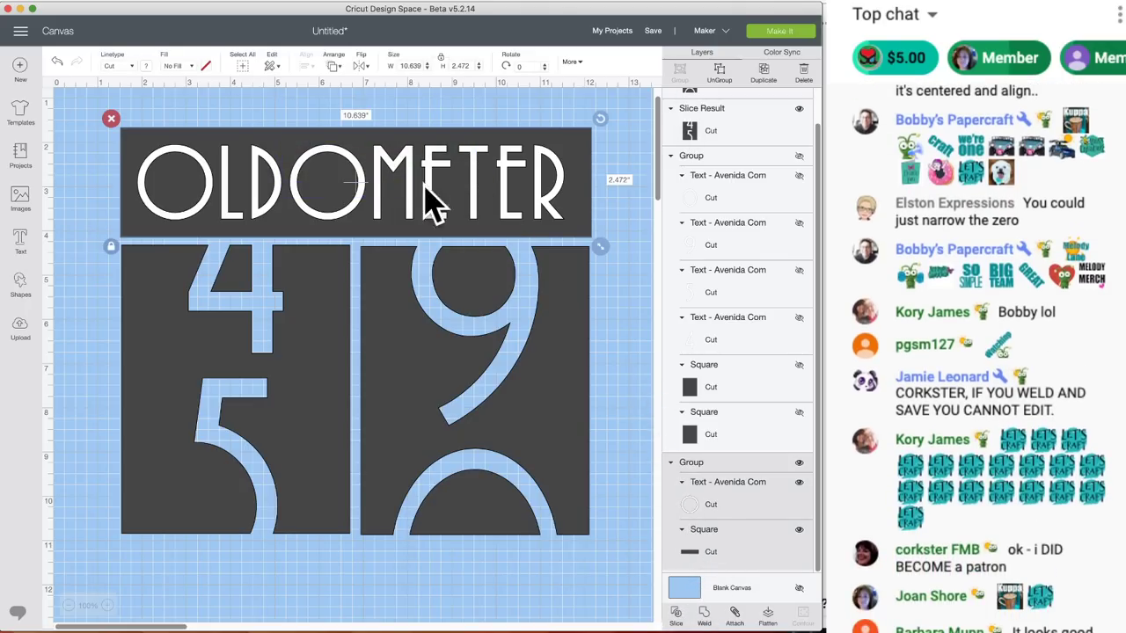
{"action": "left_click", "coordinate": [324, 112]}
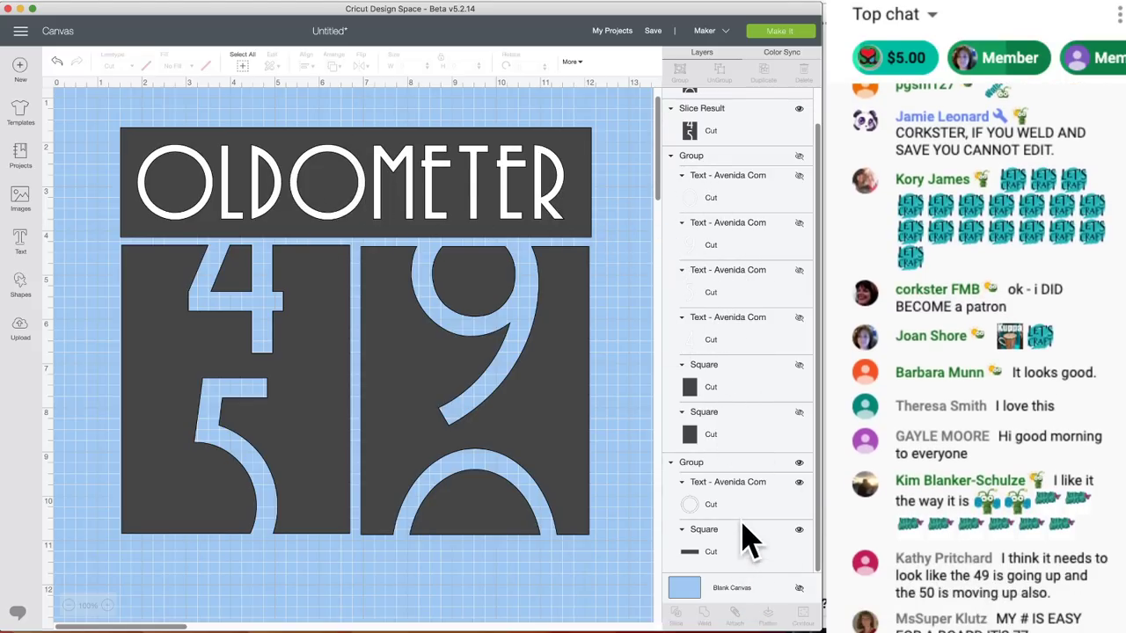
{"action": "left_click", "coordinate": [720, 507]}
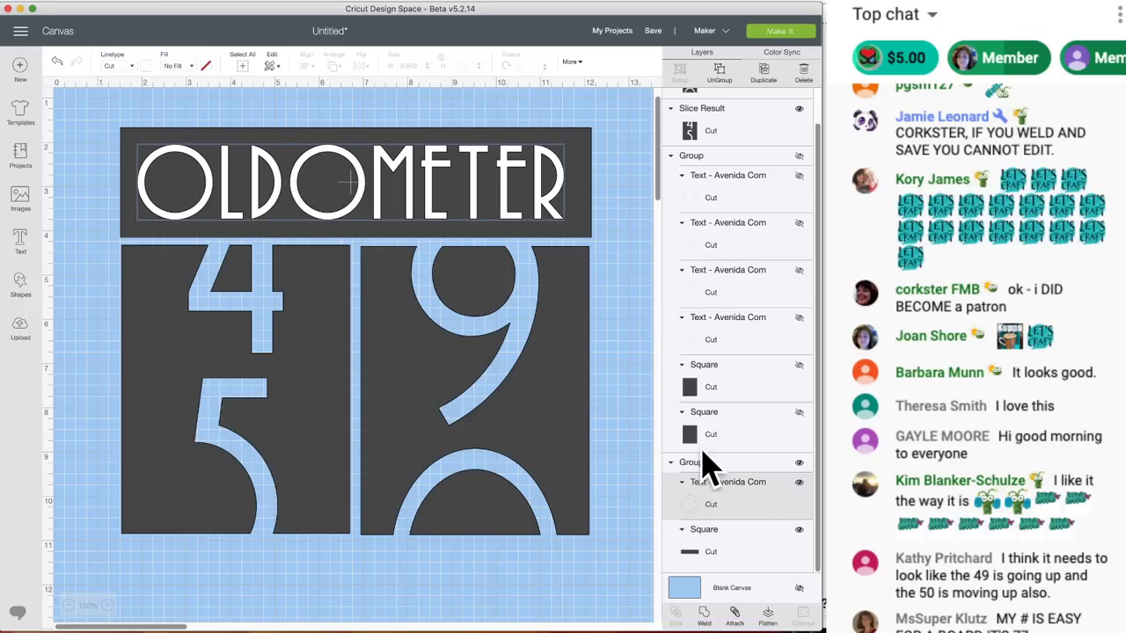
{"action": "left_click", "coordinate": [260, 169]}
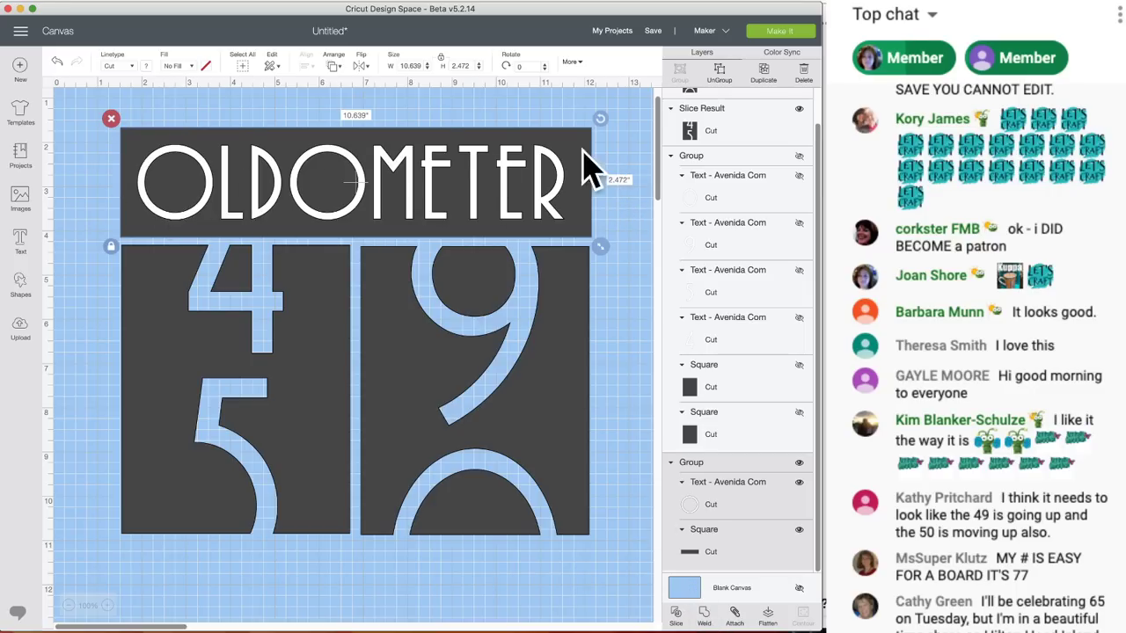
{"action": "left_click", "coordinate": [207, 122]}
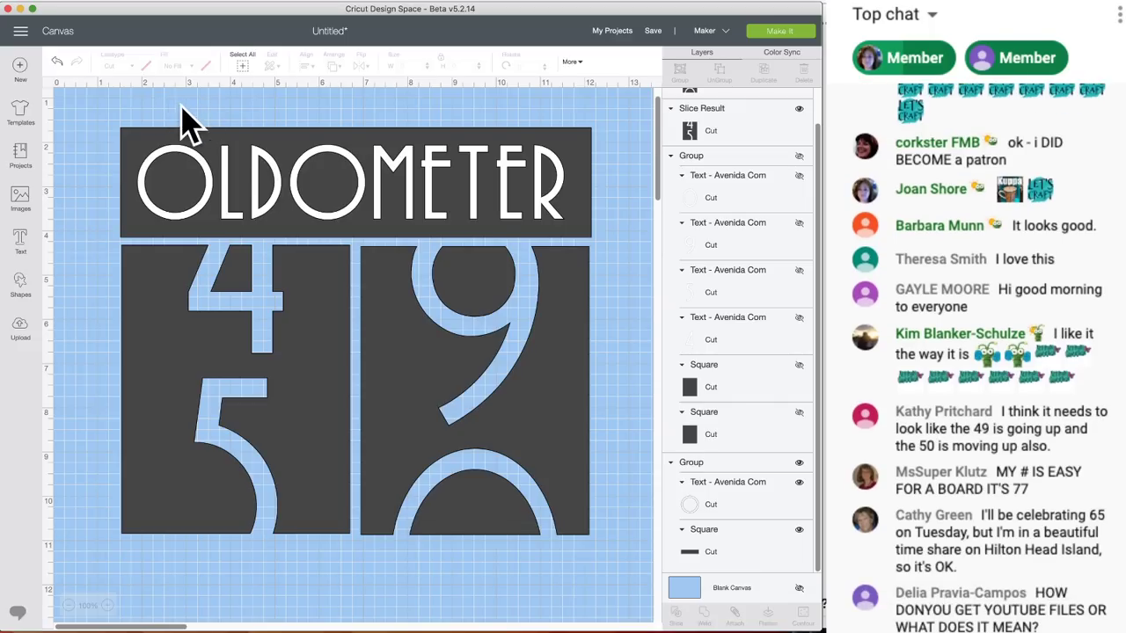
{"action": "left_click_drag", "start_coordinate": [160, 97], "coordinate": [553, 224]}
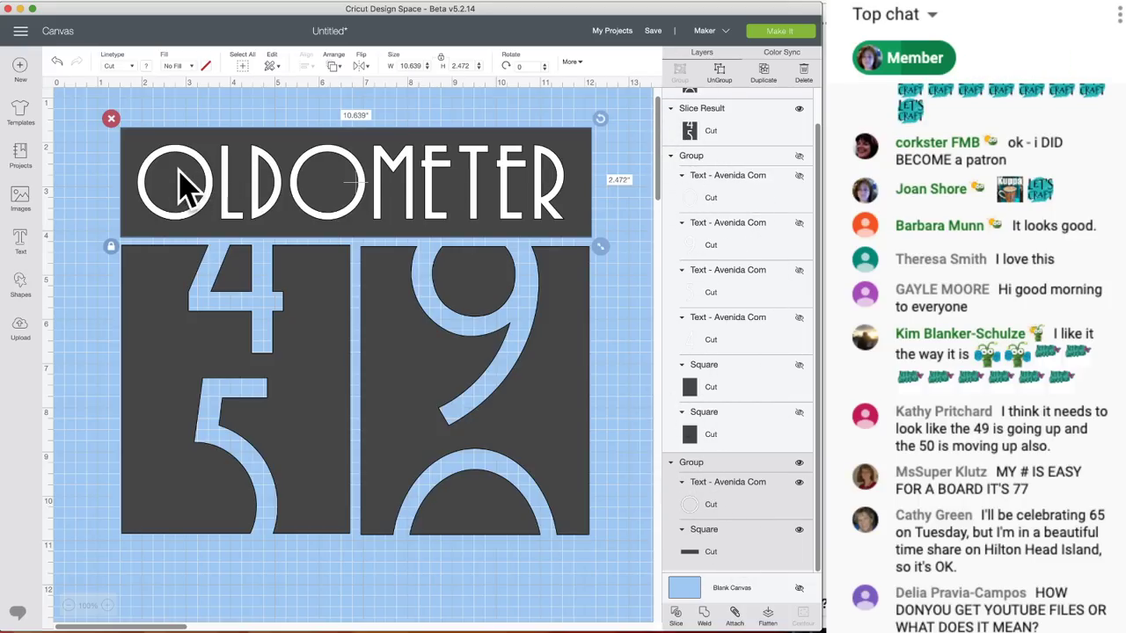
{"action": "scroll", "coordinate": [576, 203], "scroll_direction": "up", "scroll_amount": 1}
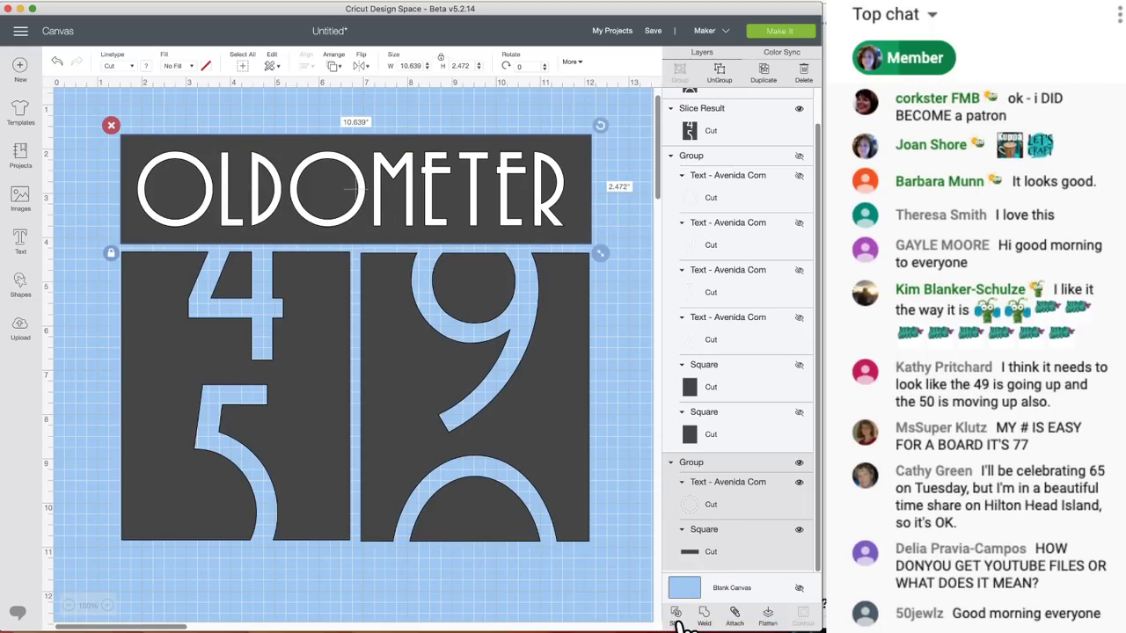
{"action": "left_click", "coordinate": [676, 616]}
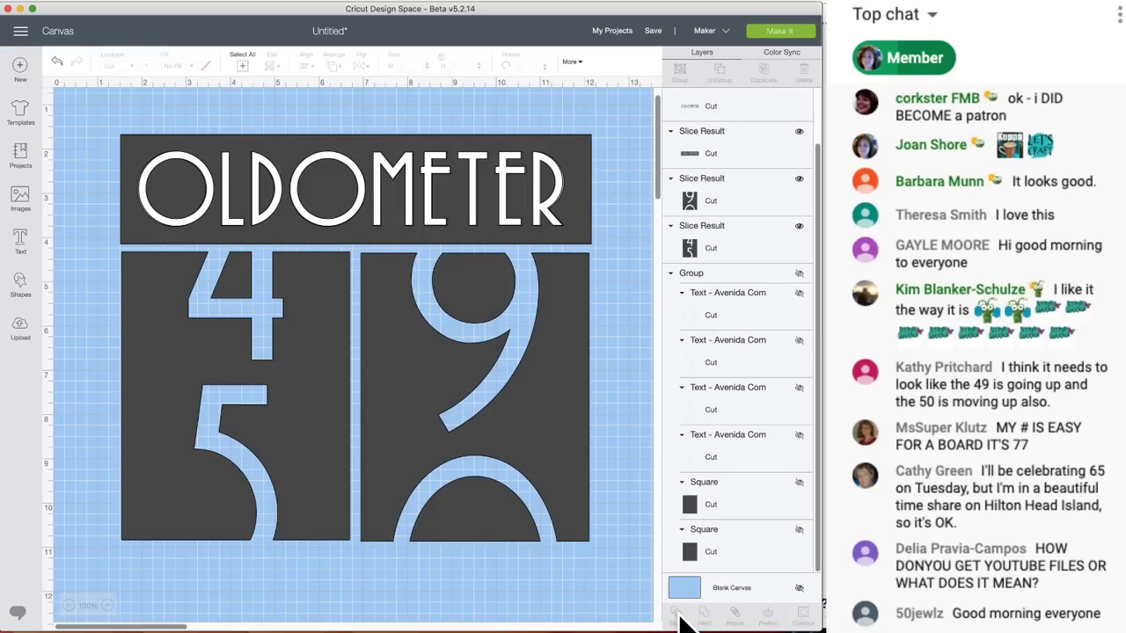
- Move the white sliced OLDOMETER lettering aside and hide it, and delete the dark gray leftover letters from the title panel
{"action": "mouse_move", "coordinate": [385, 178]}
{"action": "left_mouse_down"}
{"action": "mouse_move", "coordinate": [440, 188]}
{"action": "mouse_move", "coordinate": [395, 181]}
{"action": "left_mouse_up"}
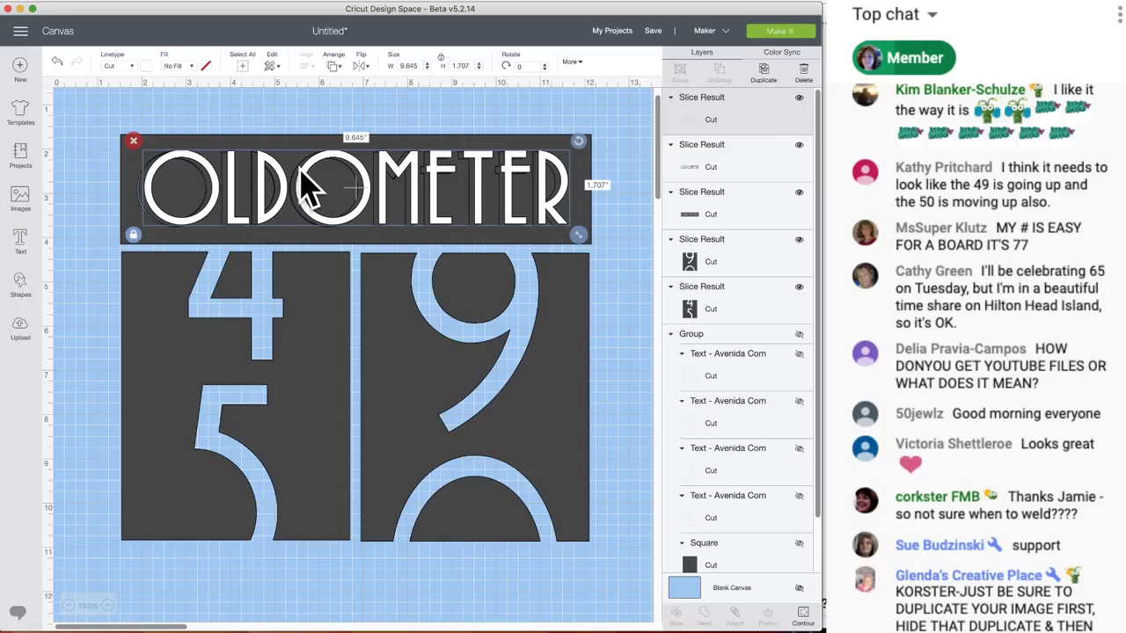
{"action": "left_click_drag", "start_coordinate": [307, 188], "coordinate": [400, 183]}
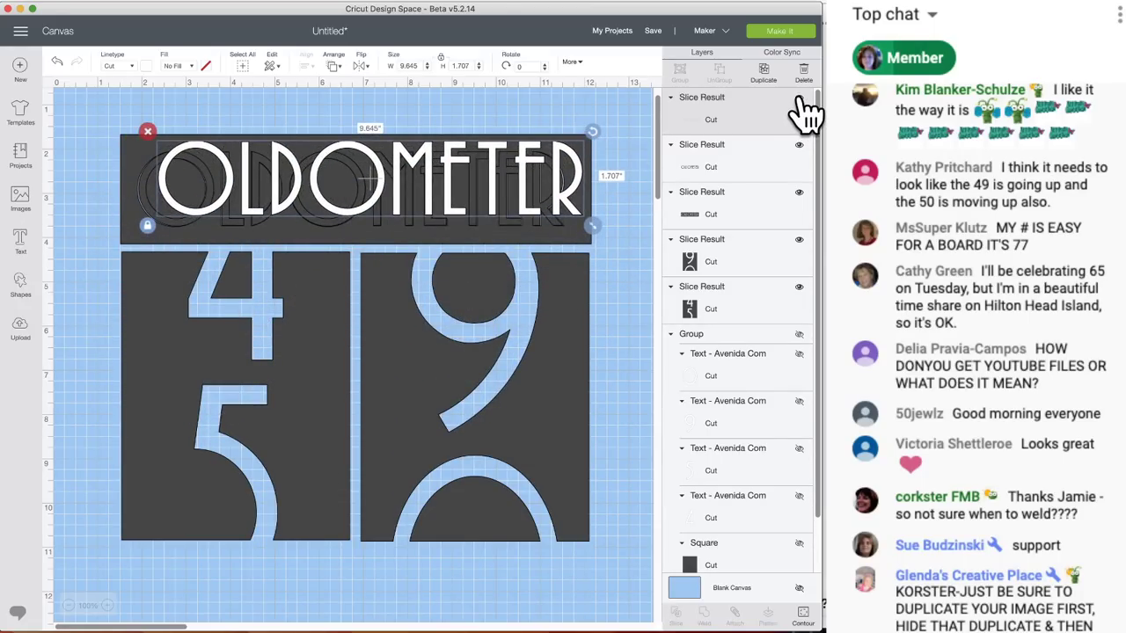
{"action": "left_click", "coordinate": [799, 98]}
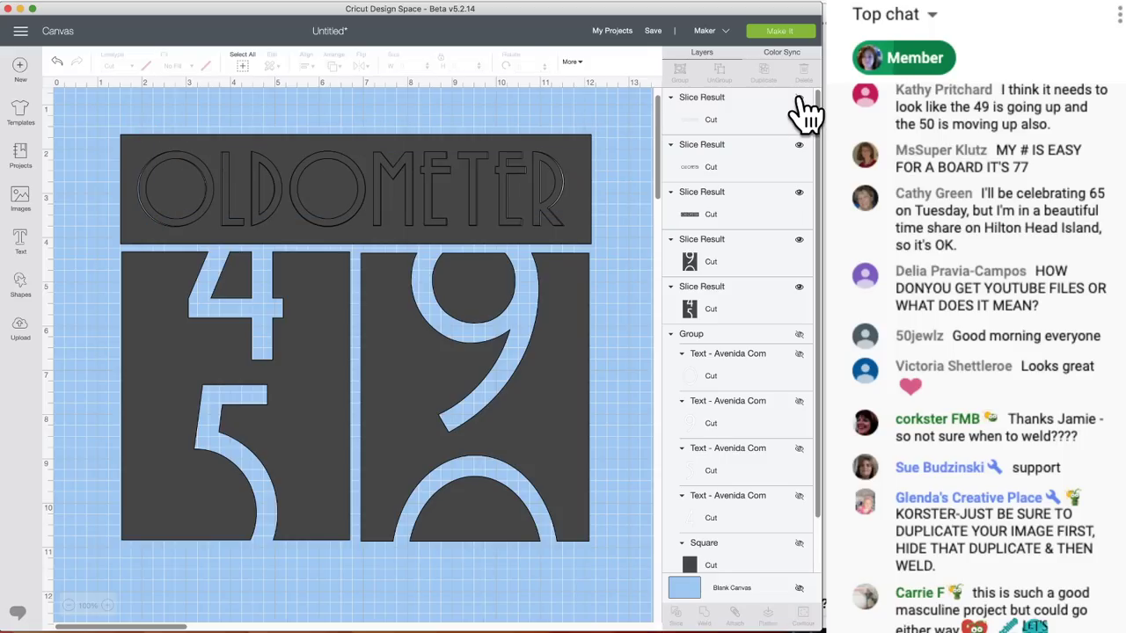
{"action": "left_click", "coordinate": [352, 184]}
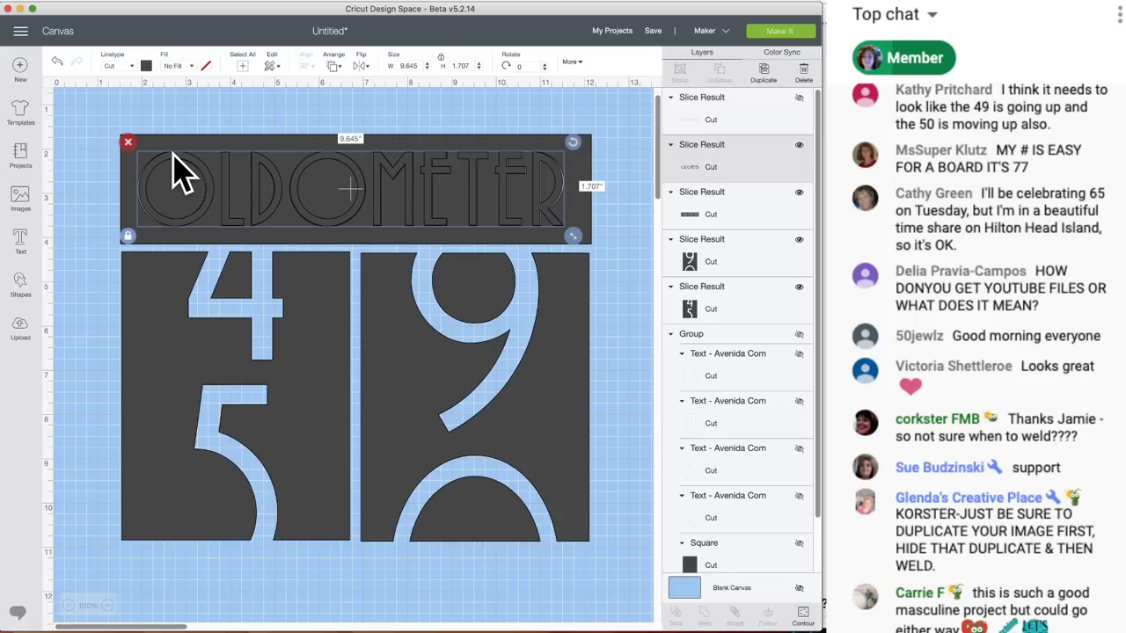
{"action": "left_click_drag", "start_coordinate": [174, 160], "coordinate": [189, 119]}
{"action": "left_click", "coordinate": [192, 111]}
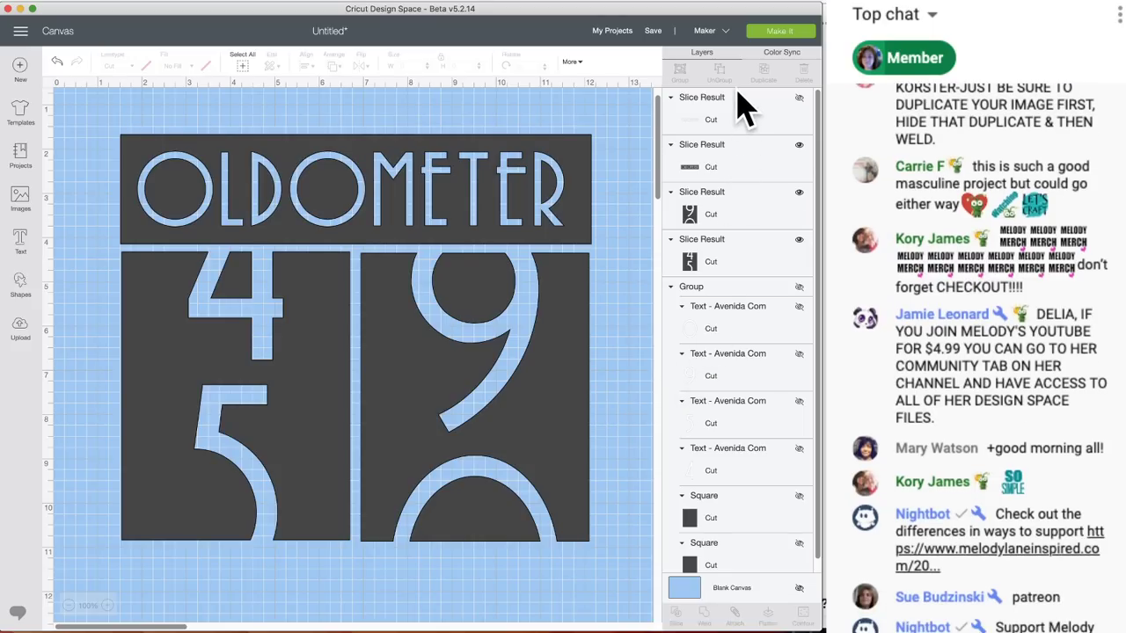
- Save the project under the name OLDOMETER 50
{"action": "left_click", "coordinate": [653, 33]}
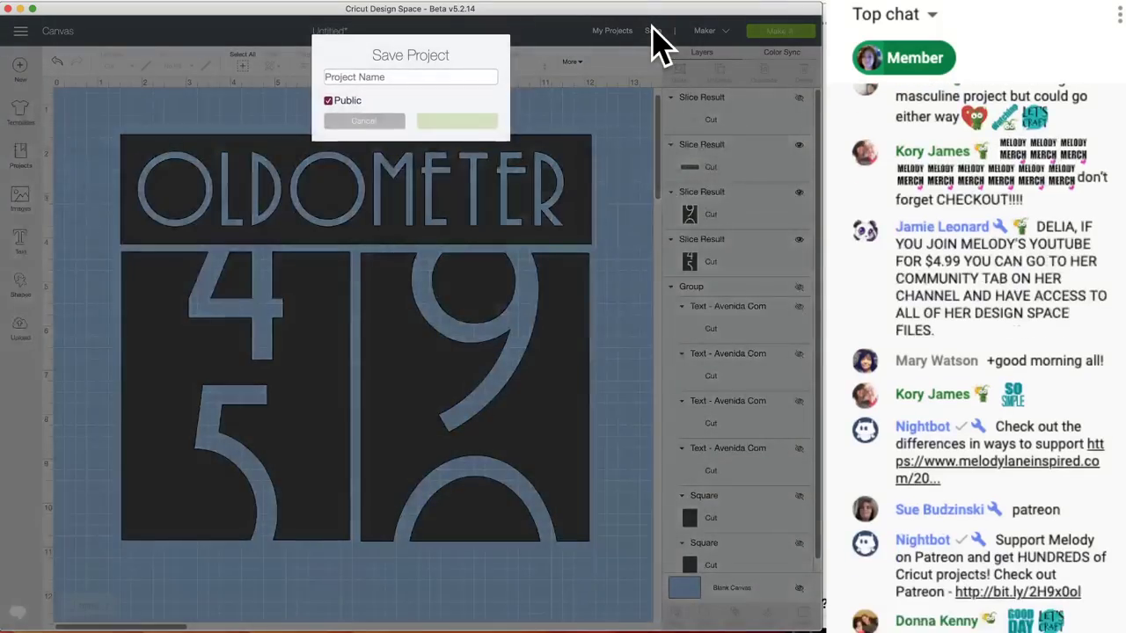
{"action": "type", "text": "OLDOMETER 50"}
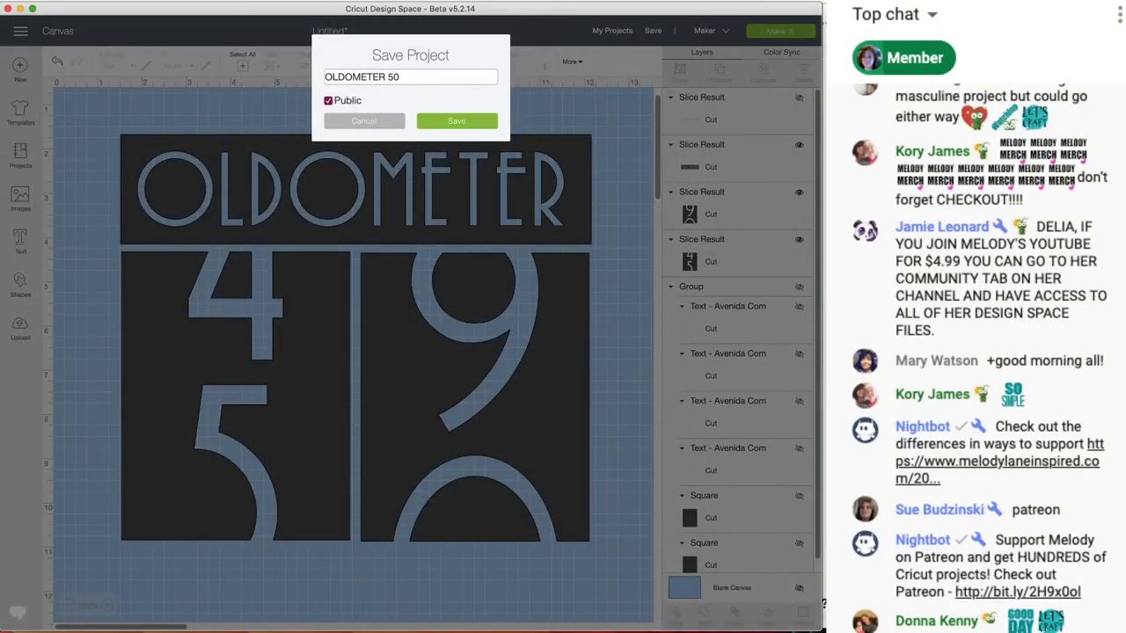
{"action": "left_click", "coordinate": [448, 123]}
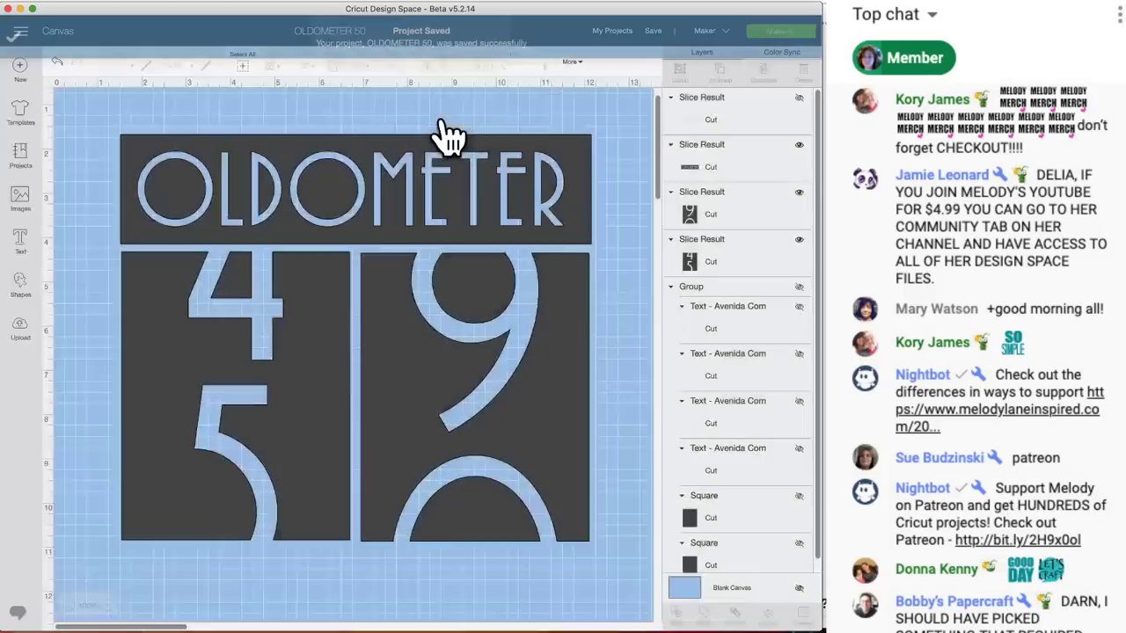
{"action": "scroll", "coordinate": [449, 132], "scroll_direction": "up", "scroll_amount": 1}
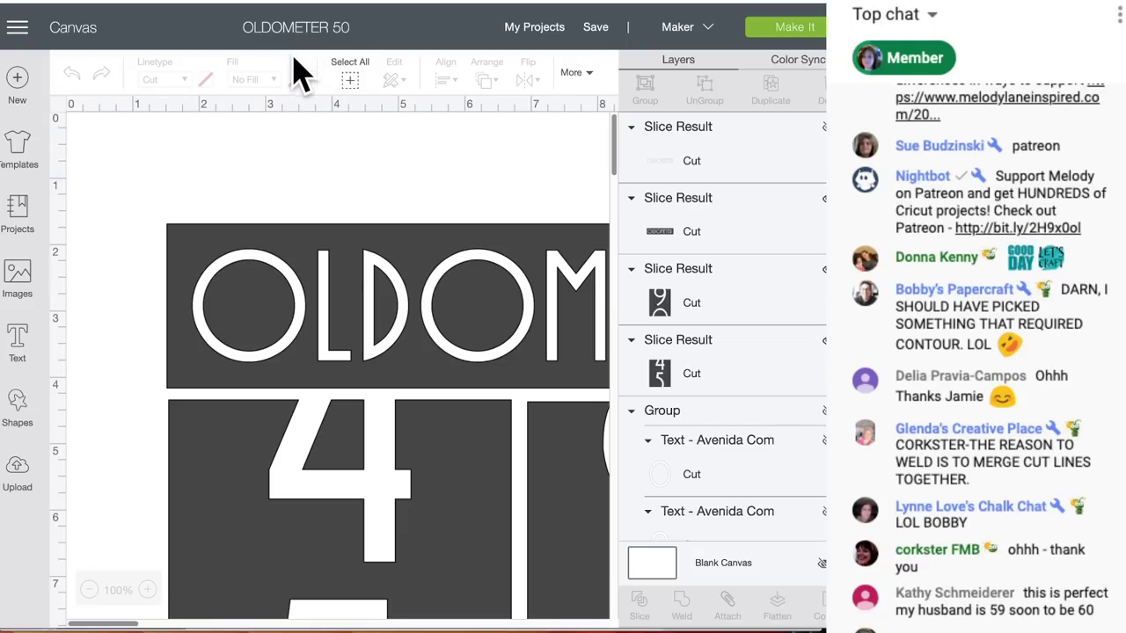
- Bring the browser's address bar into view and select the full web address of the OLDOMETER 50 project
{"action": "mouse_move", "coordinate": [297, 7]}
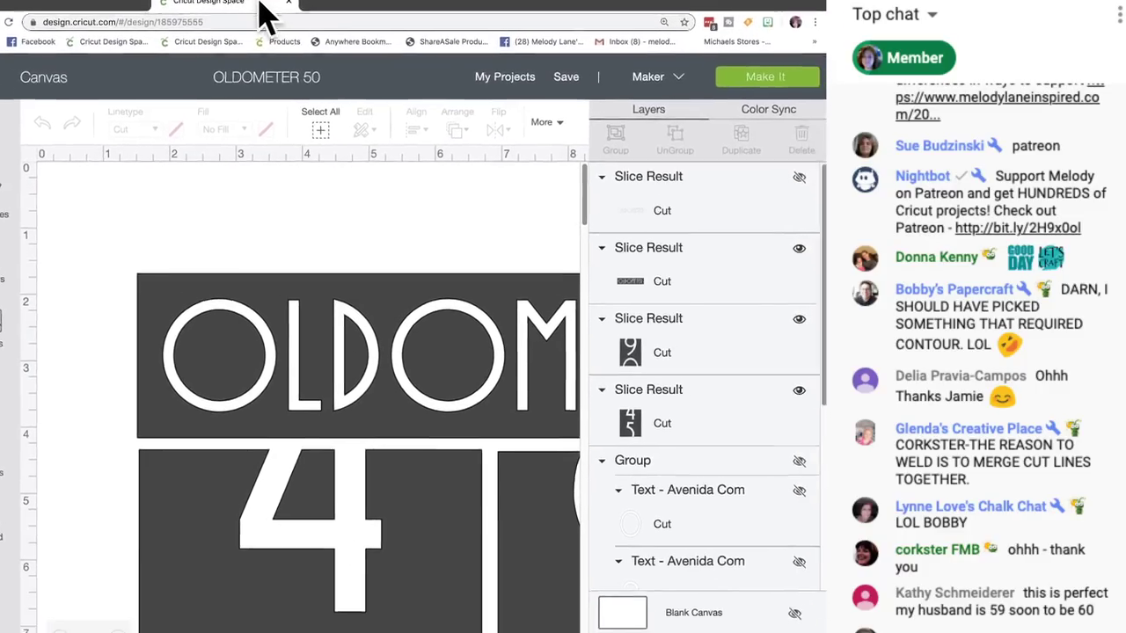
{"action": "left_click_drag", "start_coordinate": [264, 14], "coordinate": [181, 8]}
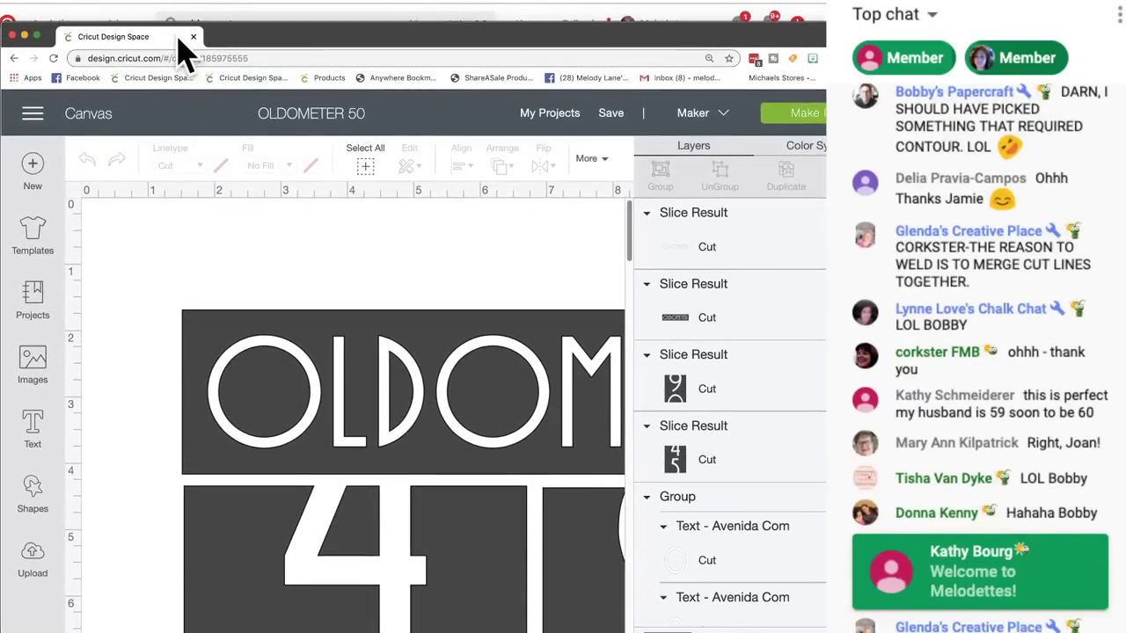
{"action": "left_click", "coordinate": [264, 49]}
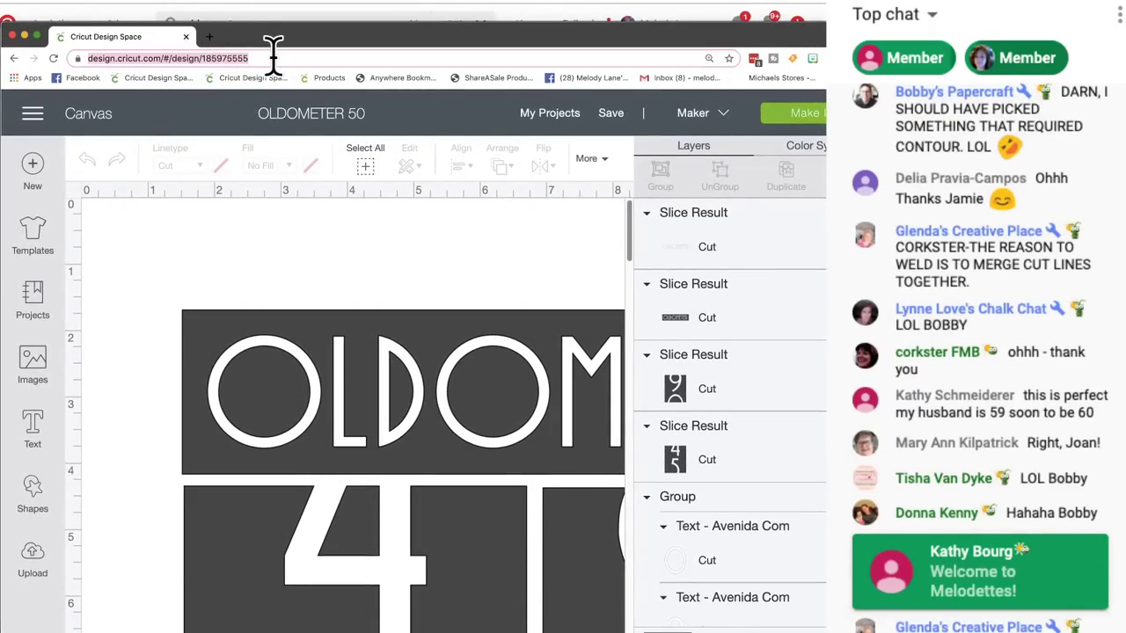
{"action": "left_click_drag", "start_coordinate": [287, 50], "coordinate": [234, 50]}
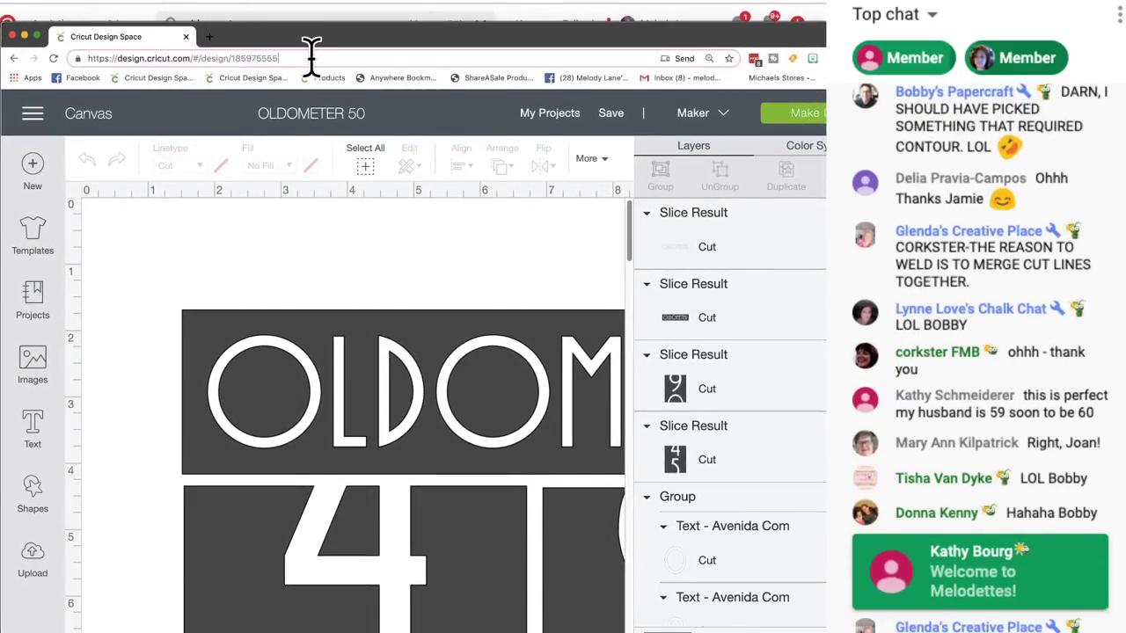
{"action": "left_click_drag", "start_coordinate": [307, 53], "coordinate": [13, 51]}
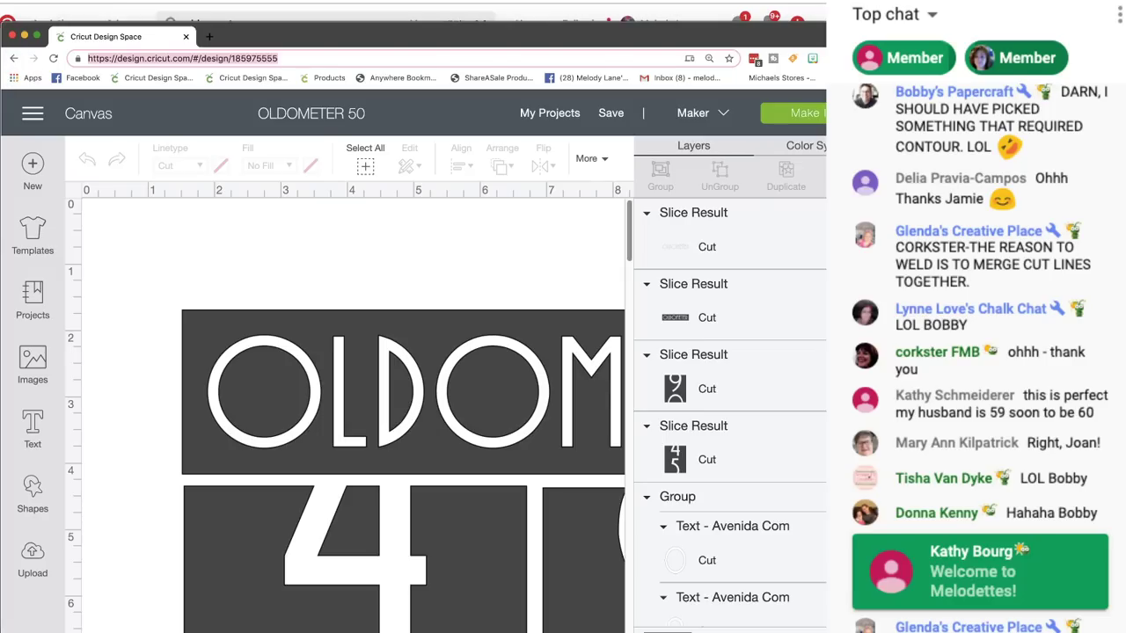
- Move the browser window out of the way and switch back to the Cricut Design Space app
{"action": "key", "text": "super+Tab"}
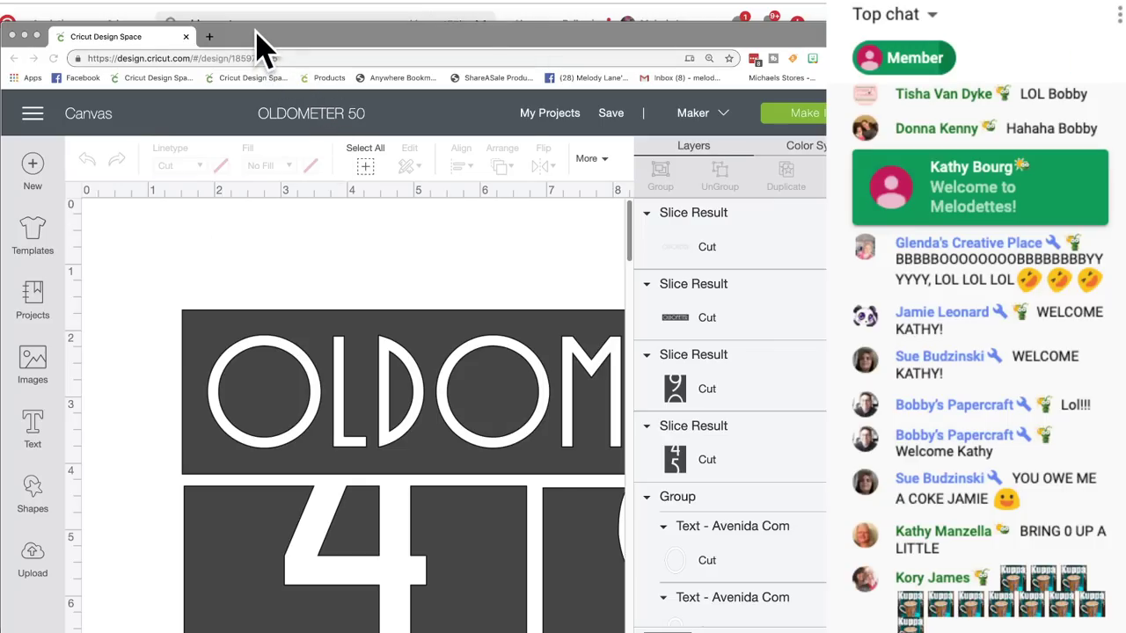
{"action": "left_click_drag", "start_coordinate": [259, 37], "coordinate": [0, 40]}
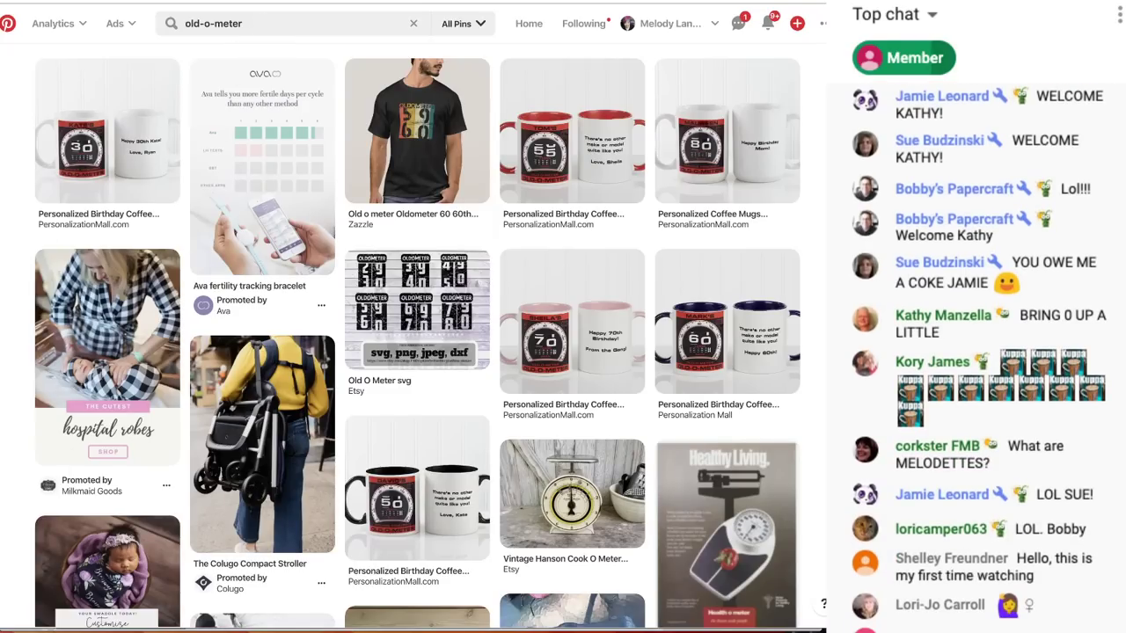
{"action": "key", "text": "super+Tab"}
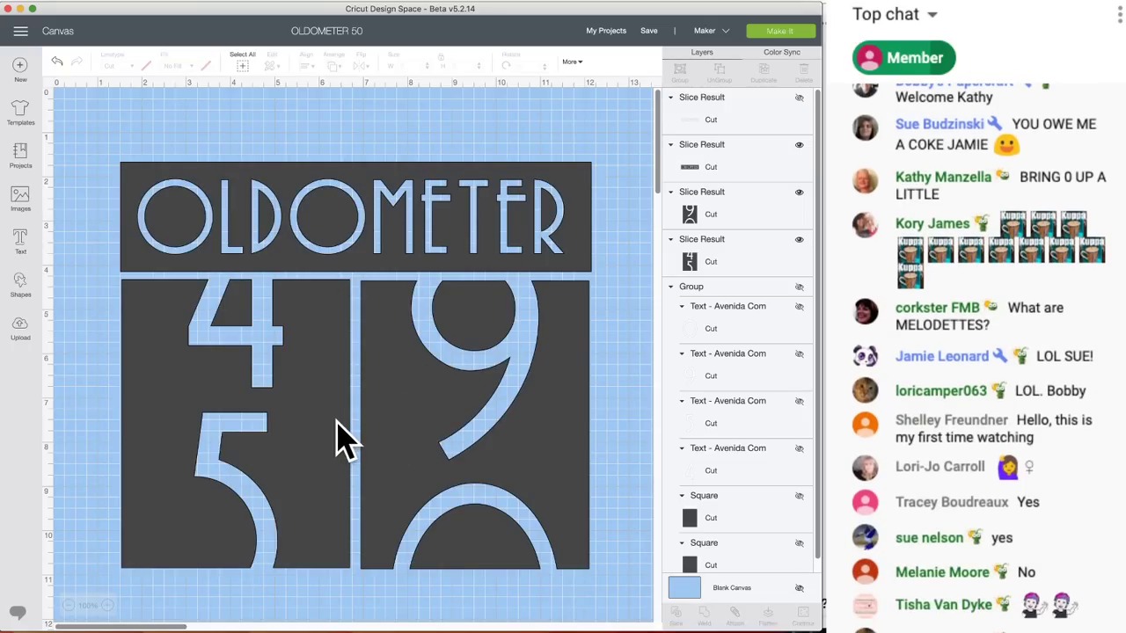
- Group the title panel with the two number panels and save the project again
{"action": "left_click_drag", "start_coordinate": [109, 125], "coordinate": [616, 581]}
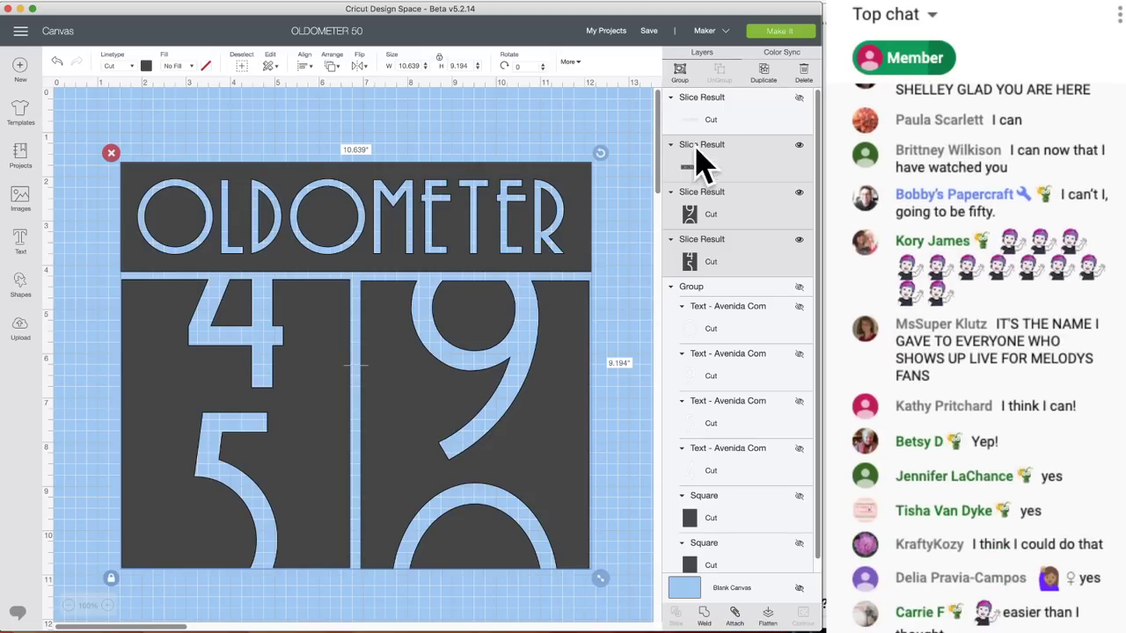
{"action": "left_click", "coordinate": [683, 76]}
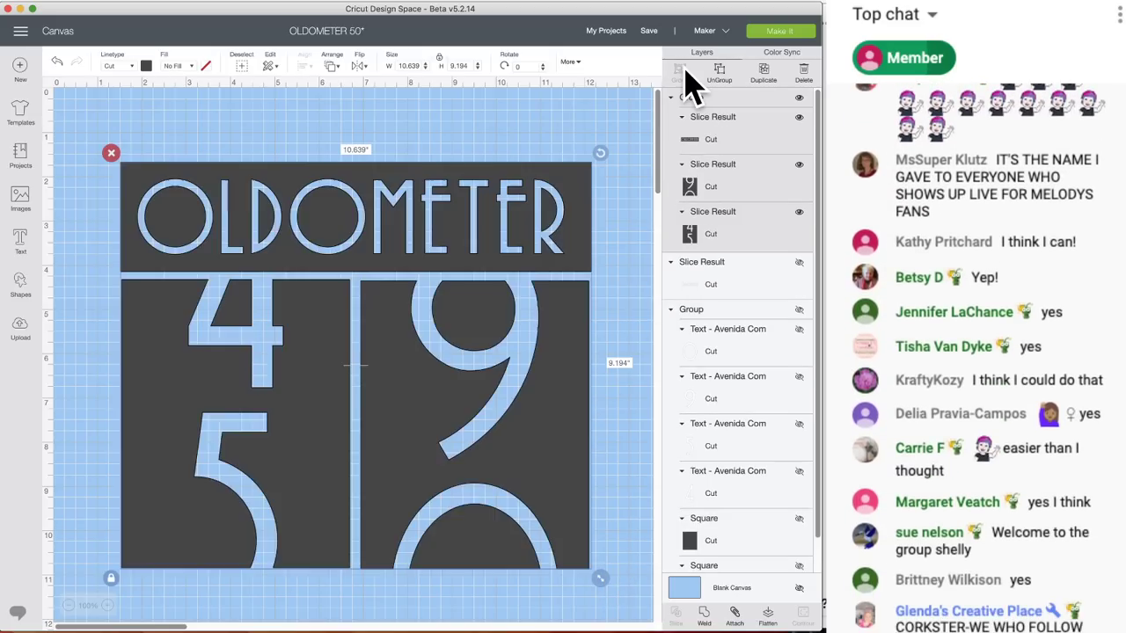
{"action": "left_click", "coordinate": [652, 32]}
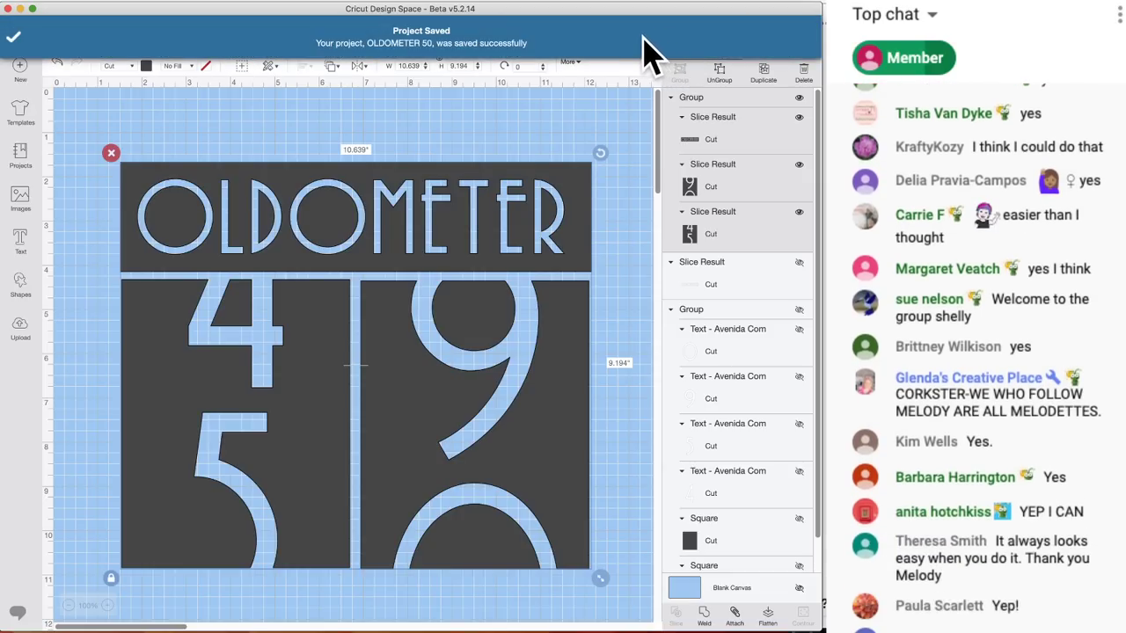
{"action": "left_click", "coordinate": [627, 148]}
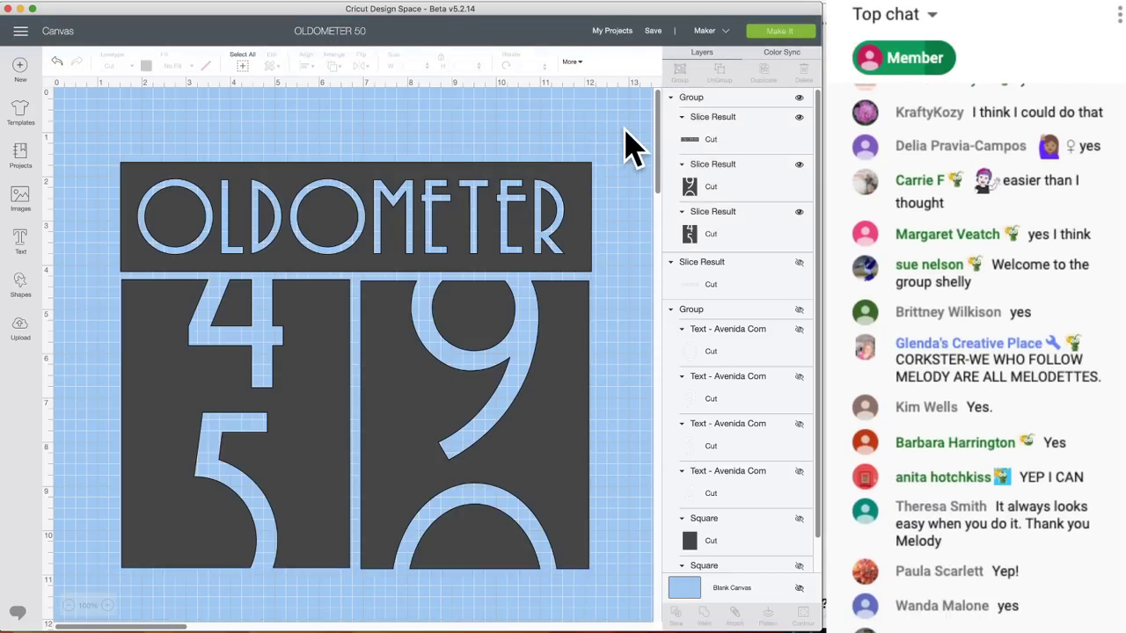
- Scale the grouped graphic down proportionally to about 7.64 inches wide by 6.6 inches high
{"action": "left_click", "coordinate": [568, 501]}
{"action": "left_click_drag", "start_coordinate": [596, 583], "coordinate": [393, 490]}
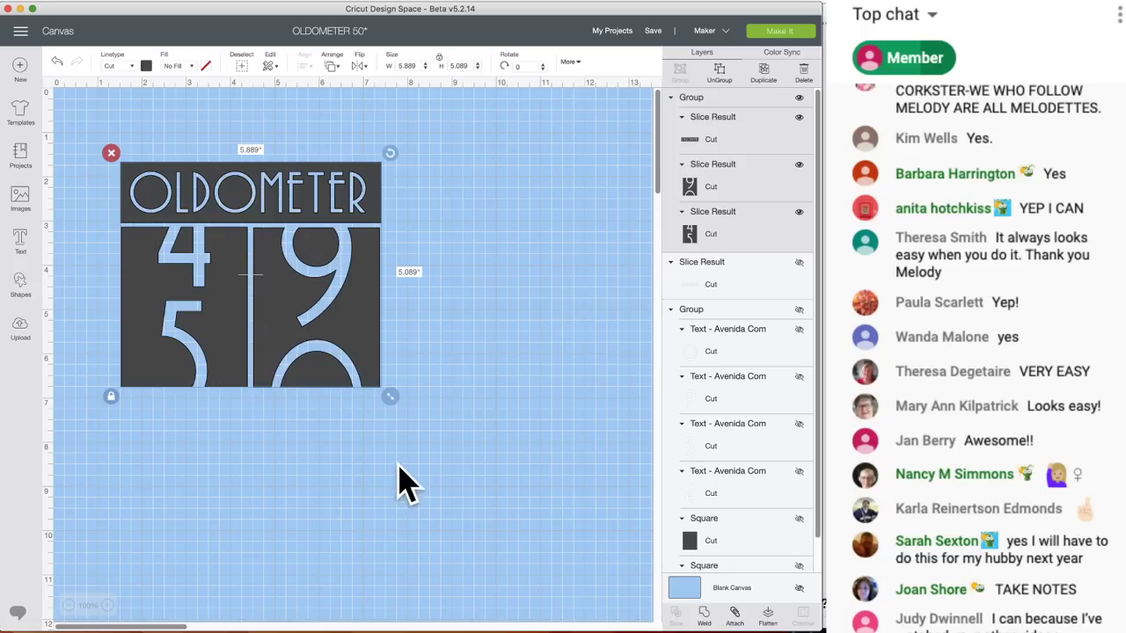
{"action": "left_click_drag", "start_coordinate": [391, 400], "coordinate": [439, 447]}
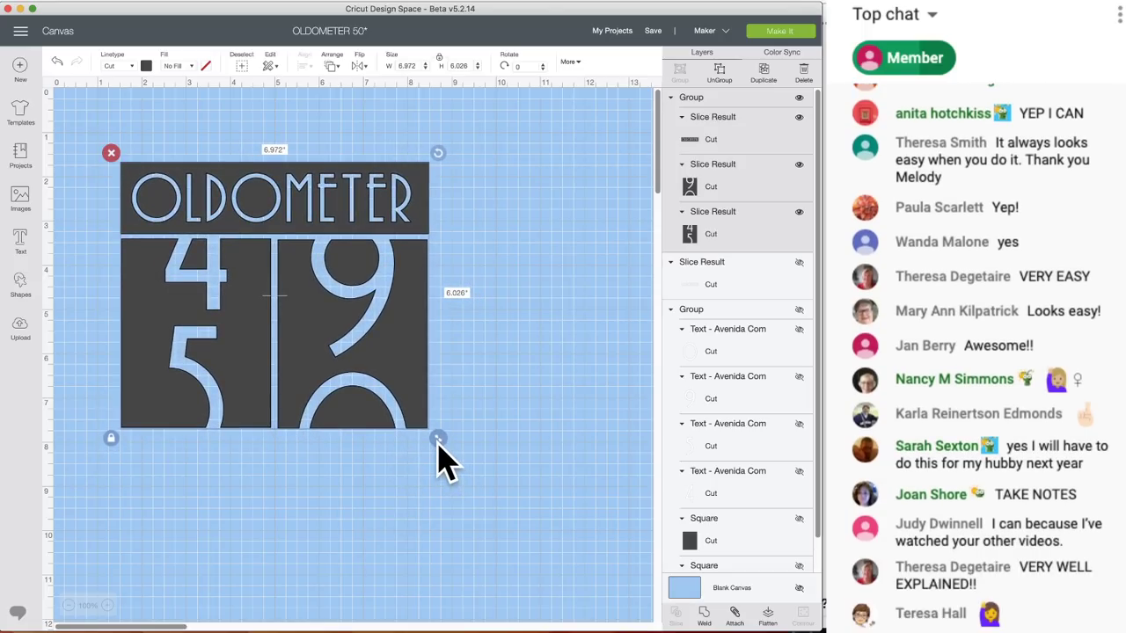
{"action": "left_click_drag", "start_coordinate": [439, 443], "coordinate": [467, 466]}
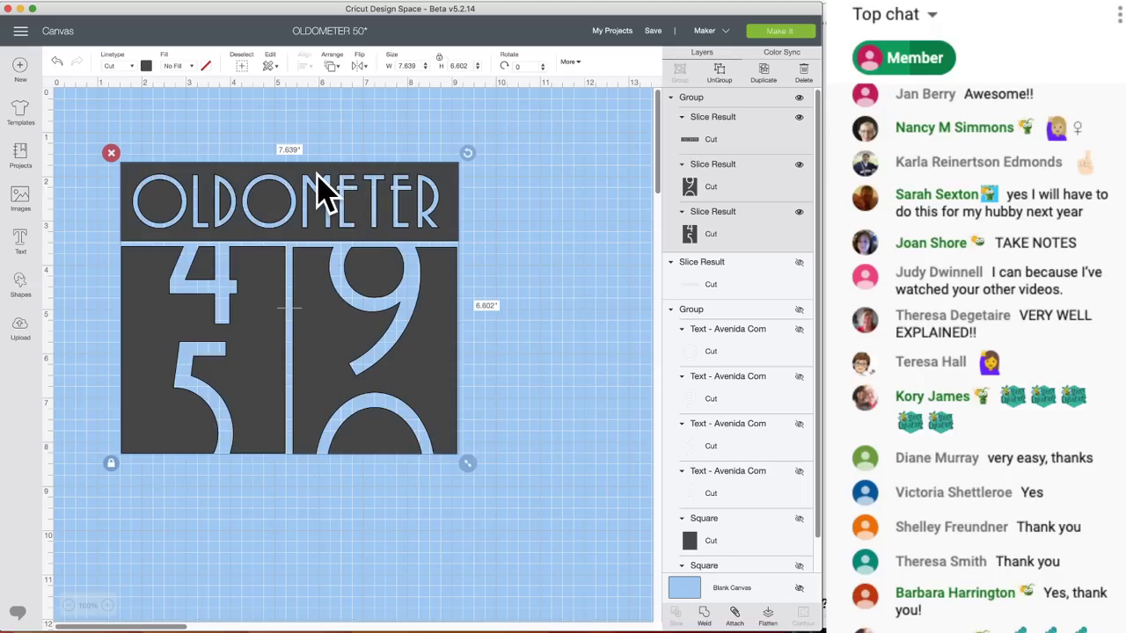
- Move the OLDOMETER design lower on the canvas and add a white square in the cleared space above it
{"action": "left_click_drag", "start_coordinate": [318, 174], "coordinate": [515, 470]}
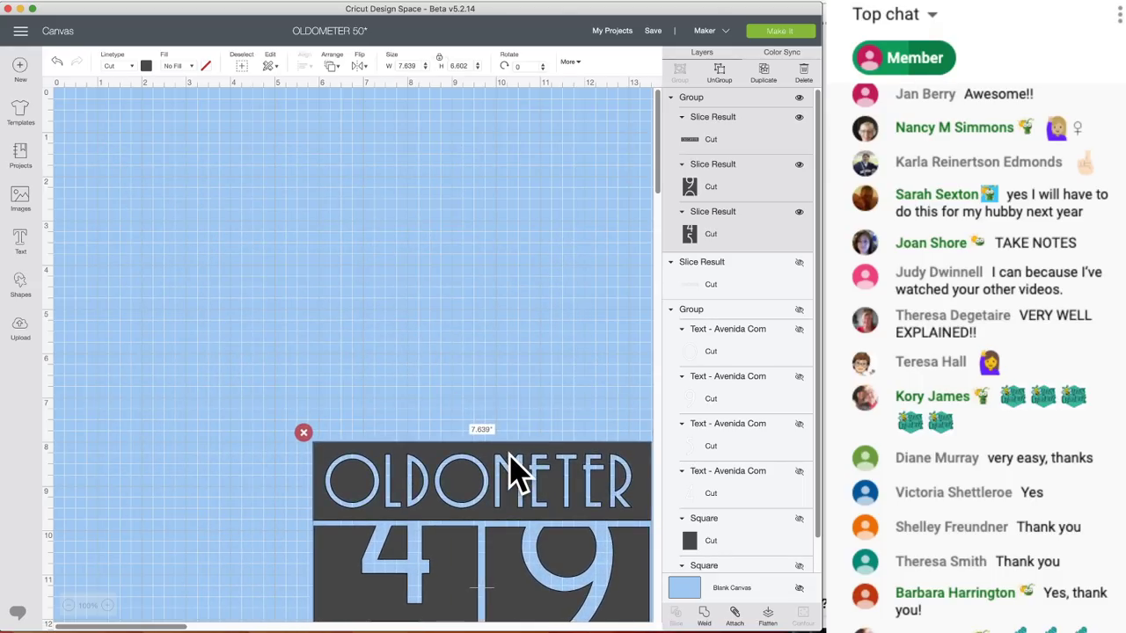
{"action": "left_click", "coordinate": [33, 285]}
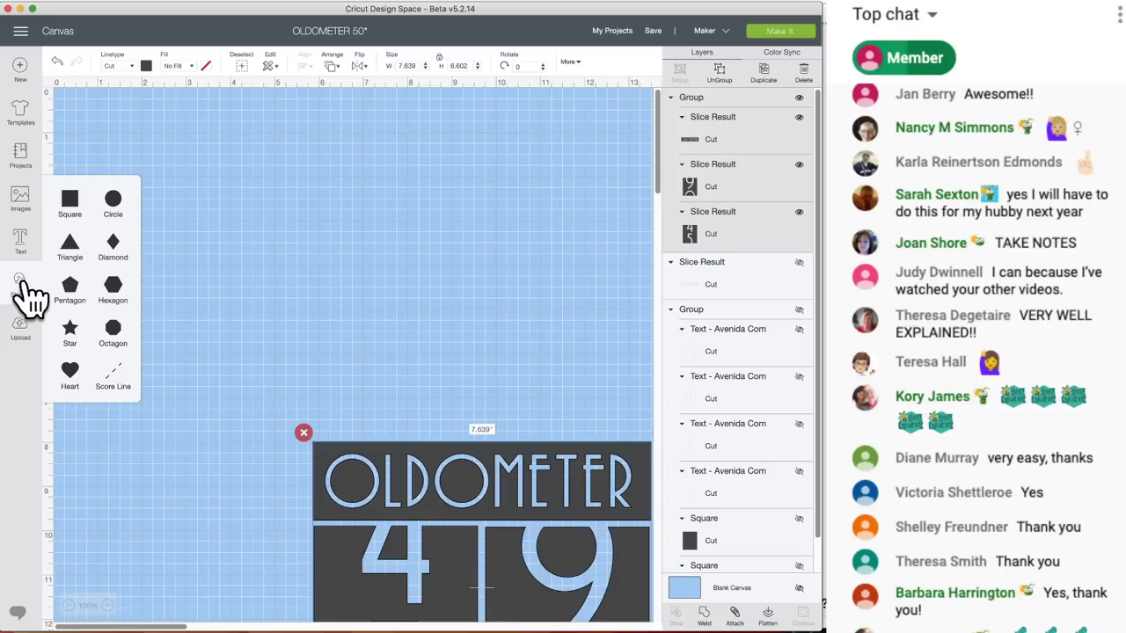
{"action": "left_click", "coordinate": [70, 199]}
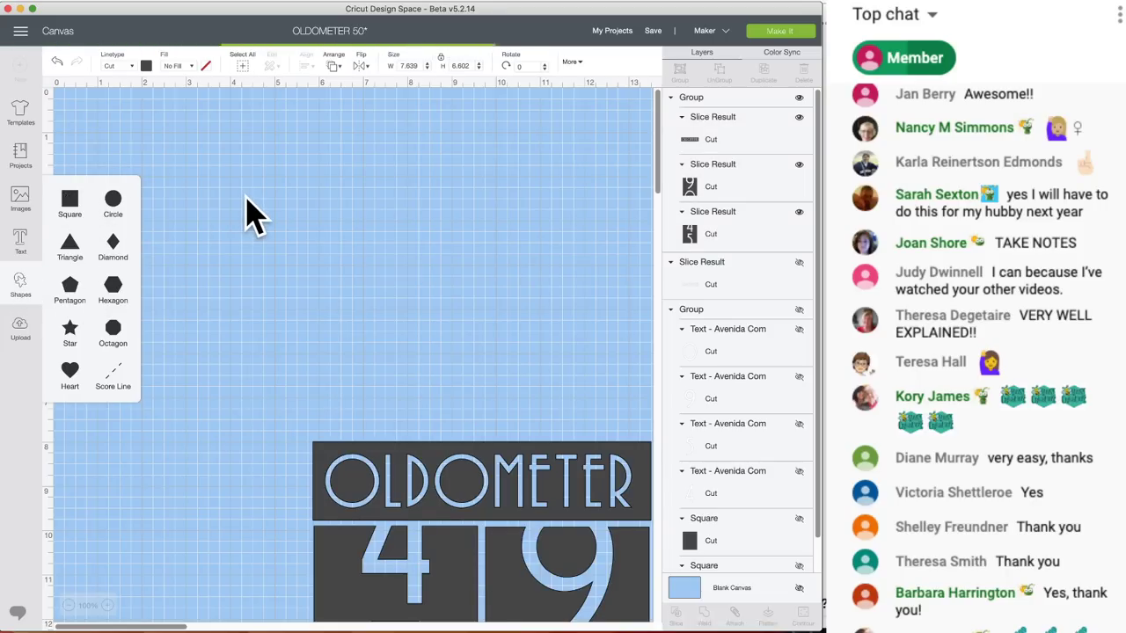
{"action": "left_click_drag", "start_coordinate": [251, 229], "coordinate": [346, 219]}
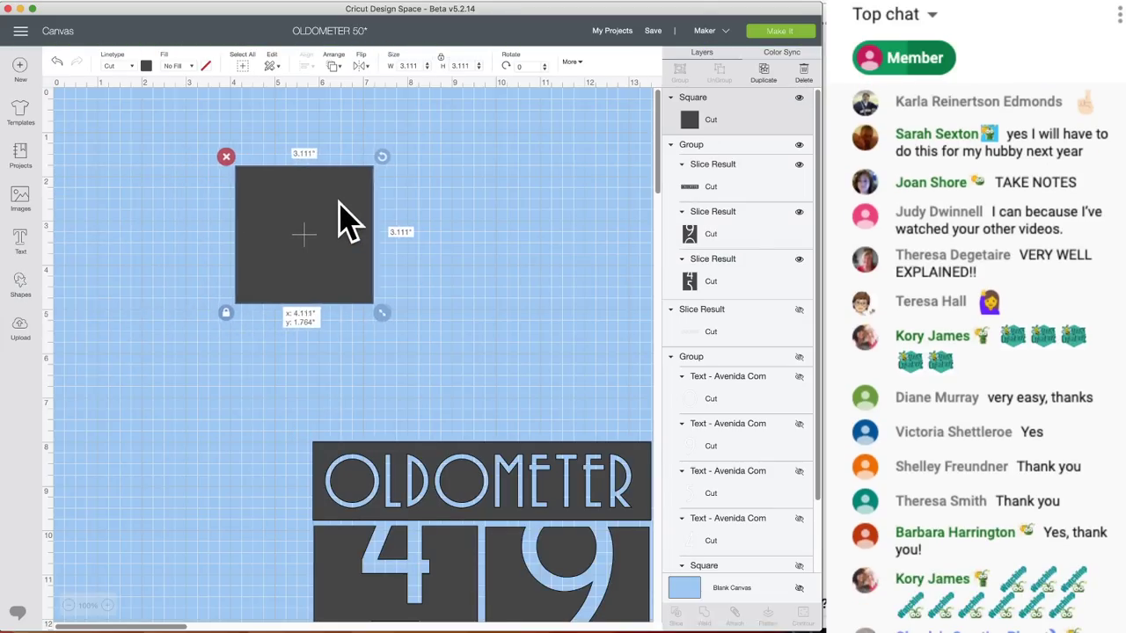
{"action": "left_click", "coordinate": [146, 65]}
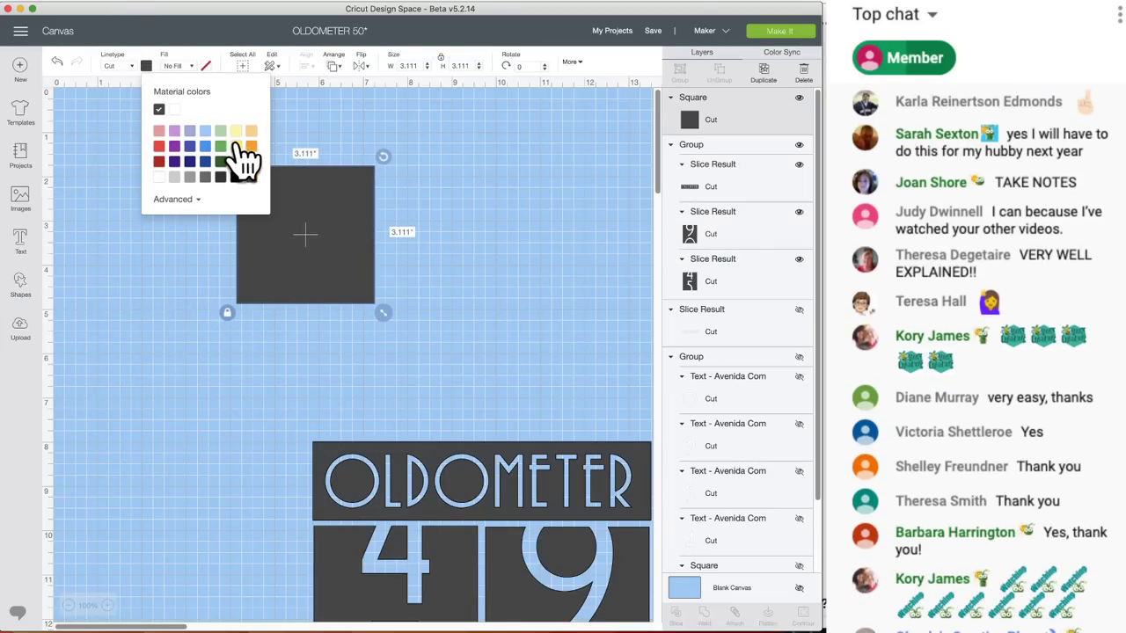
{"action": "left_click", "coordinate": [160, 177]}
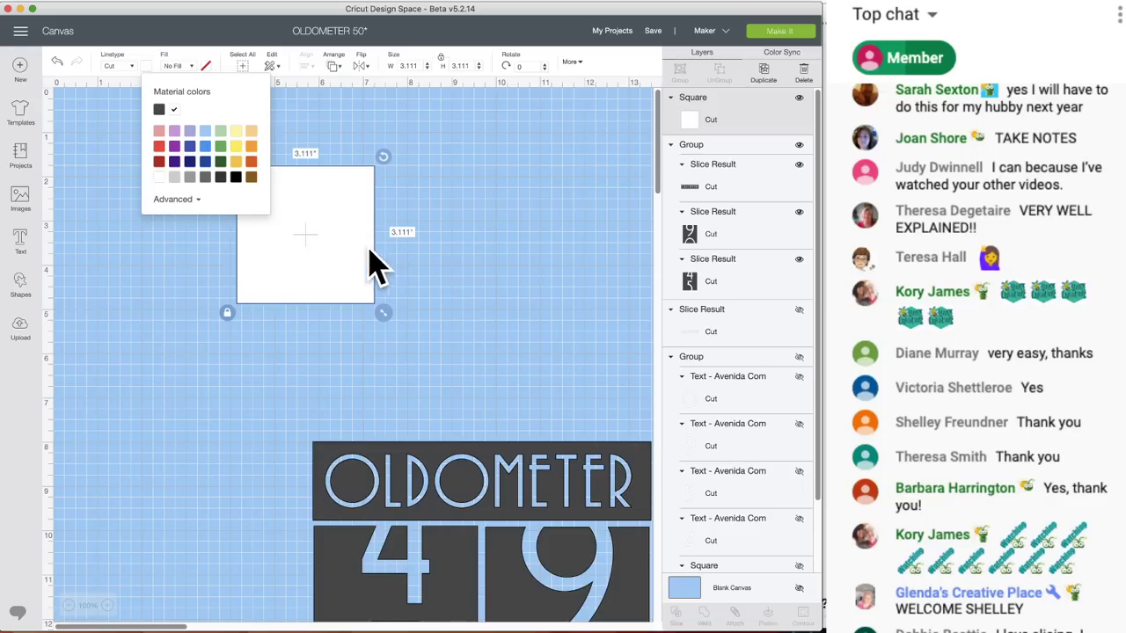
{"action": "left_click", "coordinate": [335, 254]}
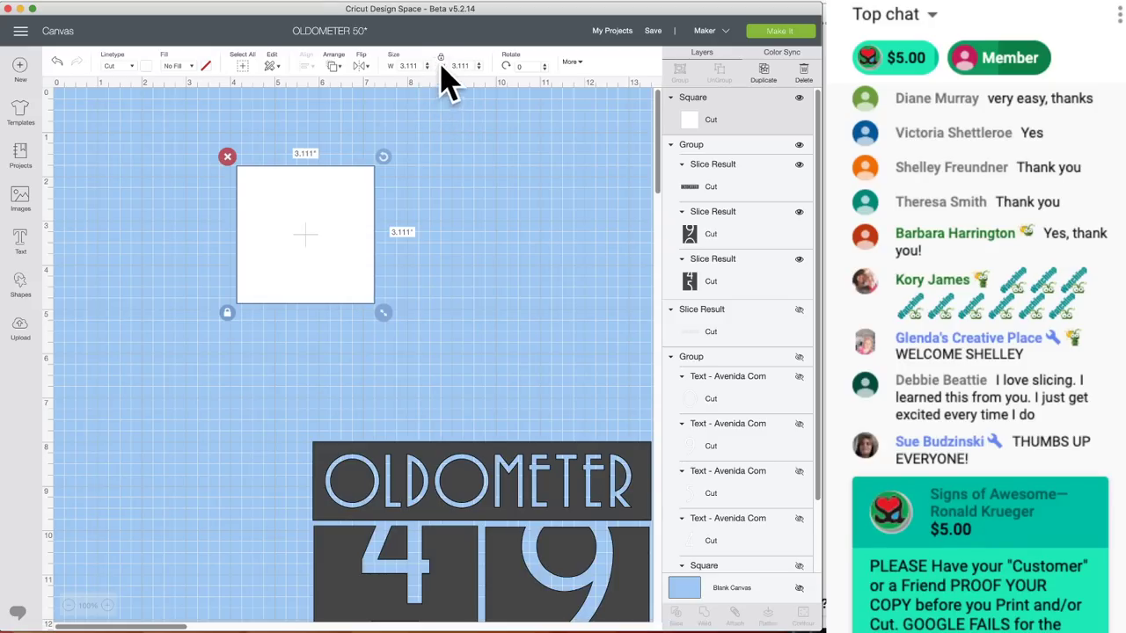
- Unlock the white square's proportions, resize it to 8.5 by 5.5 inches, and position it above the OLDOMETER design
{"action": "left_click", "coordinate": [442, 59]}
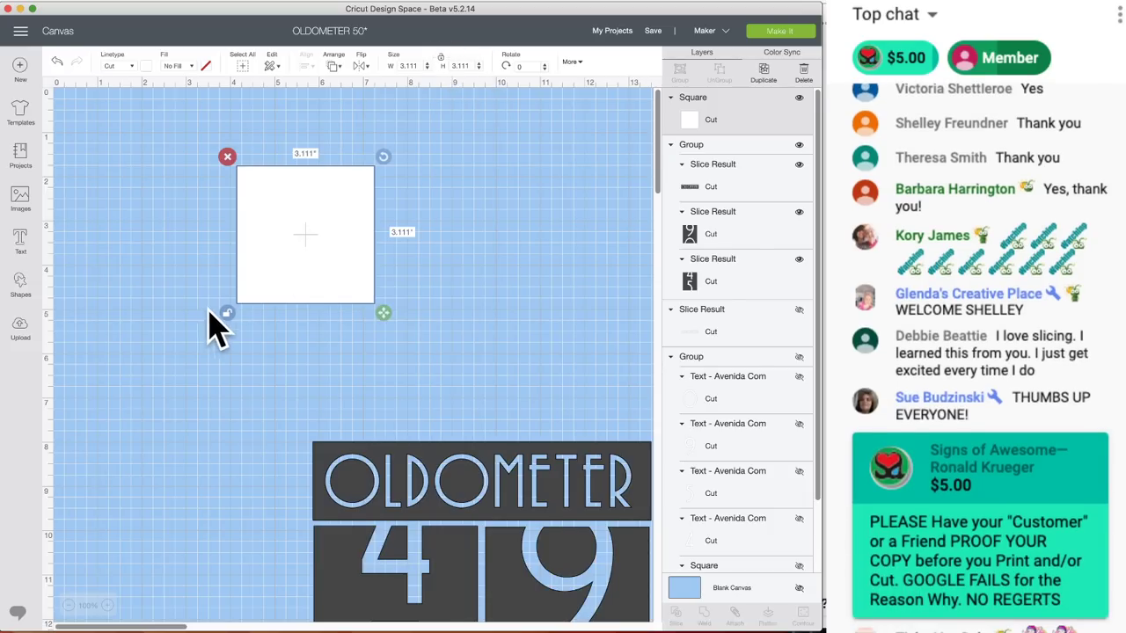
{"action": "left_click", "coordinate": [413, 66]}
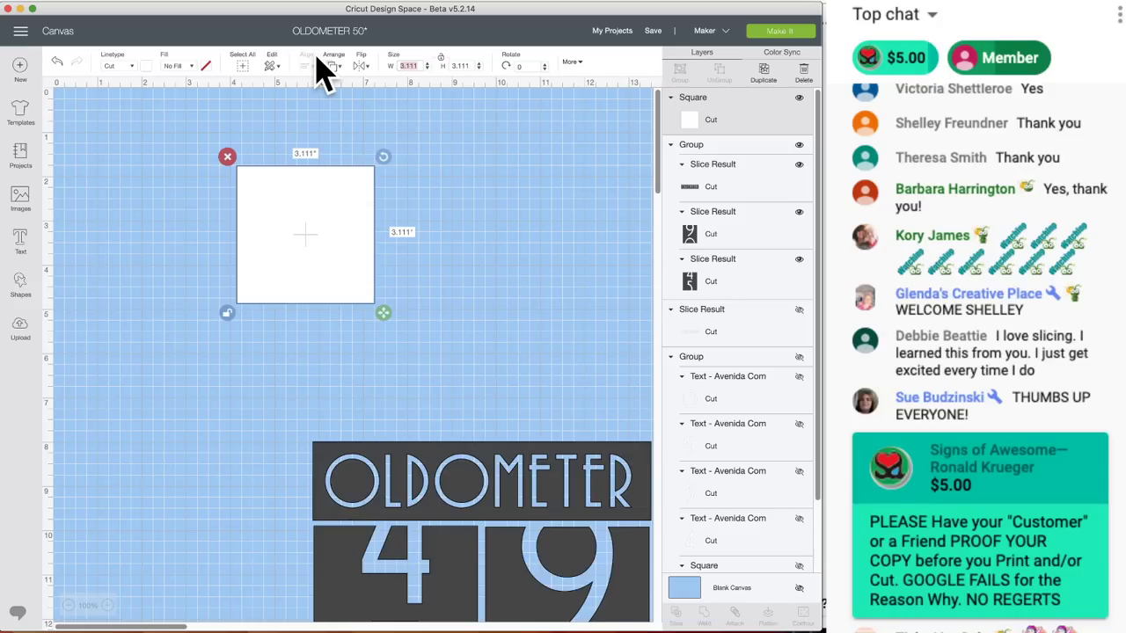
{"action": "type", "text": "8.5"}
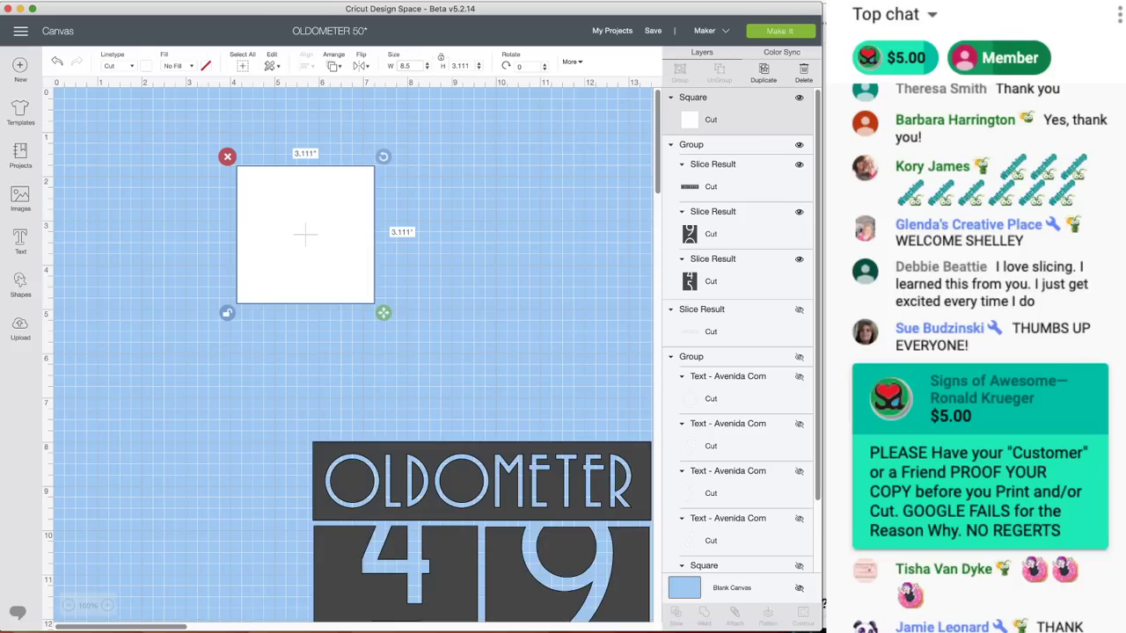
{"action": "key", "text": "Return"}
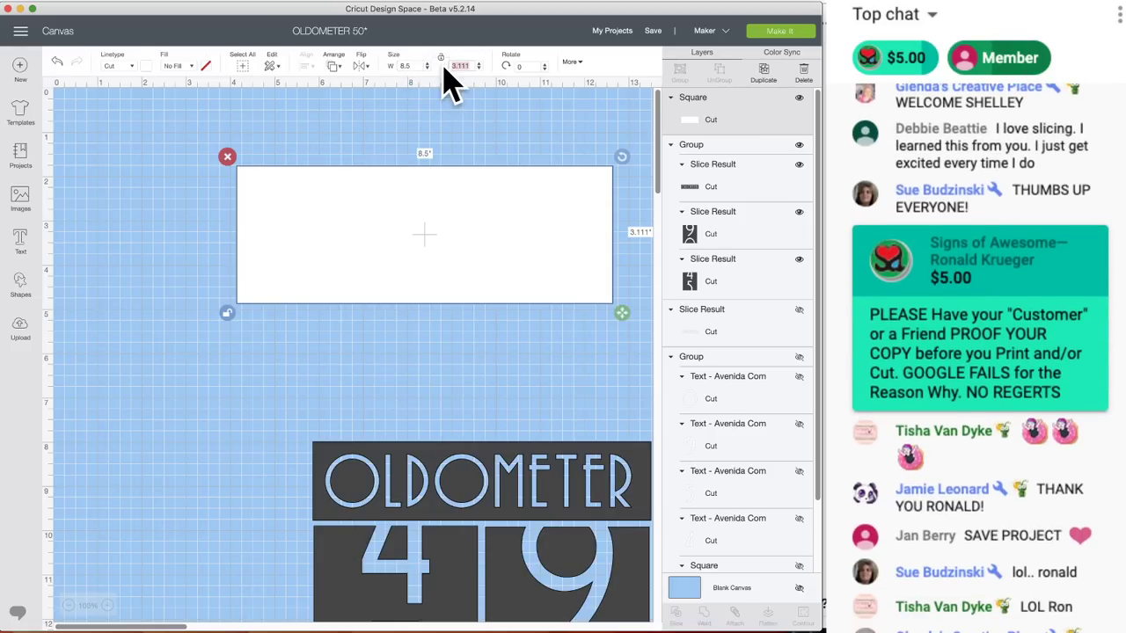
{"action": "type", "text": "5"}
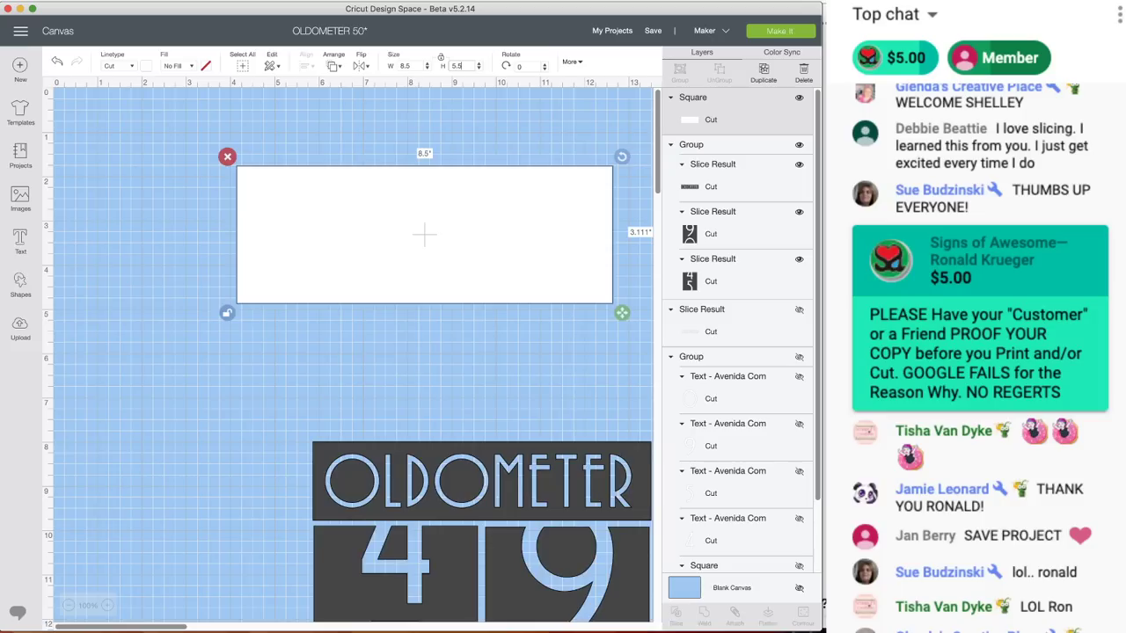
{"action": "type", "text": ".5"}
{"action": "key", "text": "Return"}
{"action": "left_click_drag", "start_coordinate": [442, 194], "coordinate": [376, 206]}
- Add a vertical score line near the middle of the white rectangle and set its height to 5.5 inches
{"action": "left_click", "coordinate": [20, 282]}
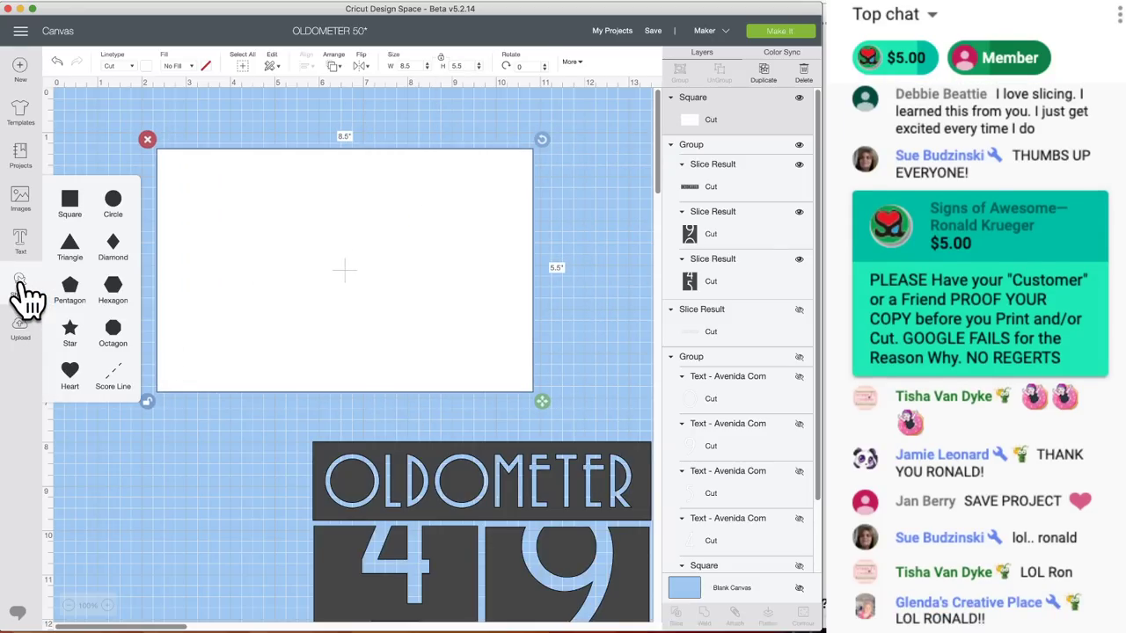
{"action": "left_click", "coordinate": [117, 381]}
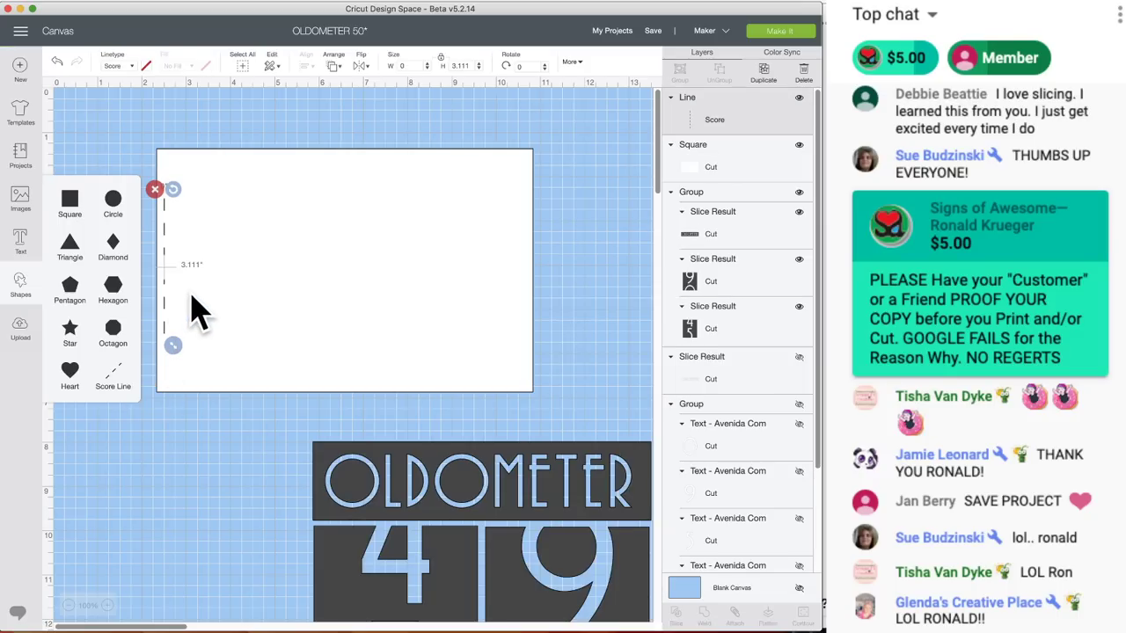
{"action": "left_click_drag", "start_coordinate": [174, 283], "coordinate": [344, 231]}
{"action": "left_click_drag", "start_coordinate": [345, 293], "coordinate": [347, 409]}
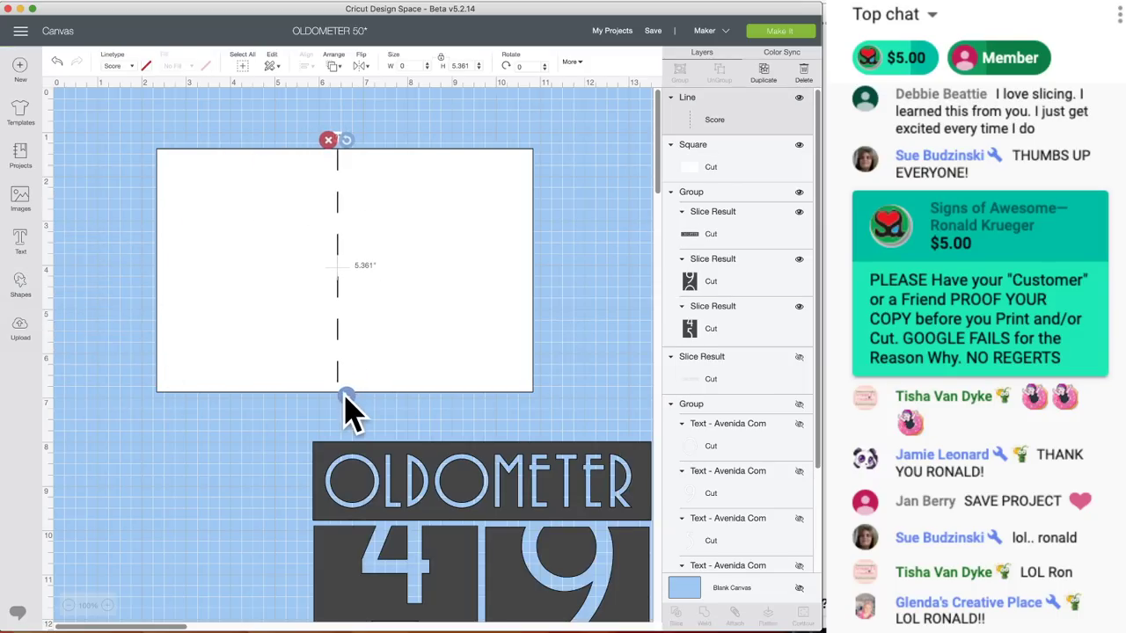
{"action": "left_click", "coordinate": [465, 66]}
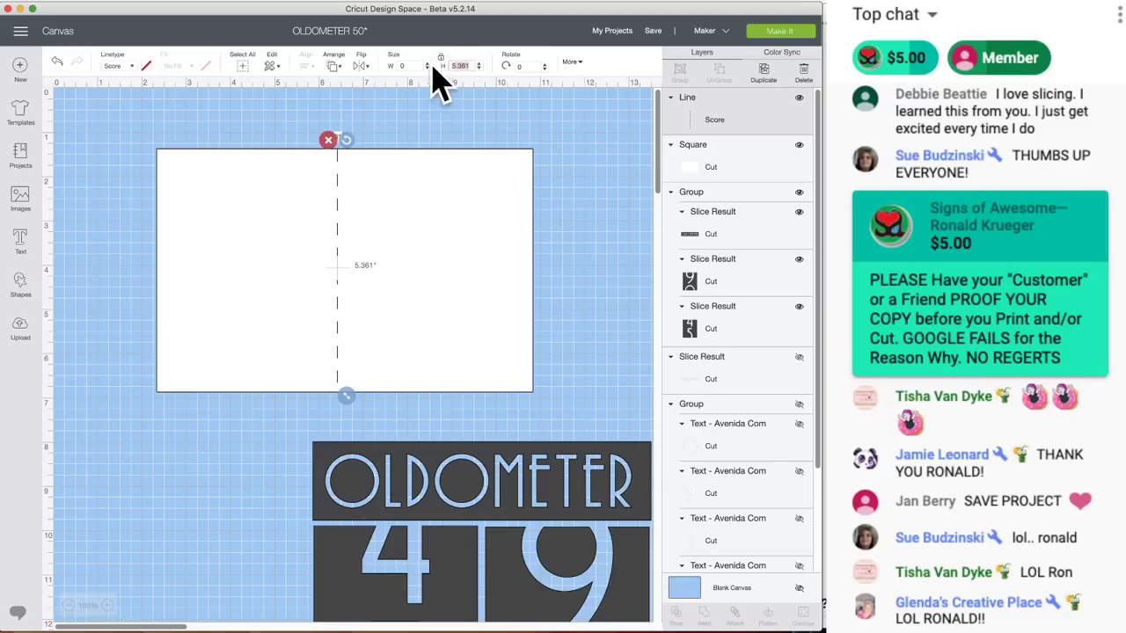
{"action": "type", "text": "5.5"}
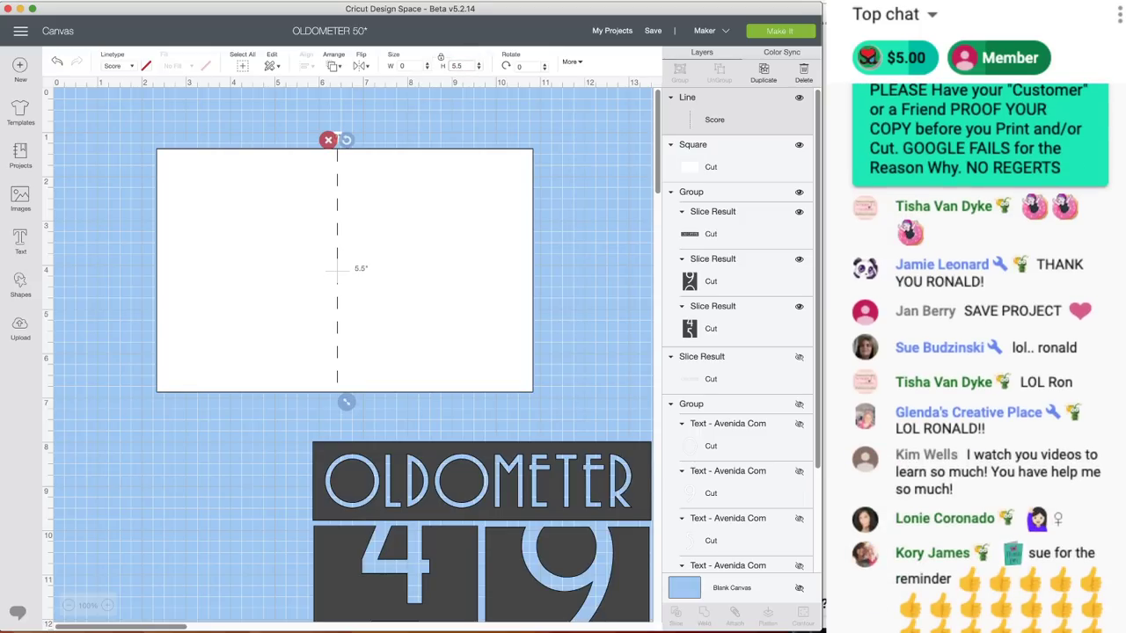
- Center the score line on the white rectangle and attach the two together as the card base
{"action": "left_click_drag", "start_coordinate": [315, 100], "coordinate": [423, 239]}
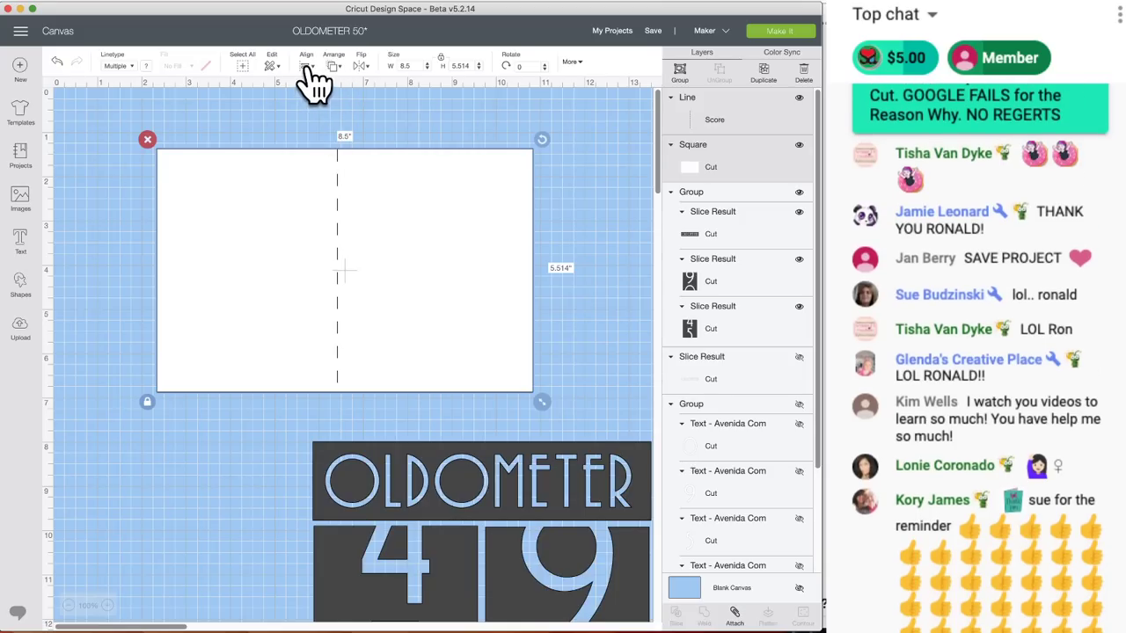
{"action": "left_click", "coordinate": [314, 77]}
{"action": "left_click", "coordinate": [343, 211]}
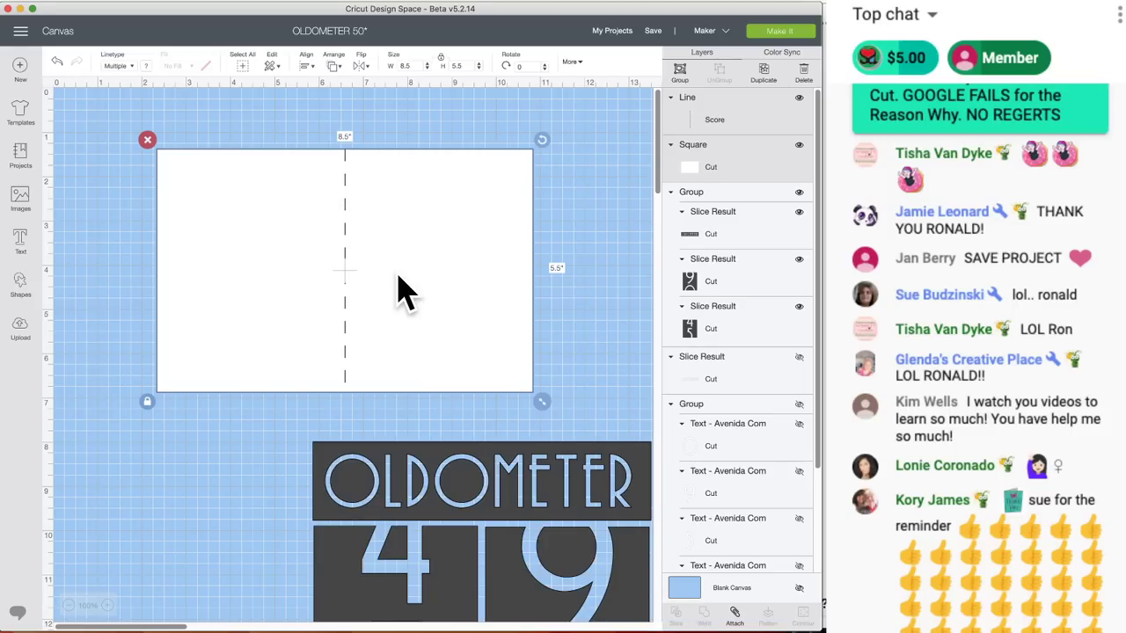
{"action": "left_click", "coordinate": [734, 615]}
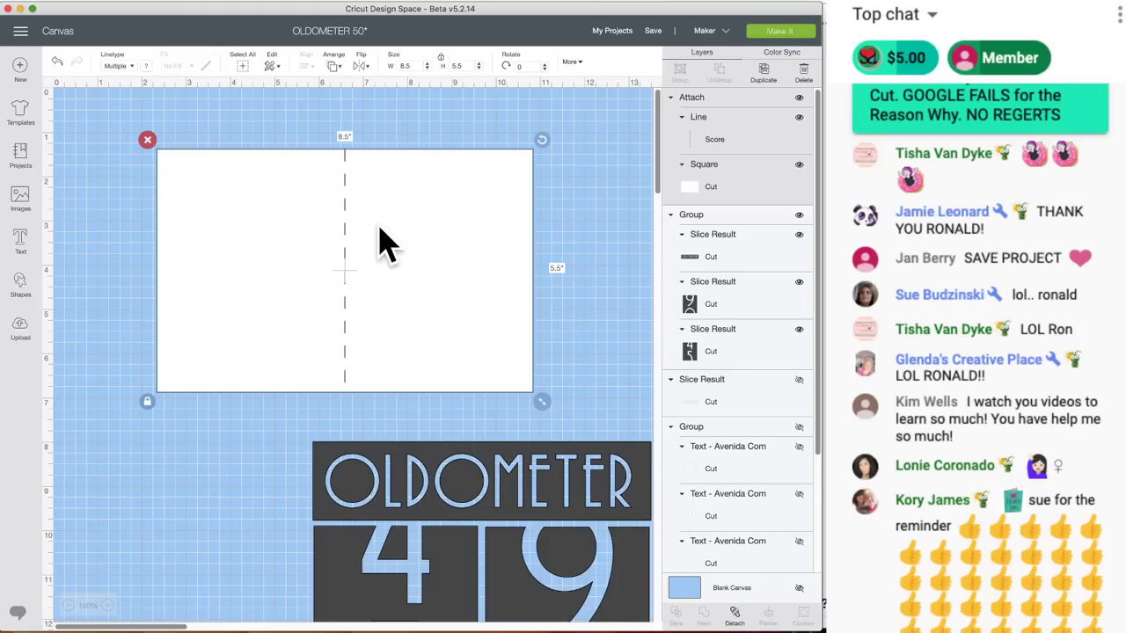
{"action": "mouse_move", "coordinate": [391, 225]}
{"action": "left_mouse_down"}
{"action": "mouse_move", "coordinate": [411, 218]}
{"action": "mouse_move", "coordinate": [407, 238]}
{"action": "left_mouse_up"}
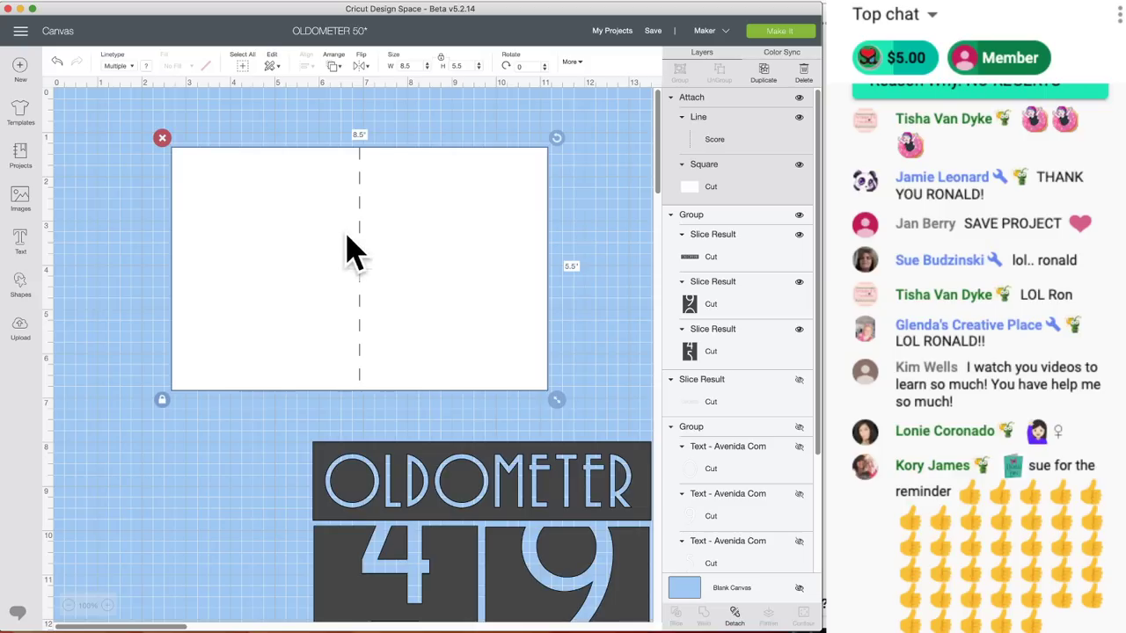
{"action": "left_click_drag", "start_coordinate": [402, 201], "coordinate": [385, 204]}
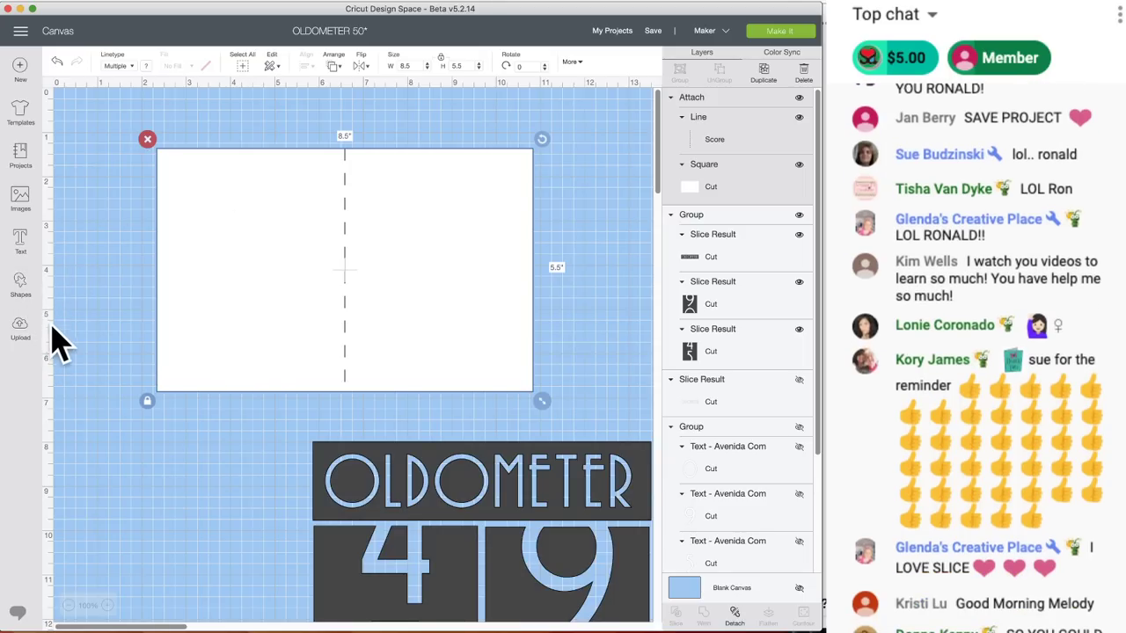
- Add a red rectangle about 3.75 by 5.03 inches on the left half of the card base, inside its edges
{"action": "left_click", "coordinate": [20, 290]}
{"action": "left_click", "coordinate": [74, 199]}
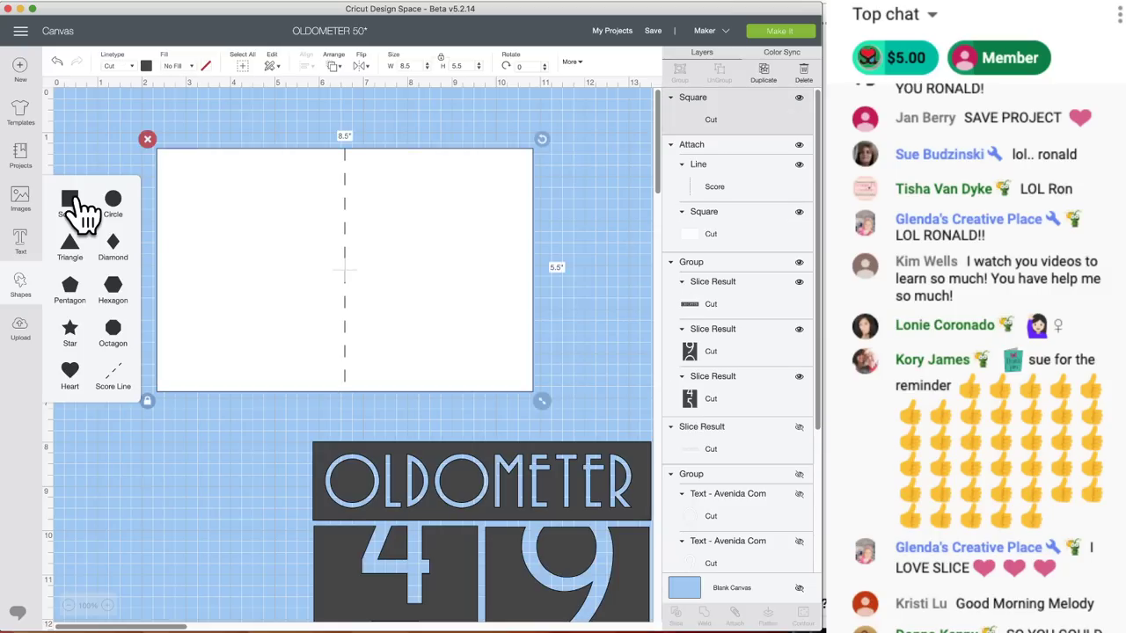
{"action": "left_click_drag", "start_coordinate": [233, 238], "coordinate": [220, 186]}
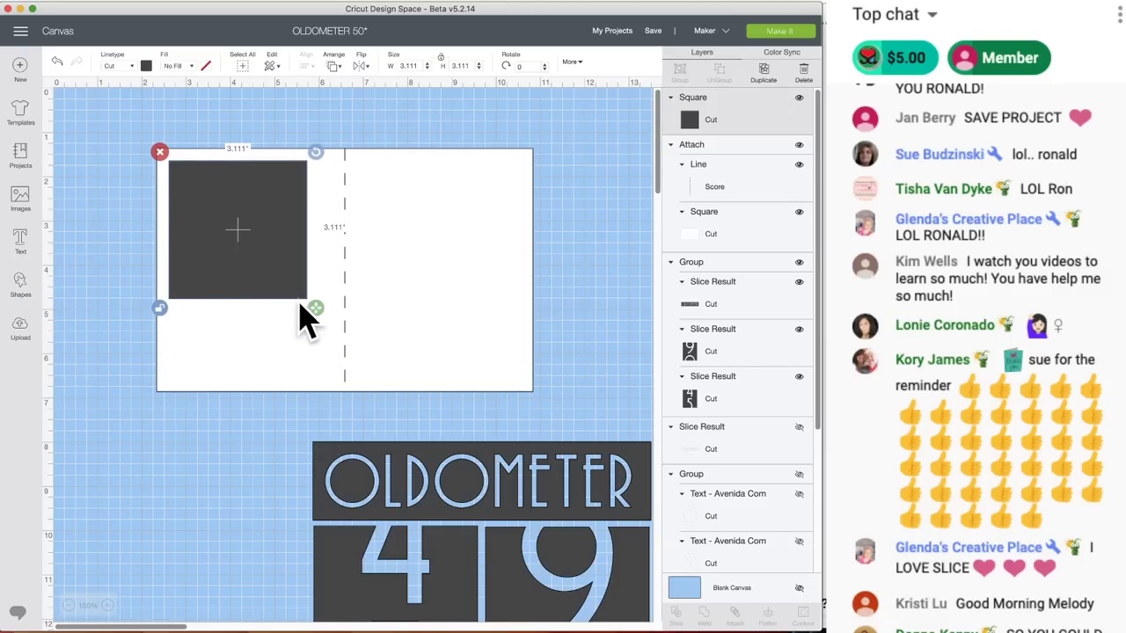
{"action": "left_click_drag", "start_coordinate": [316, 308], "coordinate": [294, 365]}
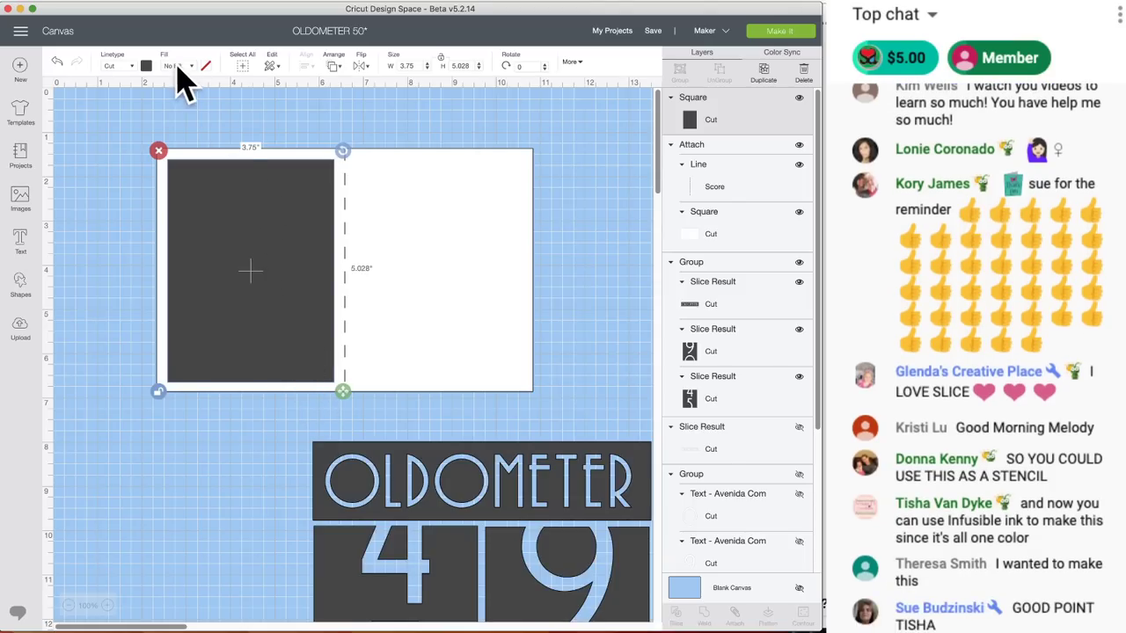
{"action": "left_click", "coordinate": [146, 66]}
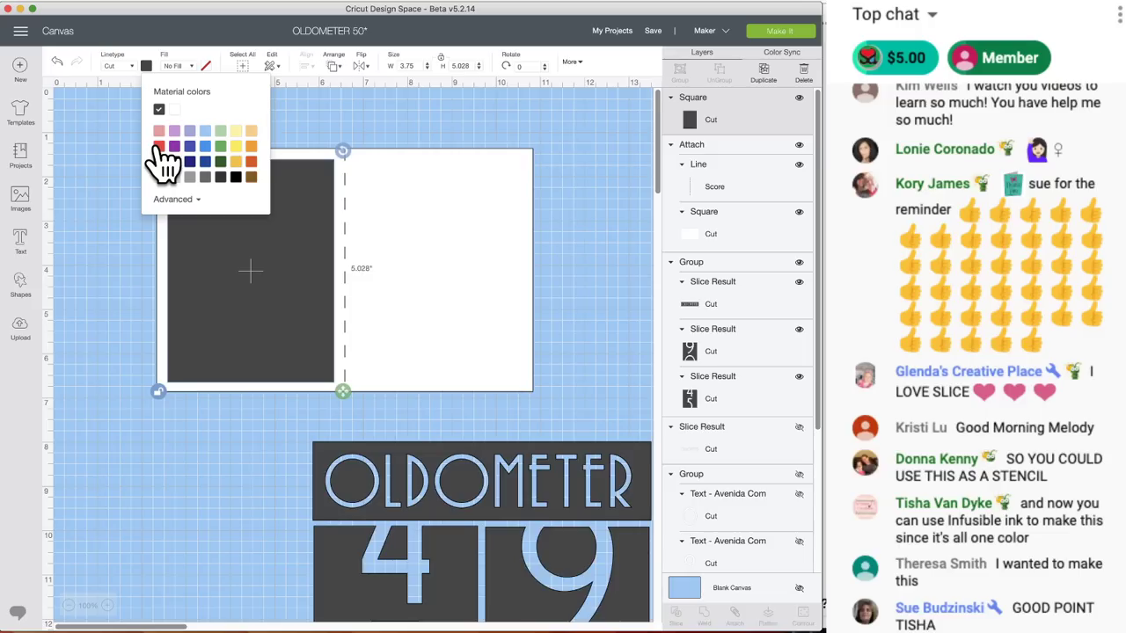
{"action": "left_click", "coordinate": [159, 147]}
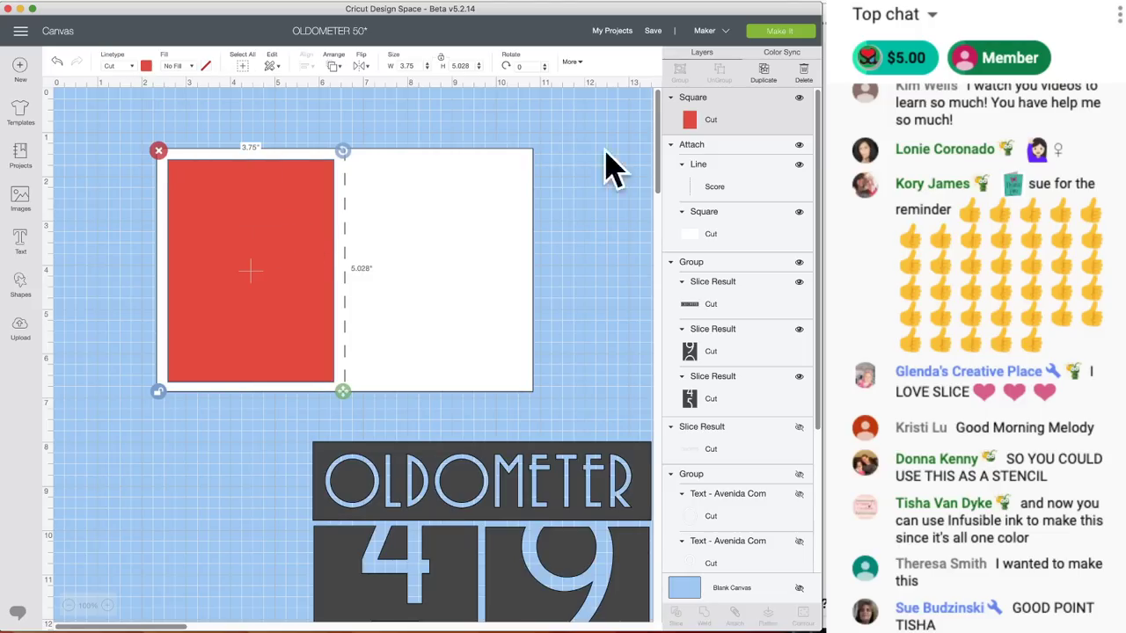
- Duplicate the red rectangle and recolor the copy blue
{"action": "left_click", "coordinate": [763, 74]}
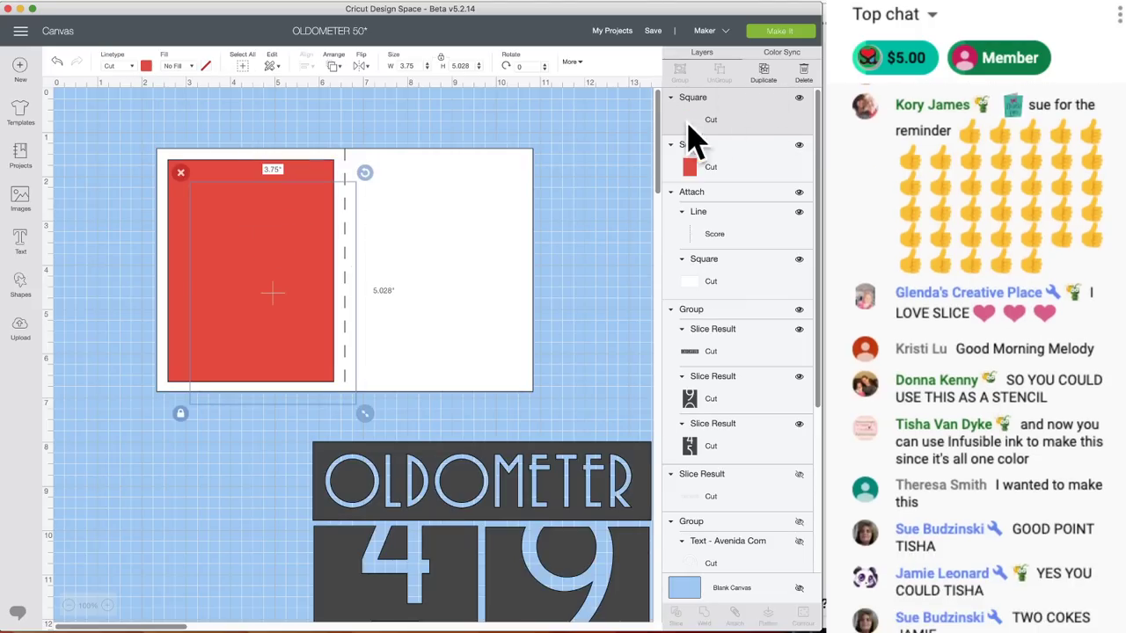
{"action": "left_click", "coordinate": [147, 66]}
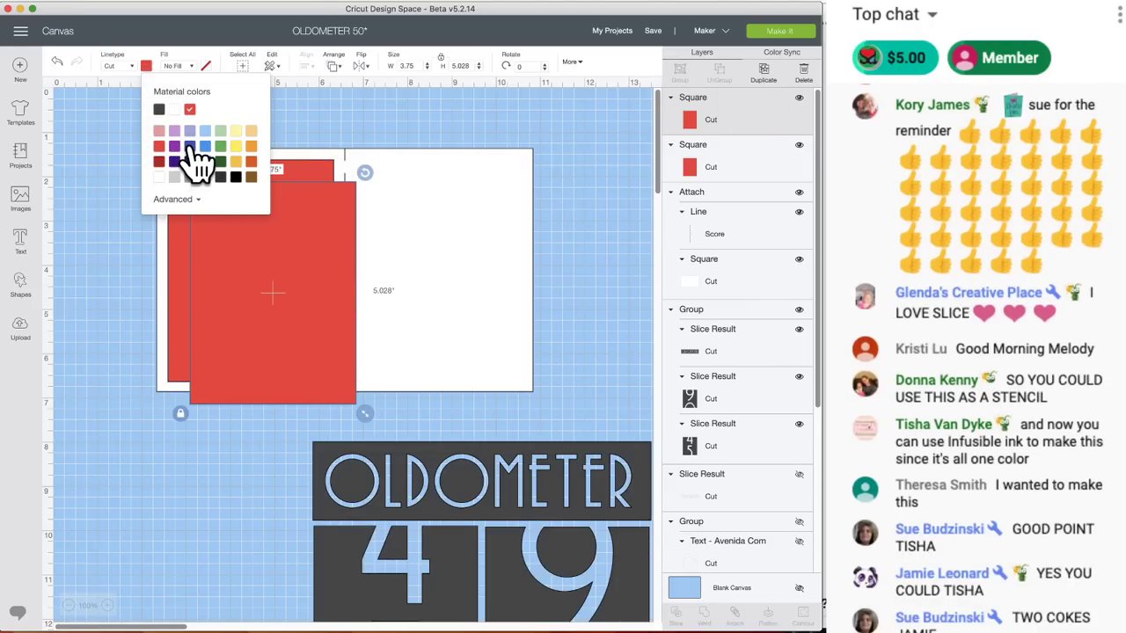
{"action": "left_click", "coordinate": [191, 146]}
- Resize the blue rectangle to about 3.54 by 4.82 inches and position it inside the red one, leaving a thin, even border
{"action": "left_click_drag", "start_coordinate": [312, 297], "coordinate": [300, 282]}
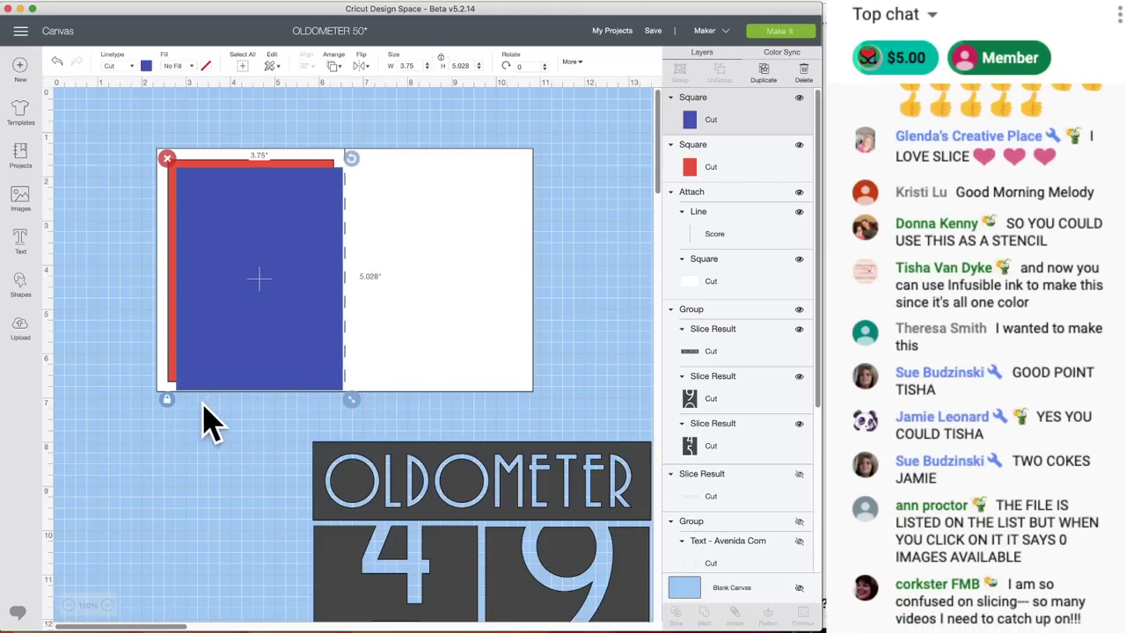
{"action": "left_click_drag", "start_coordinate": [350, 401], "coordinate": [335, 388]}
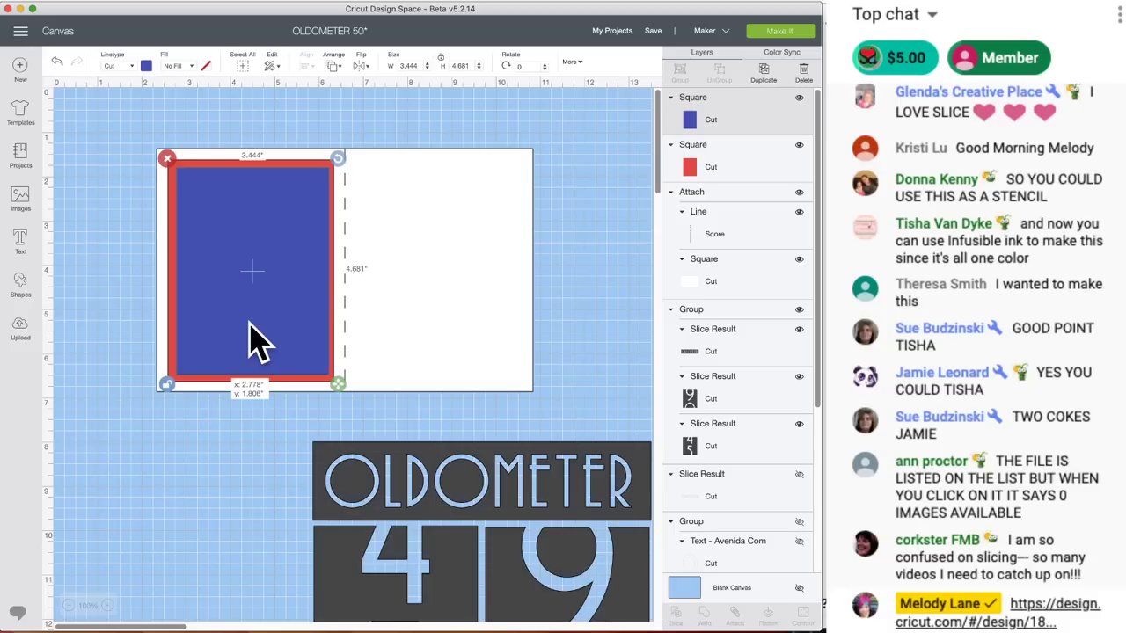
{"action": "left_click_drag", "start_coordinate": [249, 338], "coordinate": [246, 334]}
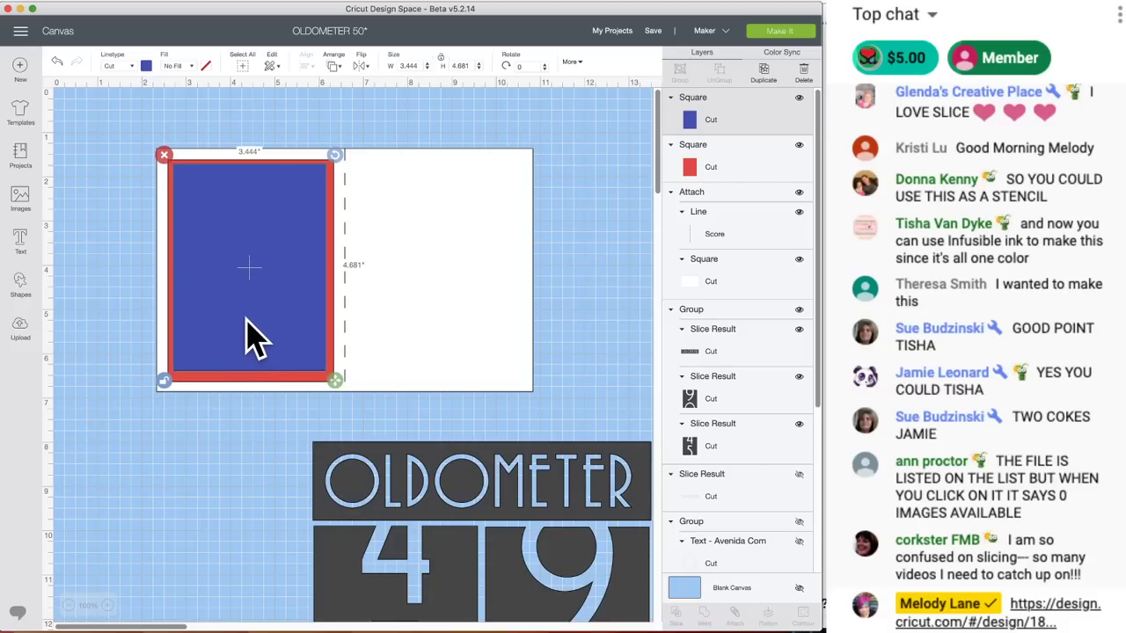
{"action": "left_click_drag", "start_coordinate": [331, 381], "coordinate": [312, 365]}
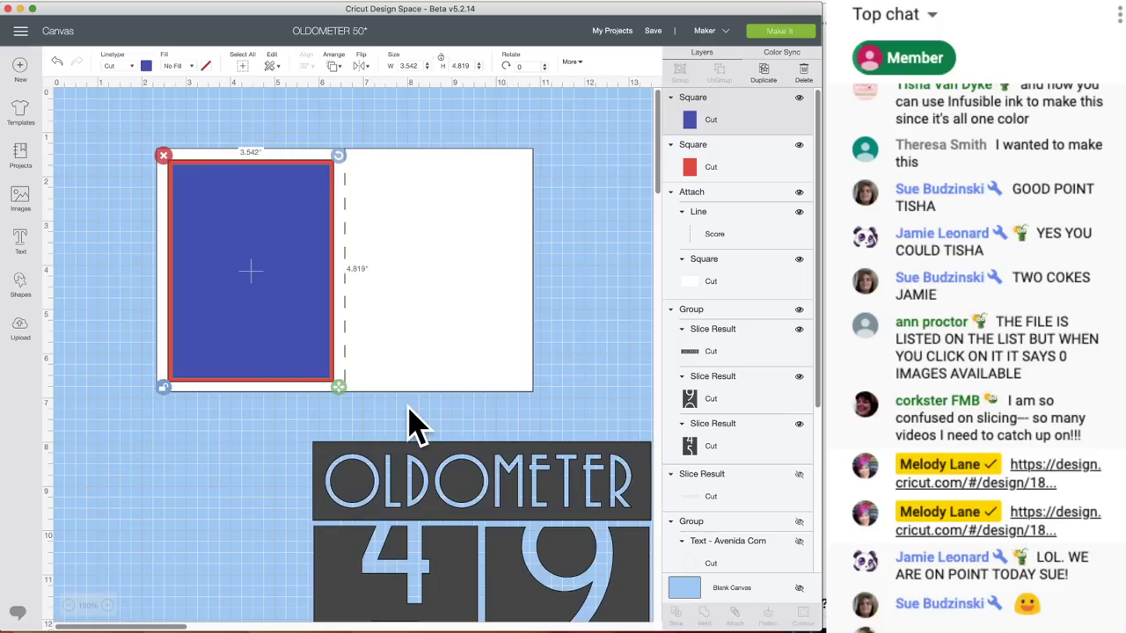
{"action": "scroll", "coordinate": [414, 427], "scroll_direction": "down", "scroll_amount": 6}
{"action": "scroll", "coordinate": [413, 427], "scroll_direction": "right", "scroll_amount": 3}
{"action": "scroll", "coordinate": [414, 426], "scroll_direction": "left", "scroll_amount": 3}
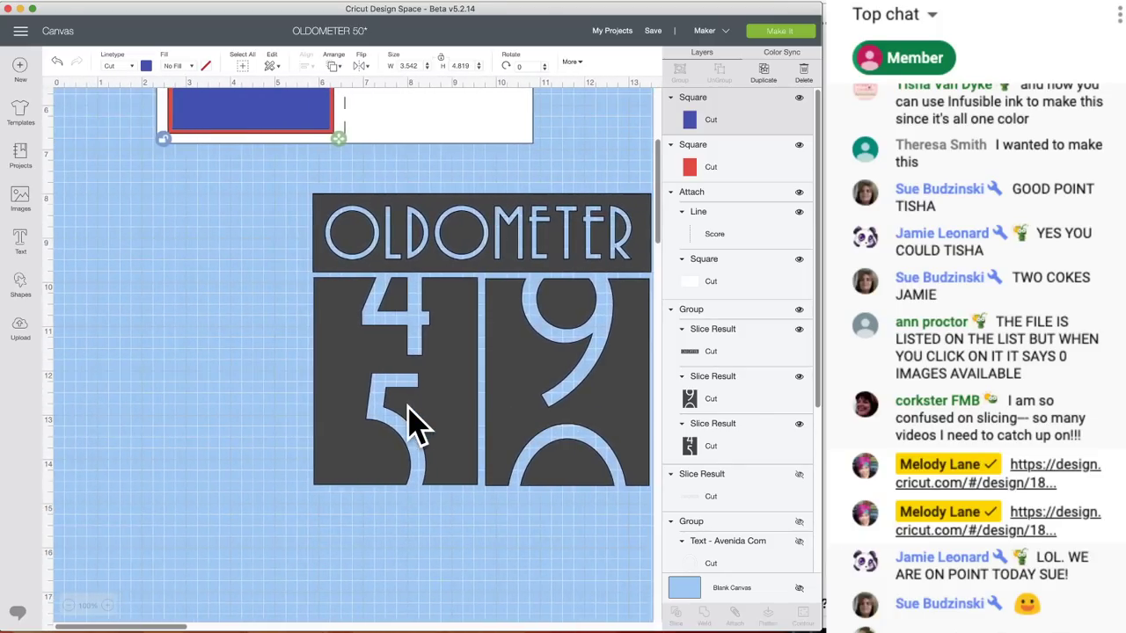
{"action": "scroll", "coordinate": [413, 427], "scroll_direction": "up", "scroll_amount": 6}
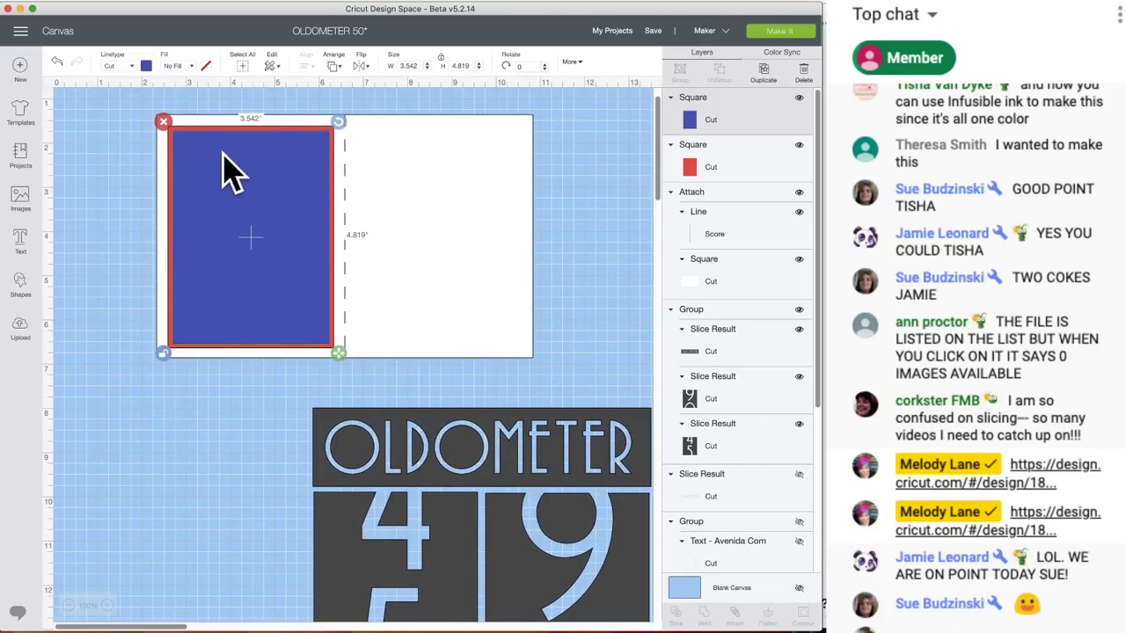
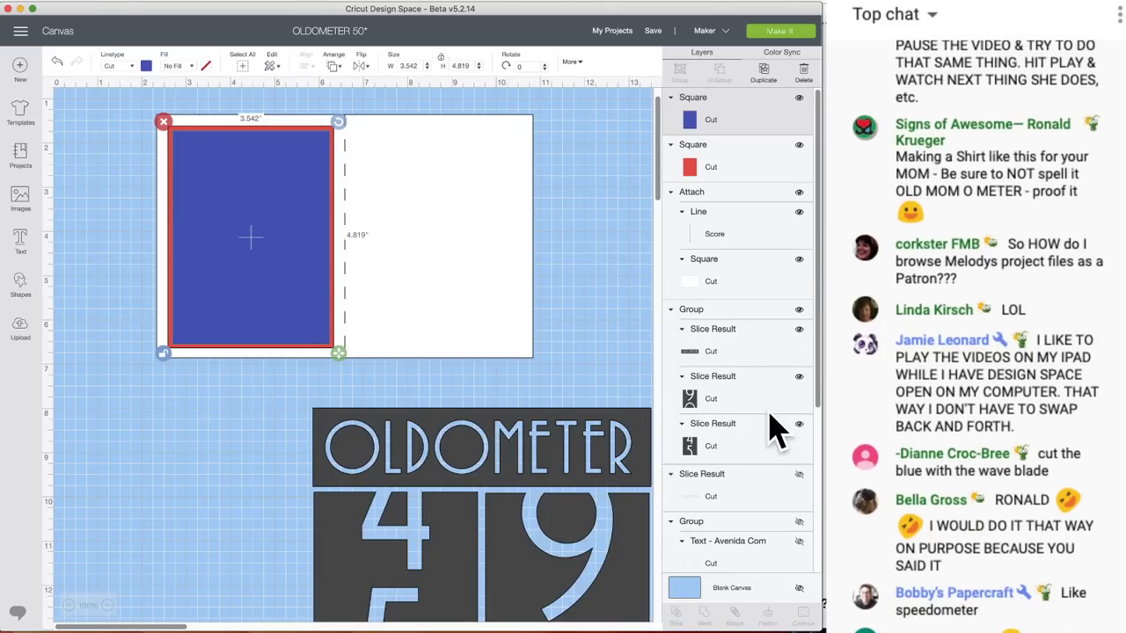
- Unhide the group of white digits on two dark squares and hide the group of sliced OLDOMETER panels
{"action": "scroll", "coordinate": [780, 432], "scroll_direction": "down", "scroll_amount": 5}
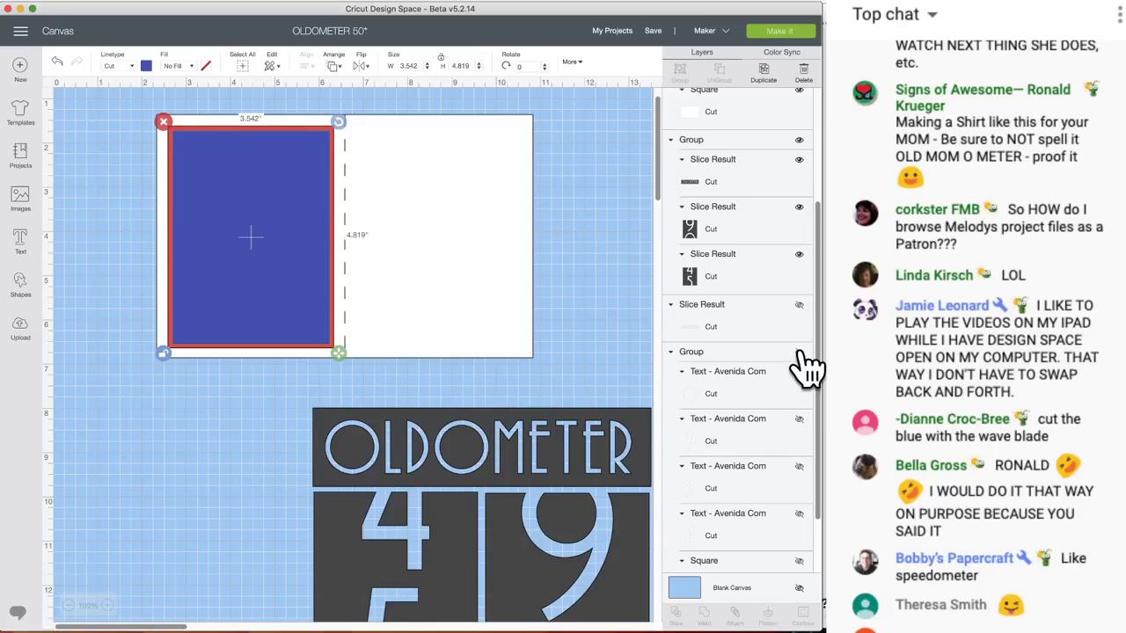
{"action": "left_click", "coordinate": [801, 352]}
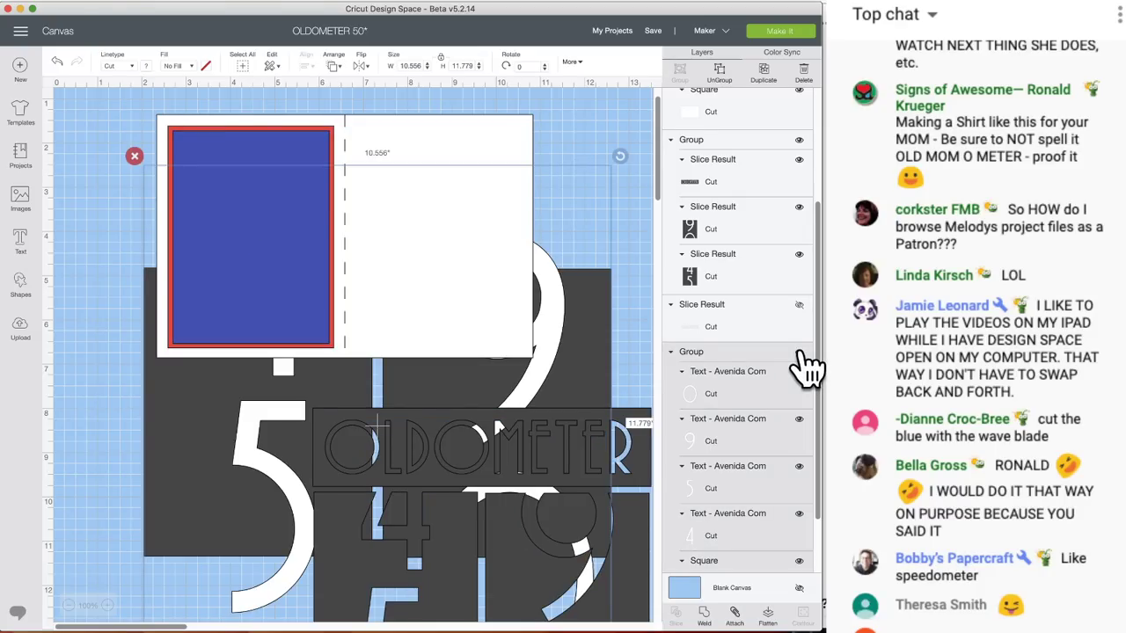
{"action": "scroll", "coordinate": [748, 397], "scroll_direction": "up", "scroll_amount": 5}
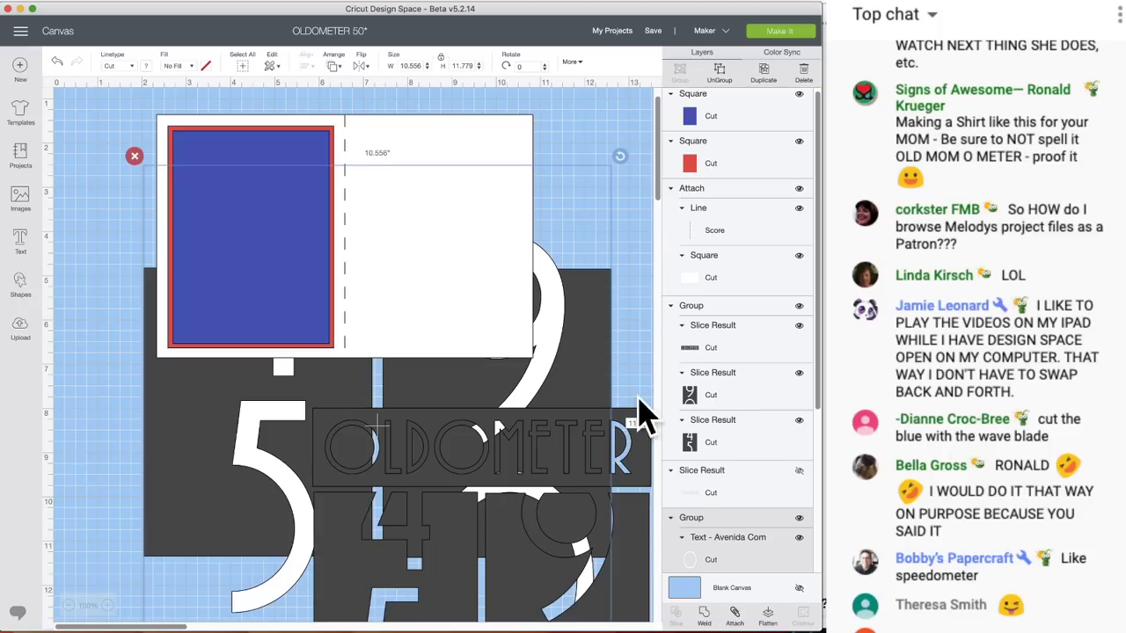
{"action": "left_click_drag", "start_coordinate": [563, 453], "coordinate": [518, 403]}
{"action": "left_click", "coordinate": [799, 159]}
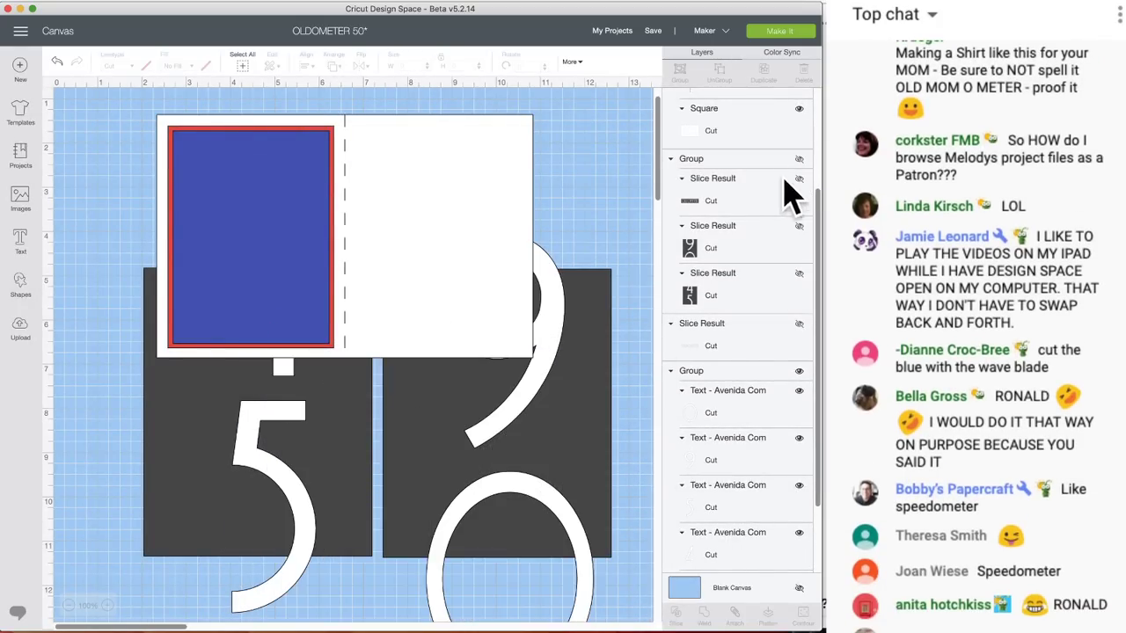
{"action": "scroll", "coordinate": [774, 395], "scroll_direction": "down", "scroll_amount": 2}
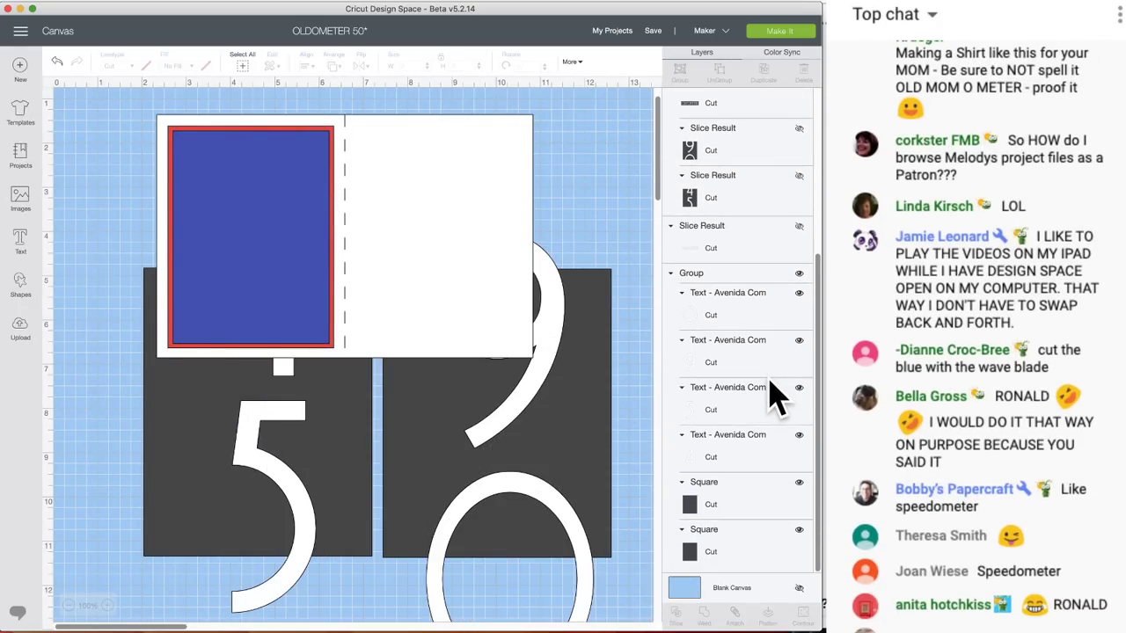
{"action": "scroll", "coordinate": [775, 396], "scroll_direction": "up", "scroll_amount": 5}
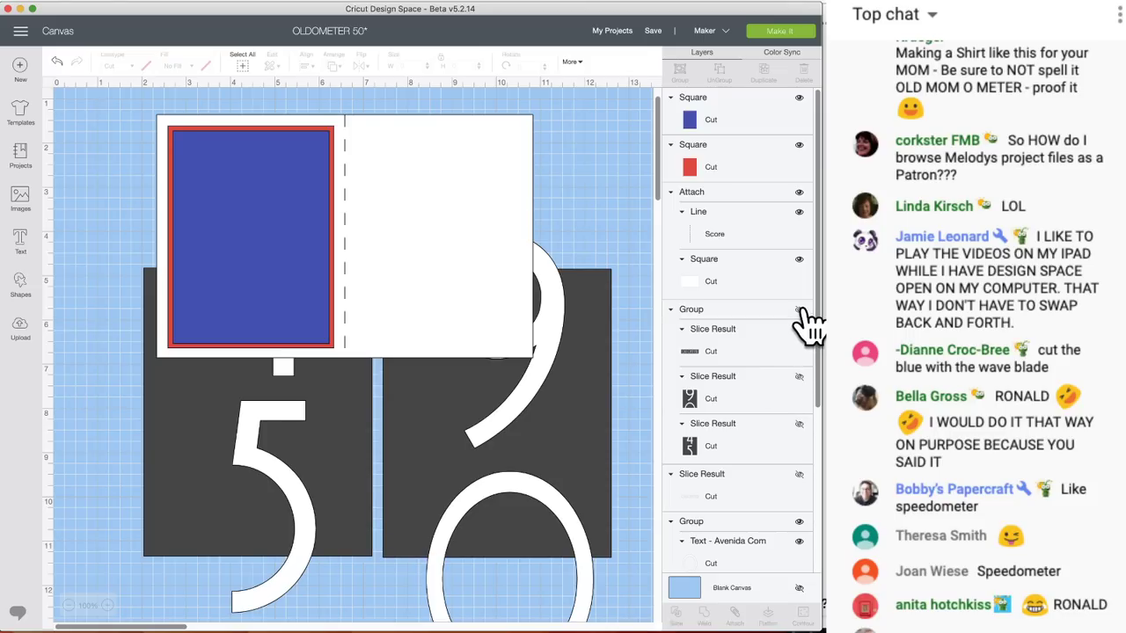
{"action": "left_click", "coordinate": [801, 310]}
{"action": "left_click", "coordinate": [801, 309]}
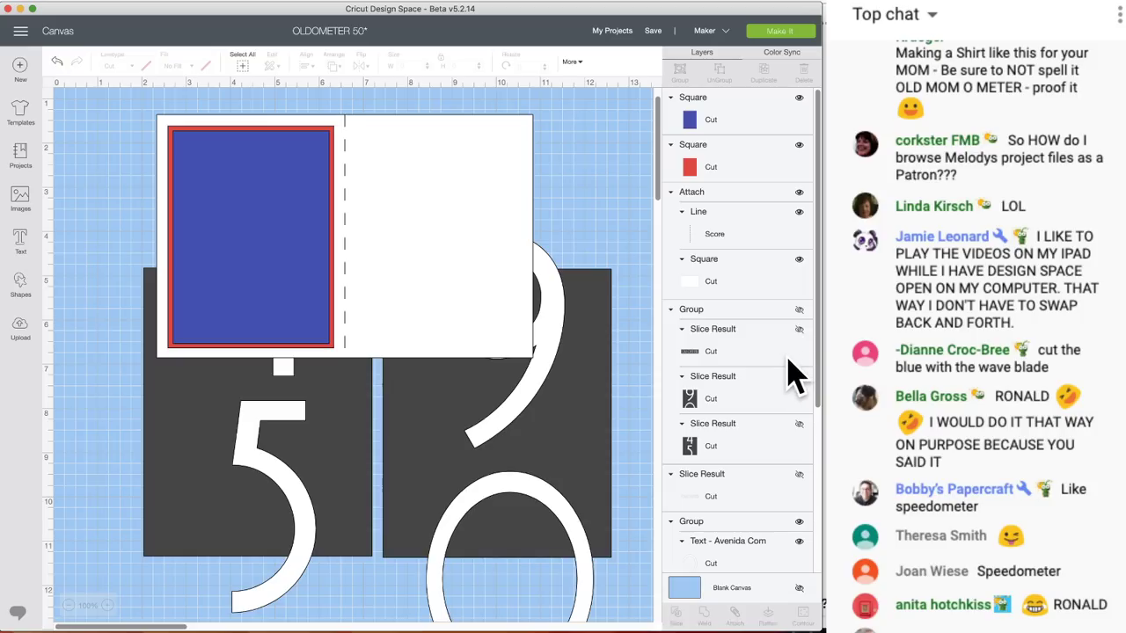
- Unhide the white OLDOMETER lettering and bring it to the front of the card panels
{"action": "scroll", "coordinate": [791, 378], "scroll_direction": "down", "scroll_amount": 5}
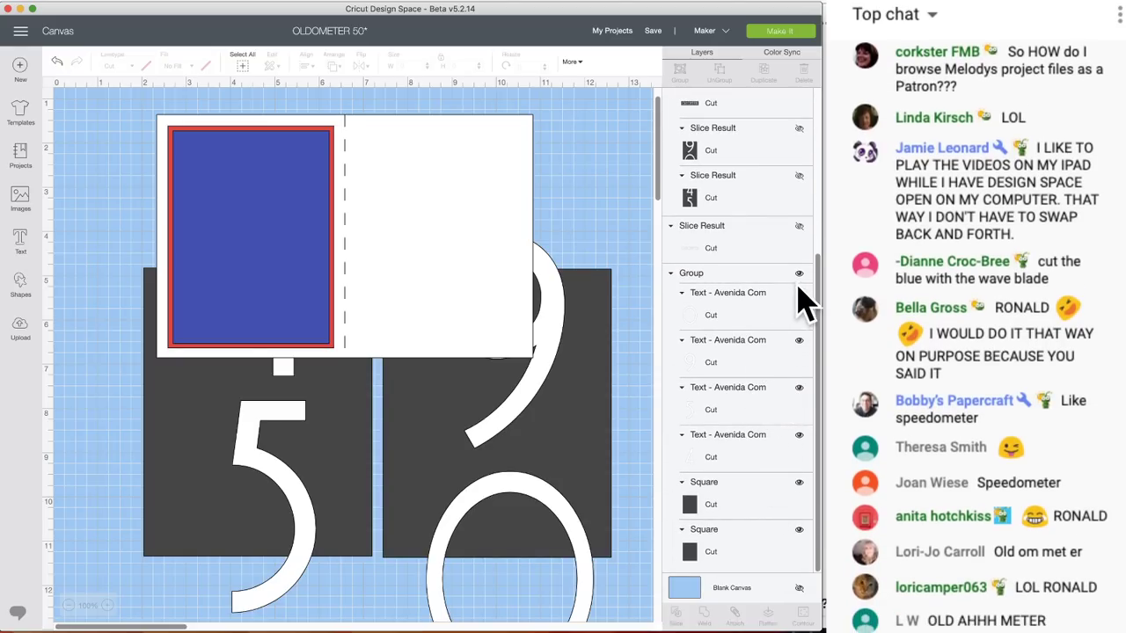
{"action": "scroll", "coordinate": [754, 554], "scroll_direction": "up", "scroll_amount": 5}
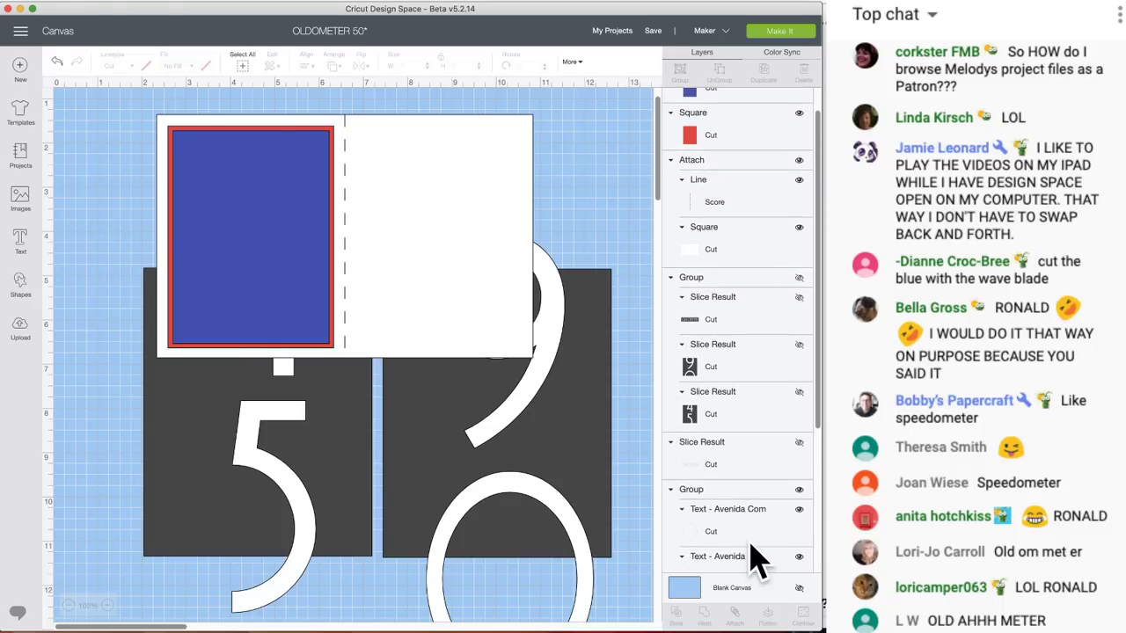
{"action": "left_click", "coordinate": [799, 458]}
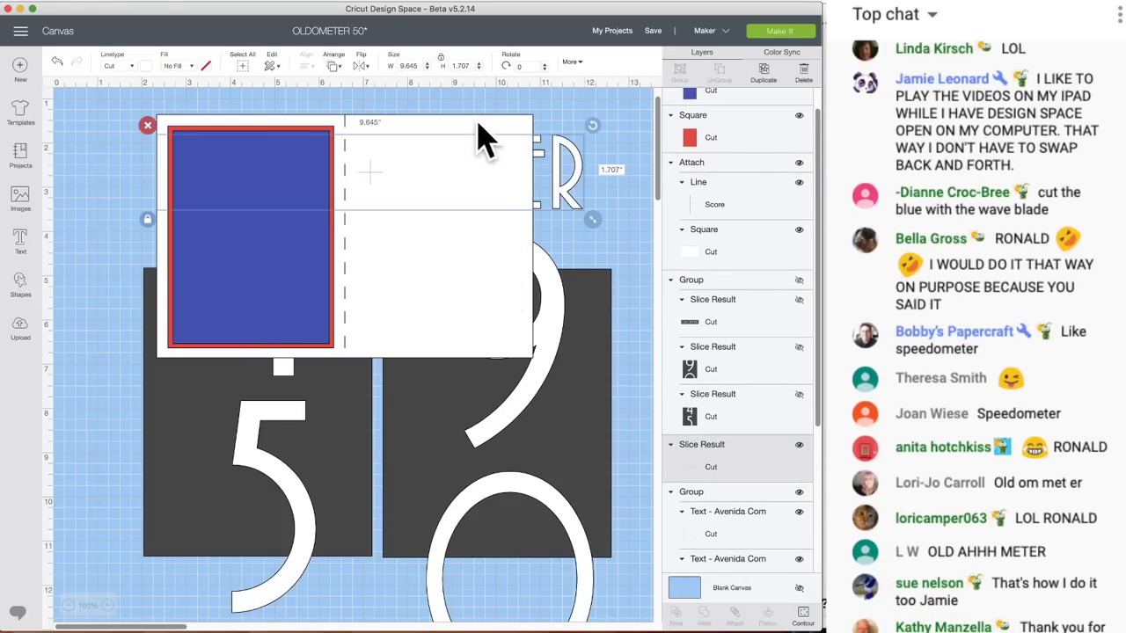
{"action": "left_click", "coordinate": [334, 66]}
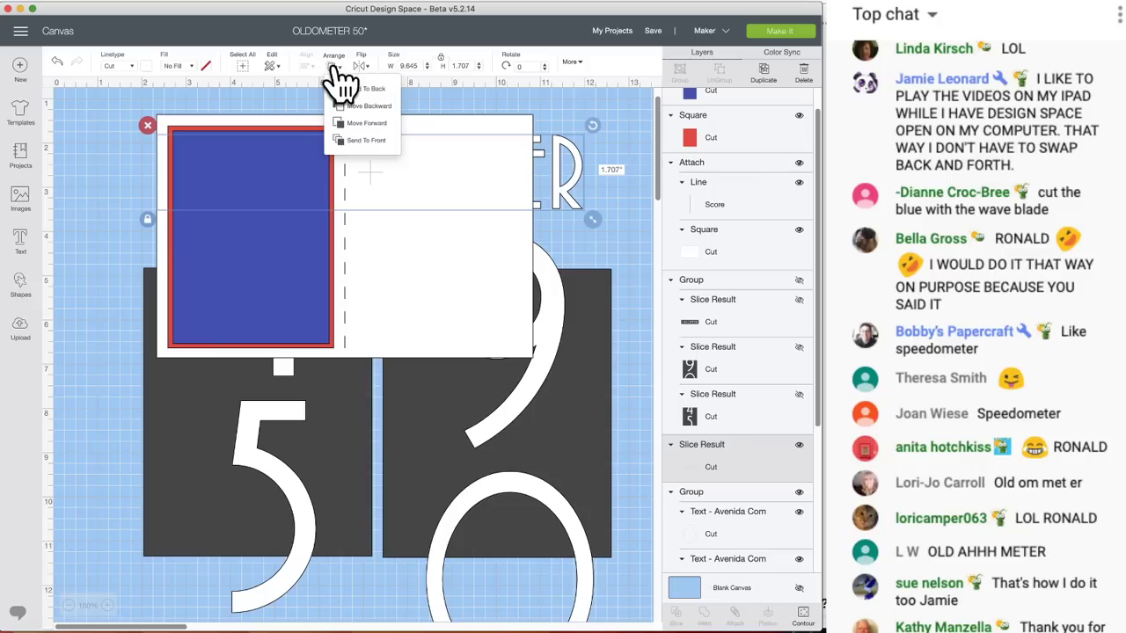
{"action": "left_click", "coordinate": [352, 139]}
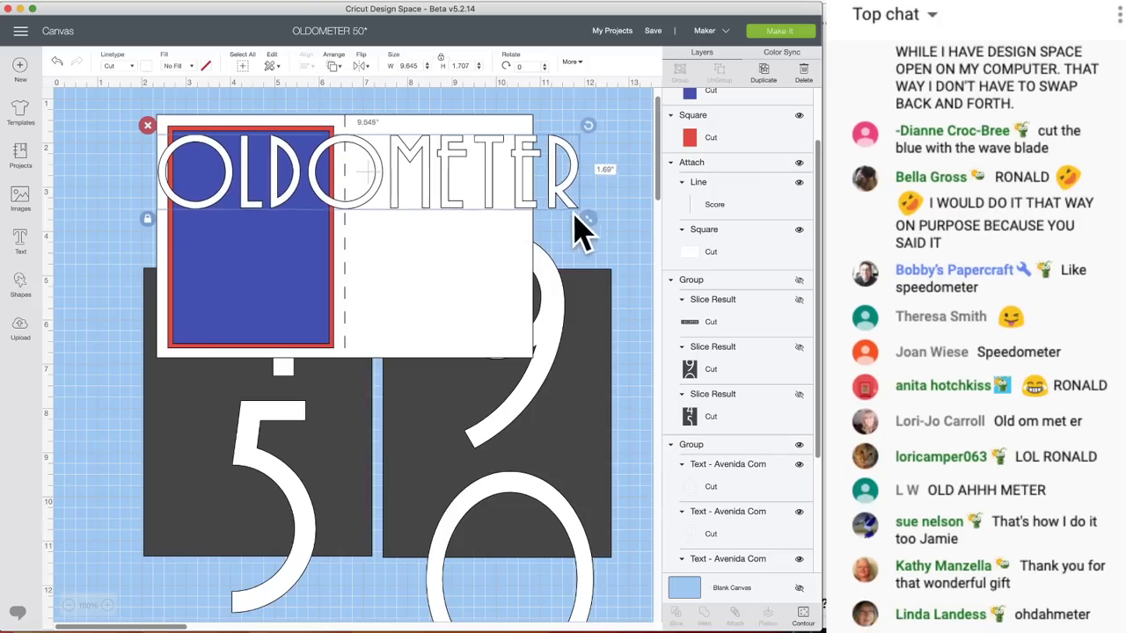
- Resize the OLDOMETER lettering non-proportionally to about 3.19 by 0.74 inches and center it across the upper part of the blue panel
{"action": "left_click_drag", "start_coordinate": [576, 219], "coordinate": [273, 167]}
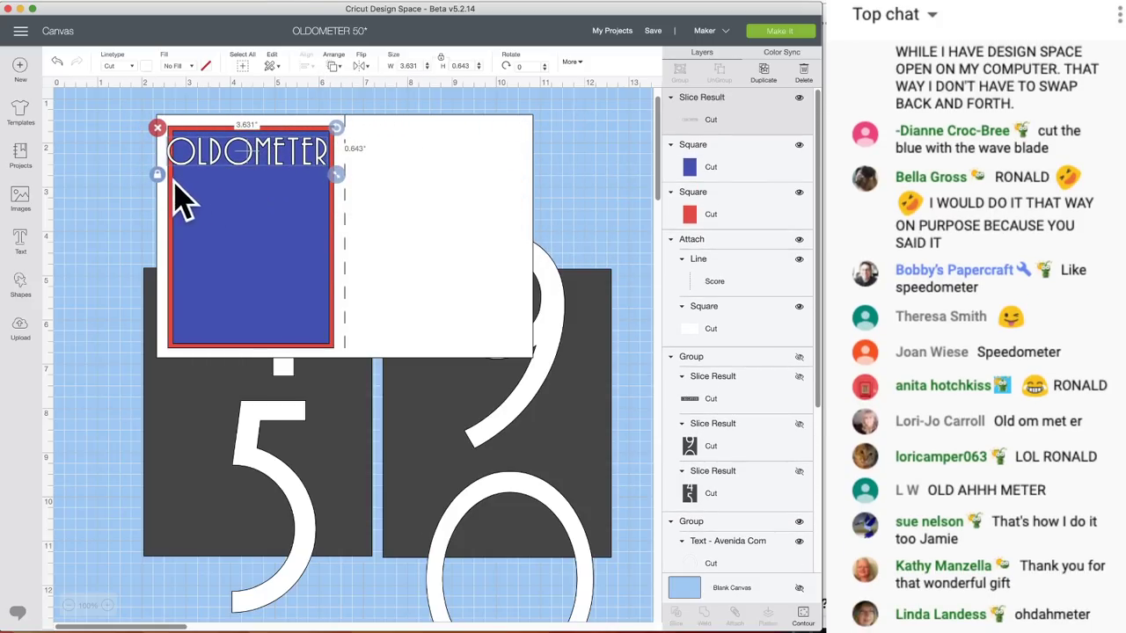
{"action": "left_click_drag", "start_coordinate": [339, 181], "coordinate": [317, 183]}
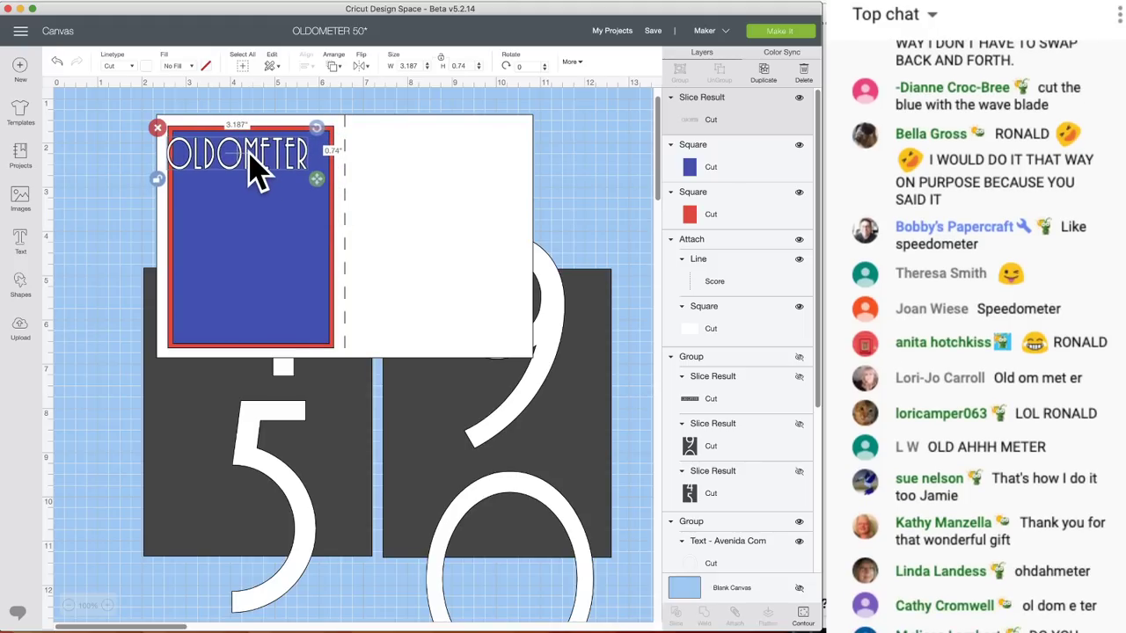
{"action": "left_click_drag", "start_coordinate": [252, 171], "coordinate": [269, 172]}
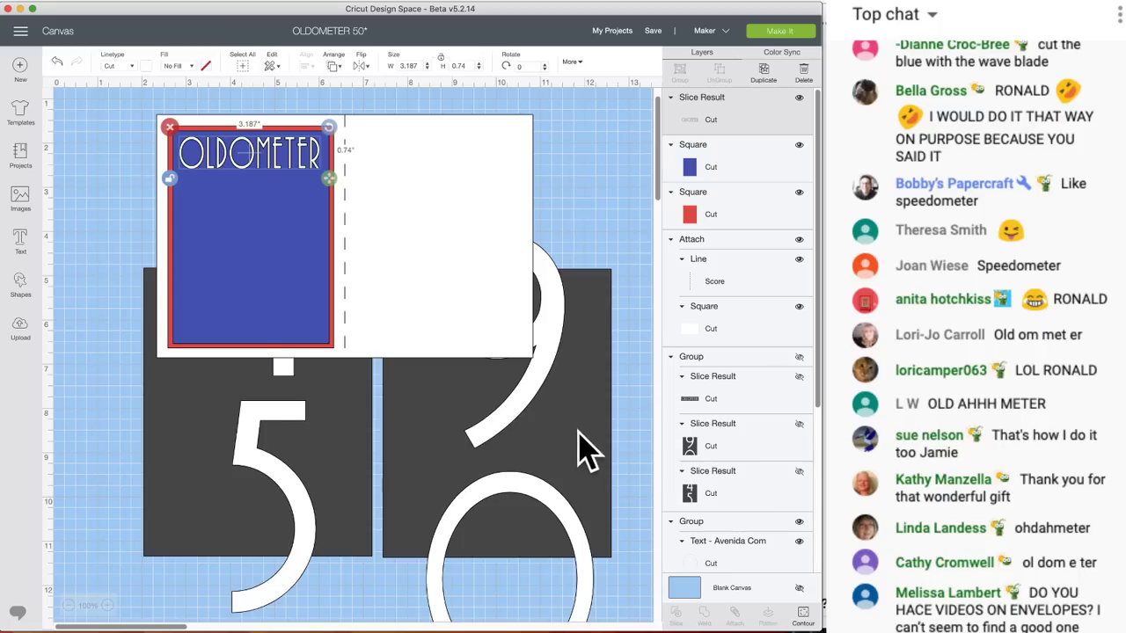
- Scale the group of digits and dark squares down to about 3.97 by 4.43 inches and place it over the card front
{"action": "scroll", "coordinate": [584, 503], "scroll_direction": "down", "scroll_amount": 3}
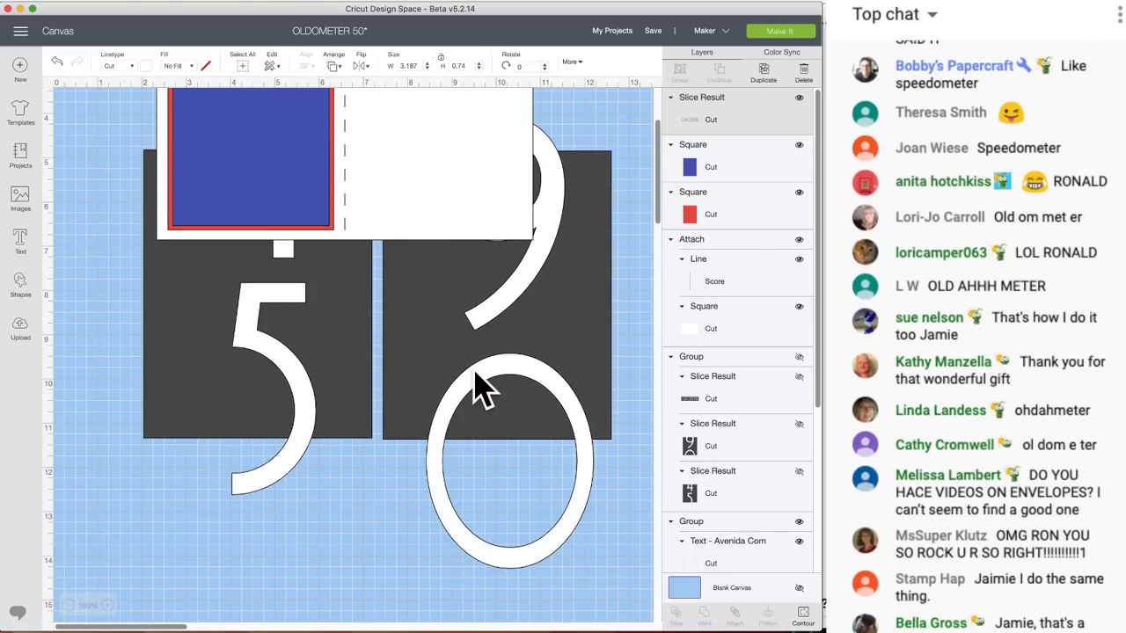
{"action": "left_click", "coordinate": [605, 595]}
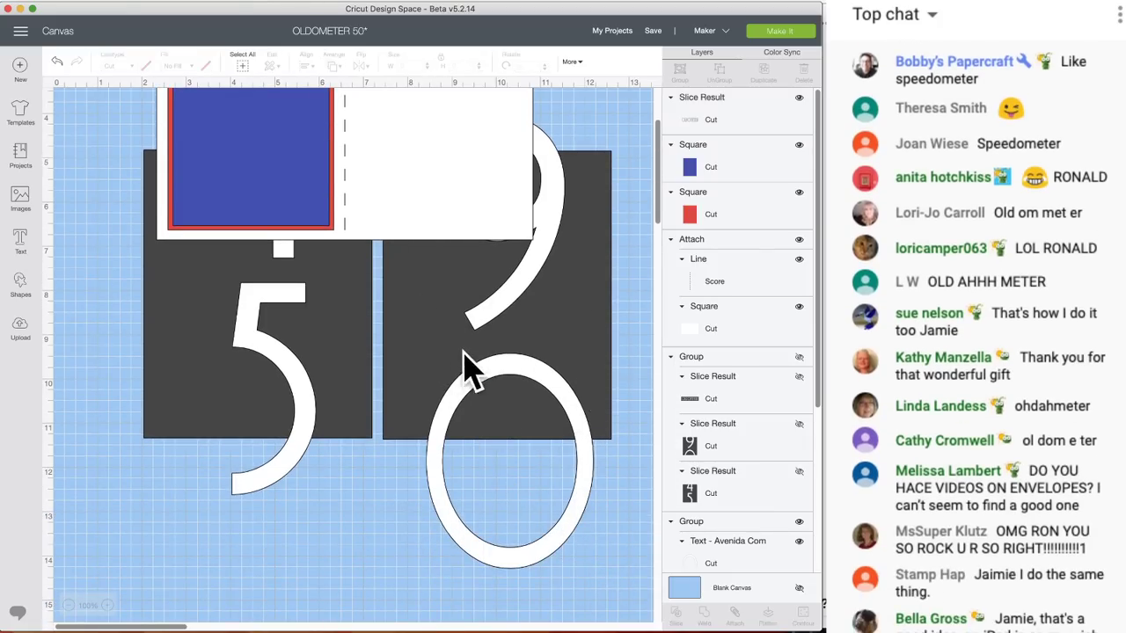
{"action": "left_click", "coordinate": [466, 370]}
{"action": "left_click_drag", "start_coordinate": [460, 352], "coordinate": [463, 431]}
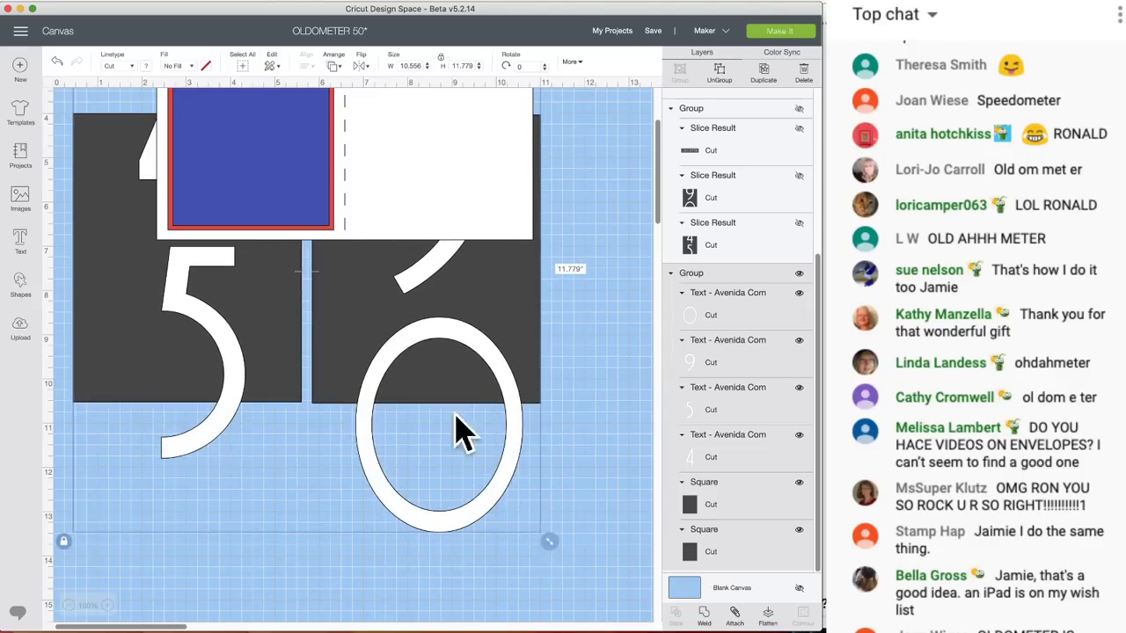
{"action": "left_click_drag", "start_coordinate": [548, 542], "coordinate": [363, 356]}
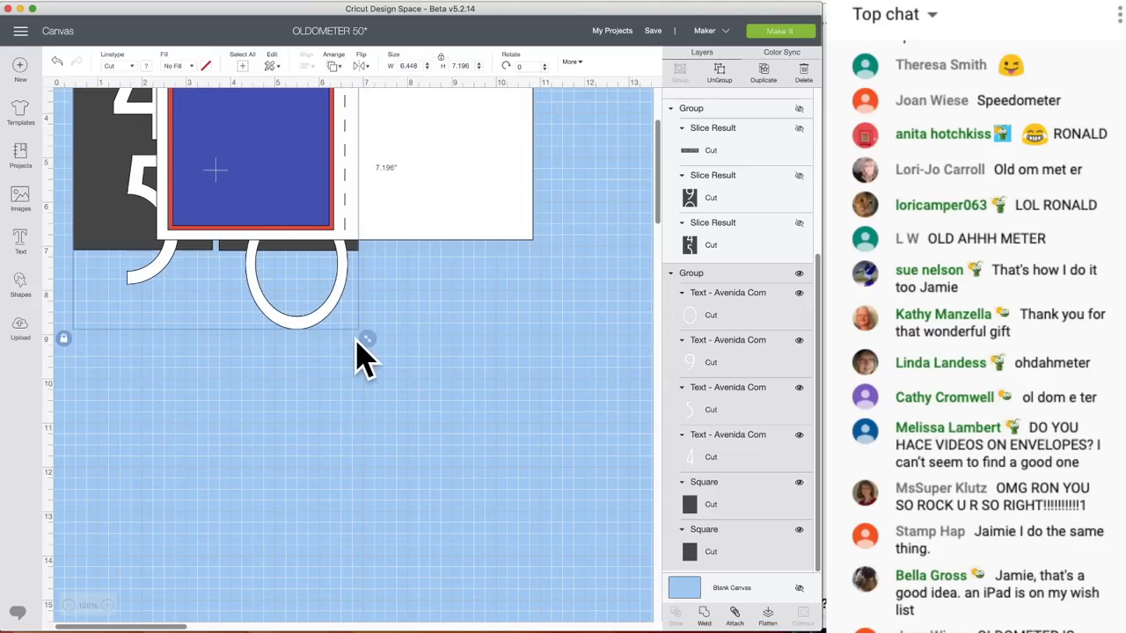
{"action": "left_click_drag", "start_coordinate": [244, 272], "coordinate": [322, 379]}
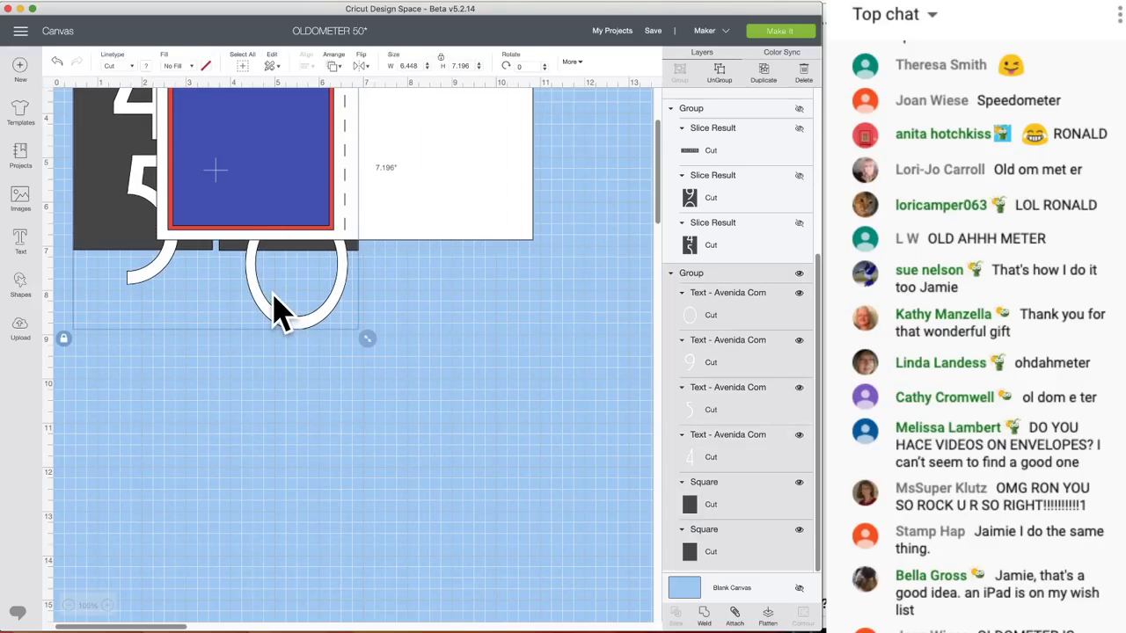
{"action": "left_click_drag", "start_coordinate": [280, 332], "coordinate": [431, 559]}
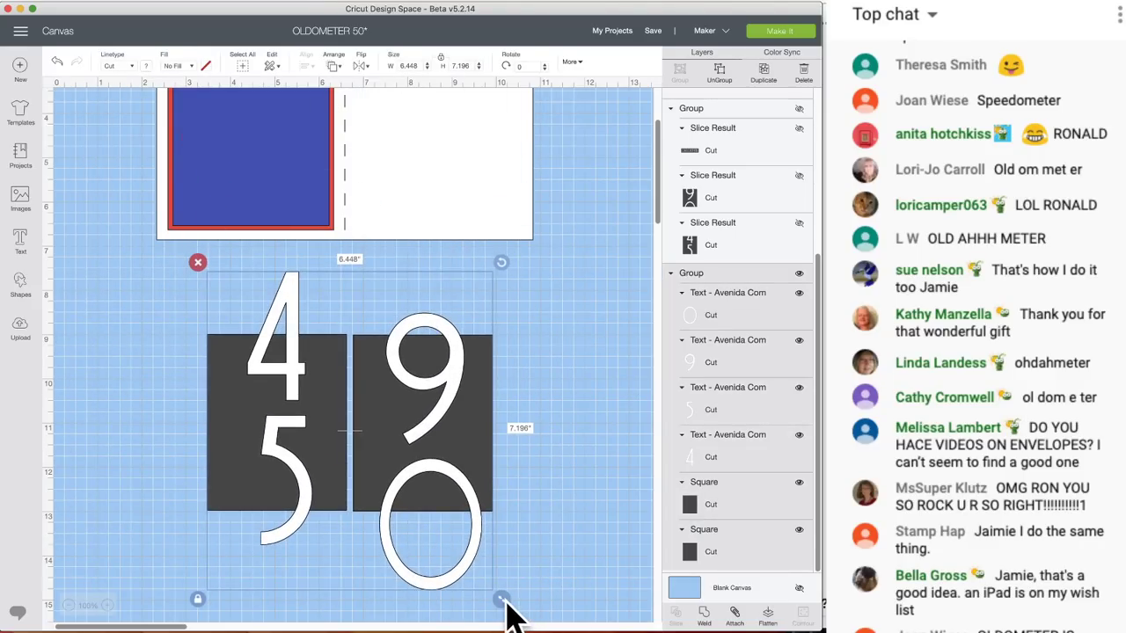
{"action": "left_click_drag", "start_coordinate": [507, 603], "coordinate": [339, 299]}
{"action": "scroll", "coordinate": [387, 499], "scroll_direction": "up", "scroll_amount": 5}
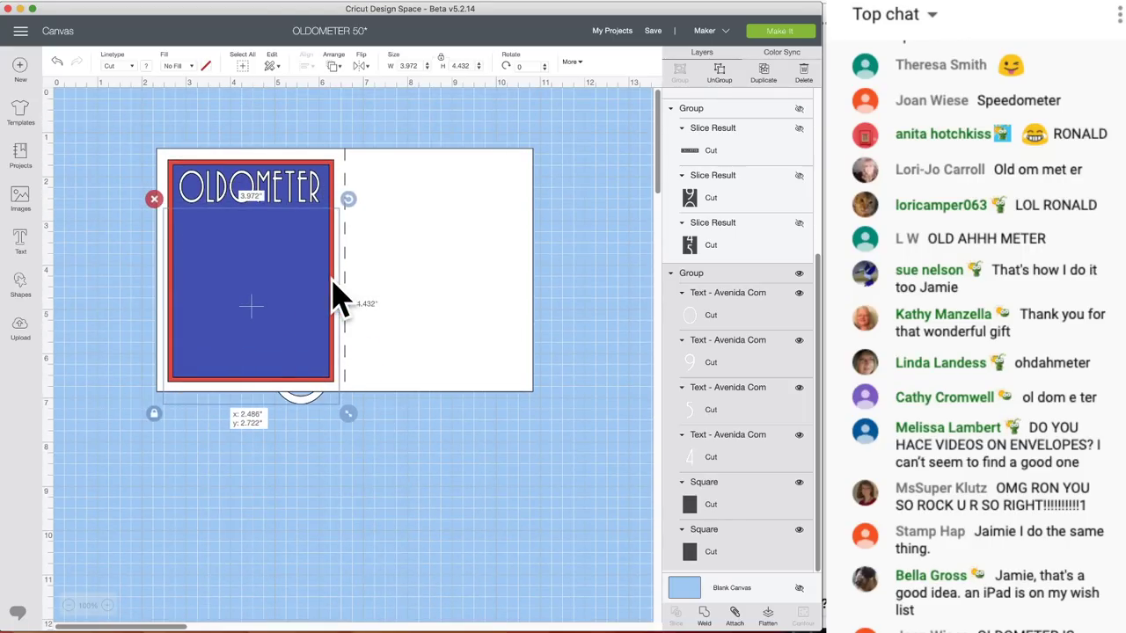
- Bring the digit group to the front and scale it to about 3.35 by 3.74 inches to fit within the blue panel's width
{"action": "left_click", "coordinate": [334, 66]}
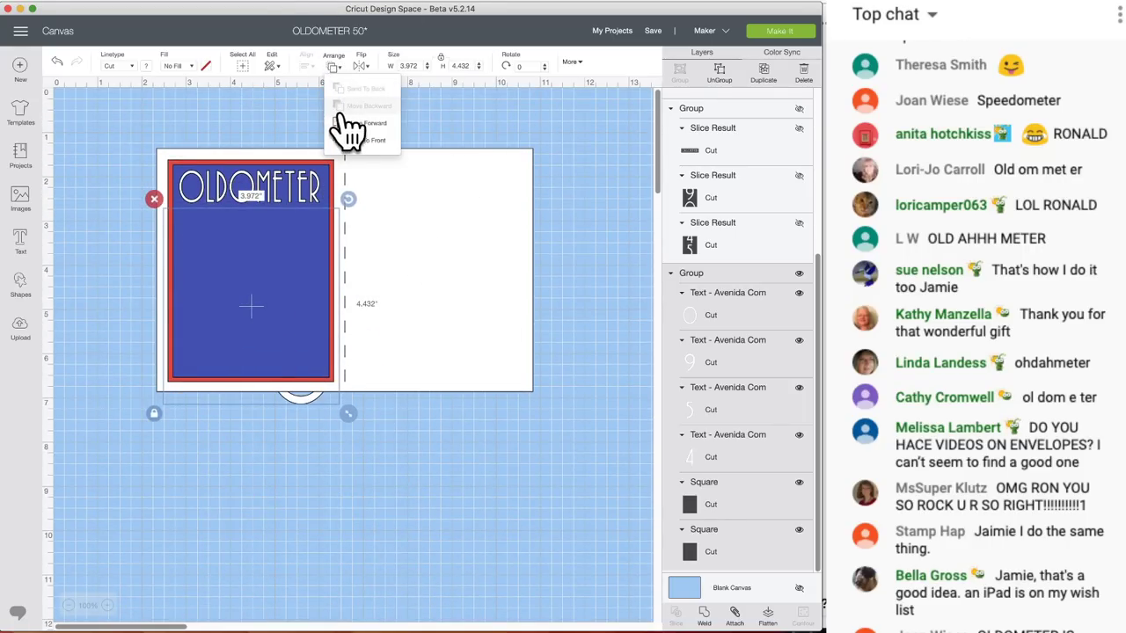
{"action": "left_click", "coordinate": [350, 139]}
{"action": "left_click_drag", "start_coordinate": [308, 285], "coordinate": [307, 278]}
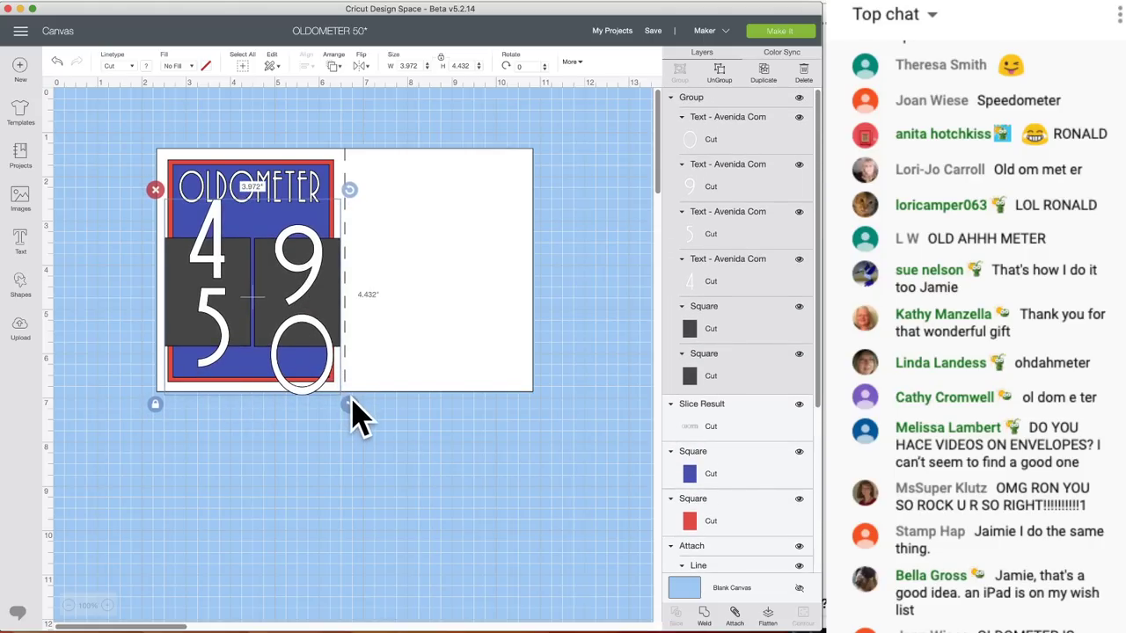
{"action": "left_click_drag", "start_coordinate": [352, 406], "coordinate": [327, 373]}
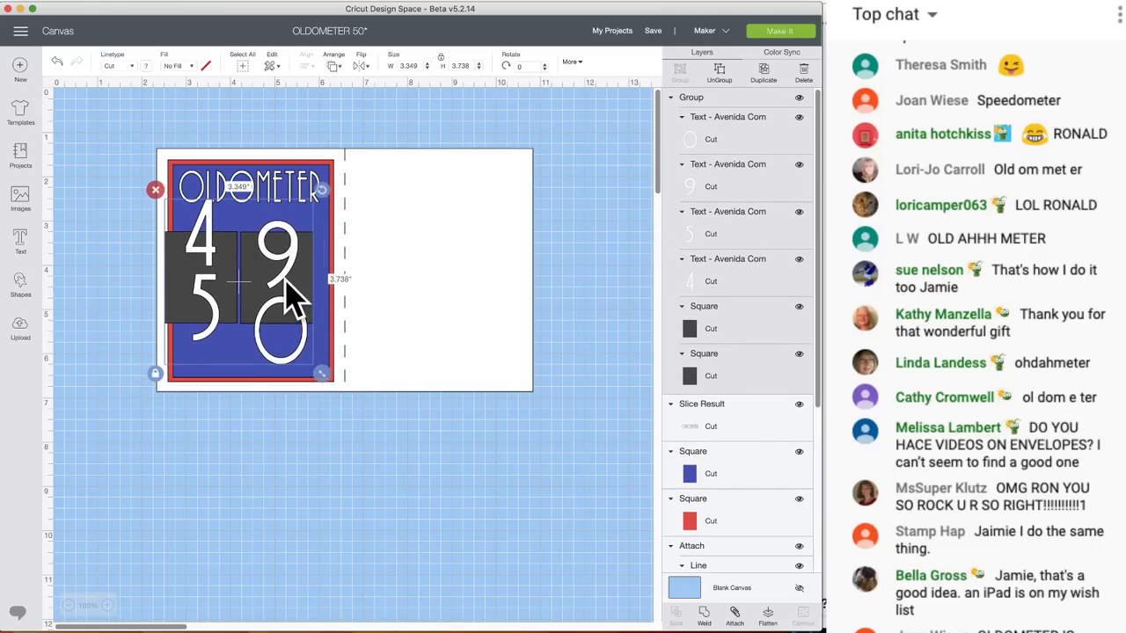
{"action": "left_click_drag", "start_coordinate": [284, 282], "coordinate": [302, 270]}
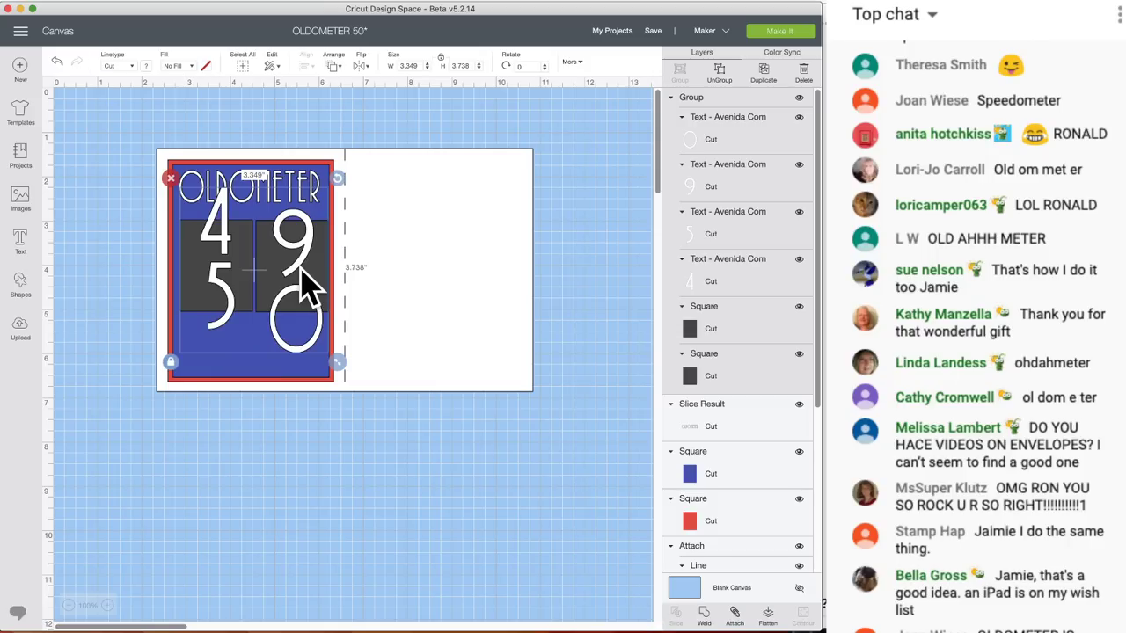
- Ungroup the digits and squares below the card and stretch the square behind the 9 and 0 to about 2.62 inches tall
{"action": "left_click_drag", "start_coordinate": [305, 281], "coordinate": [338, 499]}
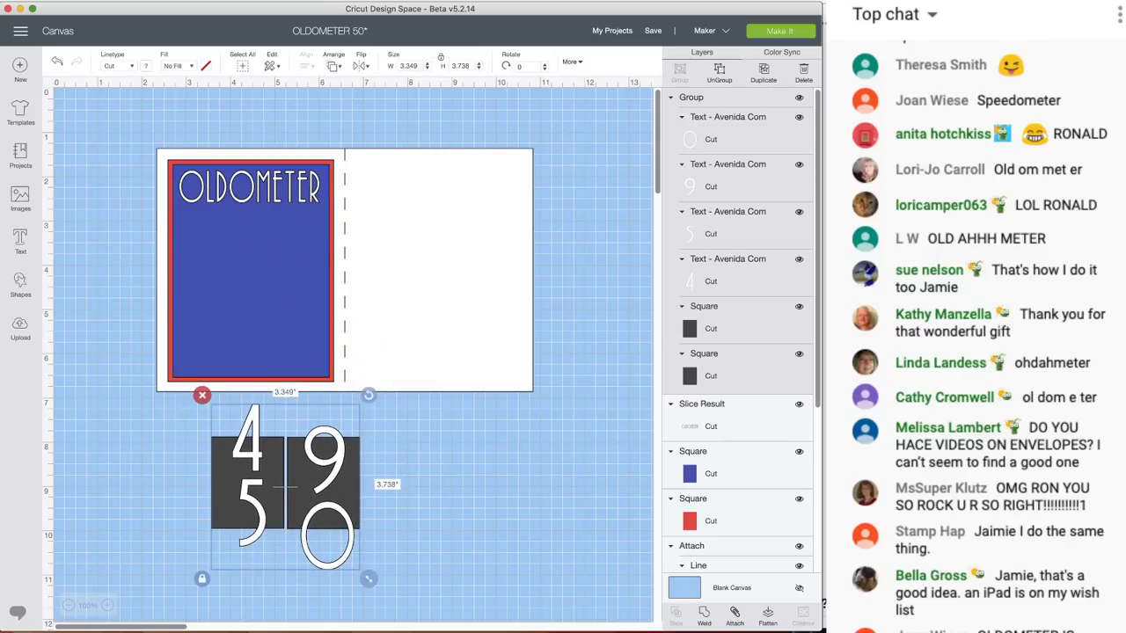
{"action": "left_click", "coordinate": [721, 71]}
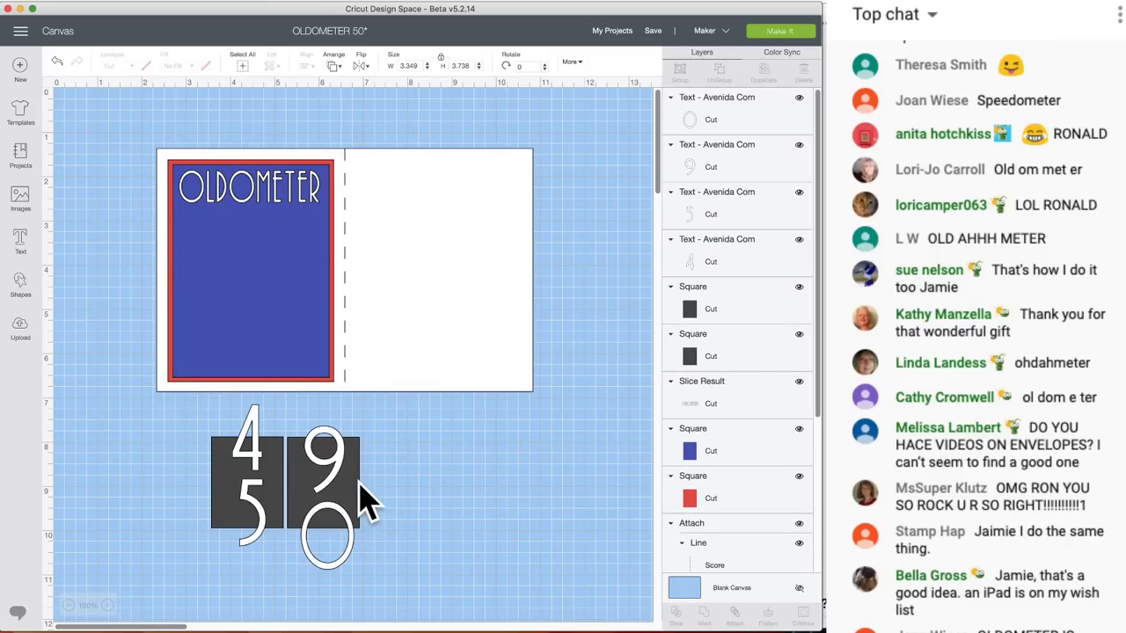
{"action": "left_click", "coordinate": [357, 481]}
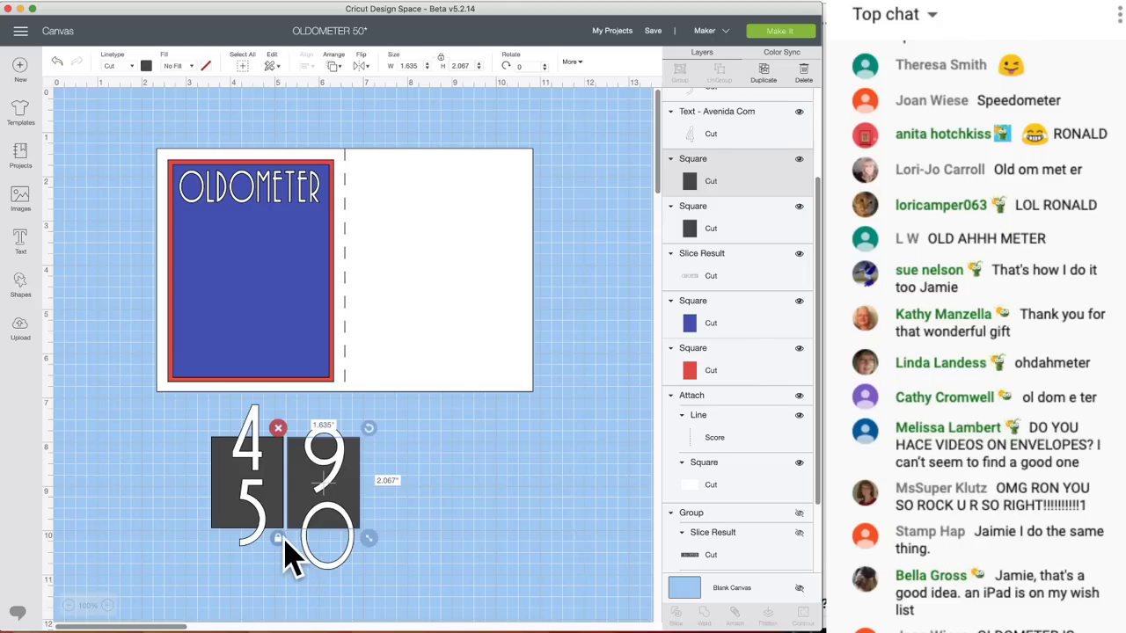
{"action": "left_click_drag", "start_coordinate": [367, 544], "coordinate": [368, 570]}
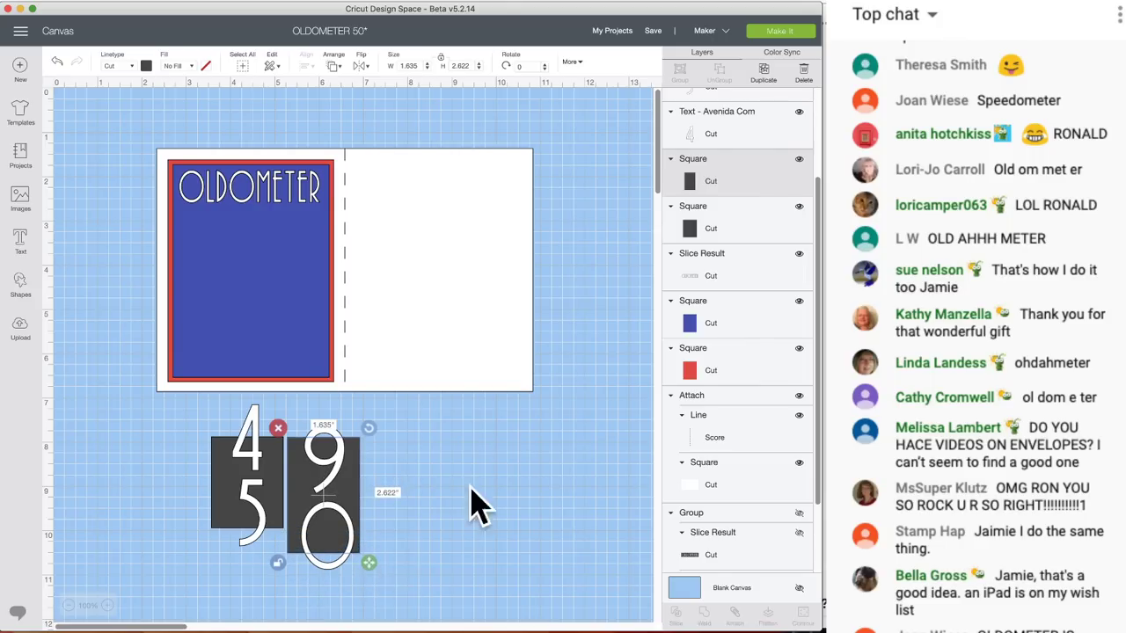
- Replace the shorter square behind the 4 and 5 with a duplicate of the taller one, sent to the back
{"action": "left_click", "coordinate": [779, 87]}
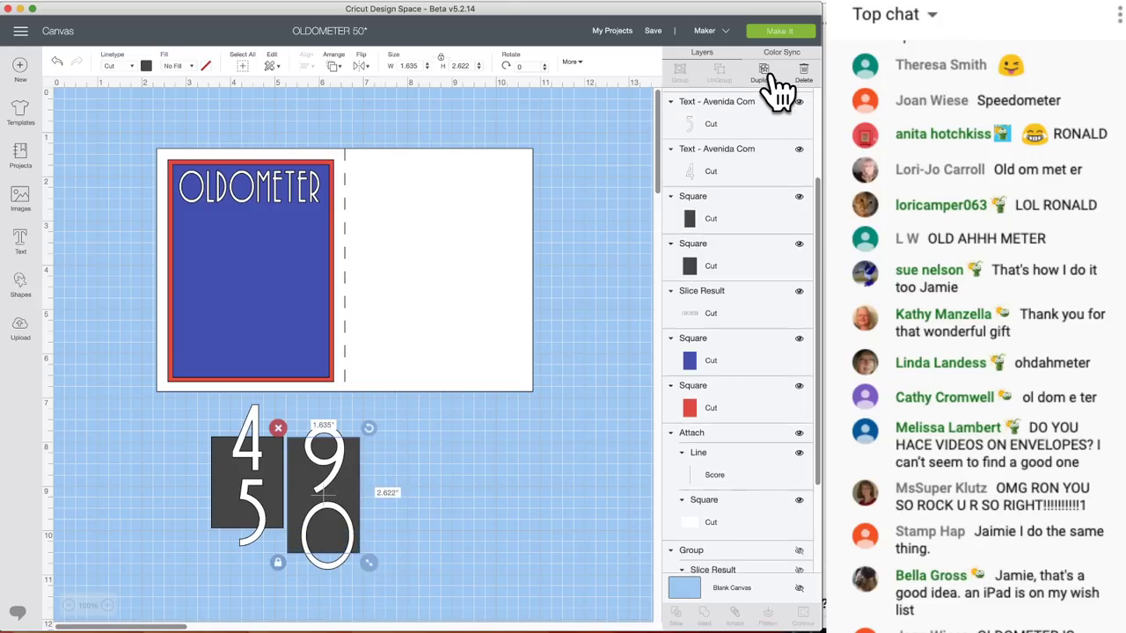
{"action": "left_click", "coordinate": [224, 497]}
{"action": "left_click_drag", "start_coordinate": [225, 497], "coordinate": [517, 478]}
{"action": "left_click_drag", "start_coordinate": [352, 525], "coordinate": [239, 484]}
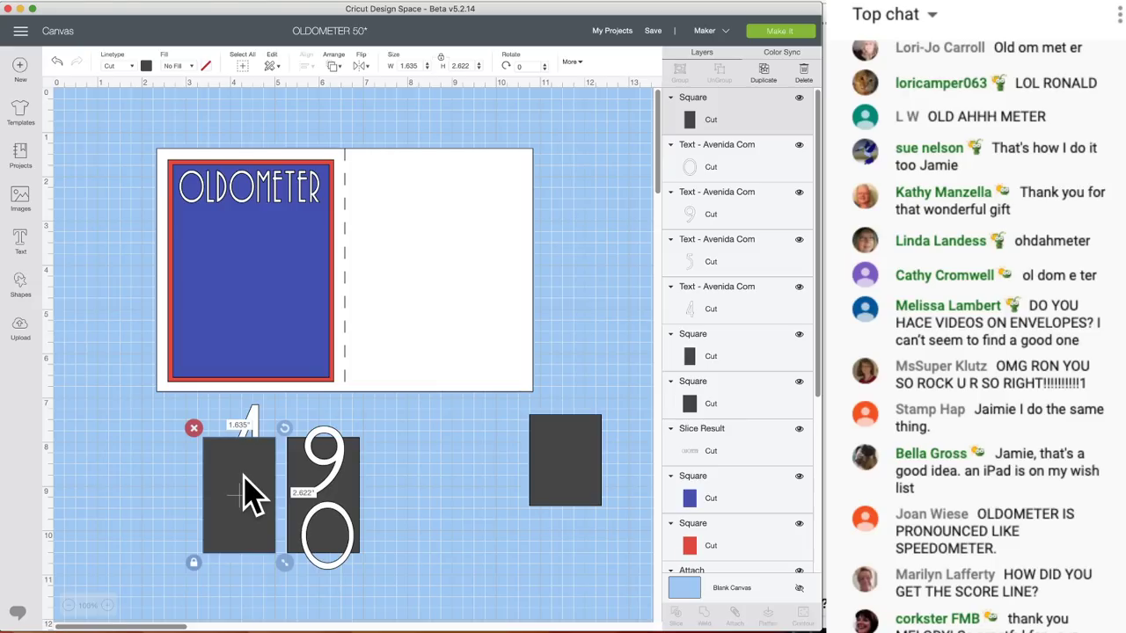
{"action": "left_click", "coordinate": [334, 65]}
{"action": "left_click", "coordinate": [352, 92]}
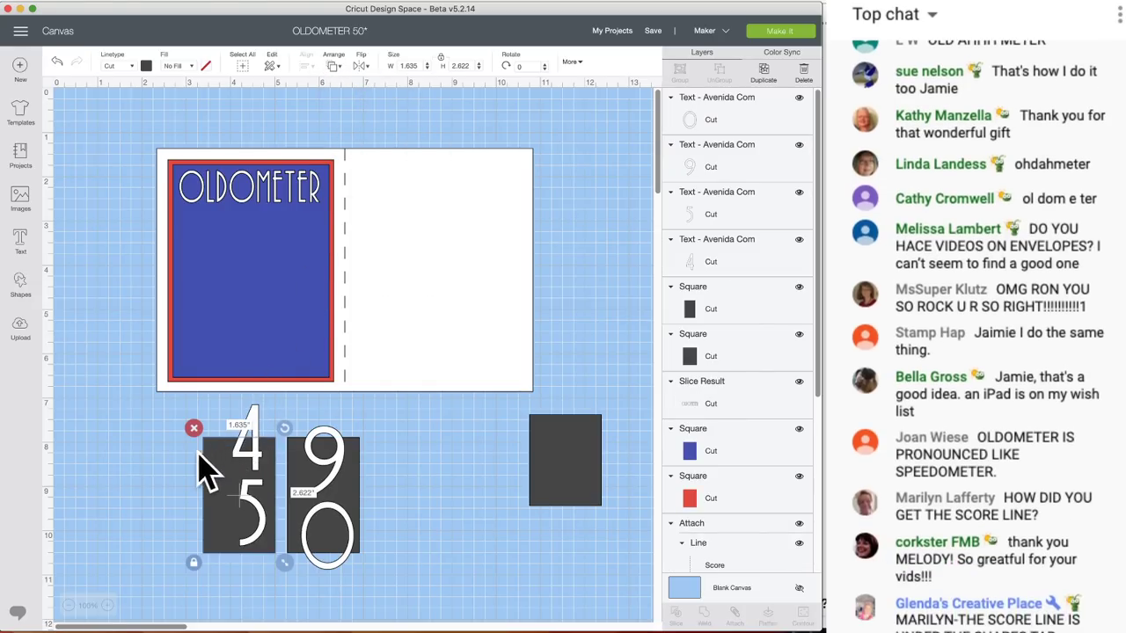
- Center the 4 and 5 horizontally on the dark square behind them
{"action": "left_click", "coordinate": [167, 466]}
{"action": "left_click_drag", "start_coordinate": [160, 412], "coordinate": [272, 568]}
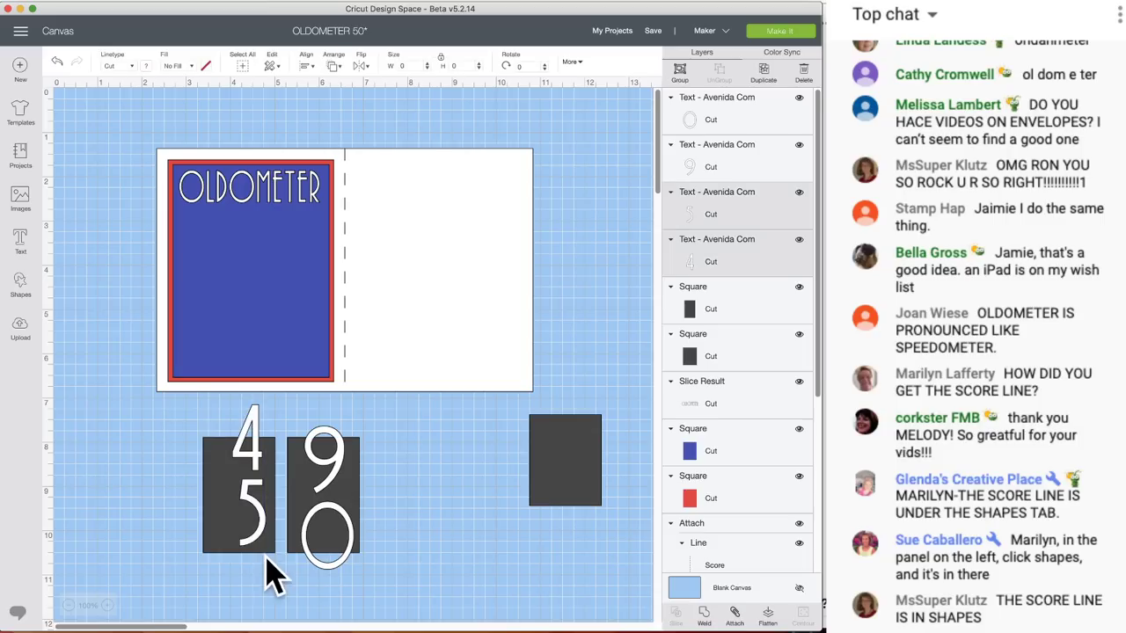
{"action": "left_click", "coordinate": [307, 75]}
{"action": "left_click", "coordinate": [357, 123]}
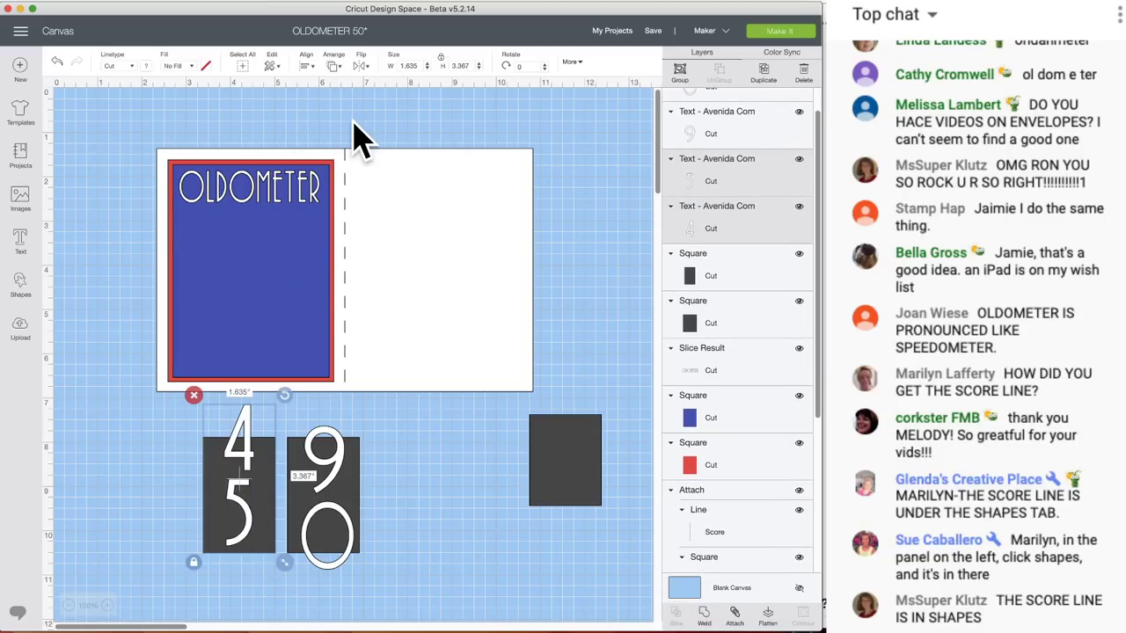
{"action": "left_click", "coordinate": [413, 428]}
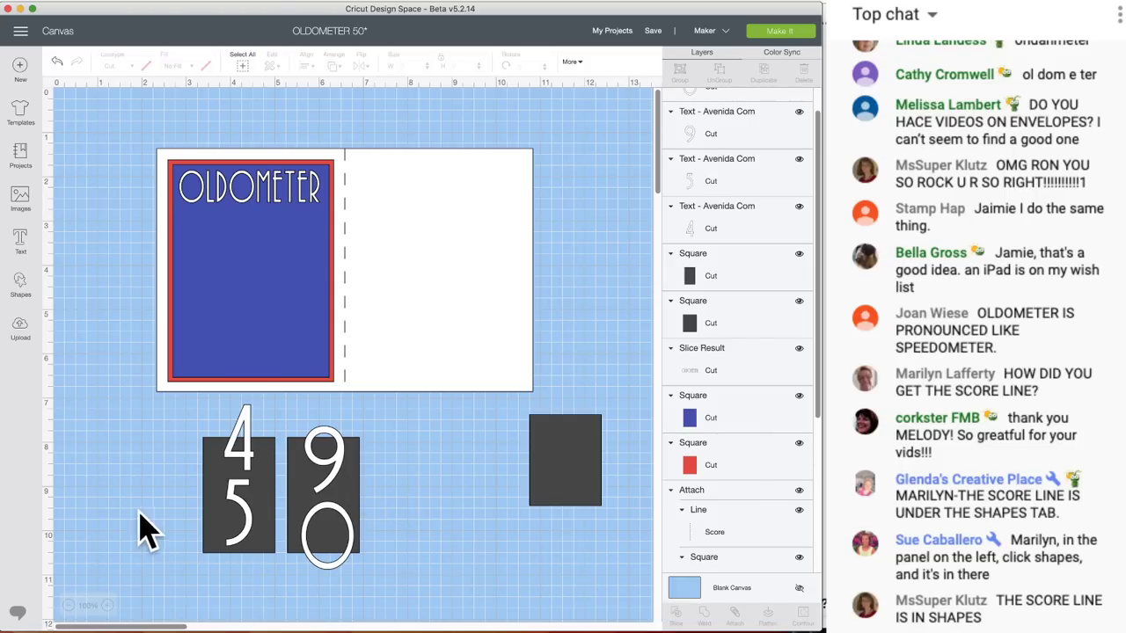
- Group the four digits with their dark squares, place the group on the blue panel, and resize it to about 3.39 by 3.72 inches
{"action": "left_click_drag", "start_coordinate": [171, 407], "coordinate": [381, 598]}
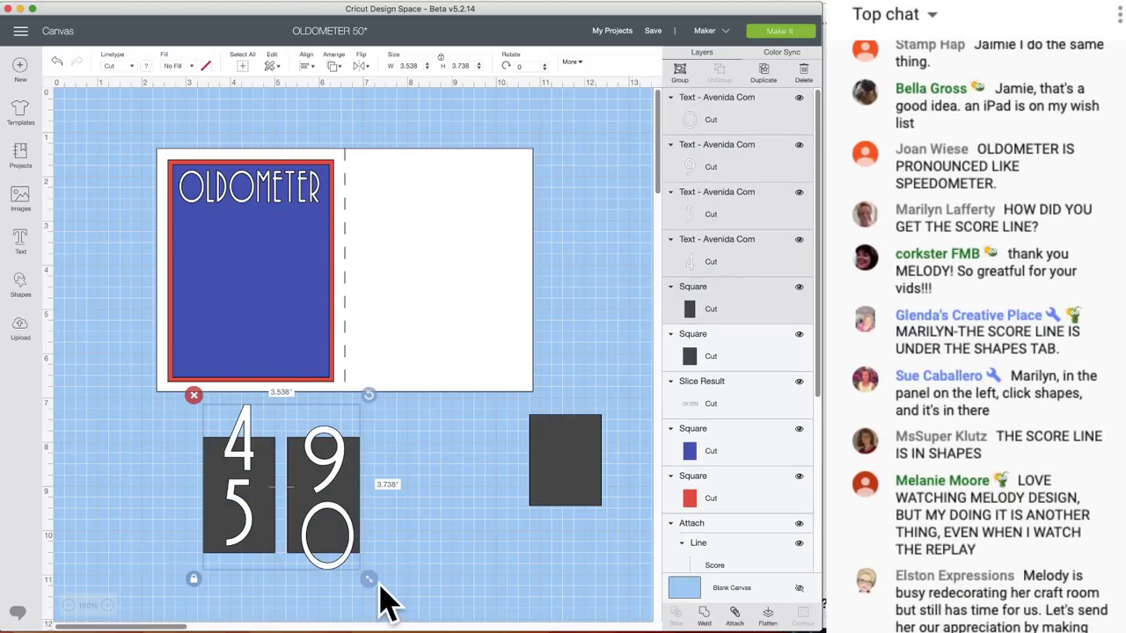
{"action": "left_click", "coordinate": [679, 71]}
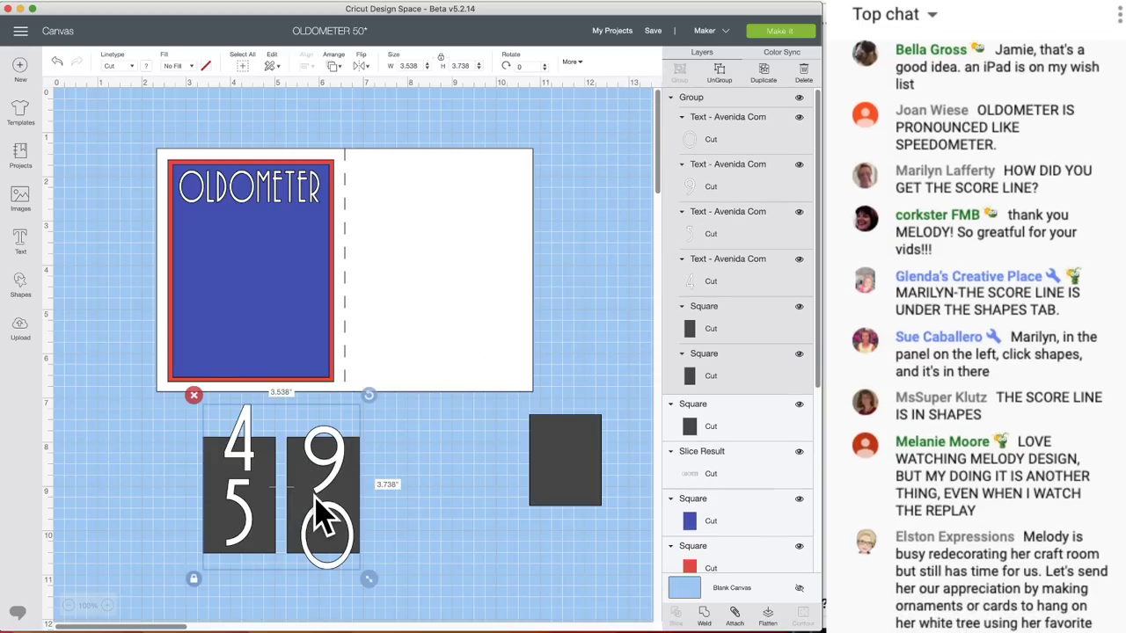
{"action": "left_click_drag", "start_coordinate": [322, 523], "coordinate": [287, 287]}
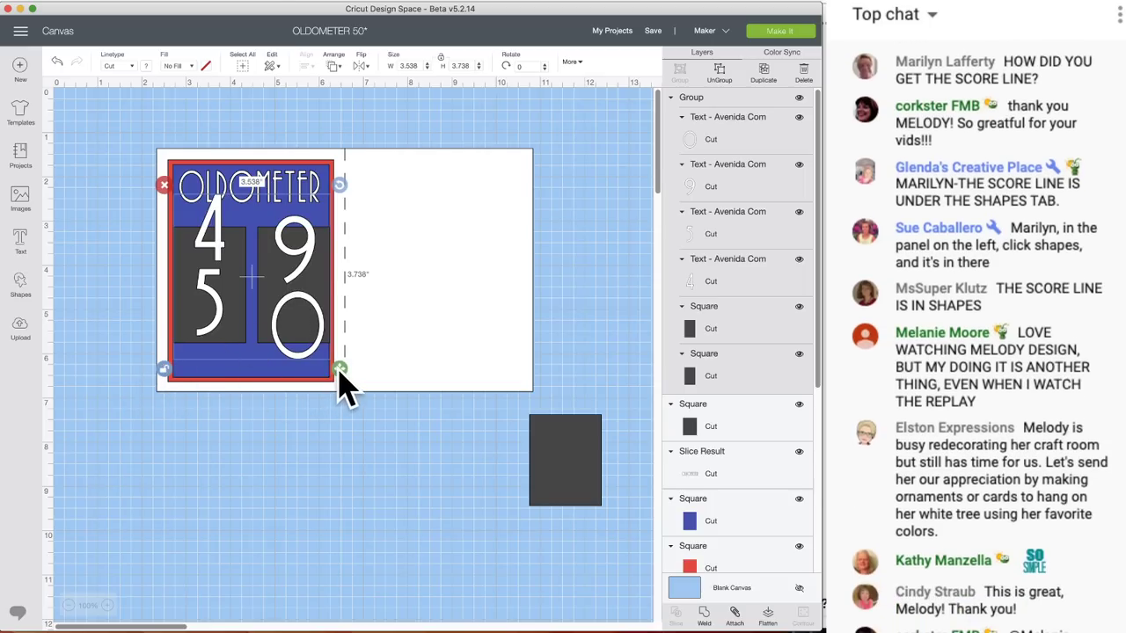
{"action": "left_click_drag", "start_coordinate": [337, 368], "coordinate": [333, 369]}
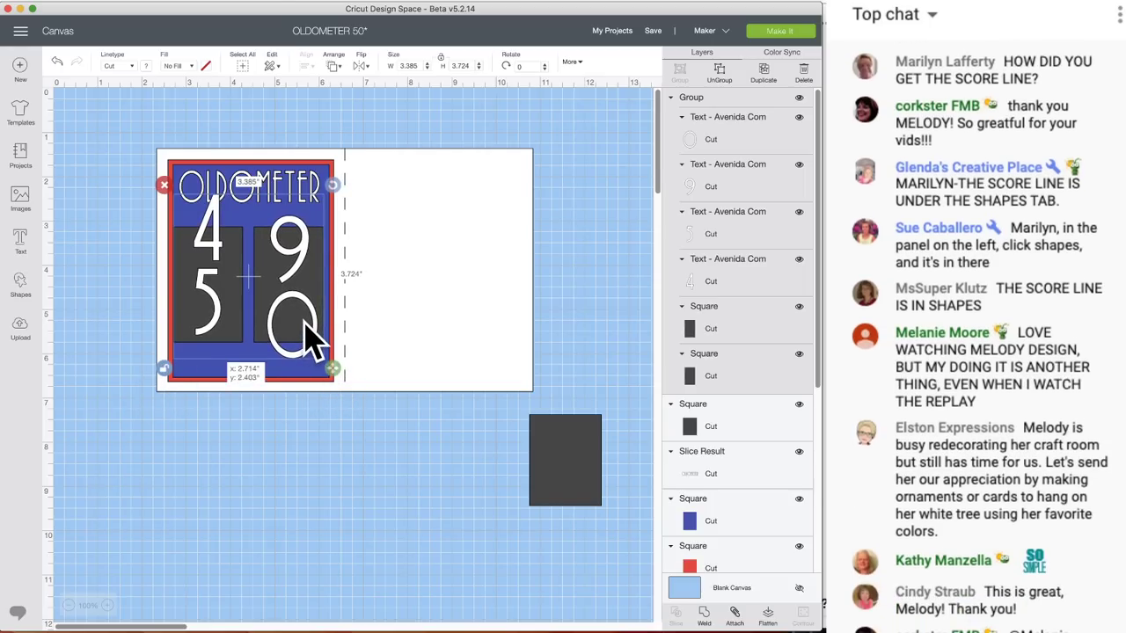
{"action": "left_click_drag", "start_coordinate": [304, 323], "coordinate": [310, 335]}
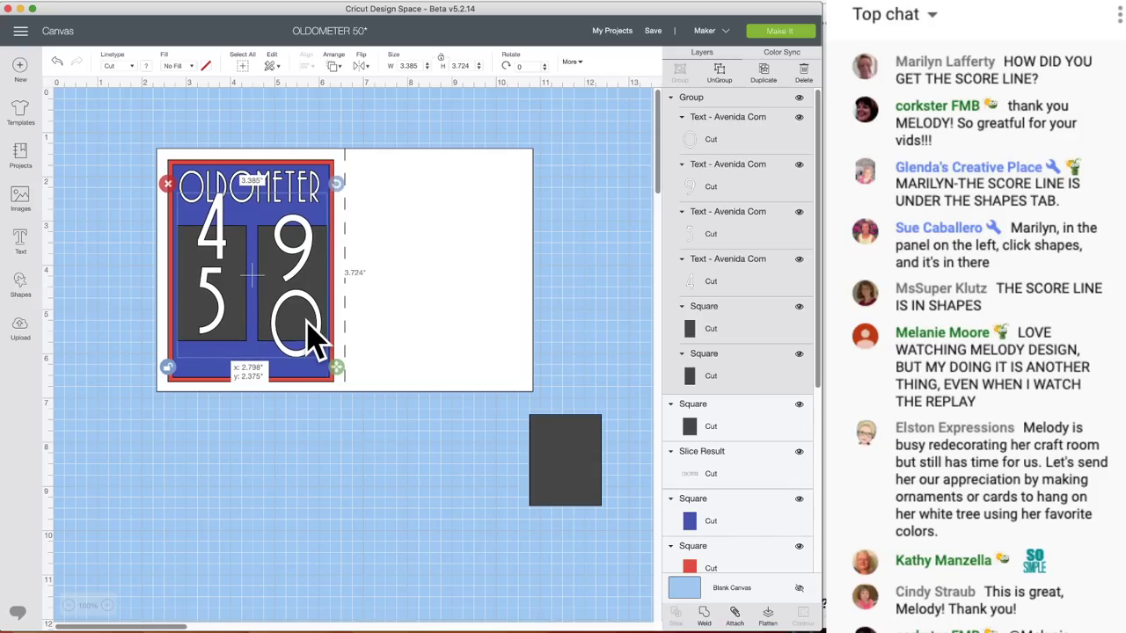
{"action": "left_click_drag", "start_coordinate": [307, 322], "coordinate": [308, 324]}
- Reshape the spare dark square beside the card into a short, wide bar below the card
{"action": "left_click", "coordinate": [591, 475]}
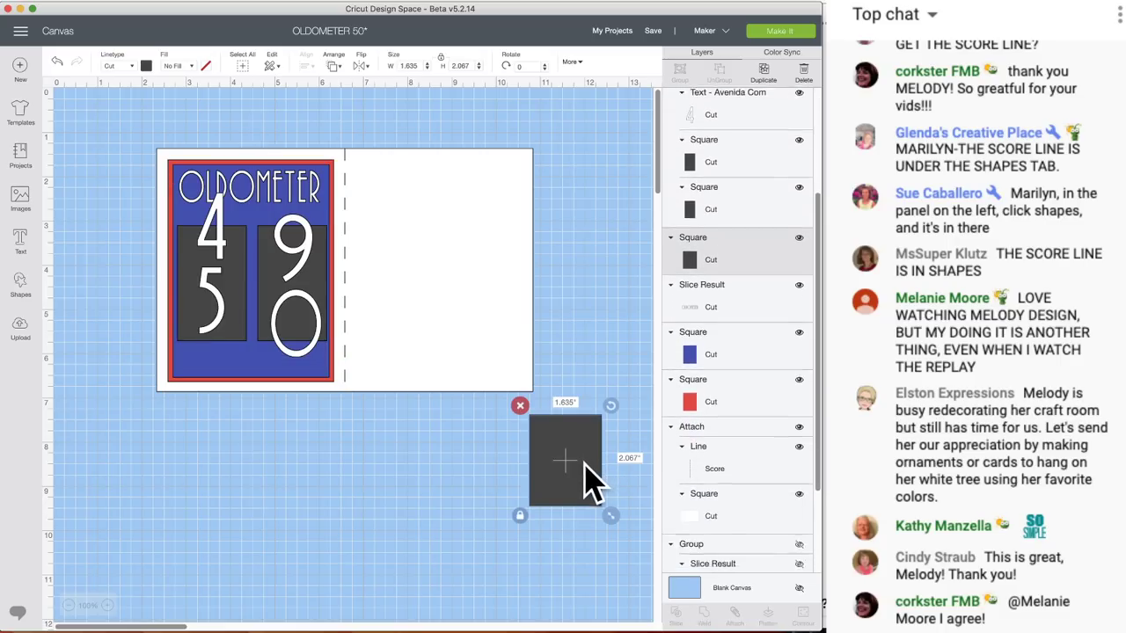
{"action": "left_click_drag", "start_coordinate": [612, 514], "coordinate": [372, 536]}
- Shift the digit group slightly on the blue panel and lower the OLDOMETER lettering a little
{"action": "left_click", "coordinate": [296, 263]}
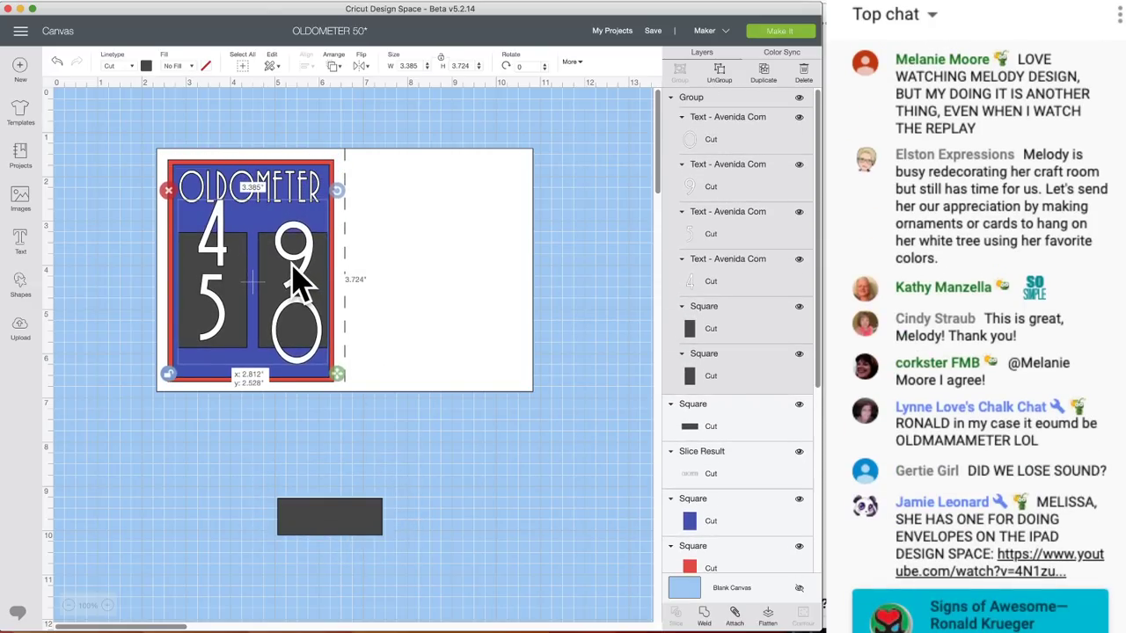
{"action": "left_click_drag", "start_coordinate": [292, 267], "coordinate": [290, 259]}
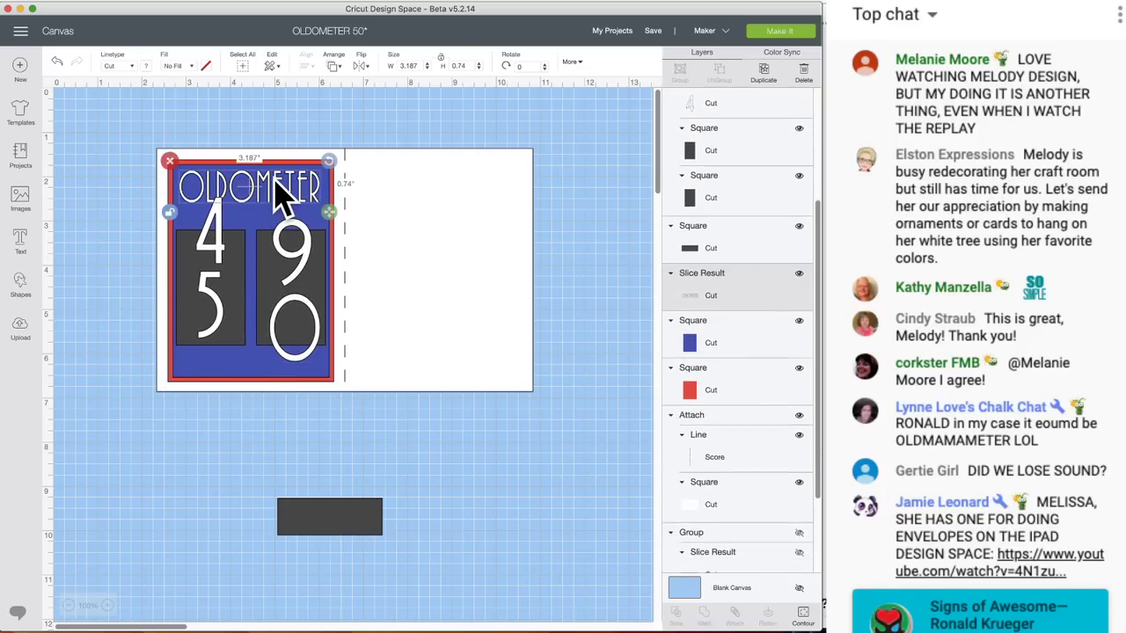
{"action": "left_click", "coordinate": [281, 201]}
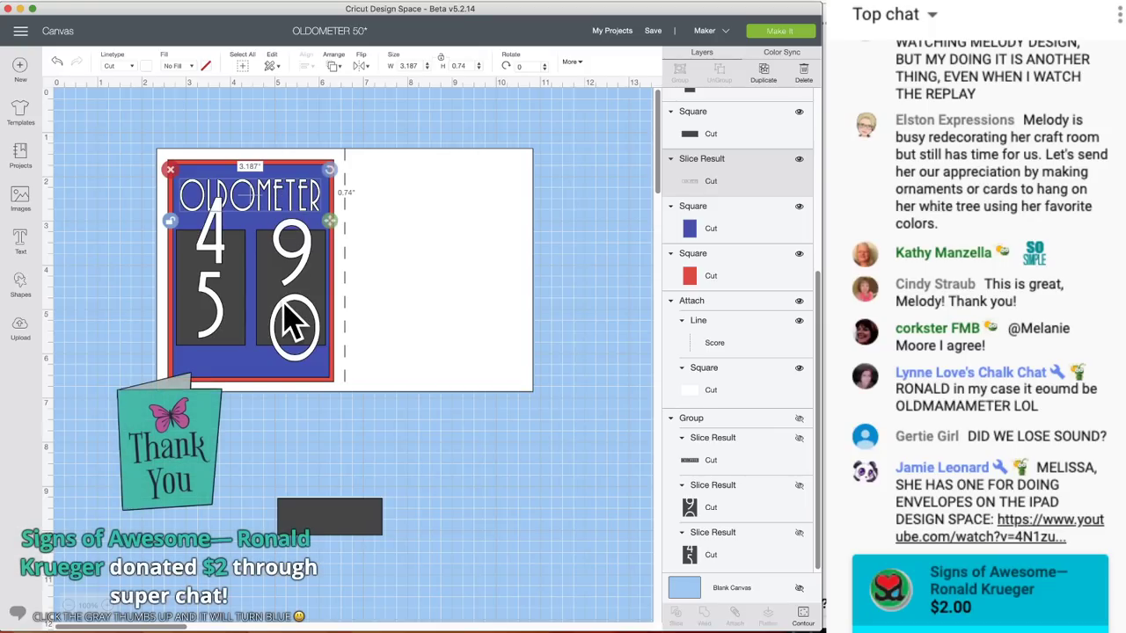
- Move the digit group below the card, duplicate it, and ungroup one copy while keeping the other hidden
{"action": "left_click_drag", "start_coordinate": [290, 308], "coordinate": [240, 538]}
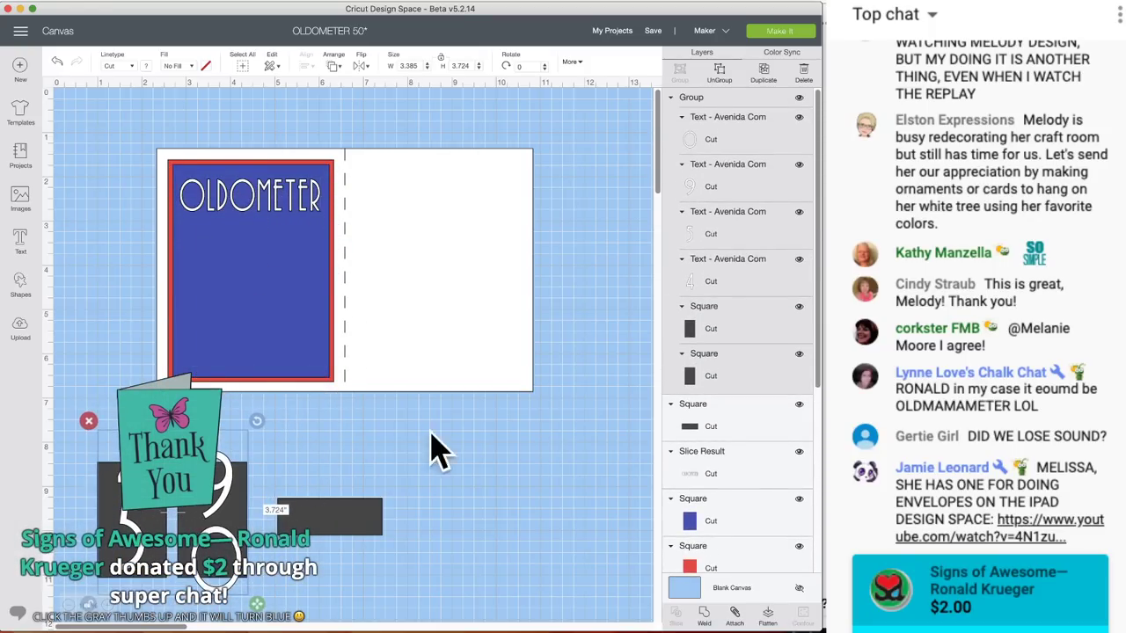
{"action": "left_click", "coordinate": [766, 74]}
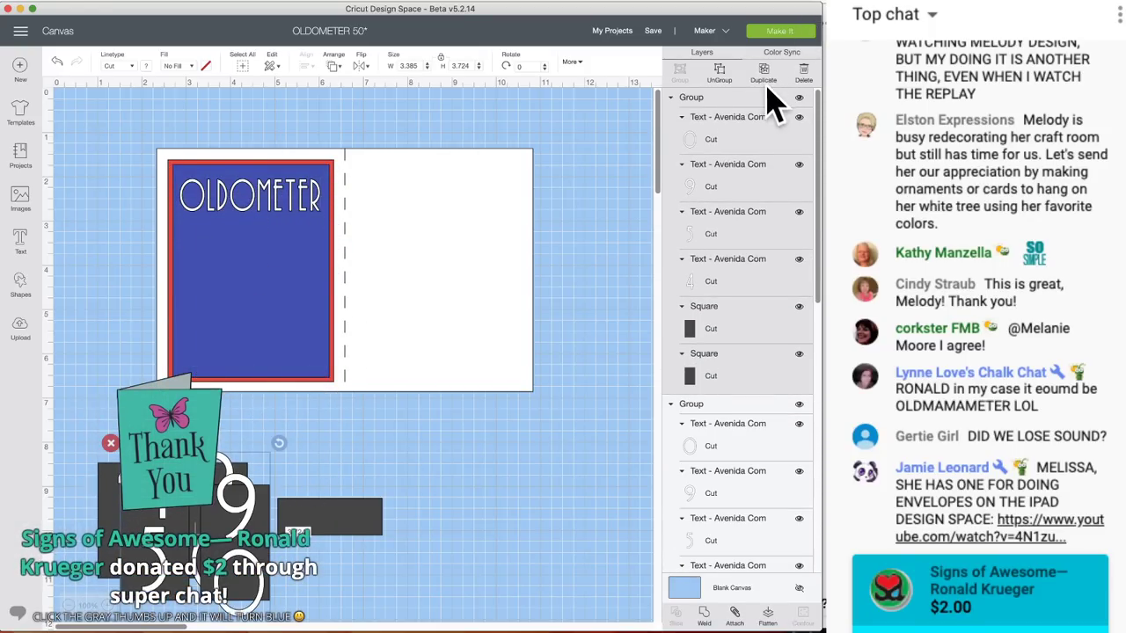
{"action": "left_click_drag", "start_coordinate": [239, 557], "coordinate": [239, 520]}
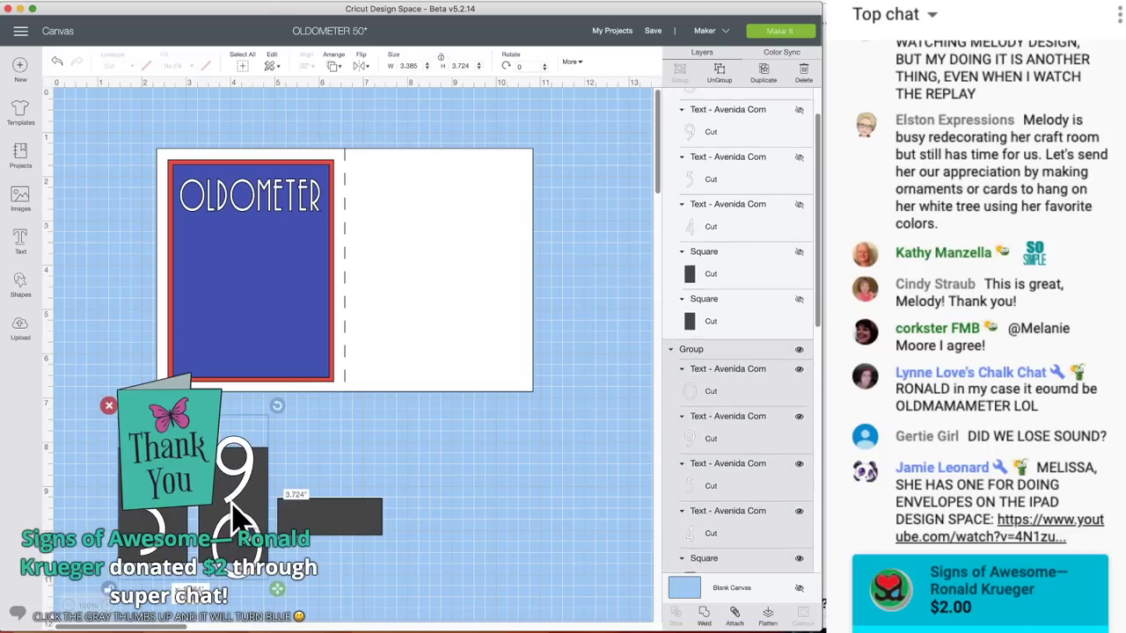
{"action": "left_click", "coordinate": [719, 74]}
- Slice the 4 out of the dark square behind it and send the cut square to the back
{"action": "left_click", "coordinate": [264, 447]}
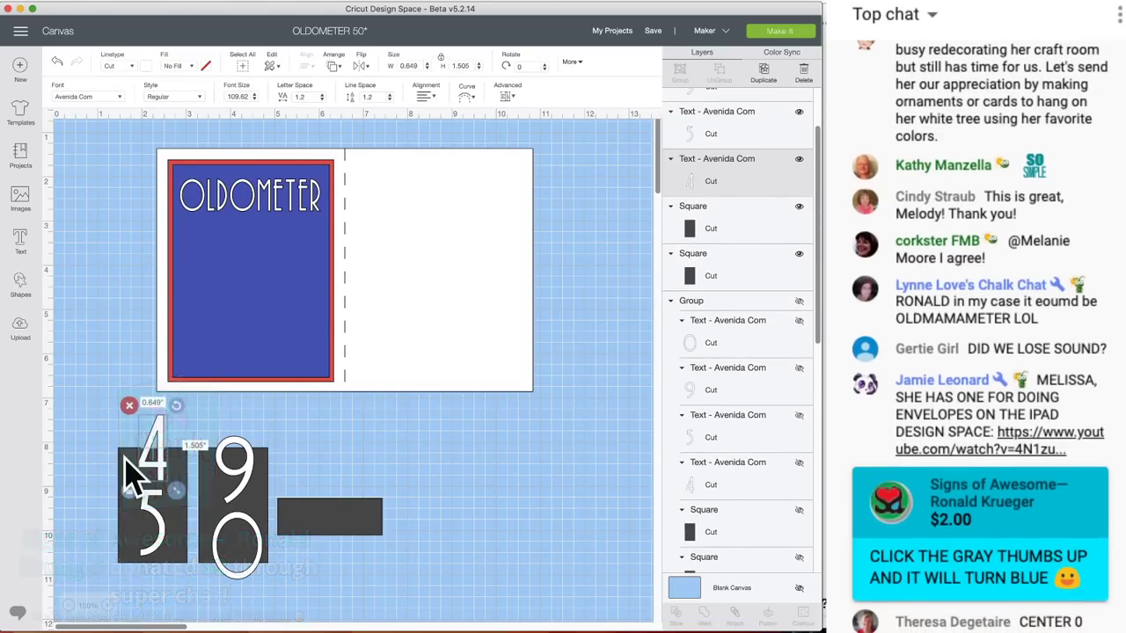
{"action": "left_click", "coordinate": [172, 524]}
{"action": "left_click", "coordinate": [678, 616]}
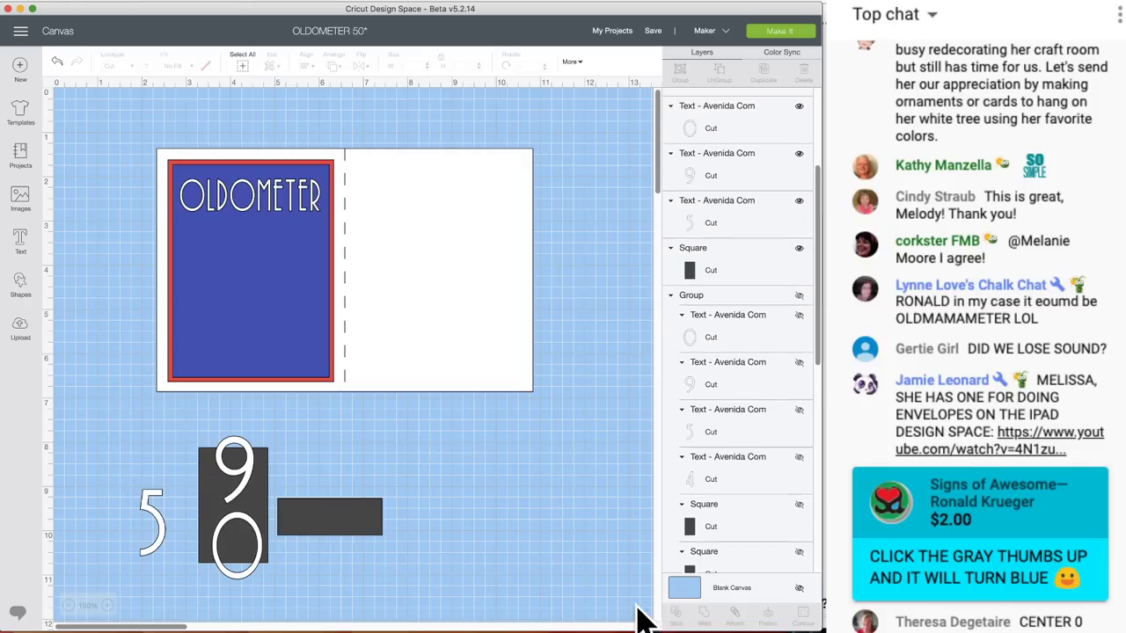
{"action": "left_click", "coordinate": [154, 535]}
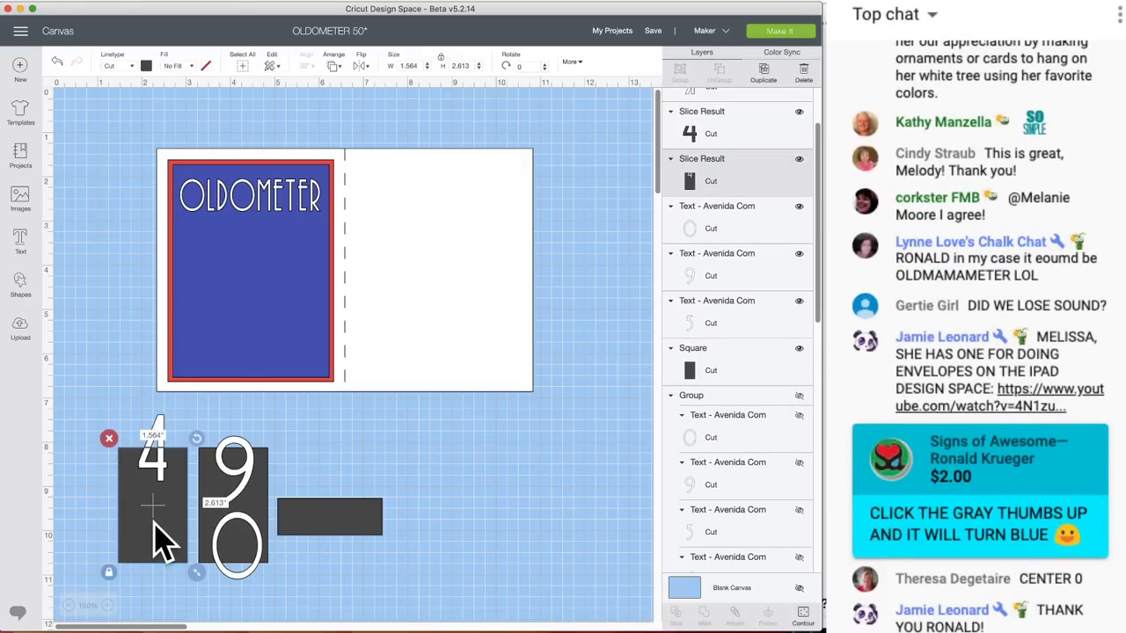
{"action": "right_click", "coordinate": [156, 538]}
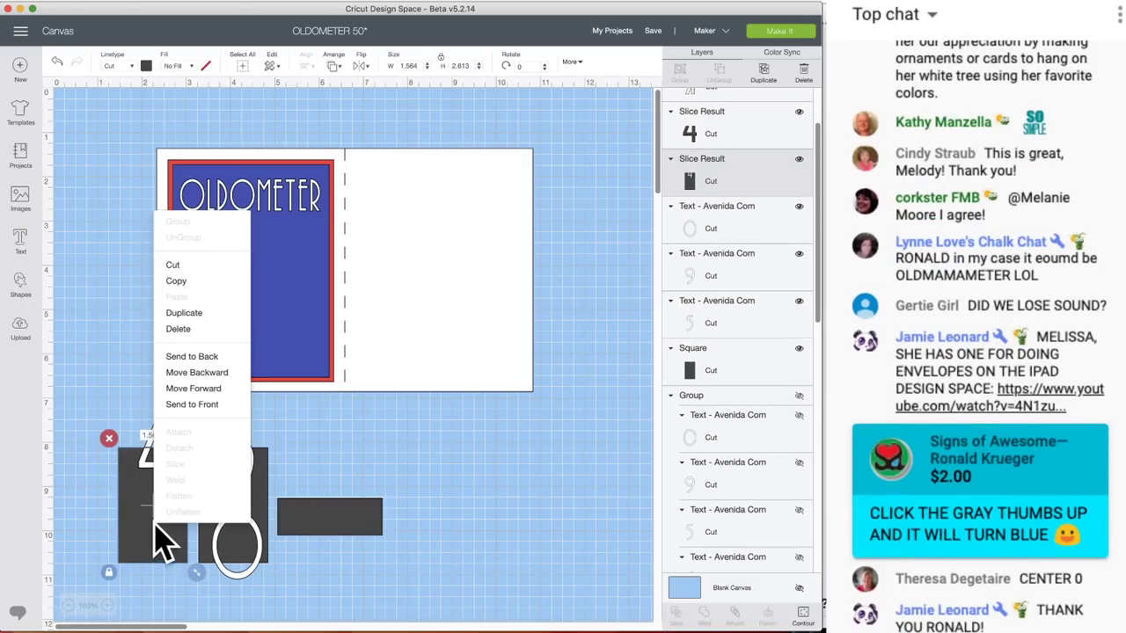
{"action": "left_click", "coordinate": [215, 357]}
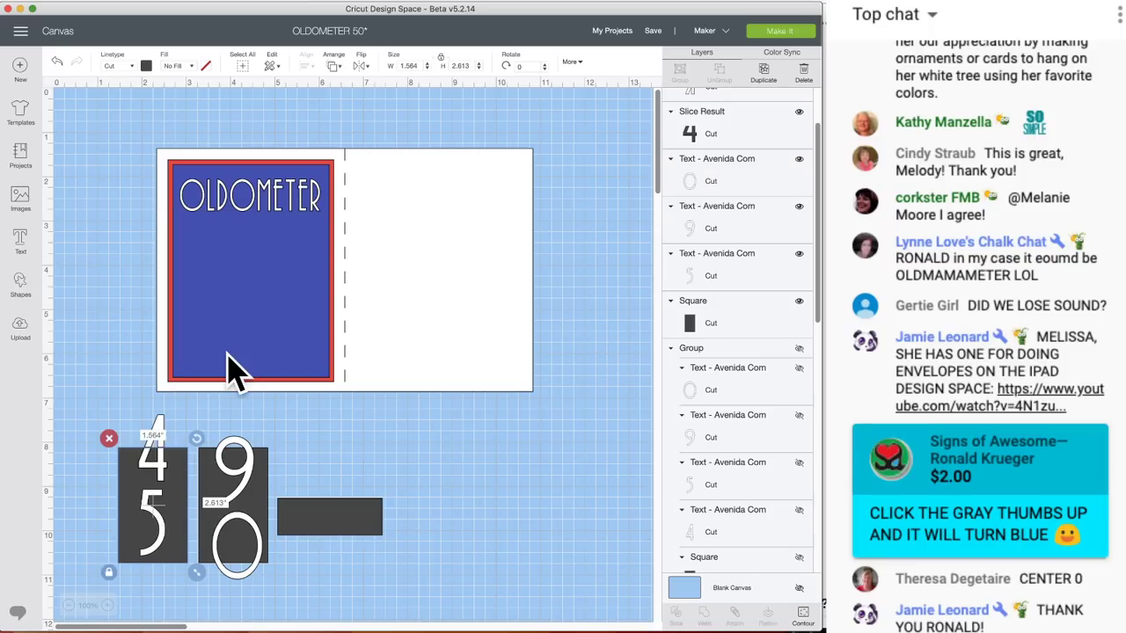
- Slice the 5 out of the same dark square that holds the cut 4
{"action": "left_click", "coordinate": [155, 607]}
{"action": "left_click", "coordinate": [156, 520]}
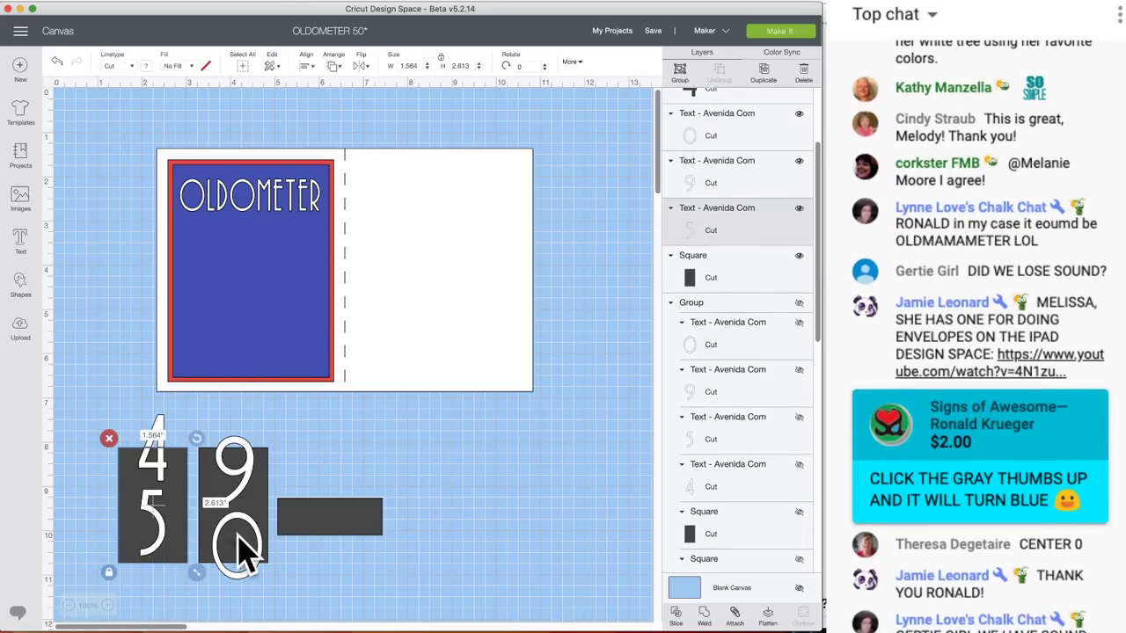
{"action": "key", "text": "Delete"}
{"action": "key", "text": "ctrl+z"}
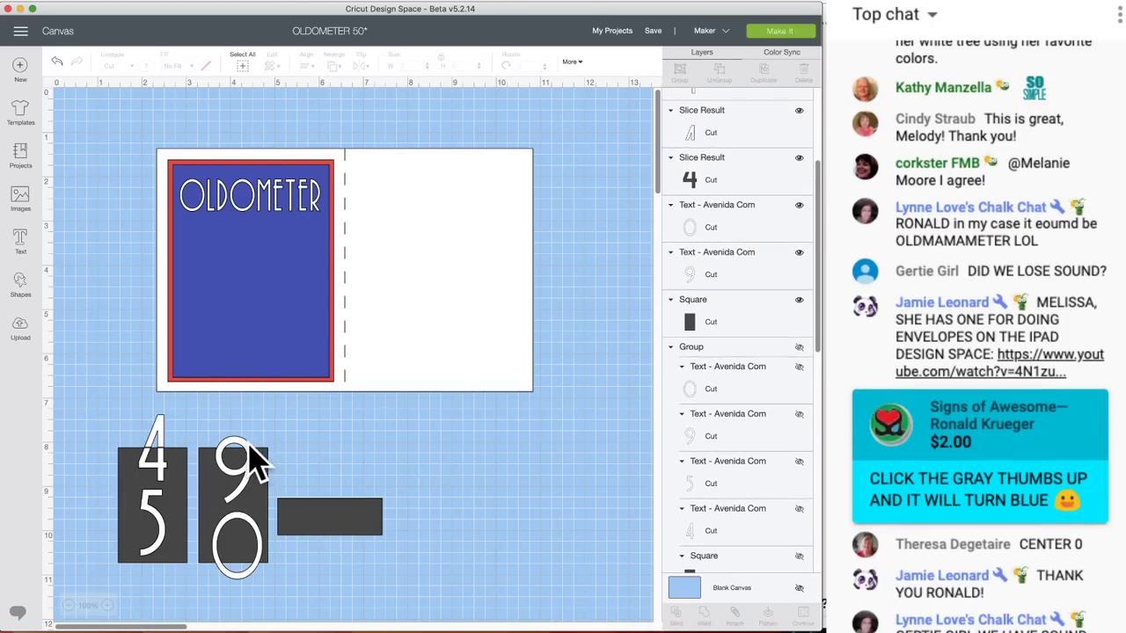
- Slice the 9 out of the second dark square, send that square to the back, and slice the 0 out of it
{"action": "left_click", "coordinate": [252, 461]}
{"action": "left_click", "coordinate": [252, 460]}
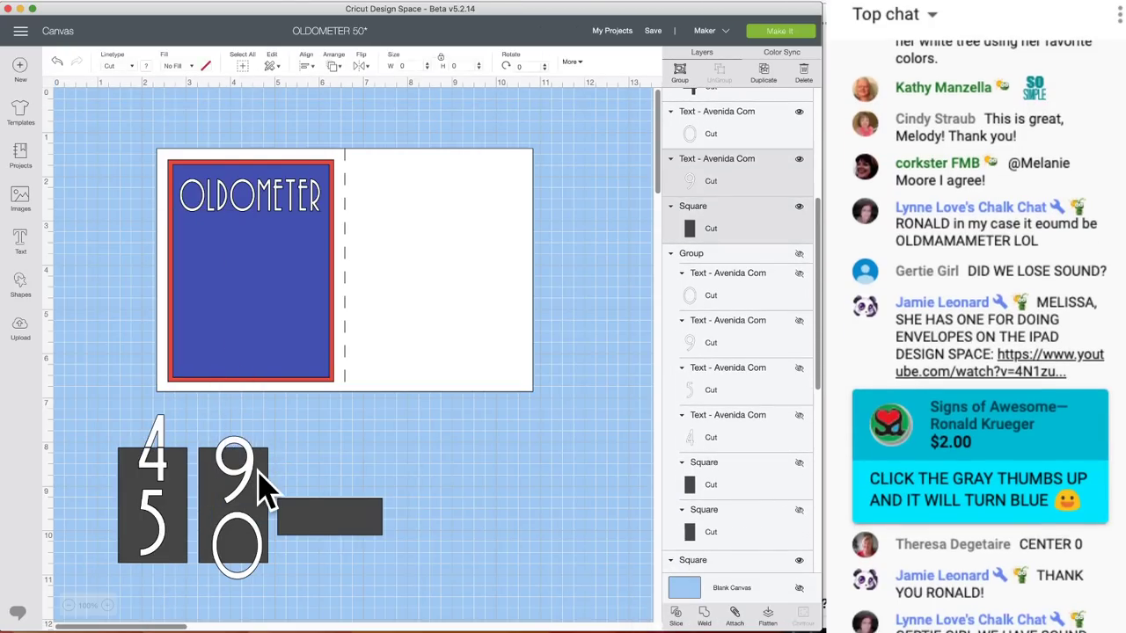
{"action": "left_click", "coordinate": [679, 615]}
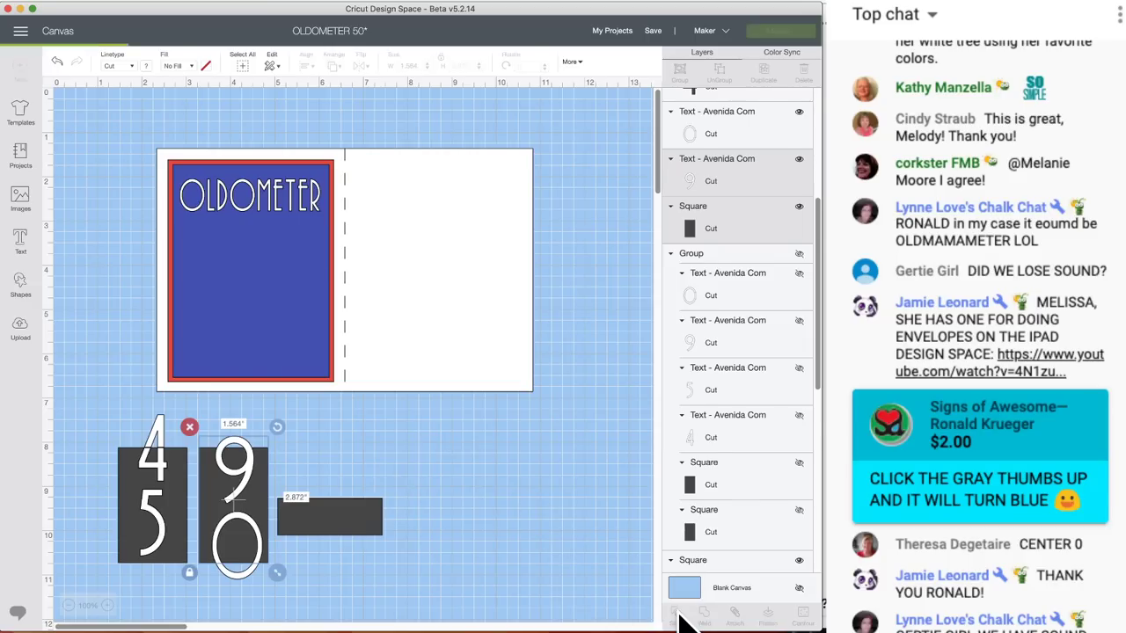
{"action": "right_click", "coordinate": [247, 533]}
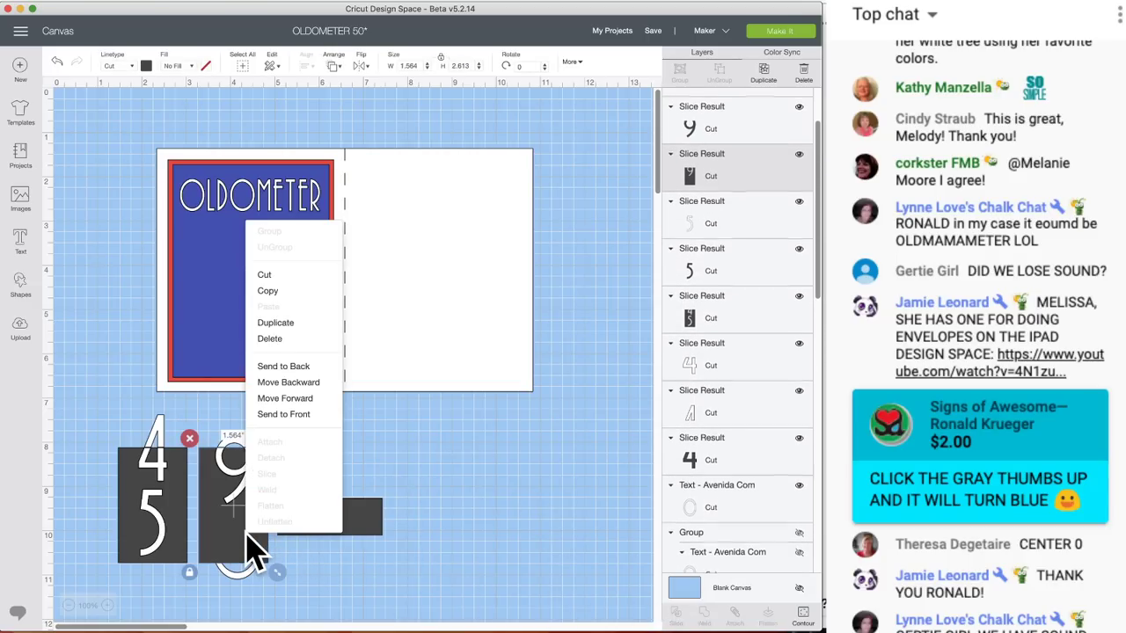
{"action": "left_click", "coordinate": [283, 368]}
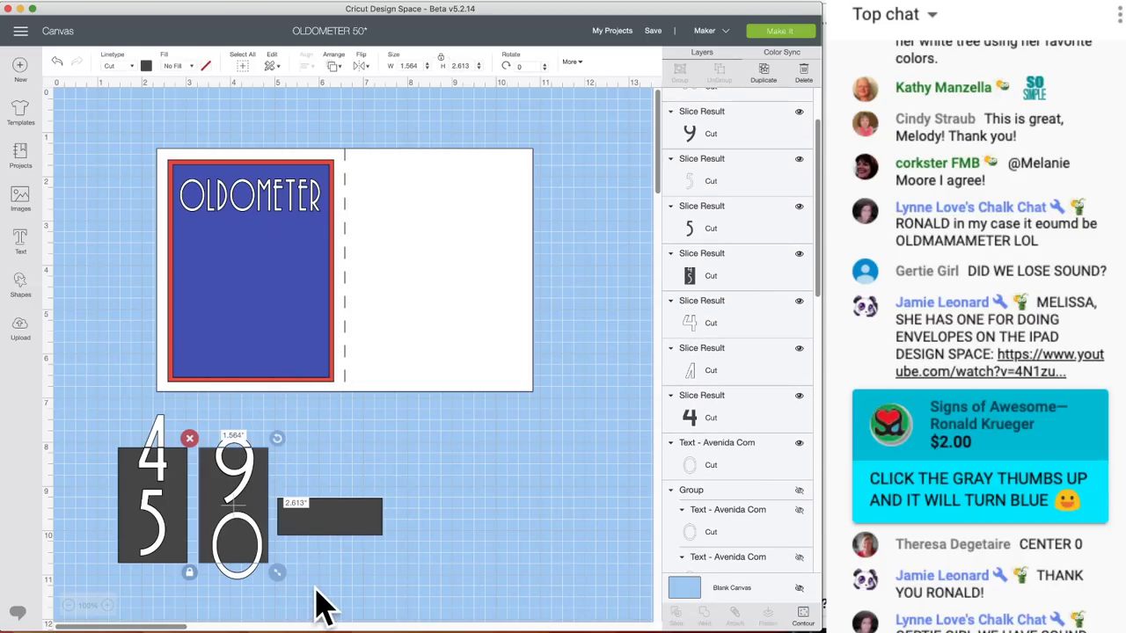
{"action": "left_click", "coordinate": [232, 558], "text": "shift"}
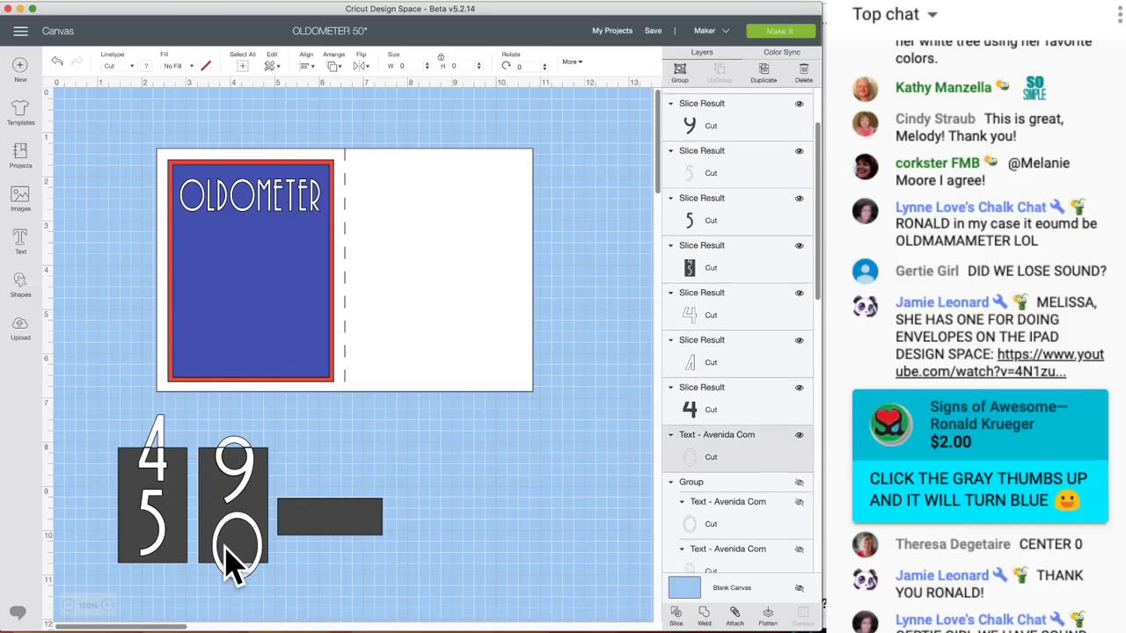
{"action": "left_click", "coordinate": [679, 615]}
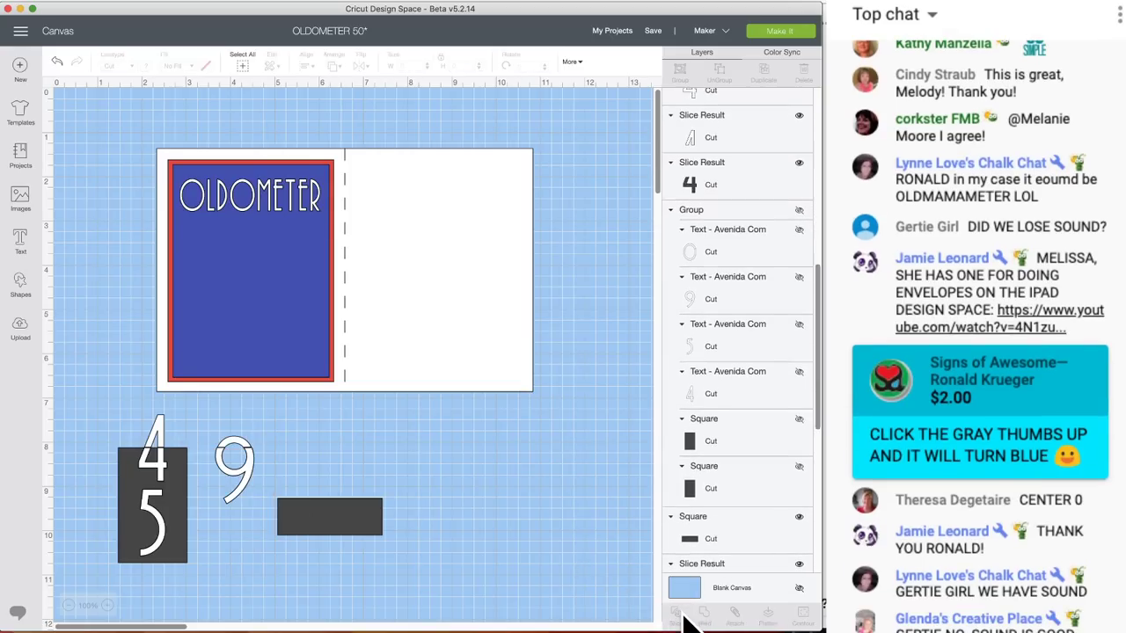
- Delete the sliced-off parts of the 9, 4 and 0 that extend beyond the dark squares
{"action": "left_click", "coordinate": [249, 460]}
{"action": "left_click", "coordinate": [156, 432]}
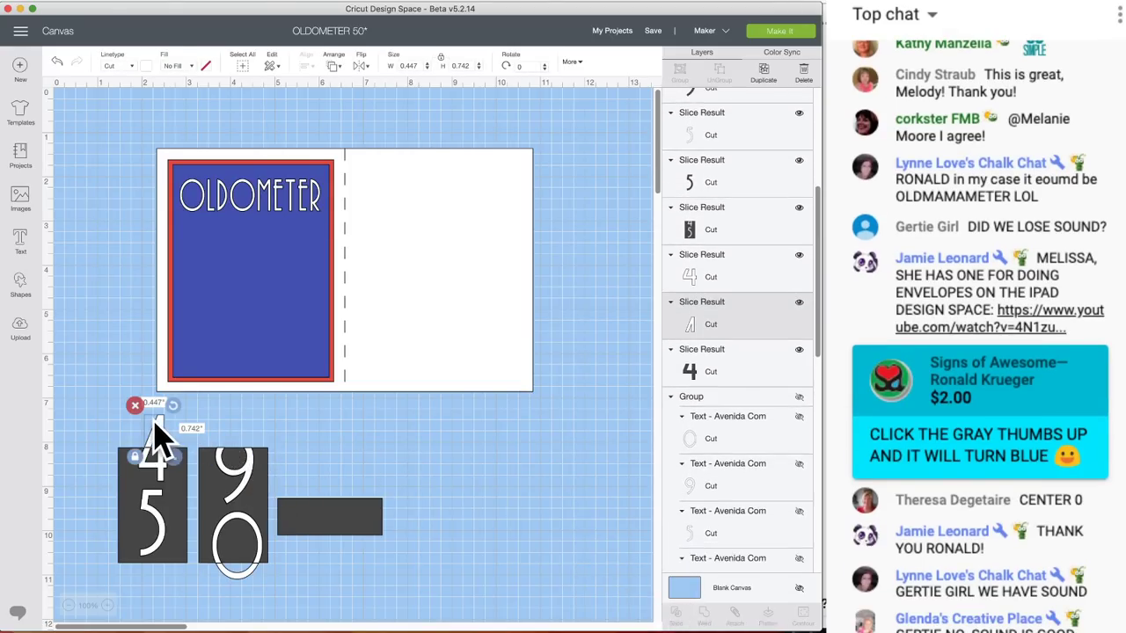
{"action": "key", "text": "Delete"}
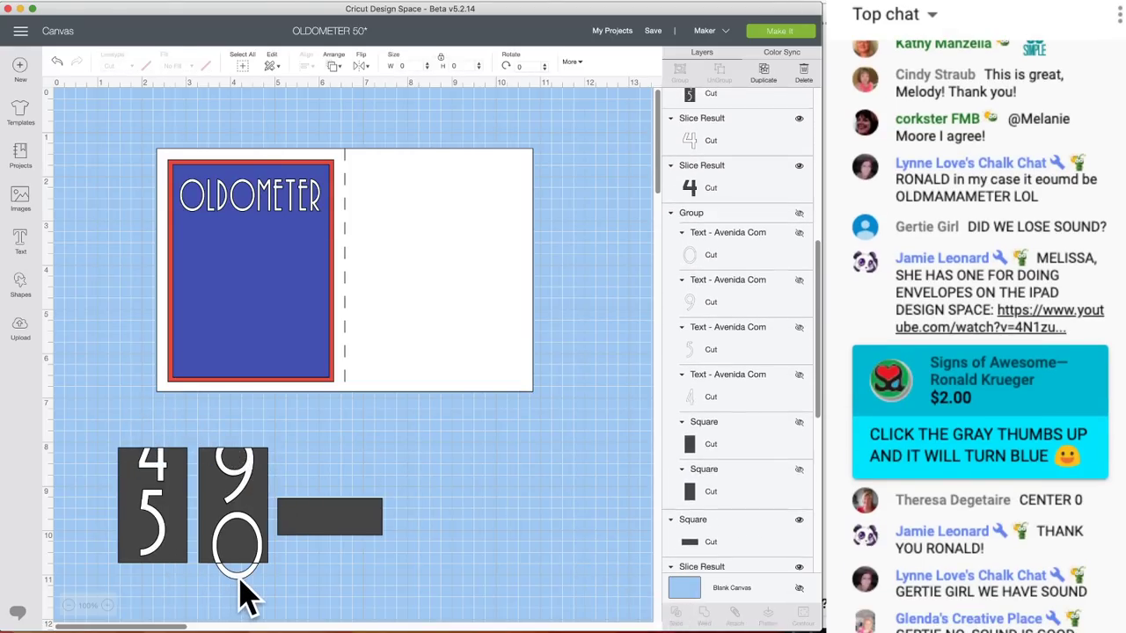
{"action": "left_click", "coordinate": [240, 577]}
{"action": "key", "text": "Delete"}
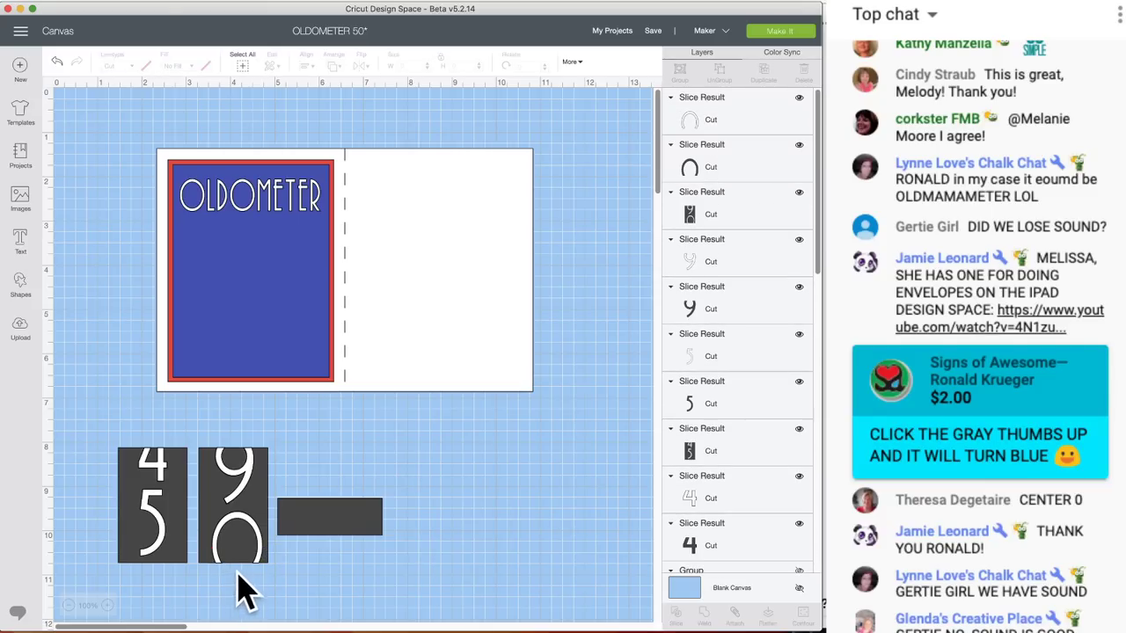
- Separate the two cut-out dark squares from the digit pieces and place them side by side on the blue panel below OLDOMETER
{"action": "left_click", "coordinate": [249, 493]}
{"action": "left_click_drag", "start_coordinate": [249, 493], "coordinate": [554, 489]}
{"action": "left_click_drag", "start_coordinate": [252, 465], "coordinate": [286, 489]}
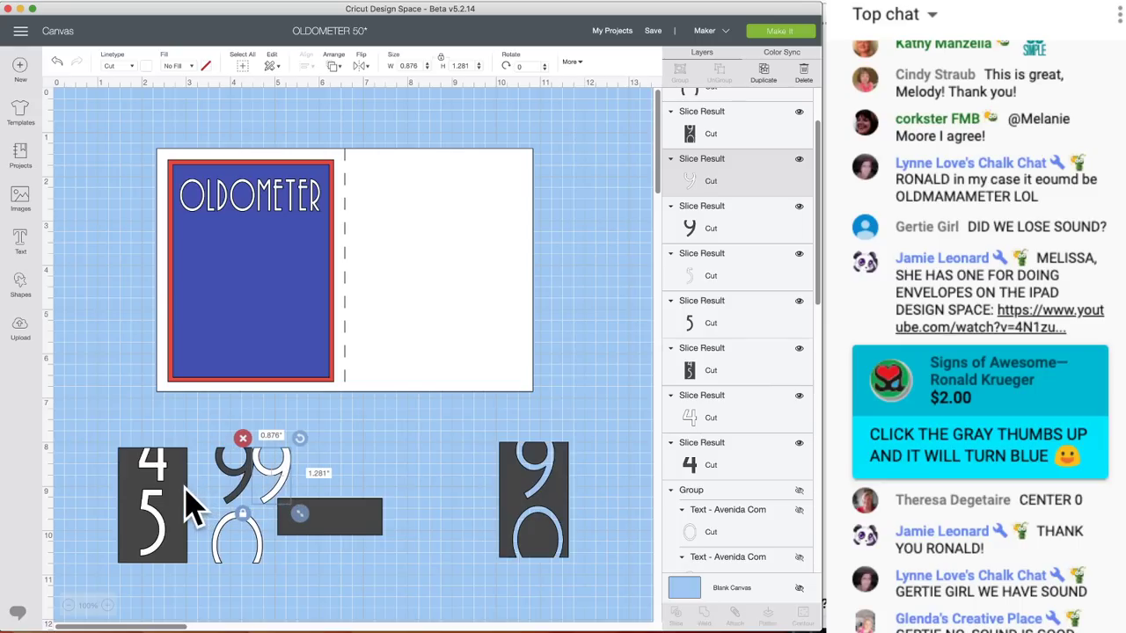
{"action": "left_click_drag", "start_coordinate": [192, 506], "coordinate": [239, 299]}
{"action": "left_click_drag", "start_coordinate": [568, 525], "coordinate": [316, 308]}
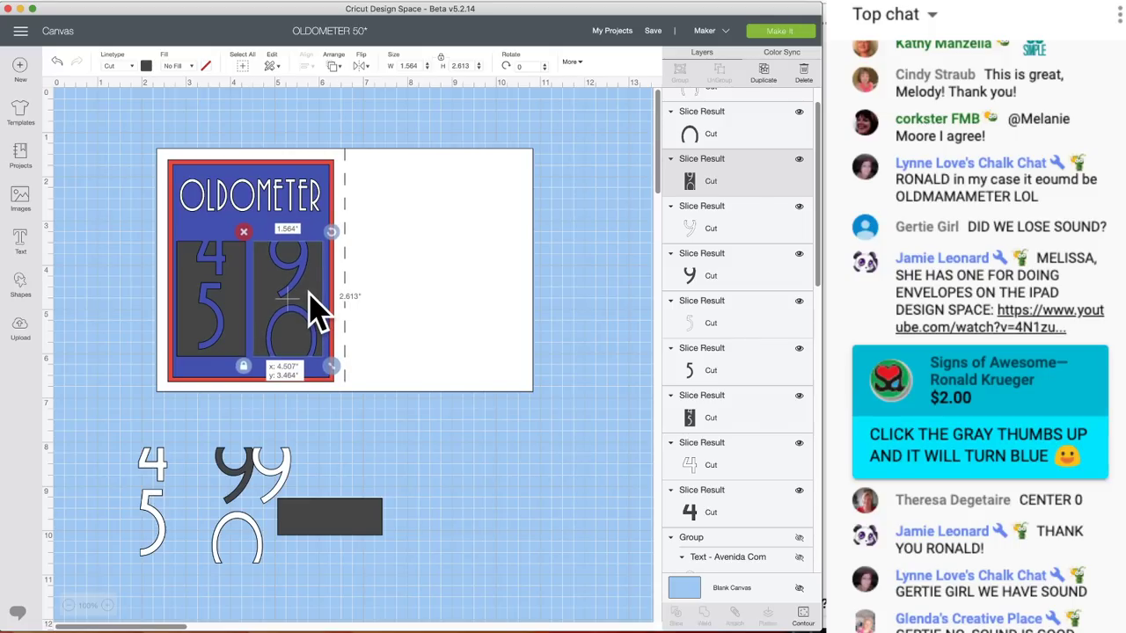
{"action": "left_click_drag", "start_coordinate": [309, 295], "coordinate": [317, 310]}
- Fit the white 4 and 5 pieces into the matching cutouts of their dark square on the card front
{"action": "left_click_drag", "start_coordinate": [158, 467], "coordinate": [220, 261]}
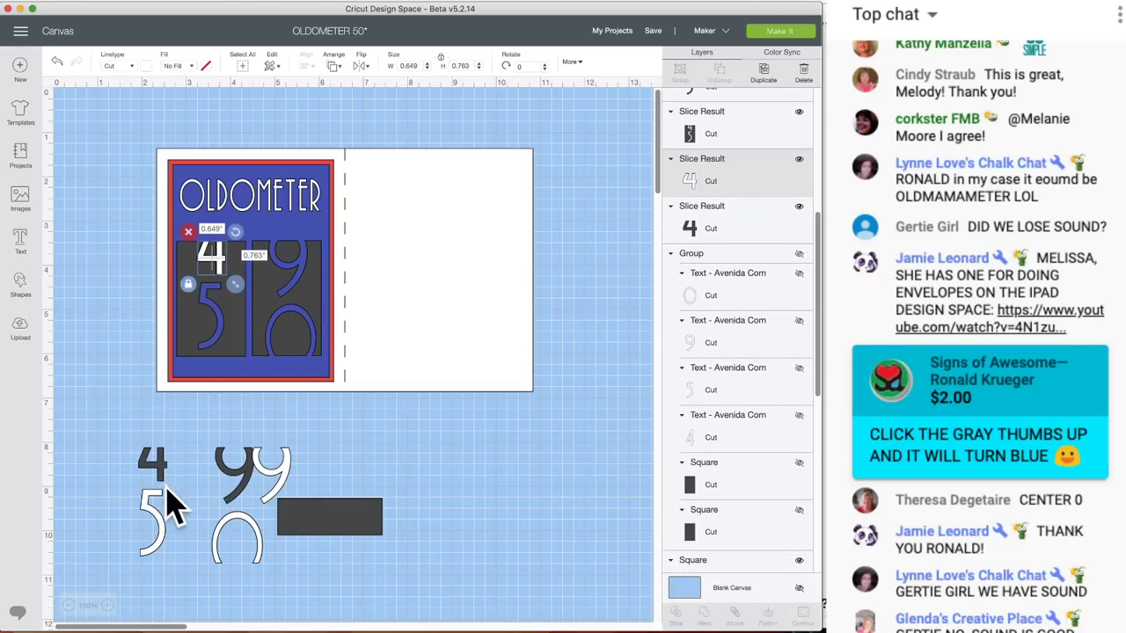
{"action": "left_click_drag", "start_coordinate": [158, 503], "coordinate": [214, 286]}
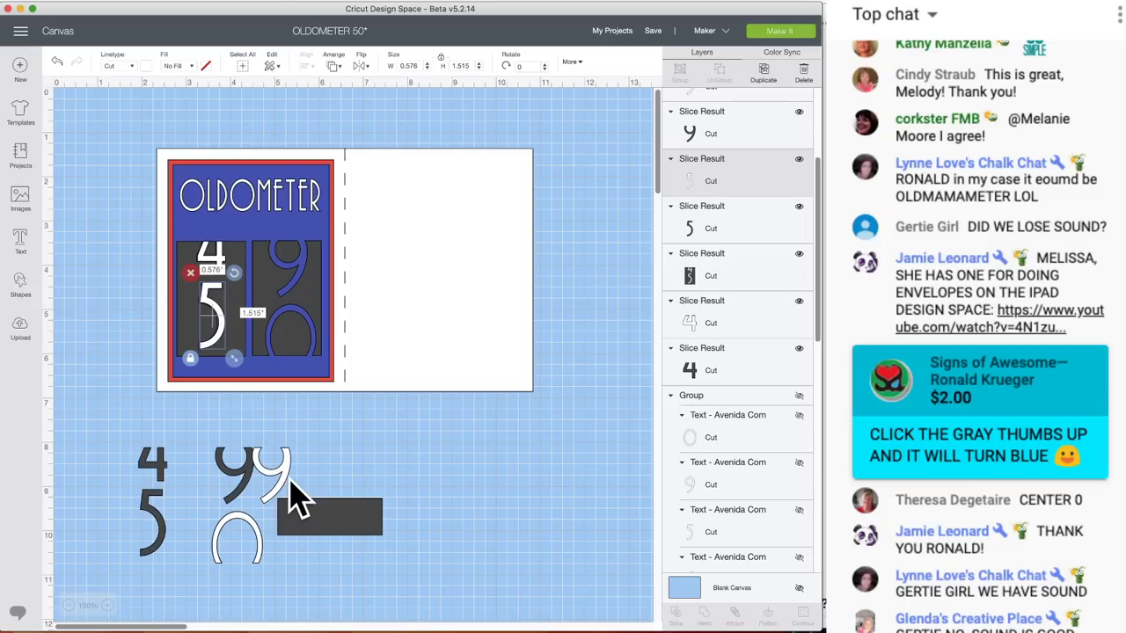
- Fit the white 9 and 0 pieces into the matching cutouts of their dark square on the card front
{"action": "left_click_drag", "start_coordinate": [289, 483], "coordinate": [308, 283]}
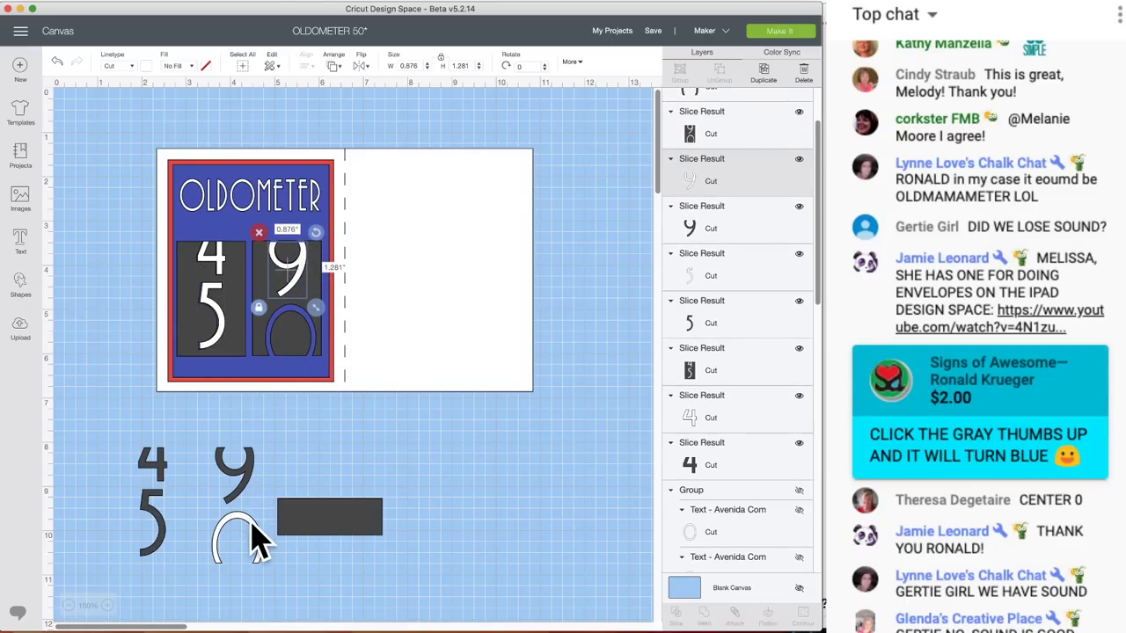
{"action": "left_click_drag", "start_coordinate": [255, 537], "coordinate": [311, 331]}
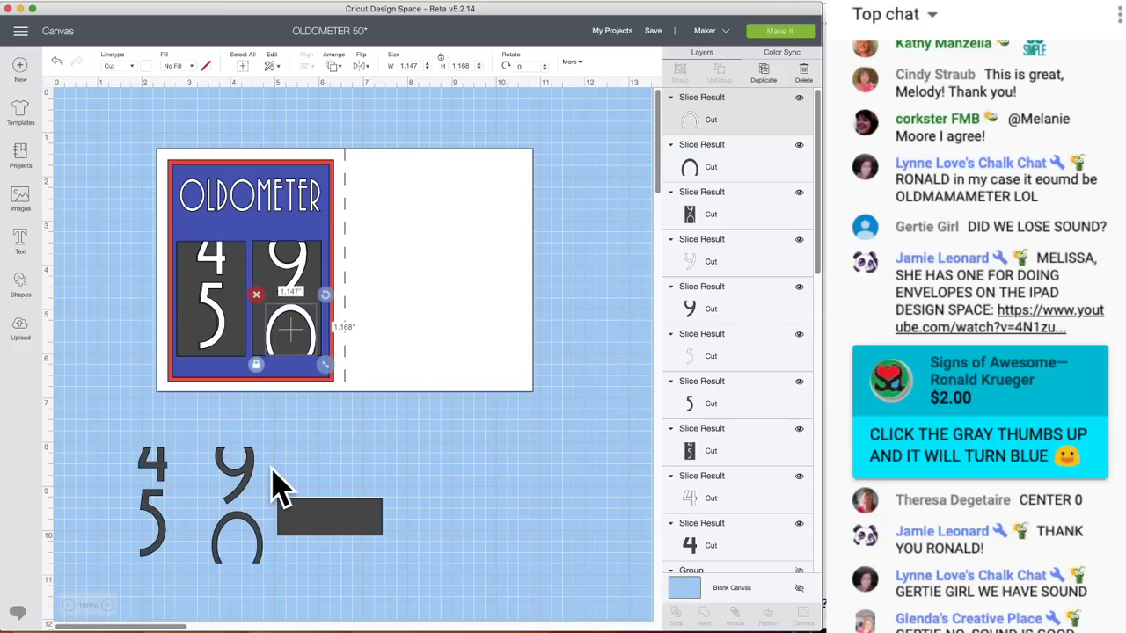
- Undo the digit placements and slices back to the whole white digits lying over the two uncut dark squares
{"action": "left_click", "coordinate": [56, 62]}
{"action": "left_click", "coordinate": [56, 61]}
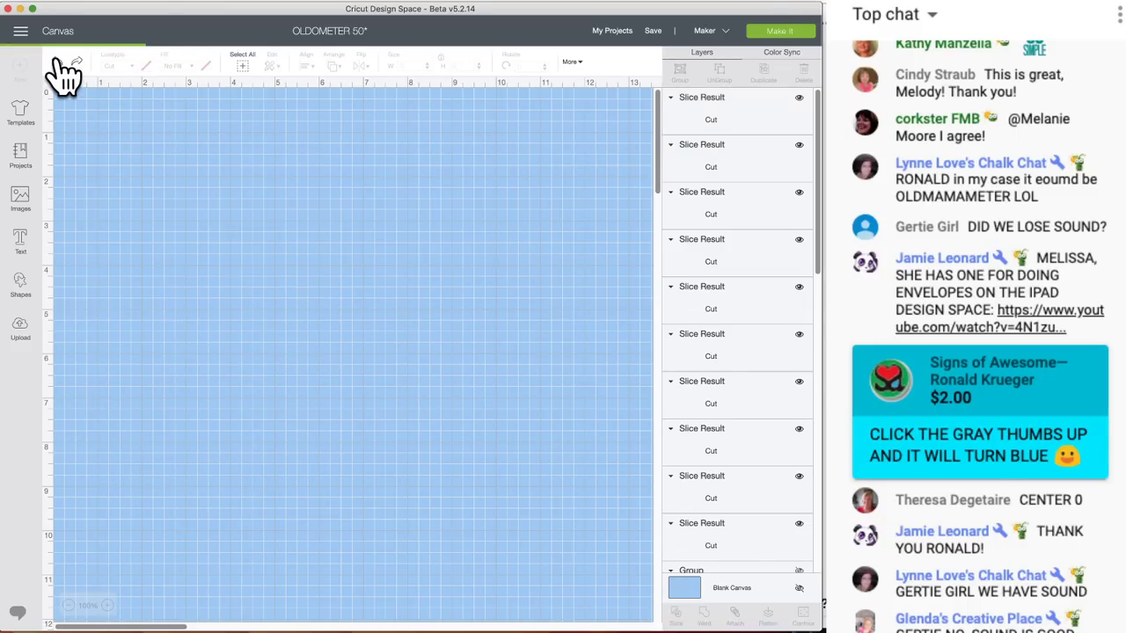
{"action": "left_click", "coordinate": [56, 62]}
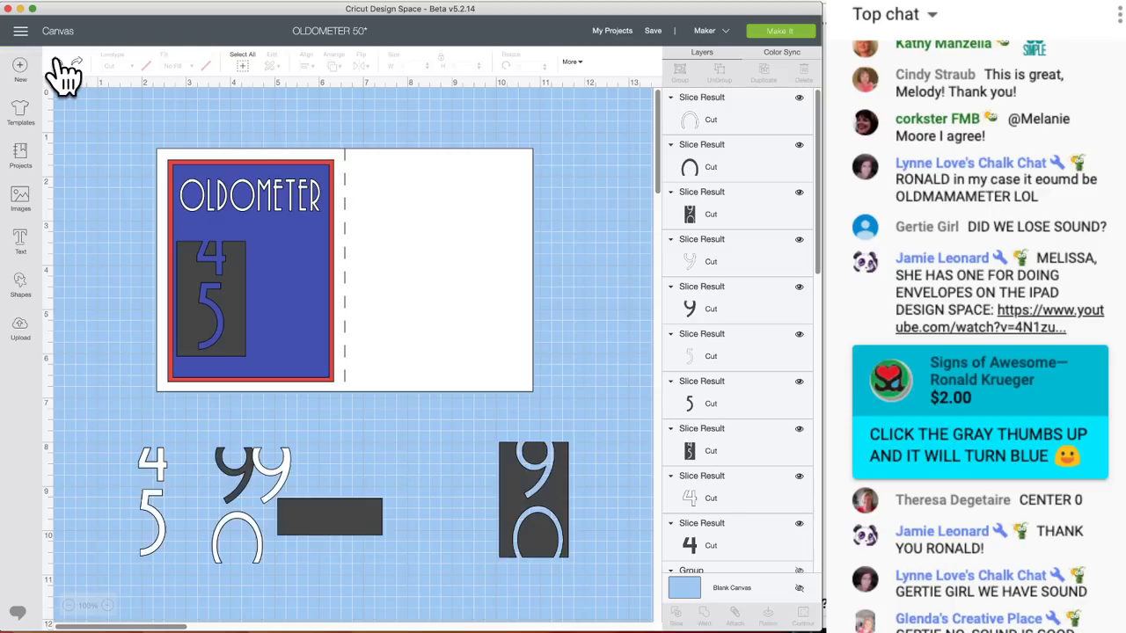
{"action": "left_click", "coordinate": [56, 62]}
{"action": "left_click", "coordinate": [56, 62]}
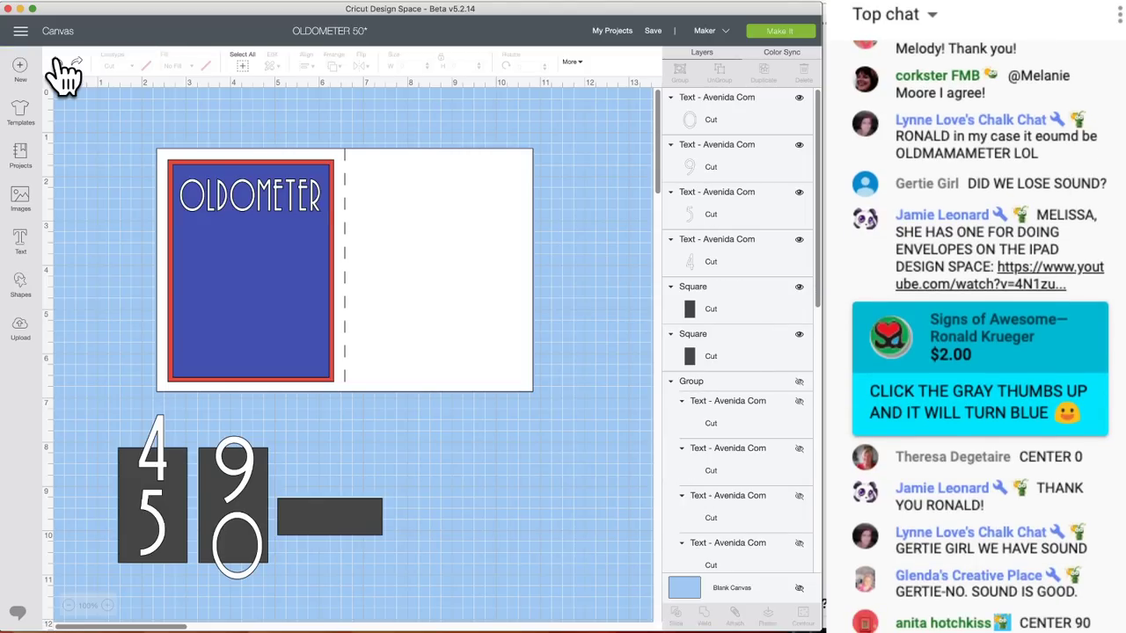
- Weld the white 4, 5, 9 and 0 into a single shape
{"action": "left_click", "coordinate": [166, 475]}
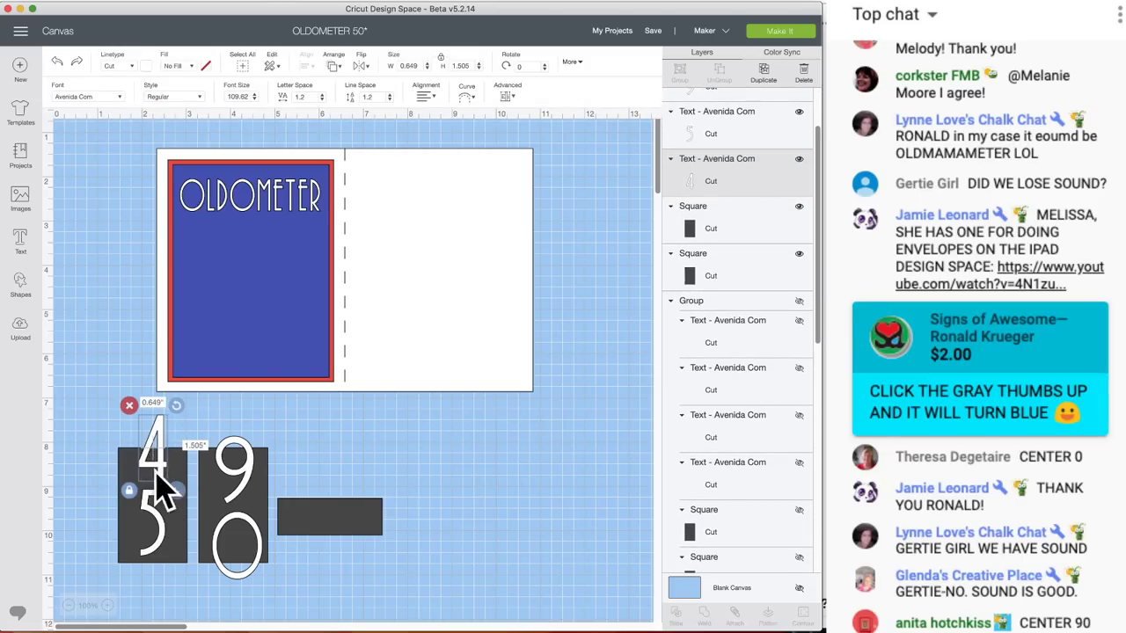
{"action": "left_click", "coordinate": [151, 524], "text": "shift"}
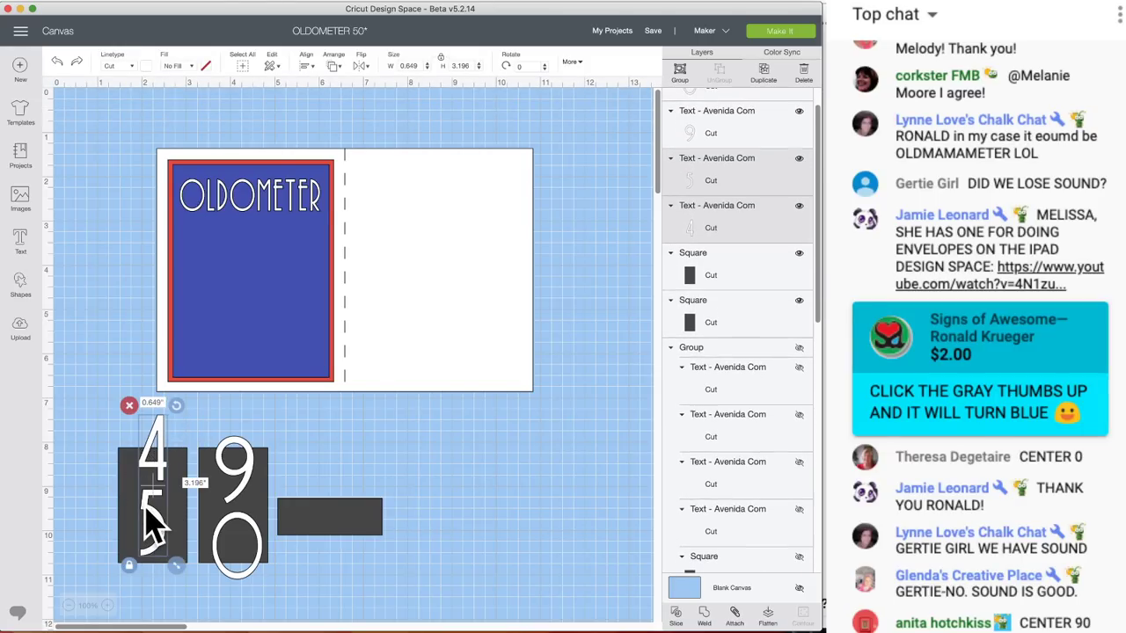
{"action": "left_click", "coordinate": [224, 471], "text": "shift"}
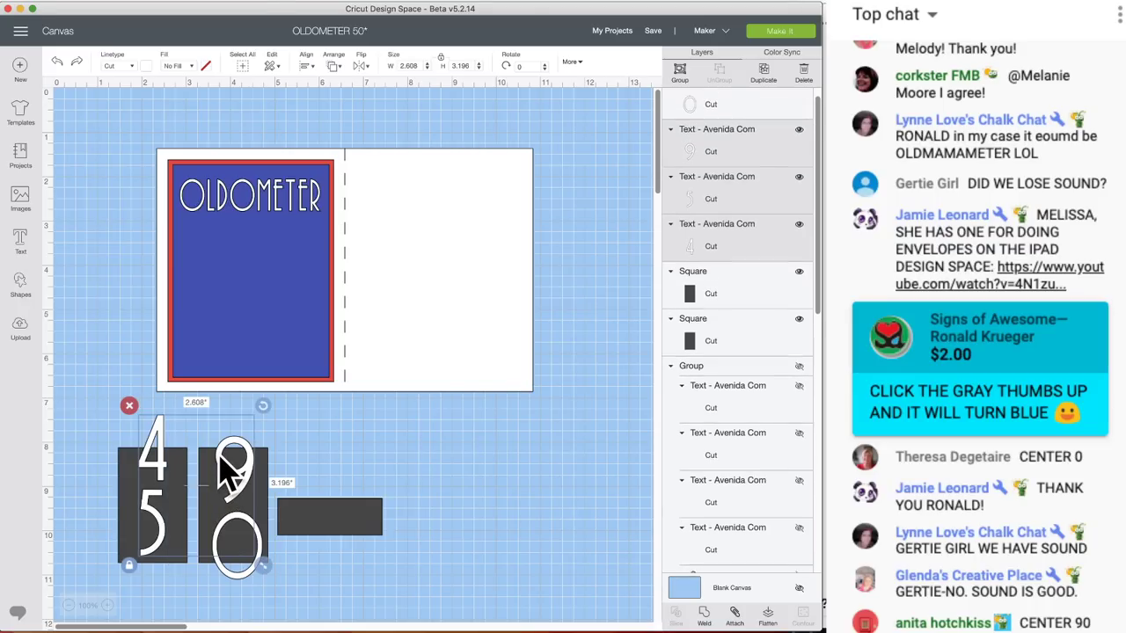
{"action": "left_click", "coordinate": [236, 577], "text": "shift"}
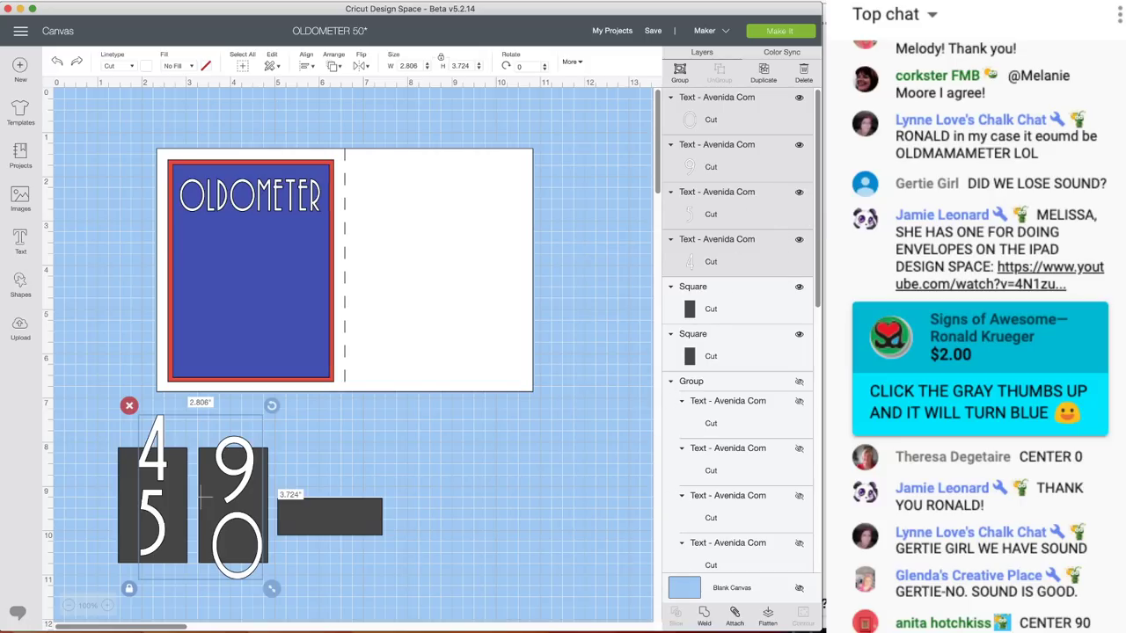
{"action": "left_click", "coordinate": [706, 616]}
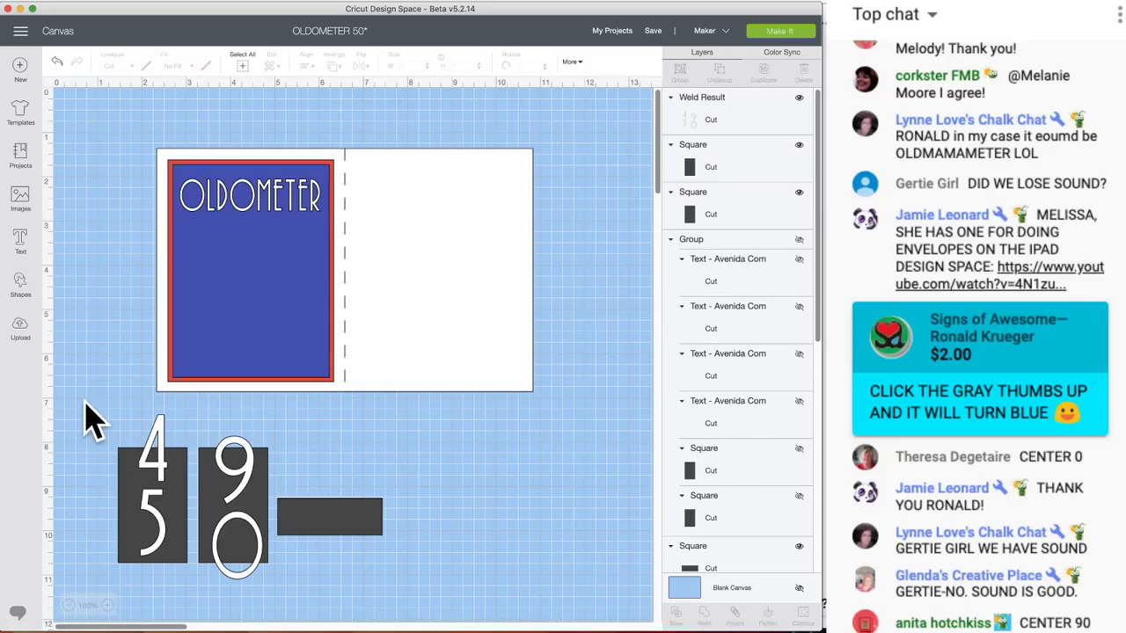
- Weld the two dark squares behind the digits into one shape and send it to the back
{"action": "left_click", "coordinate": [130, 462]}
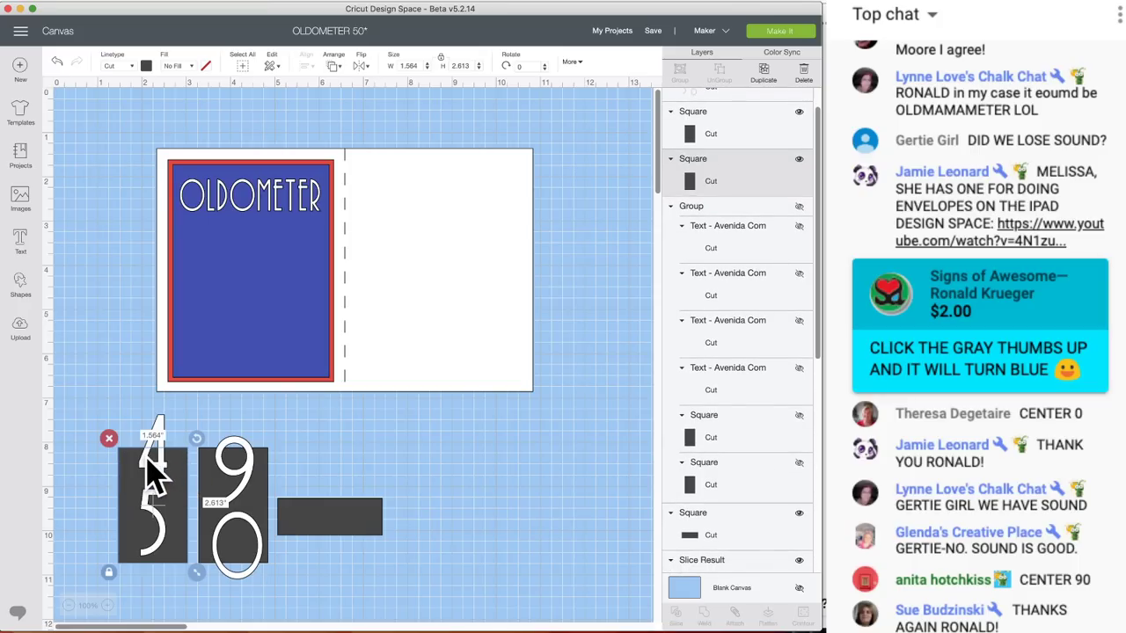
{"action": "left_click", "coordinate": [272, 475], "text": "shift"}
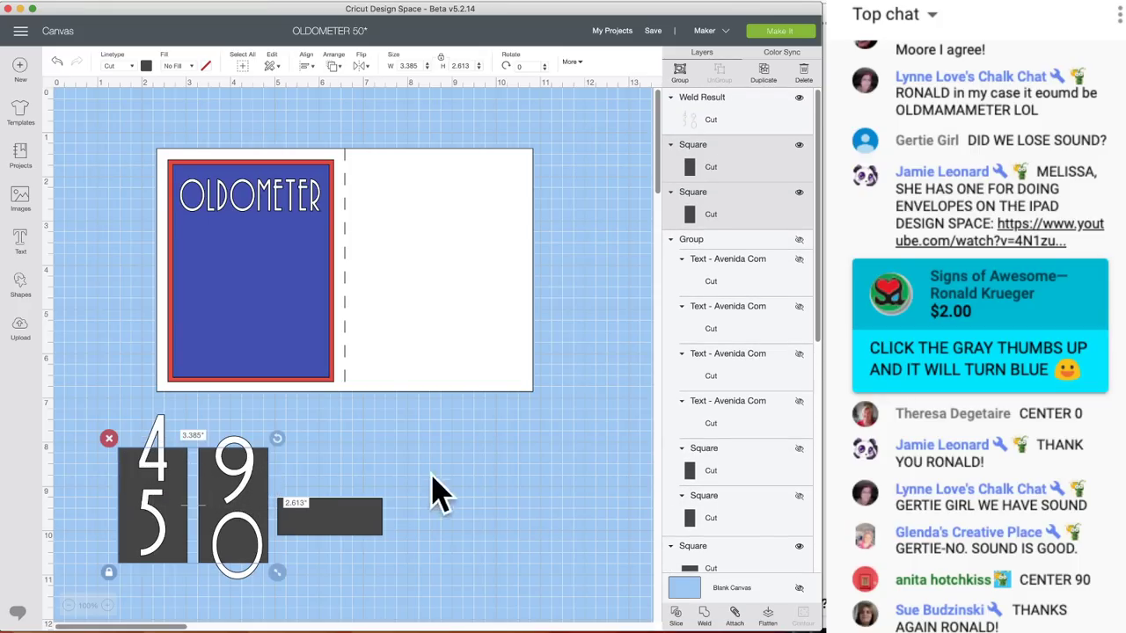
{"action": "left_click", "coordinate": [709, 615]}
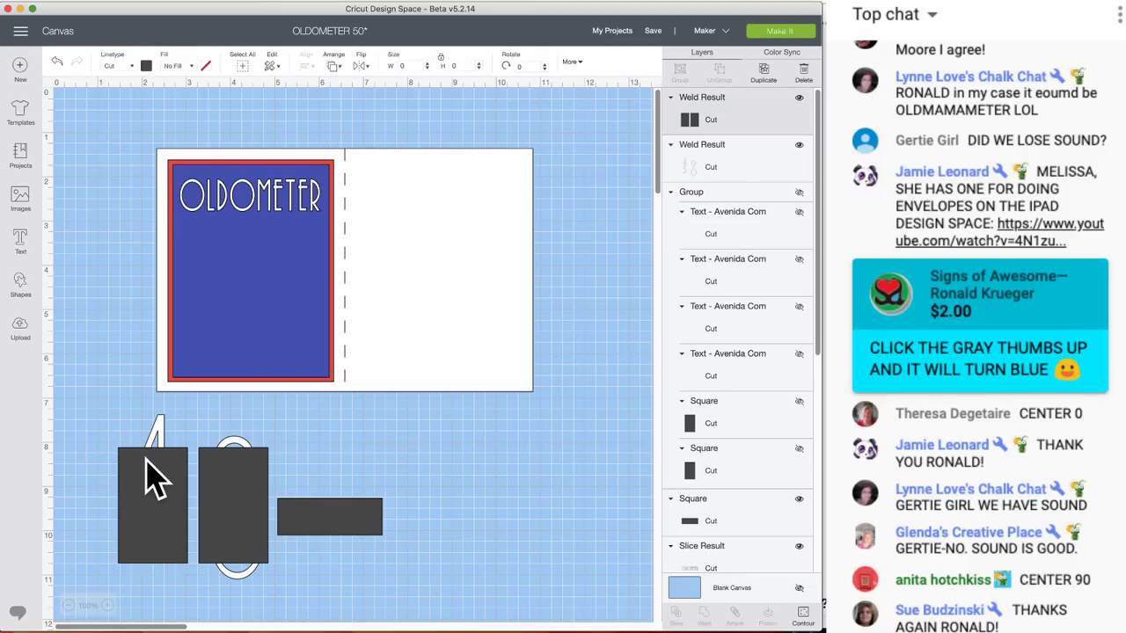
{"action": "right_click", "coordinate": [152, 475]}
{"action": "left_click", "coordinate": [158, 466]}
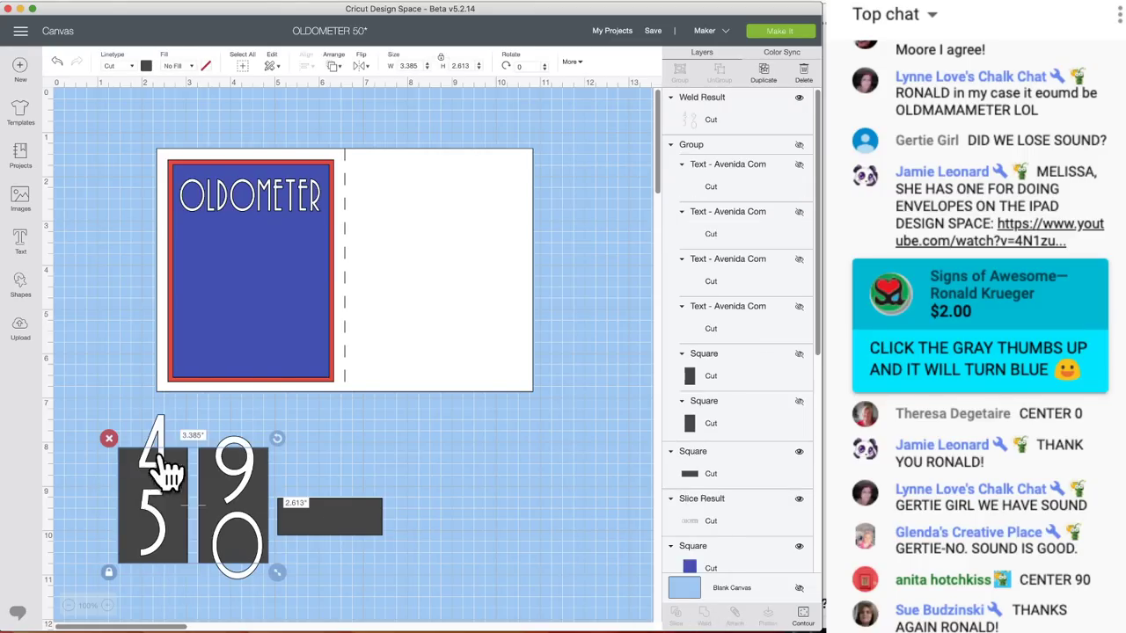
- Slice the welded digits out of the welded dark squares
{"action": "left_click", "coordinate": [141, 444]}
{"action": "left_click_drag", "start_coordinate": [107, 422], "coordinate": [238, 574]}
{"action": "left_click", "coordinate": [677, 616]}
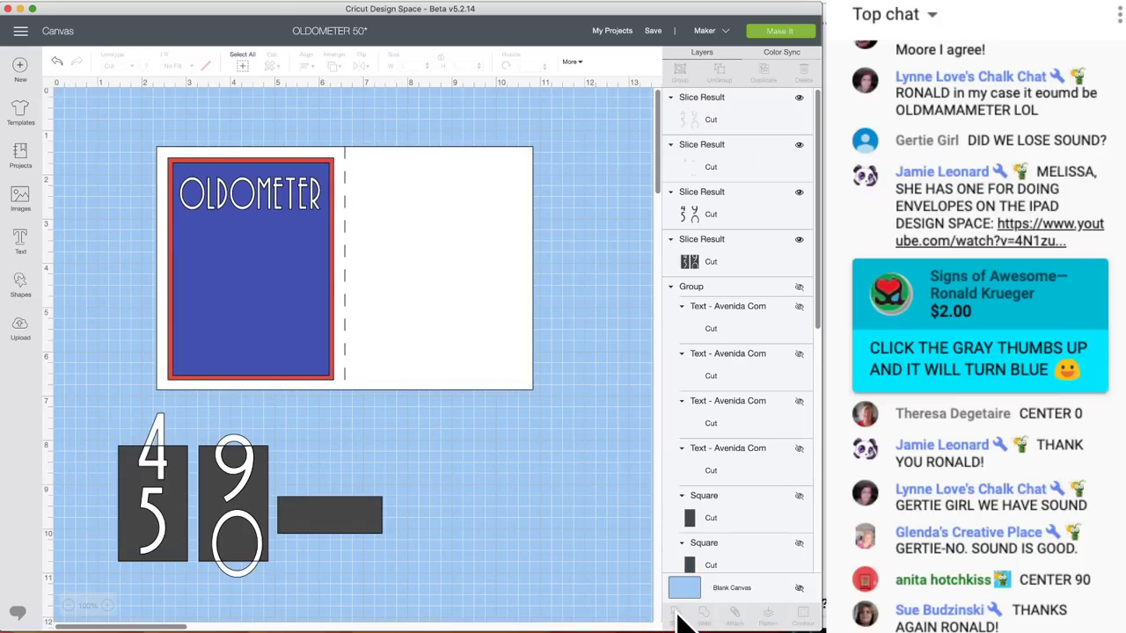
- Separate the slice pieces and delete the overhanging digit parts and the dark digit pieces, keeping the white digits and cut-out squares
{"action": "left_click_drag", "start_coordinate": [236, 470], "coordinate": [560, 465]}
{"action": "left_click_drag", "start_coordinate": [249, 484], "coordinate": [440, 479]}
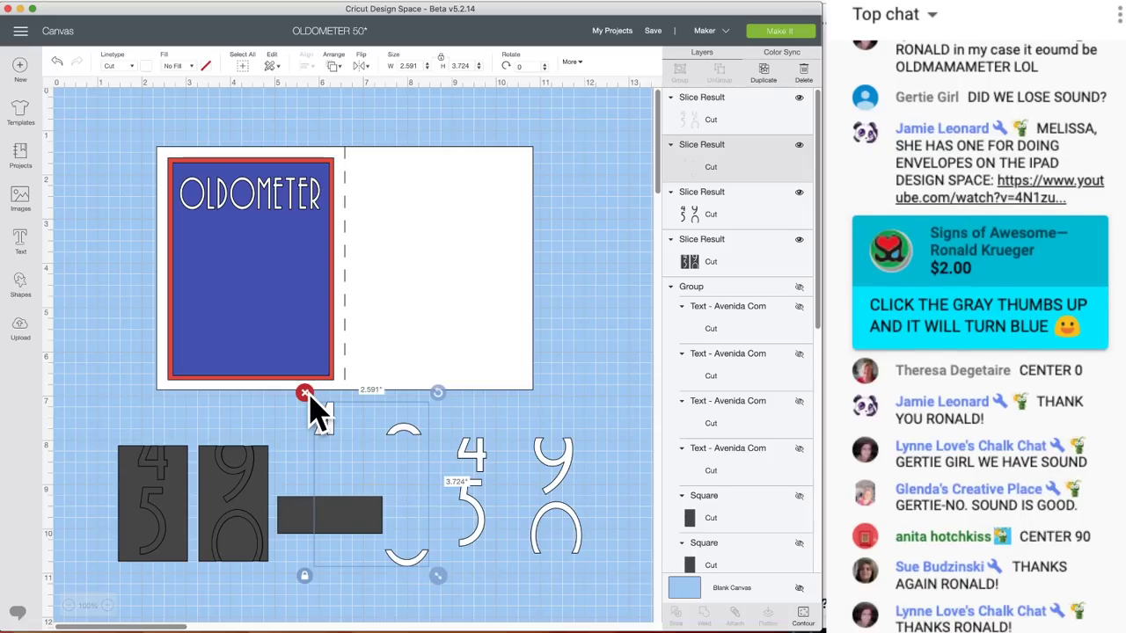
{"action": "left_click", "coordinate": [304, 393]}
{"action": "left_click_drag", "start_coordinate": [255, 483], "coordinate": [398, 486]}
{"action": "left_click", "coordinate": [271, 441]}
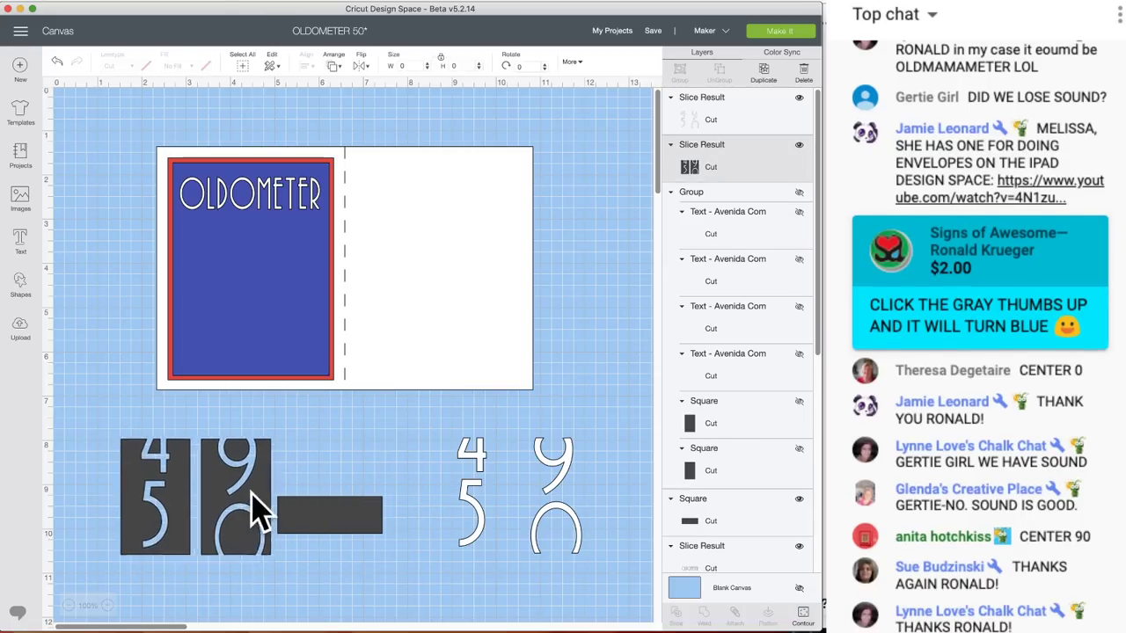
- Place the cut-out dark squares on the blue panel below OLDOMETER and fit the white digits into them
{"action": "left_click_drag", "start_coordinate": [259, 510], "coordinate": [296, 322]}
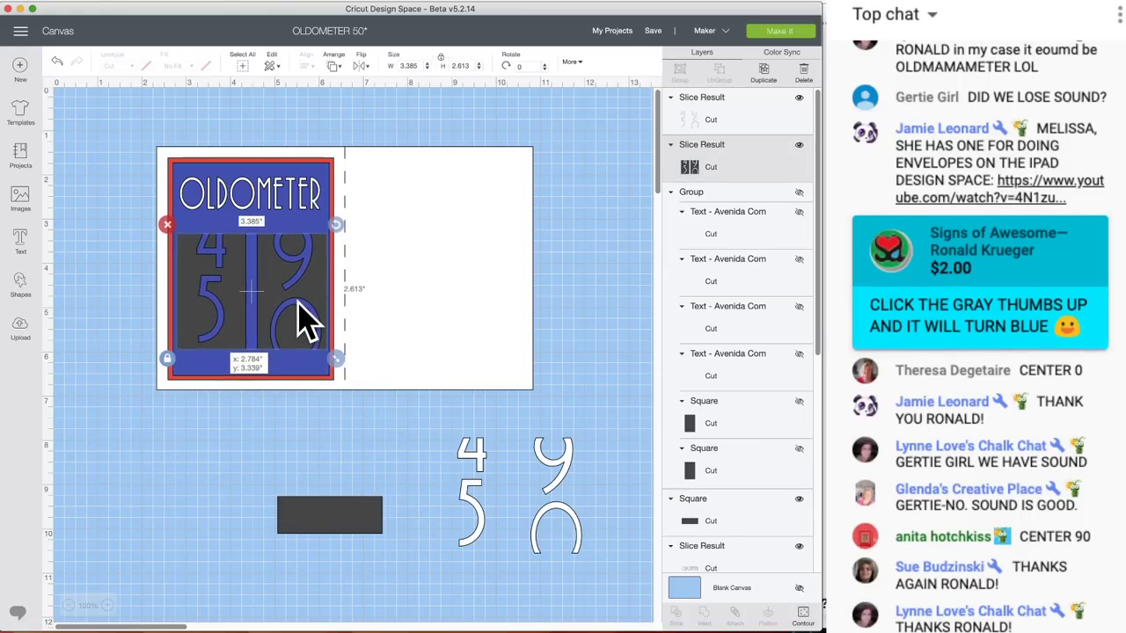
{"action": "left_click_drag", "start_coordinate": [478, 473], "coordinate": [220, 253]}
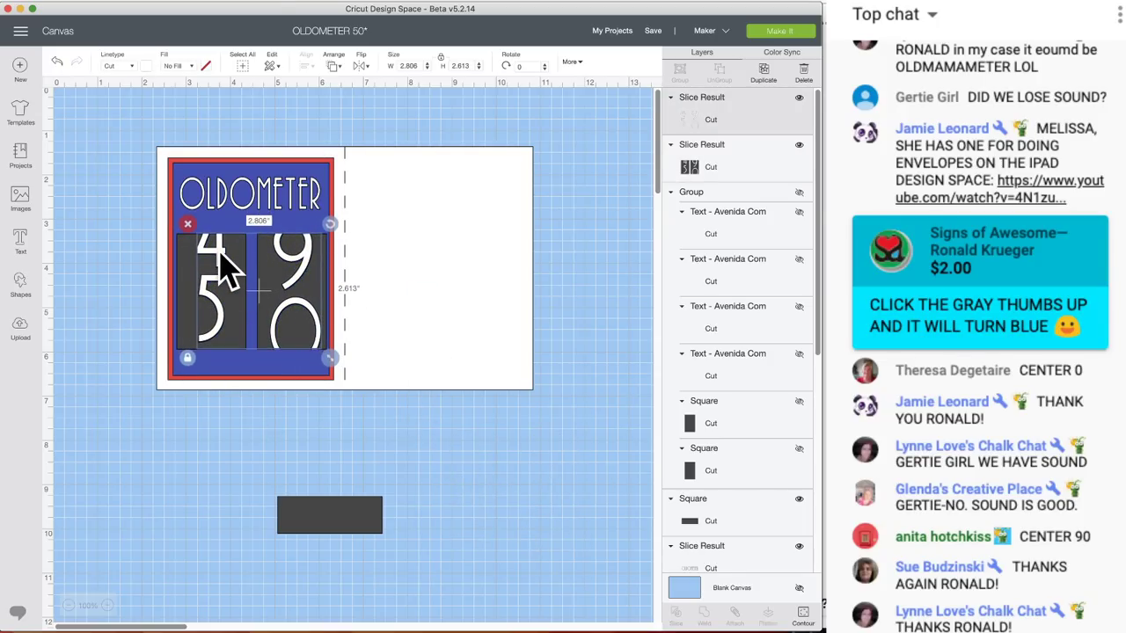
- Move the cut-out dark squares off the card, adjust the white digits' position, and hide the blue panel
{"action": "left_click_drag", "start_coordinate": [196, 272], "coordinate": [138, 616]}
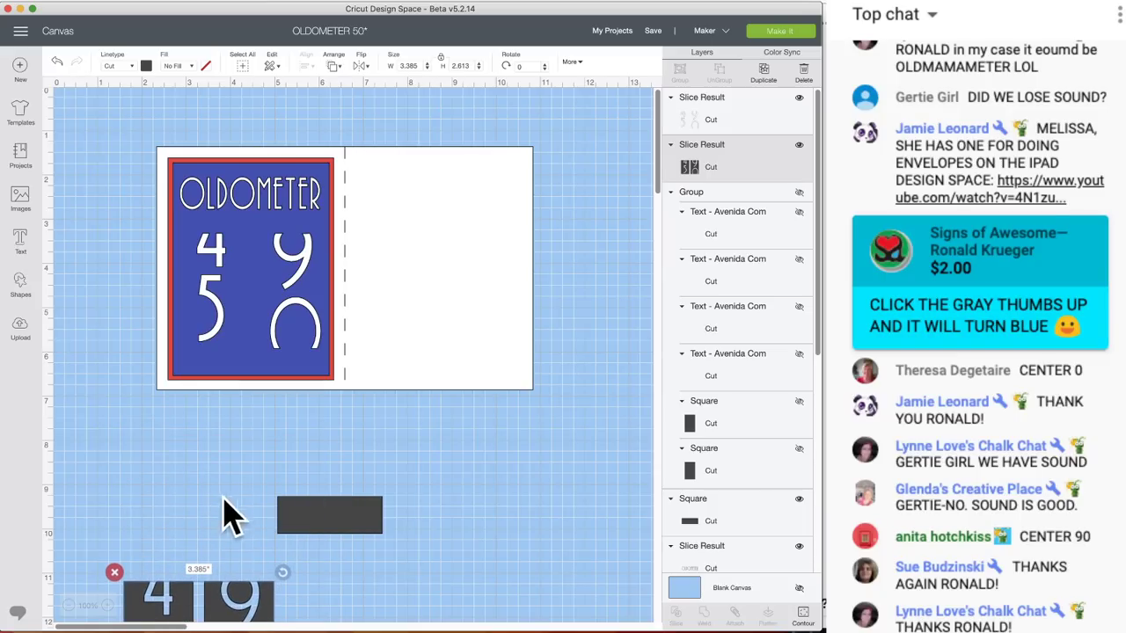
{"action": "left_click", "coordinate": [299, 317]}
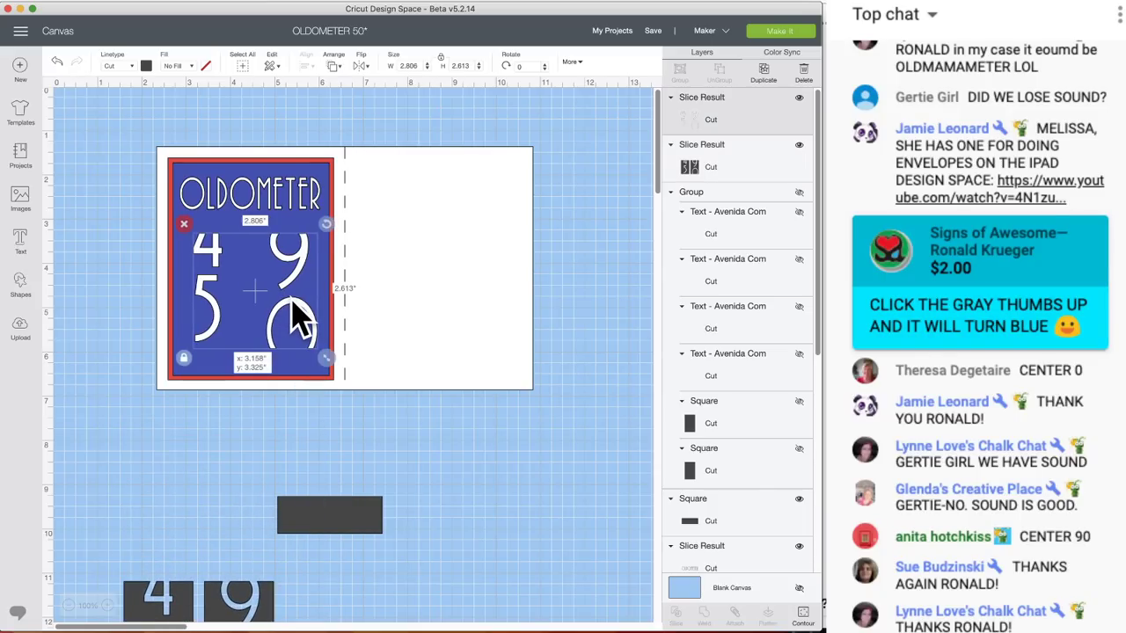
{"action": "left_click_drag", "start_coordinate": [299, 317], "coordinate": [301, 315]}
{"action": "left_click", "coordinate": [269, 594]}
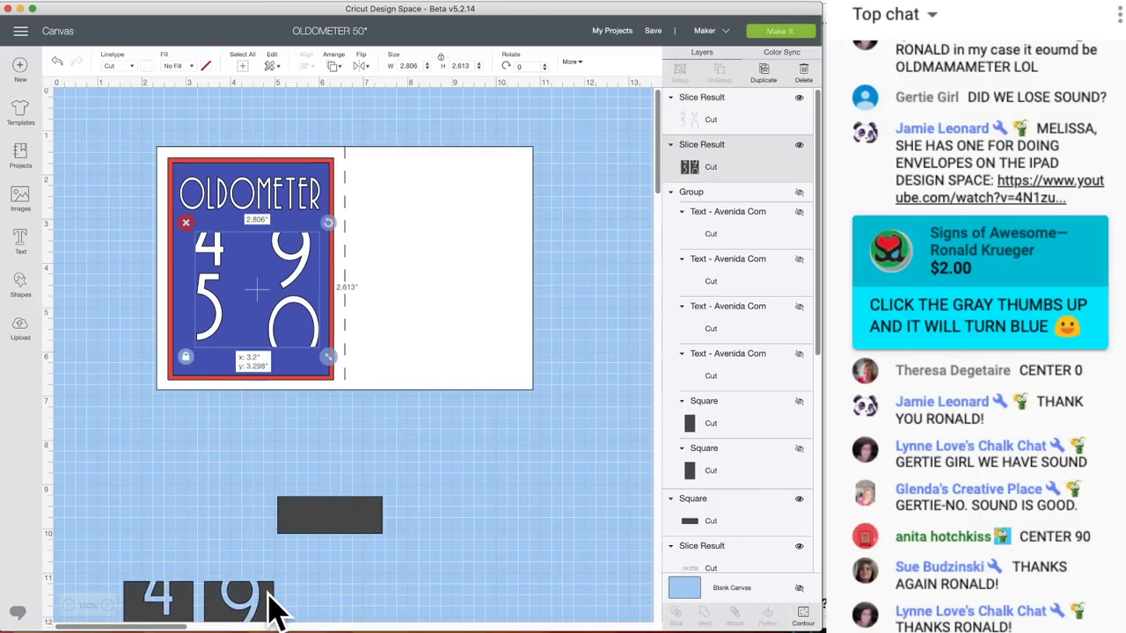
{"action": "left_click", "coordinate": [325, 371]}
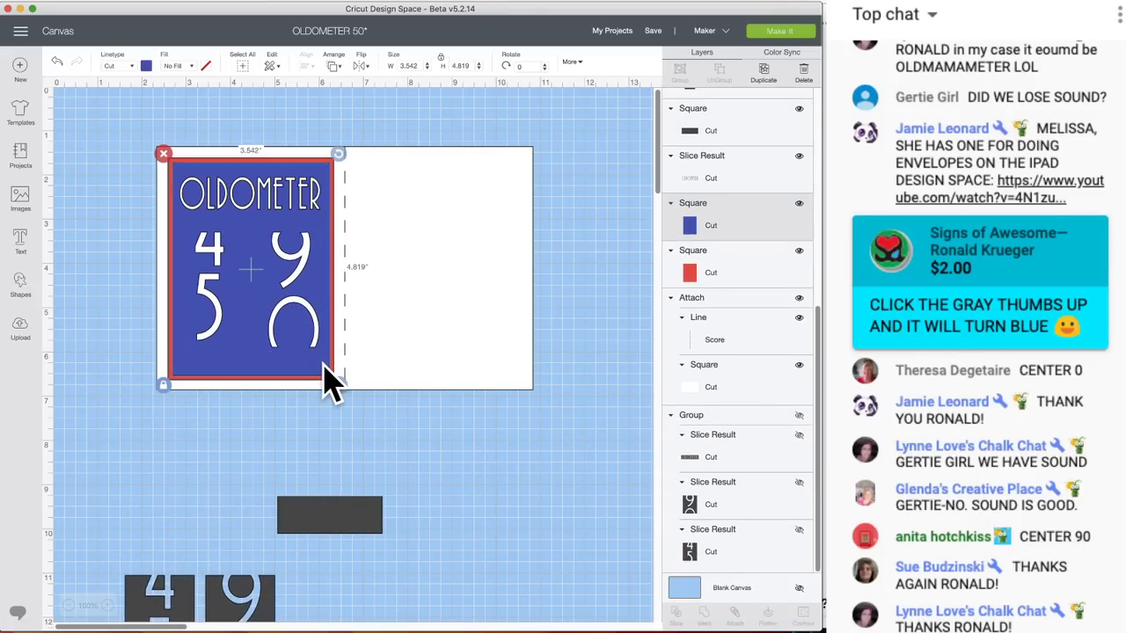
{"action": "left_click", "coordinate": [799, 204]}
{"action": "left_click_drag", "start_coordinate": [272, 603], "coordinate": [263, 484]}
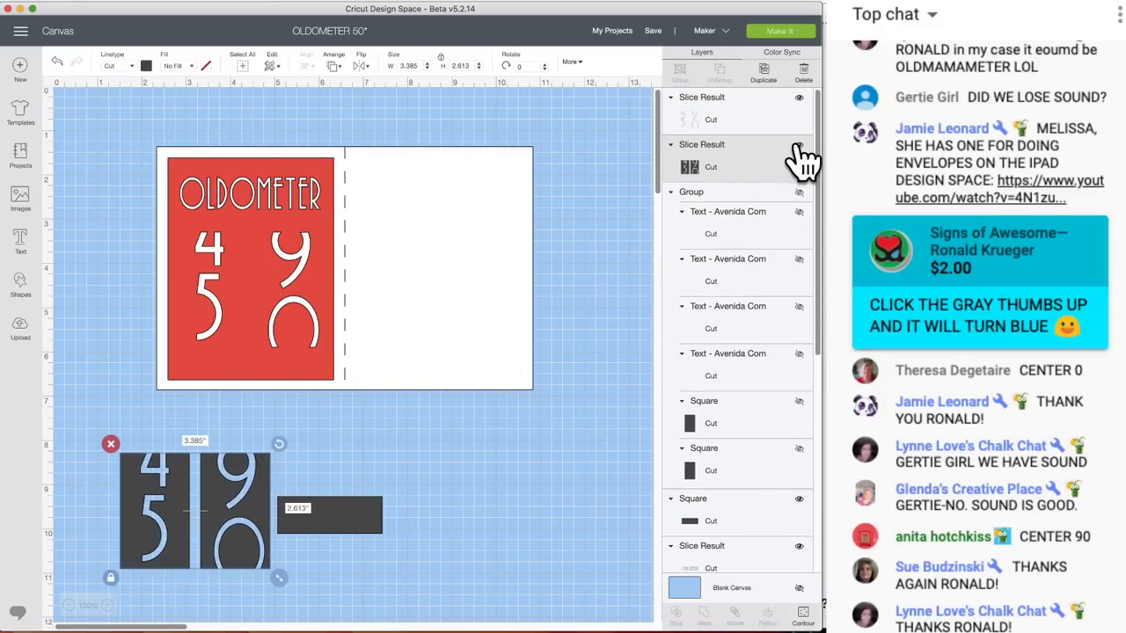
- Color the cut-out squares the blue material color and place them around the white digits on the red panel
{"action": "left_click", "coordinate": [146, 66]}
{"action": "left_click", "coordinate": [207, 109]}
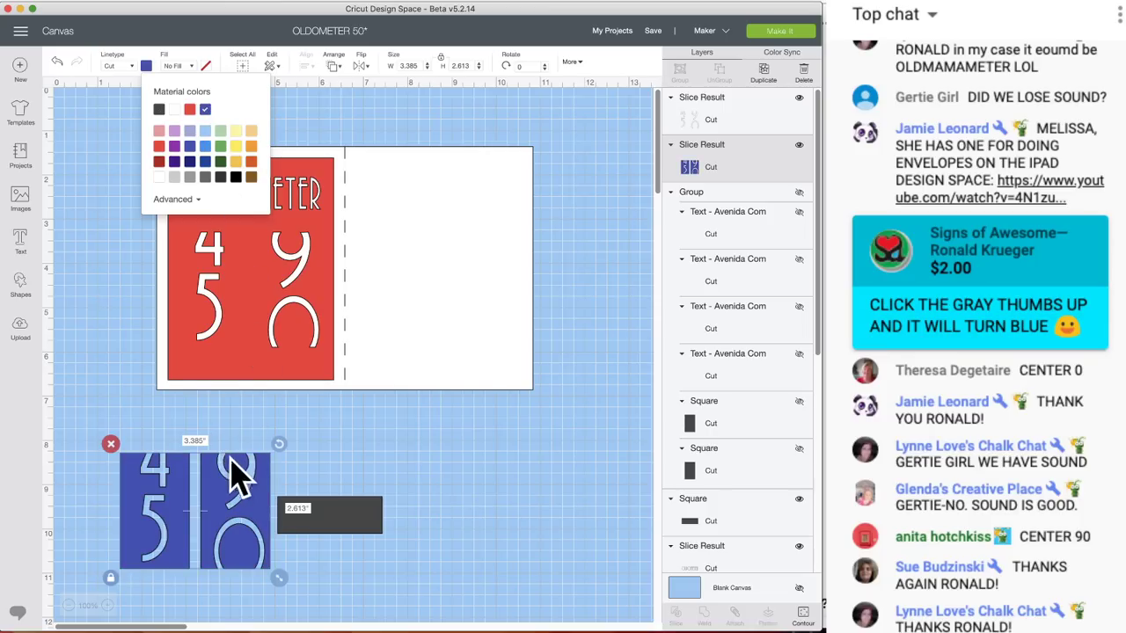
{"action": "left_click_drag", "start_coordinate": [239, 472], "coordinate": [296, 289]}
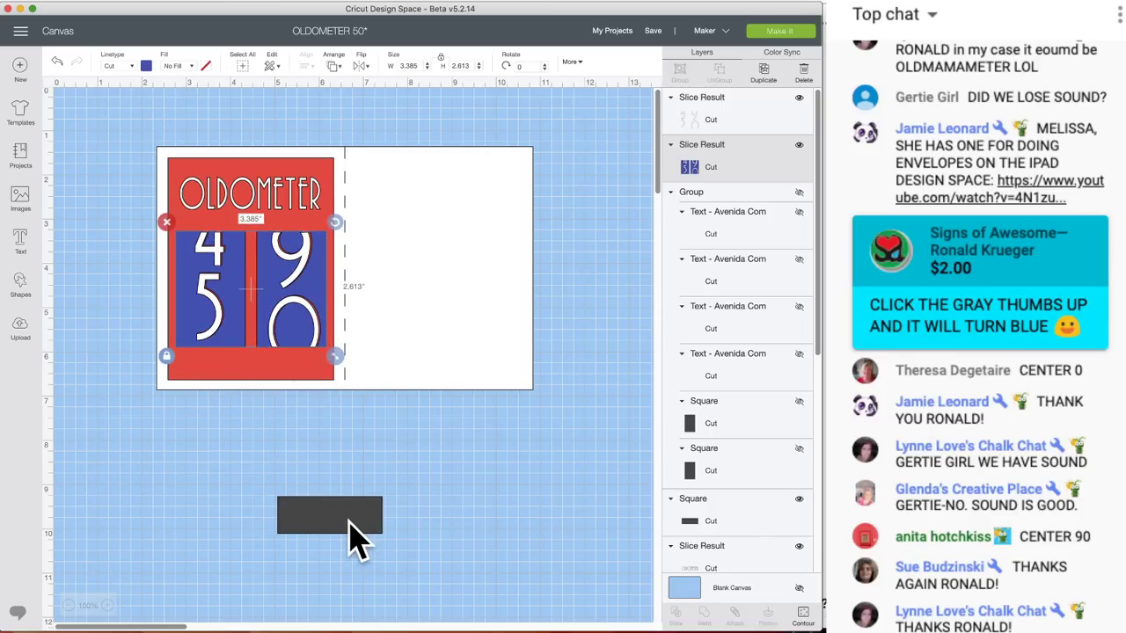
- Place the dark rectangle over OLDOMETER, stretch it to about 3.385 by 1.025 inches, and color it the same blue
{"action": "left_click_drag", "start_coordinate": [350, 525], "coordinate": [247, 192]}
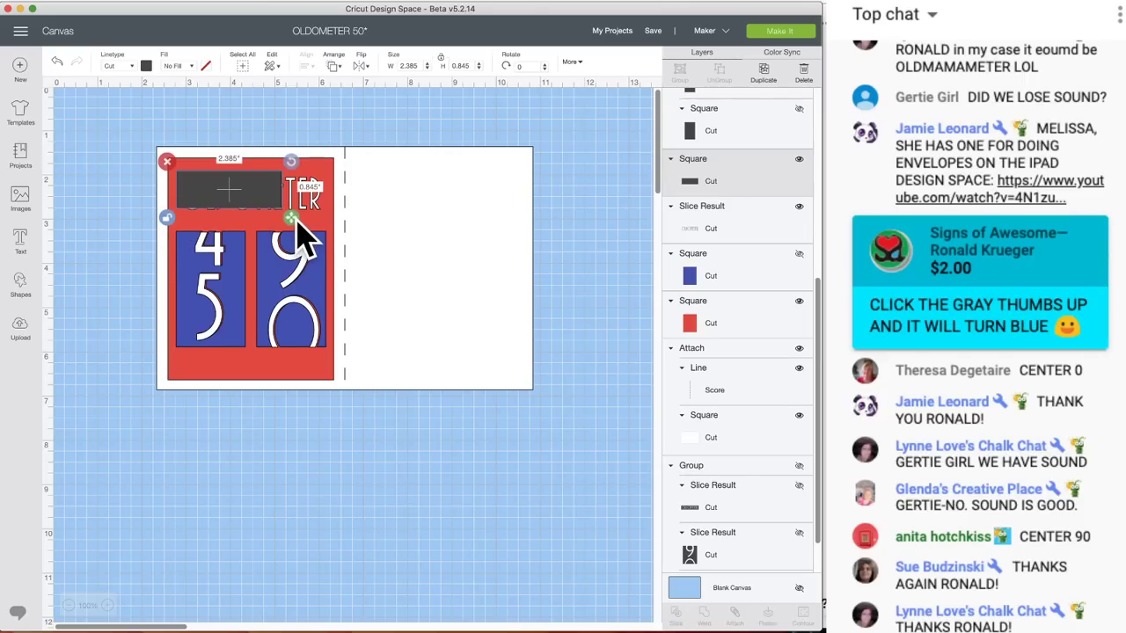
{"action": "left_click_drag", "start_coordinate": [297, 219], "coordinate": [342, 230]}
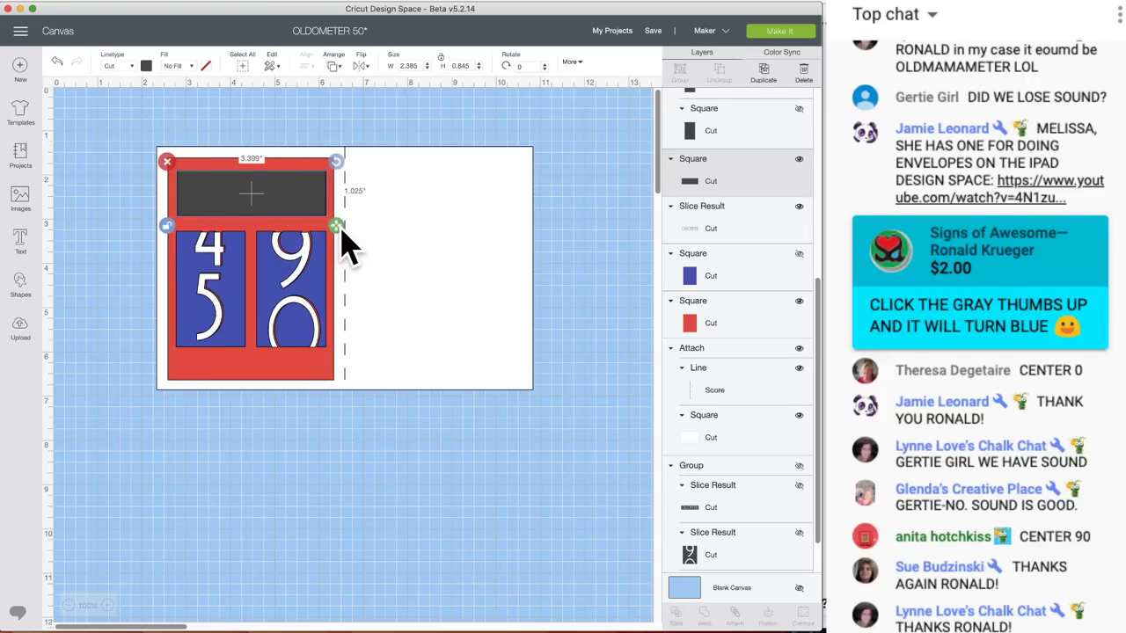
{"action": "left_click", "coordinate": [146, 67]}
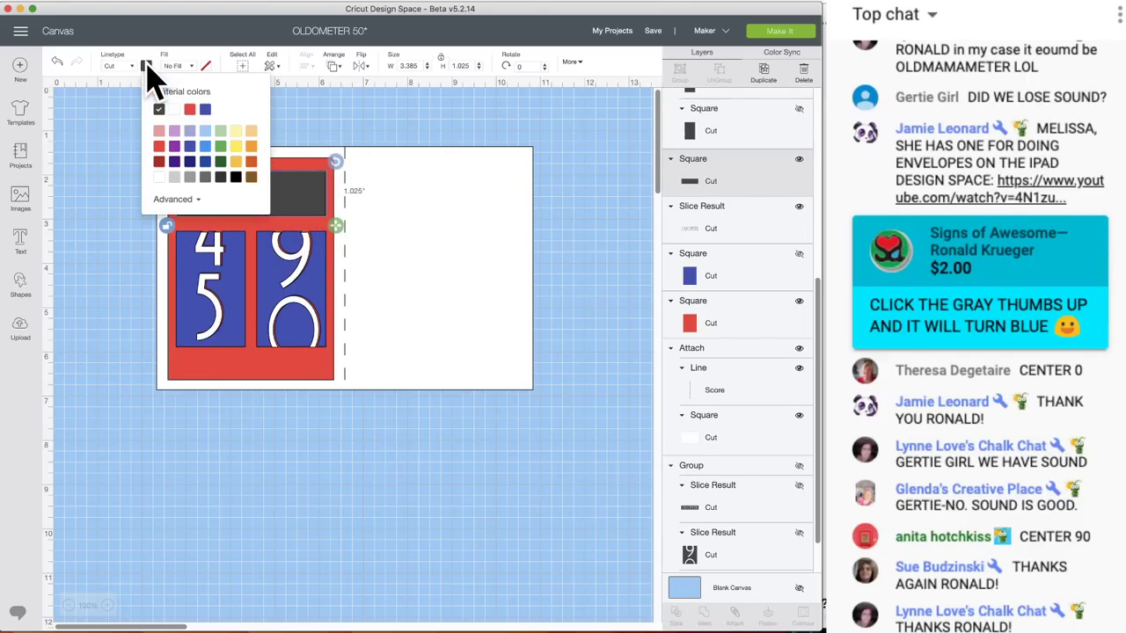
{"action": "left_click", "coordinate": [206, 110]}
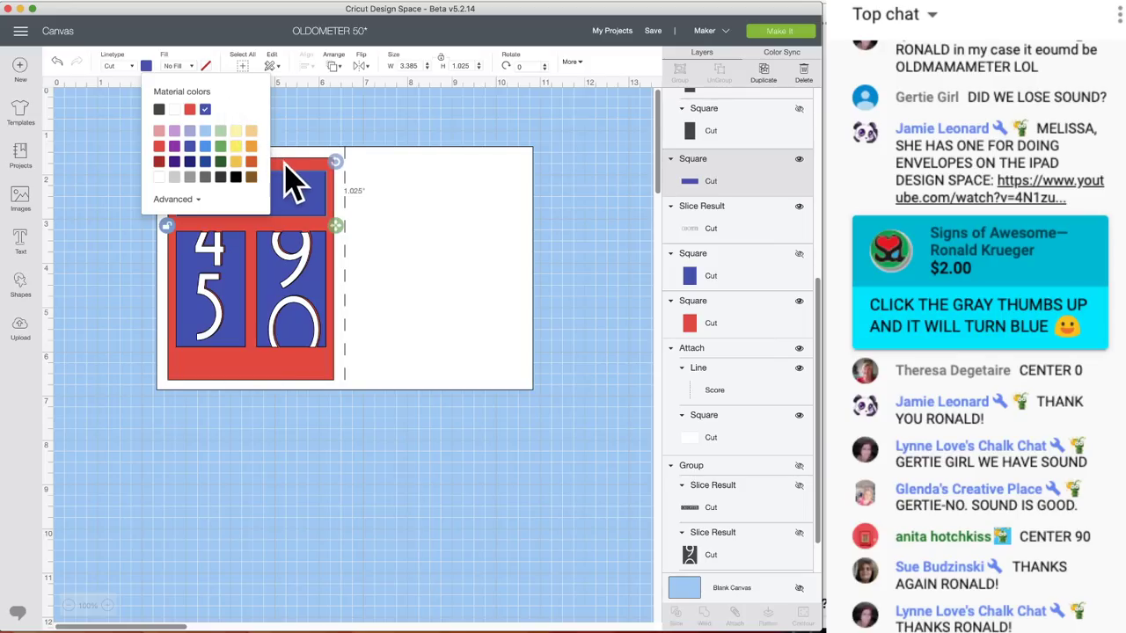
- Send the blue rectangle backward behind the OLDOMETER lettering
{"action": "right_click", "coordinate": [298, 195]}
{"action": "left_click", "coordinate": [352, 357]}
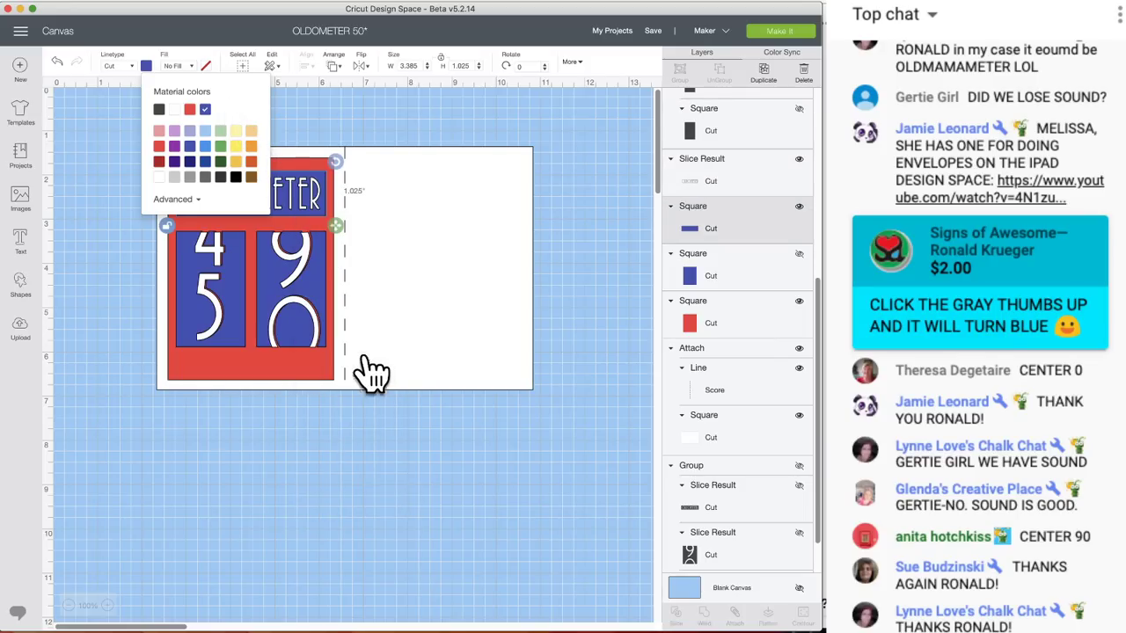
{"action": "left_click", "coordinate": [356, 502]}
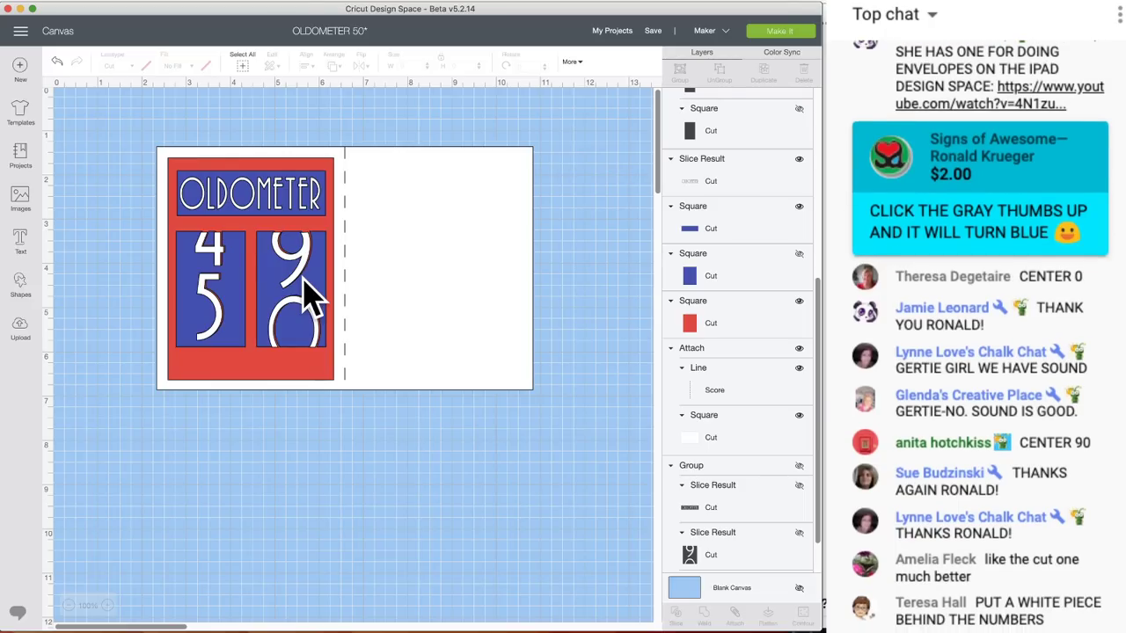
- Move the white sliced digits off the red panel to the empty area below the card
{"action": "scroll", "coordinate": [357, 274], "scroll_direction": "down", "scroll_amount": 1}
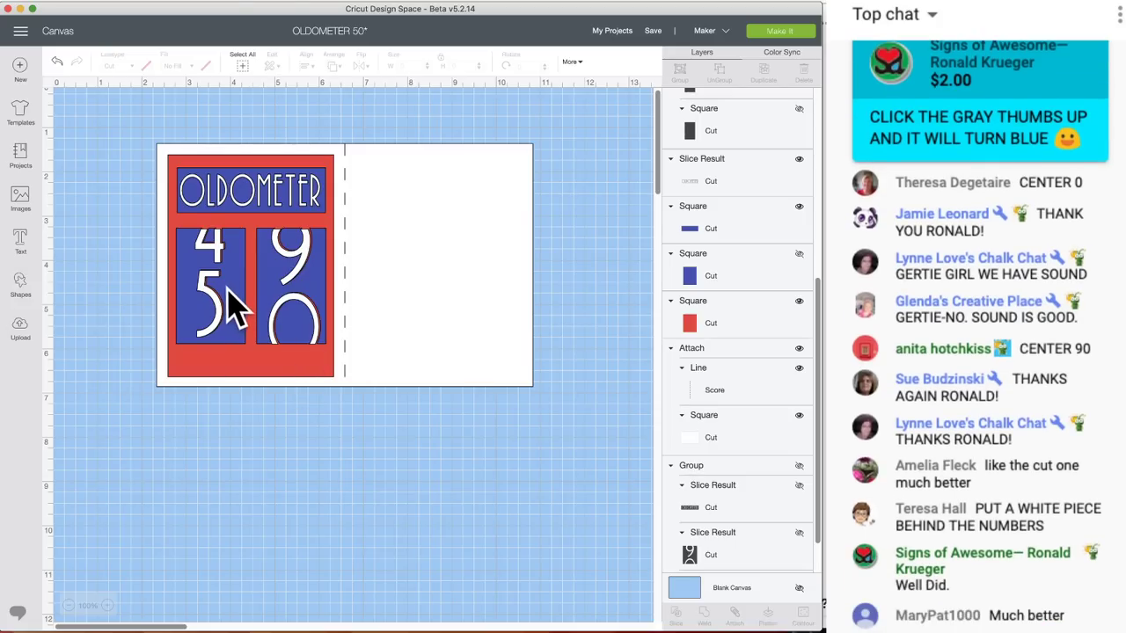
{"action": "left_click_drag", "start_coordinate": [231, 307], "coordinate": [282, 539]}
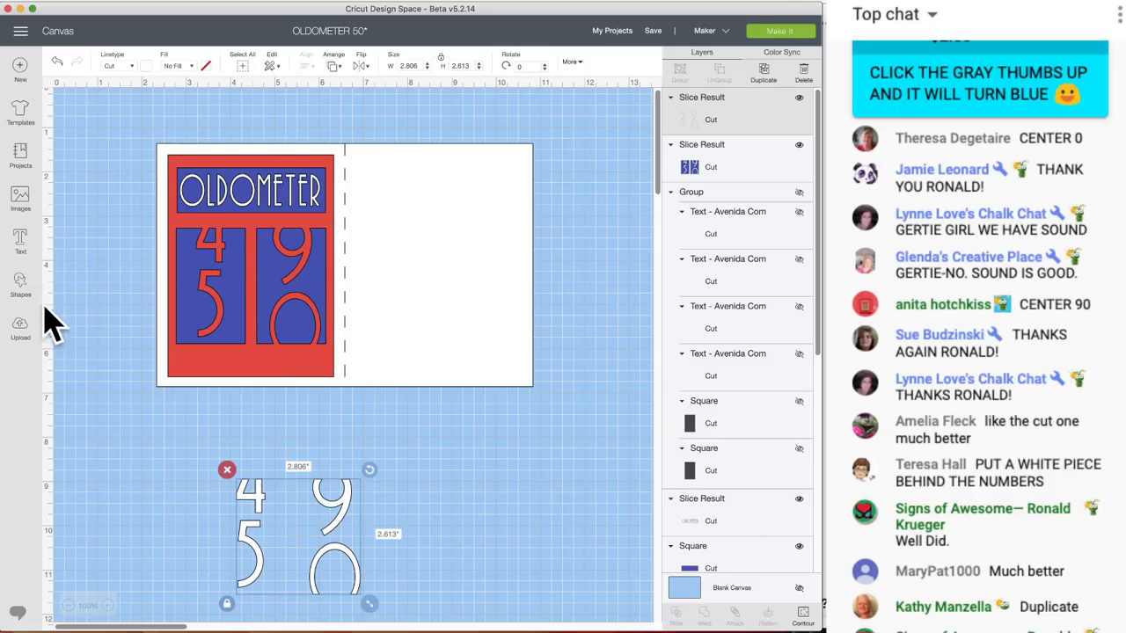
- Add a new square shape to the canvas
{"action": "left_click", "coordinate": [23, 289]}
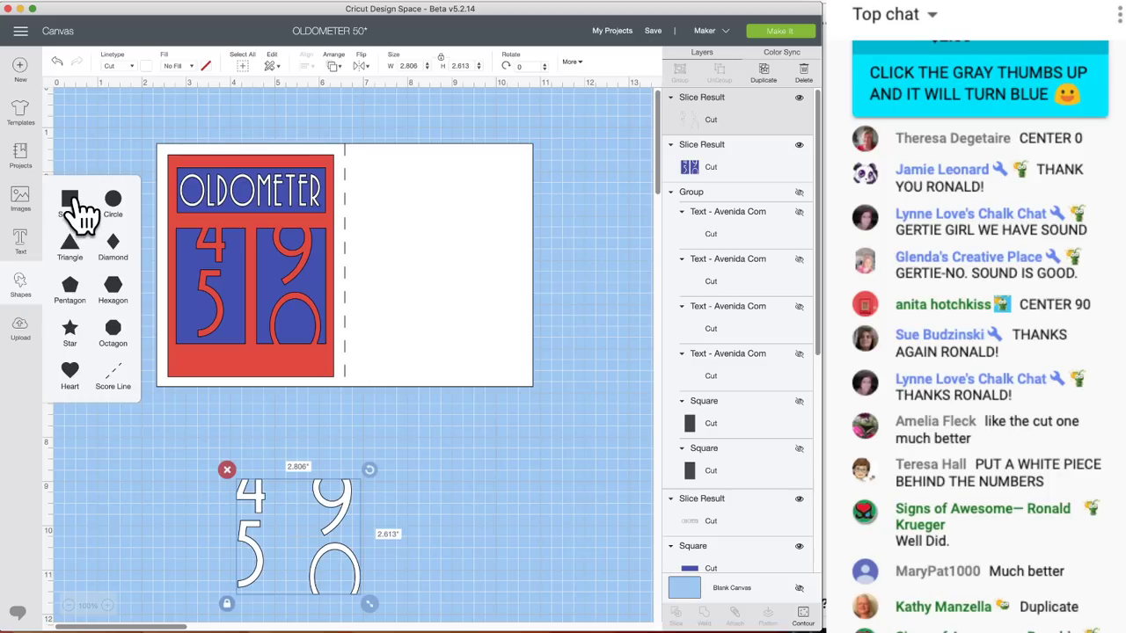
{"action": "left_click", "coordinate": [150, 242]}
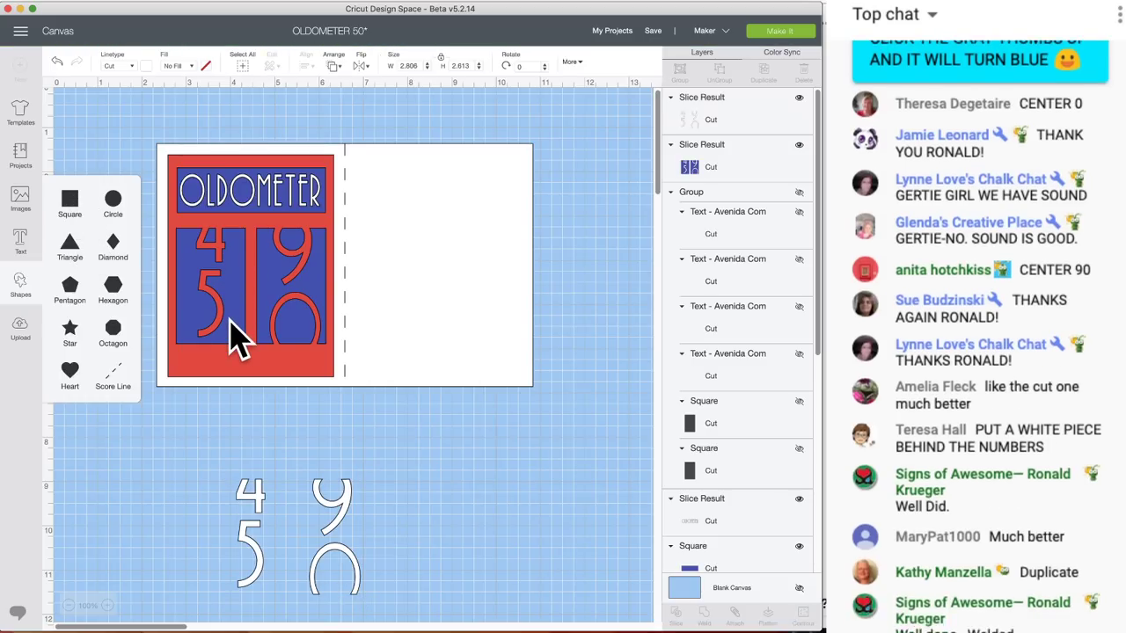
{"action": "key", "text": "ctrl+v"}
- Unhide one dark rectangle in the hidden digits group, duplicate it twice, and set one copy aside hidden
{"action": "left_click", "coordinate": [767, 478]}
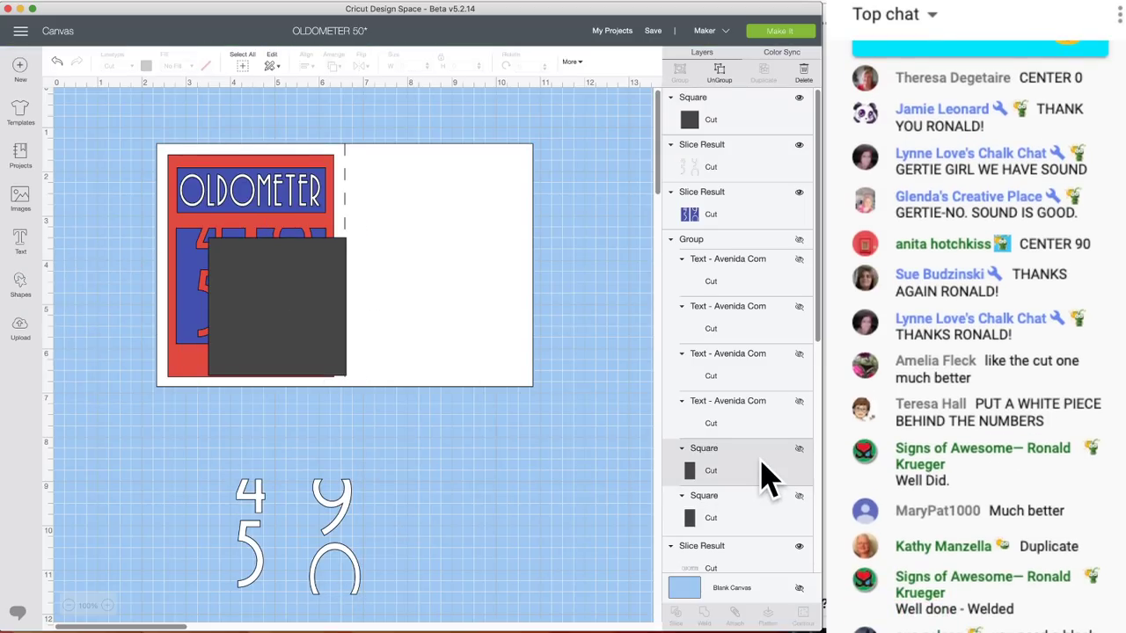
{"action": "left_click", "coordinate": [800, 449]}
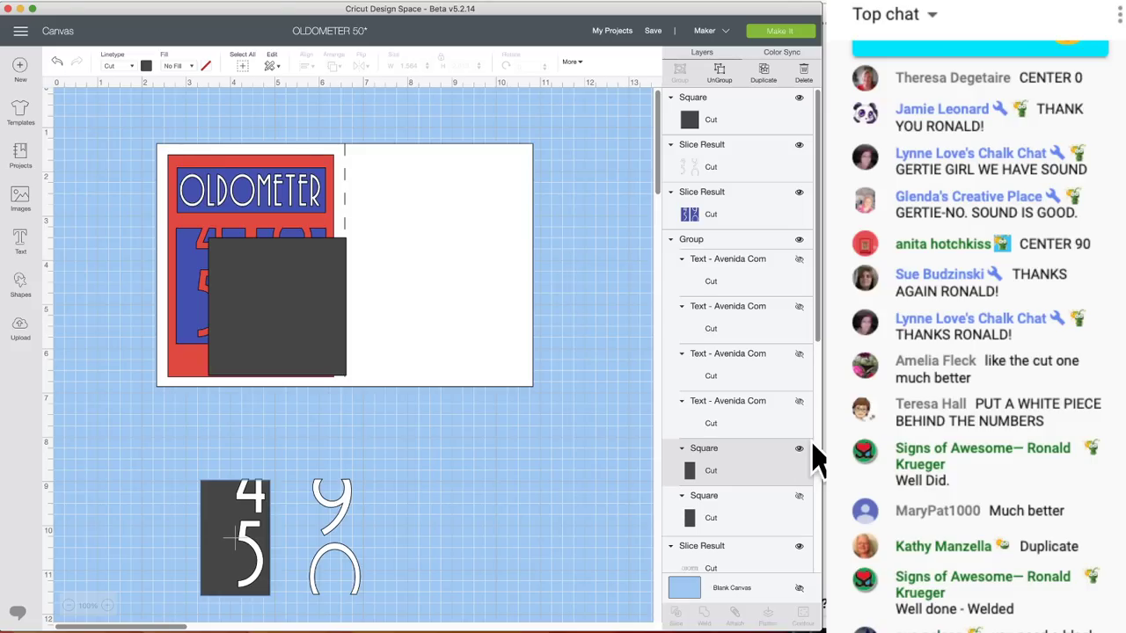
{"action": "left_click", "coordinate": [764, 70]}
{"action": "left_click", "coordinate": [764, 71]}
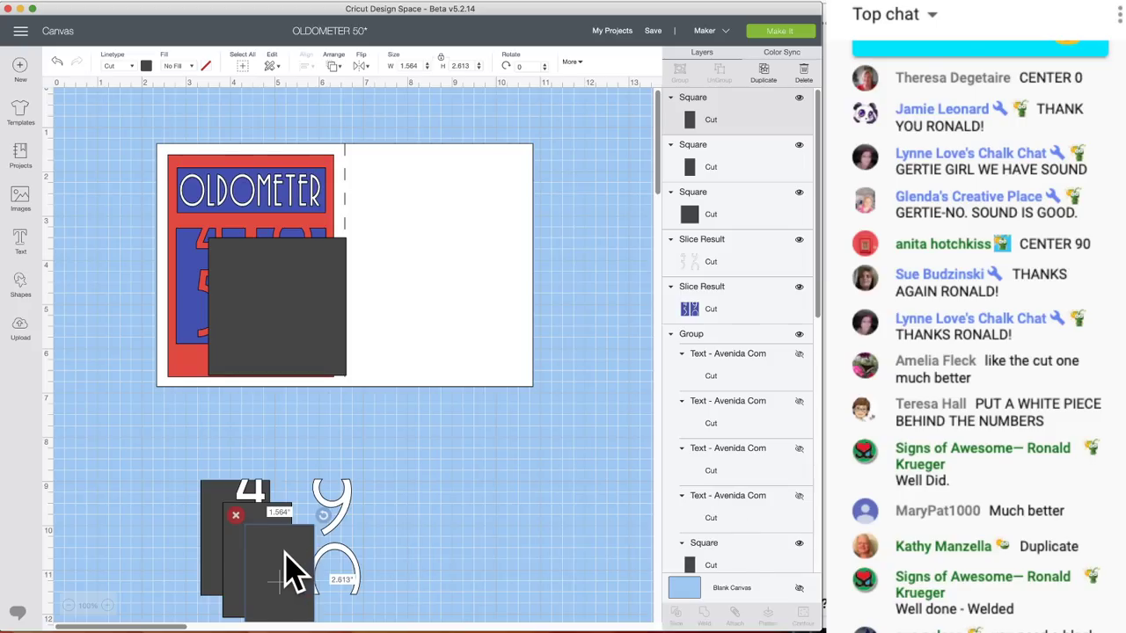
{"action": "left_click_drag", "start_coordinate": [291, 569], "coordinate": [546, 491]}
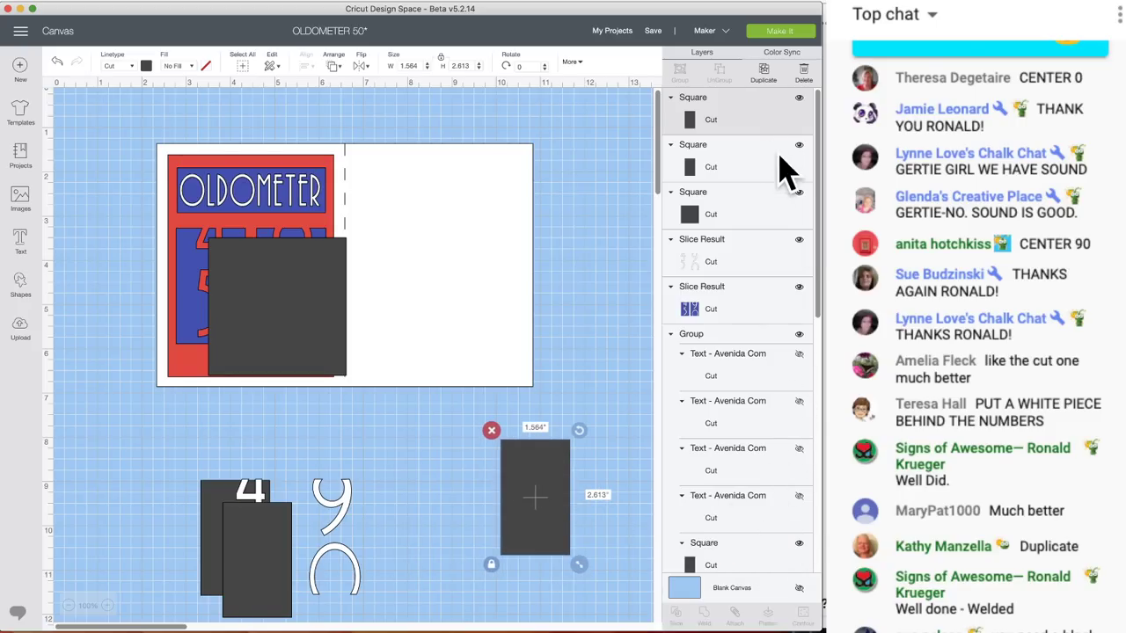
{"action": "left_click", "coordinate": [799, 98]}
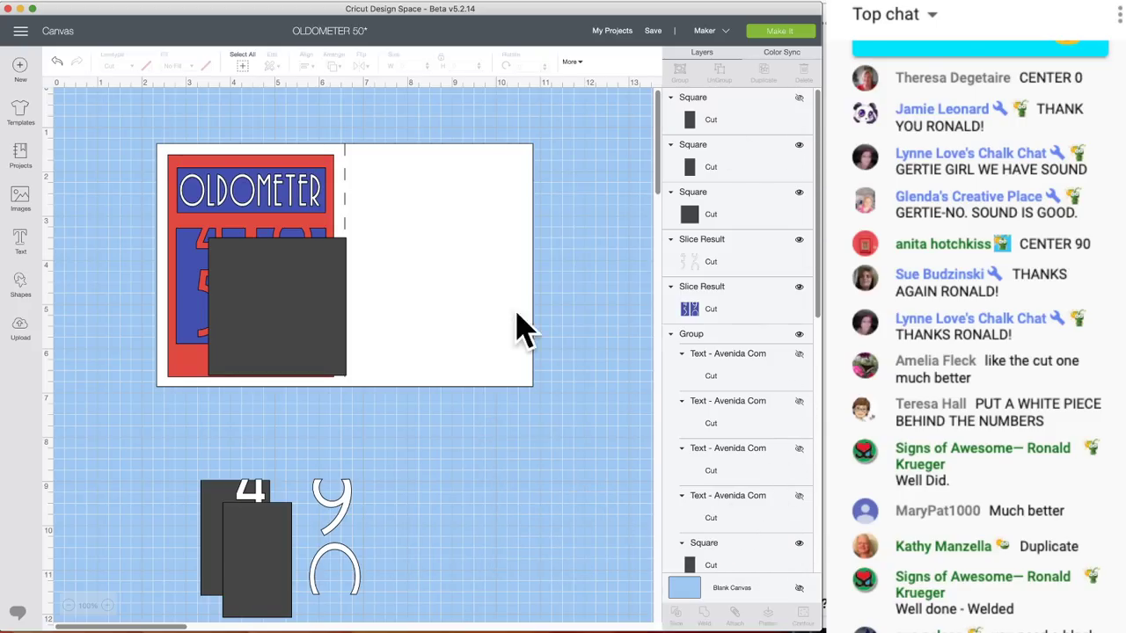
- Move the large dark square off the card and delete it
{"action": "left_click", "coordinate": [239, 573]}
{"action": "left_click_drag", "start_coordinate": [273, 343], "coordinate": [528, 503]}
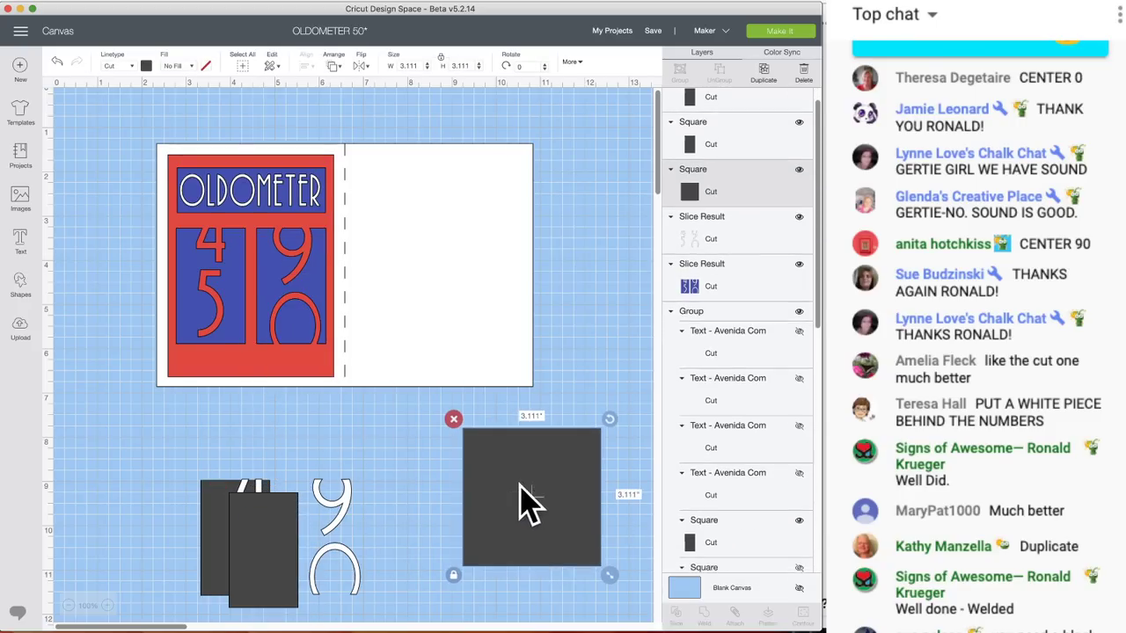
{"action": "left_click", "coordinate": [454, 419]}
- Place the loose dark rectangle copy over the 4 and 5 cut-outs and color it white
{"action": "left_click_drag", "start_coordinate": [263, 548], "coordinate": [212, 286]}
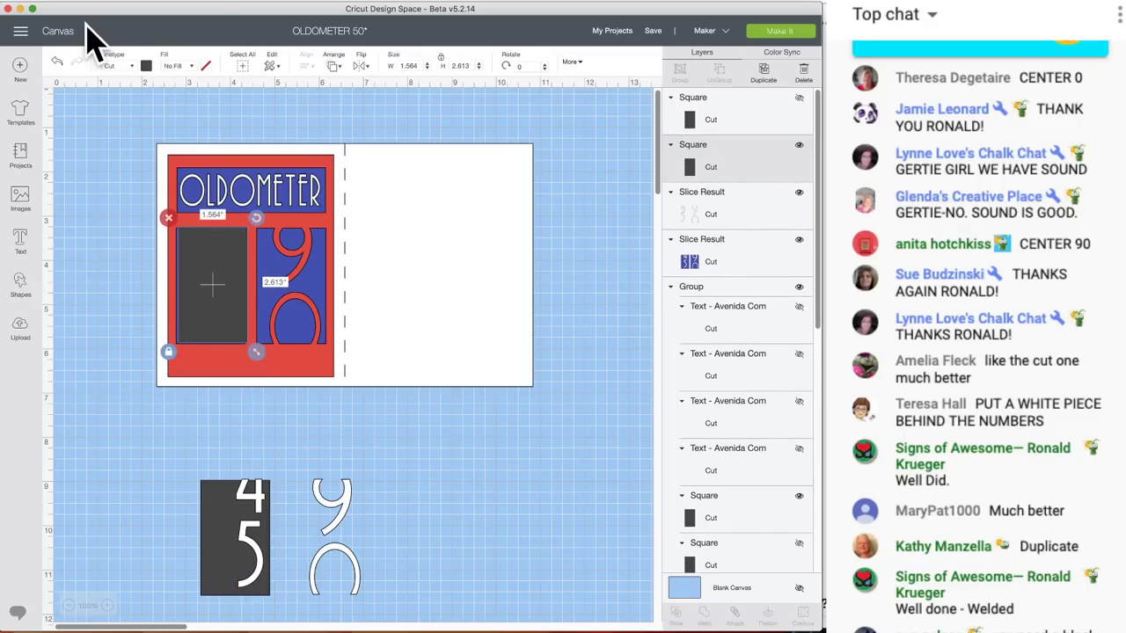
{"action": "left_click", "coordinate": [148, 67]}
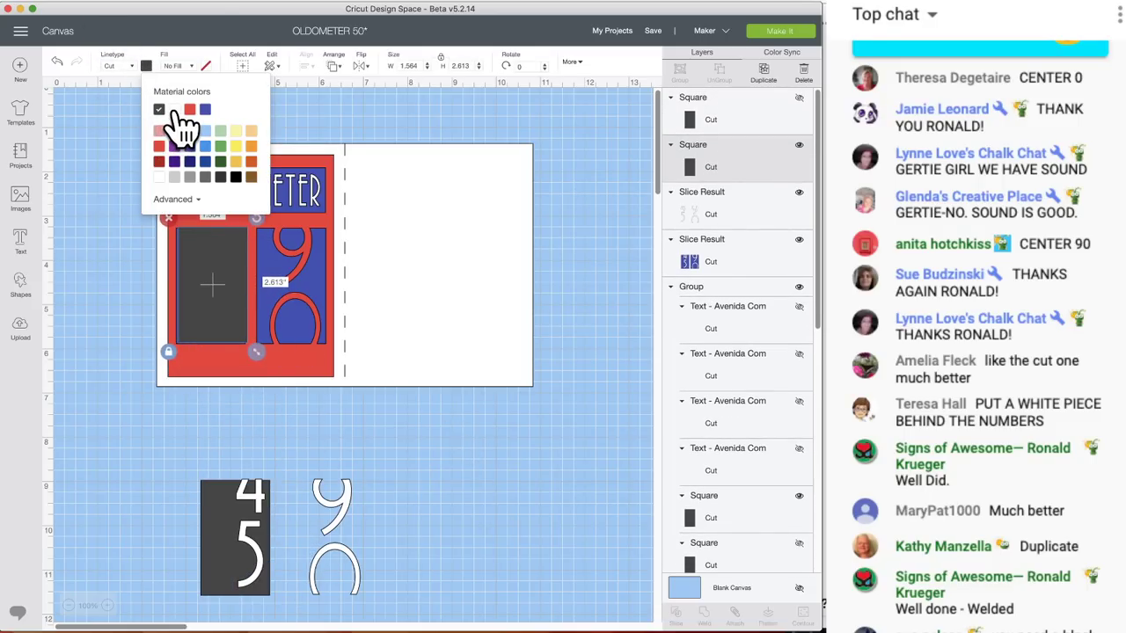
{"action": "left_click", "coordinate": [175, 109]}
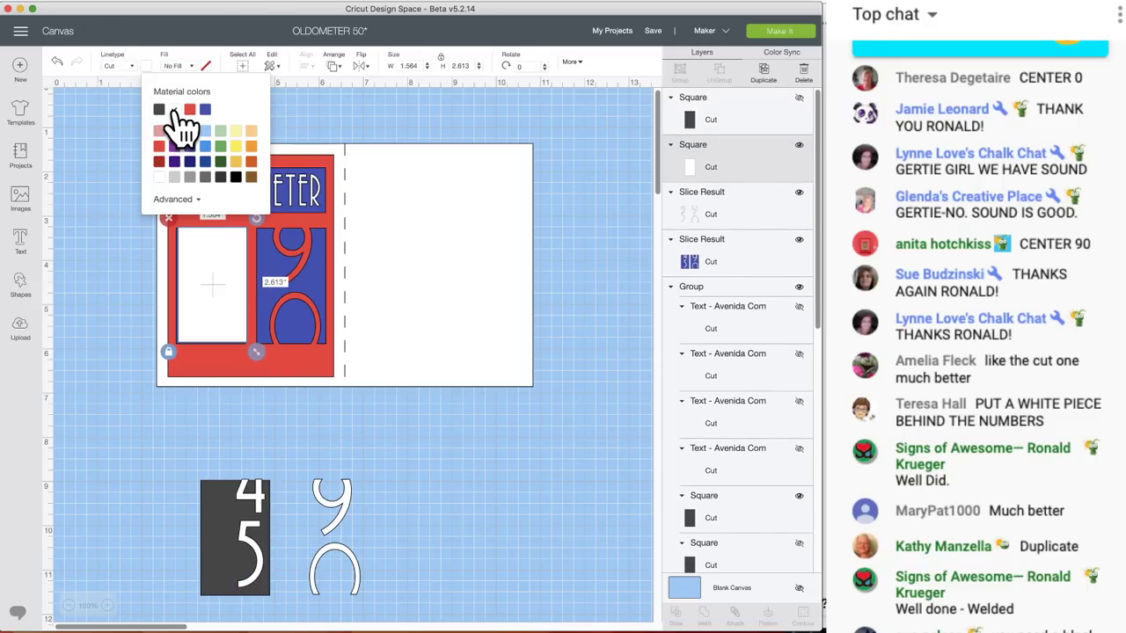
- Move the white rectangle backward two levels, behind the blue plate with the 4 and 5 cut-outs
{"action": "left_click", "coordinate": [218, 264]}
{"action": "right_click", "coordinate": [214, 256]}
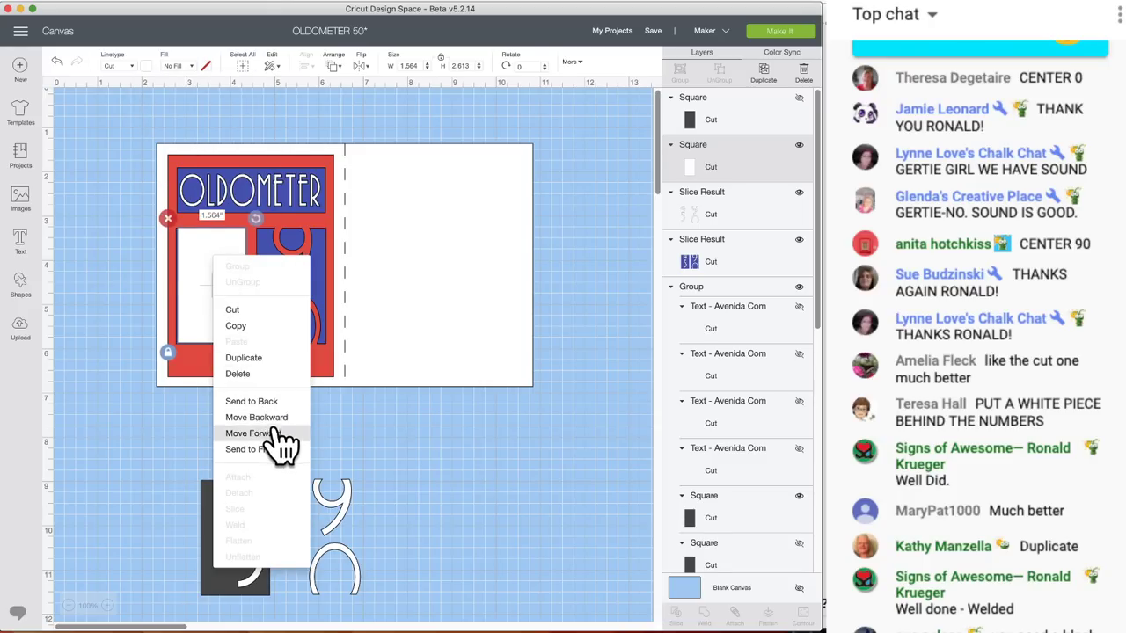
{"action": "left_click", "coordinate": [269, 418]}
{"action": "right_click", "coordinate": [217, 263]}
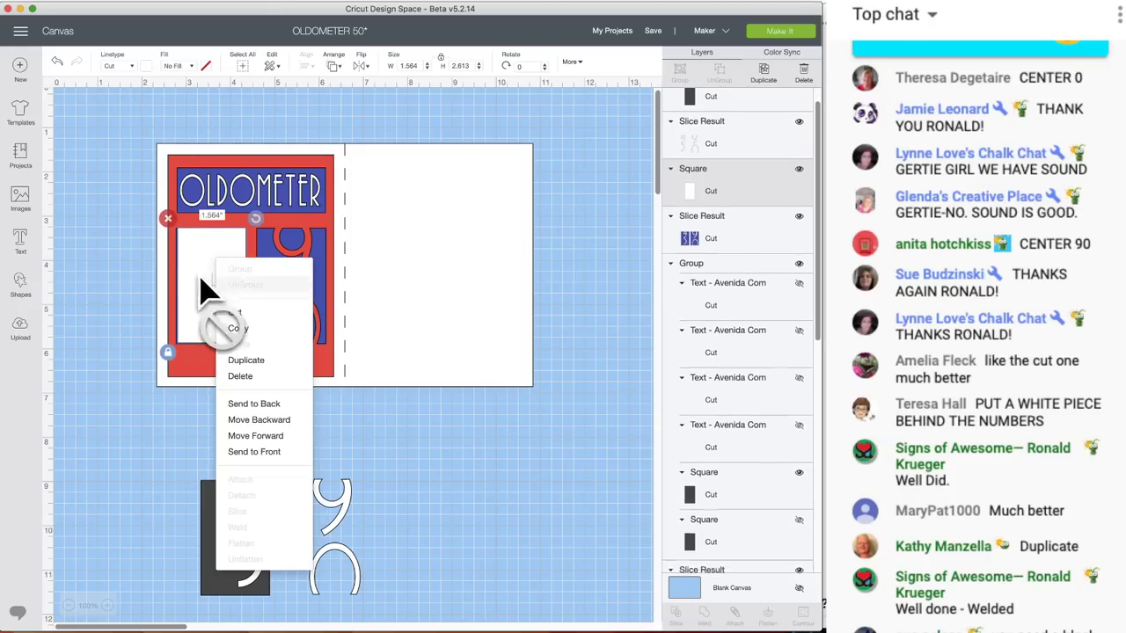
{"action": "left_click", "coordinate": [264, 420]}
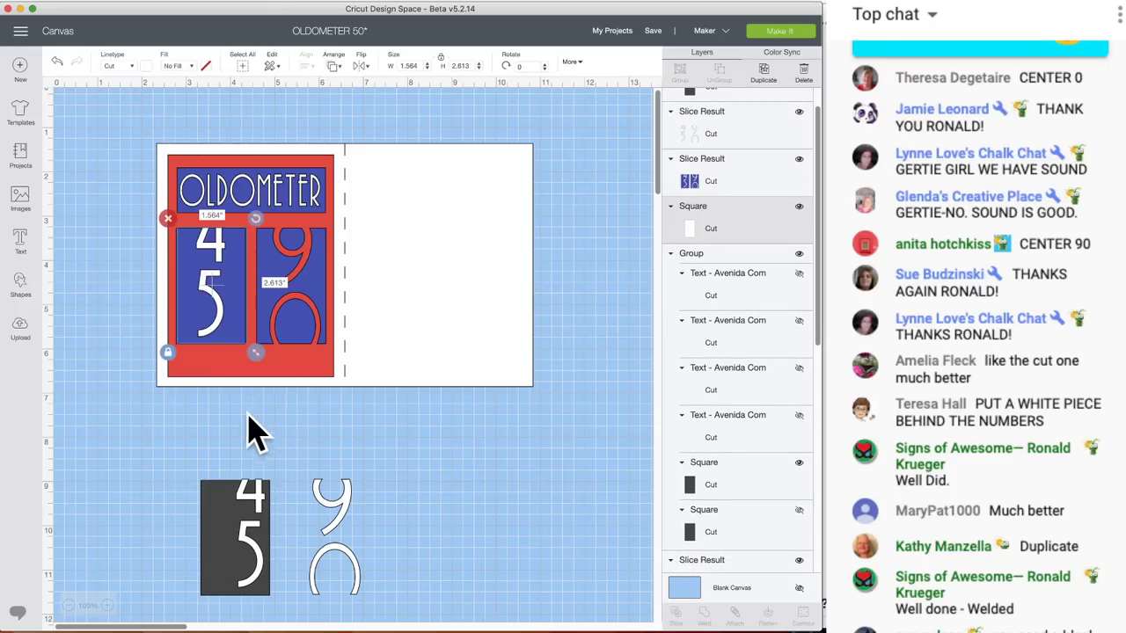
- Color the remaining dark rectangle white and place it behind the 9 and 0 cut-outs
{"action": "left_click_drag", "start_coordinate": [244, 541], "coordinate": [180, 493]}
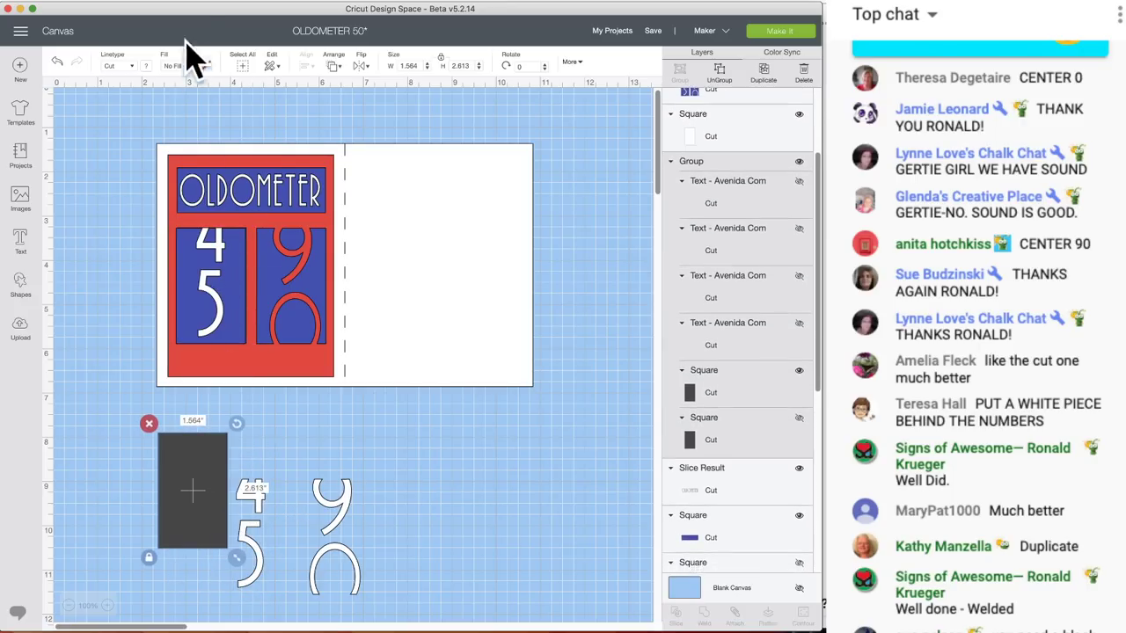
{"action": "left_click", "coordinate": [147, 66]}
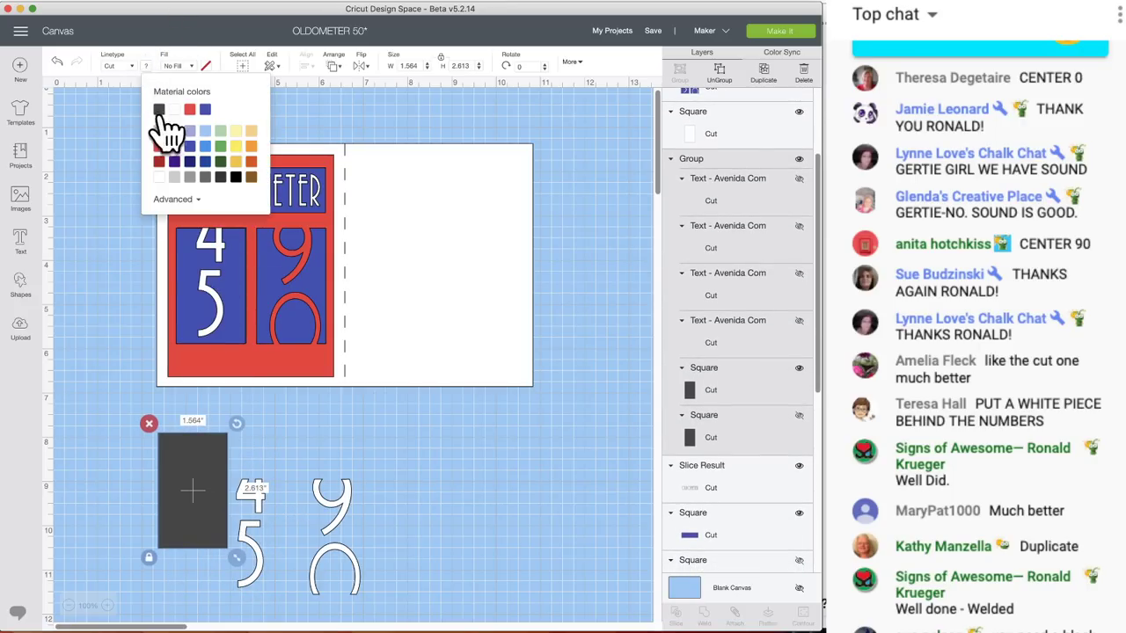
{"action": "left_click", "coordinate": [174, 109]}
{"action": "left_click_drag", "start_coordinate": [202, 494], "coordinate": [300, 281]}
{"action": "left_click", "coordinate": [536, 516]}
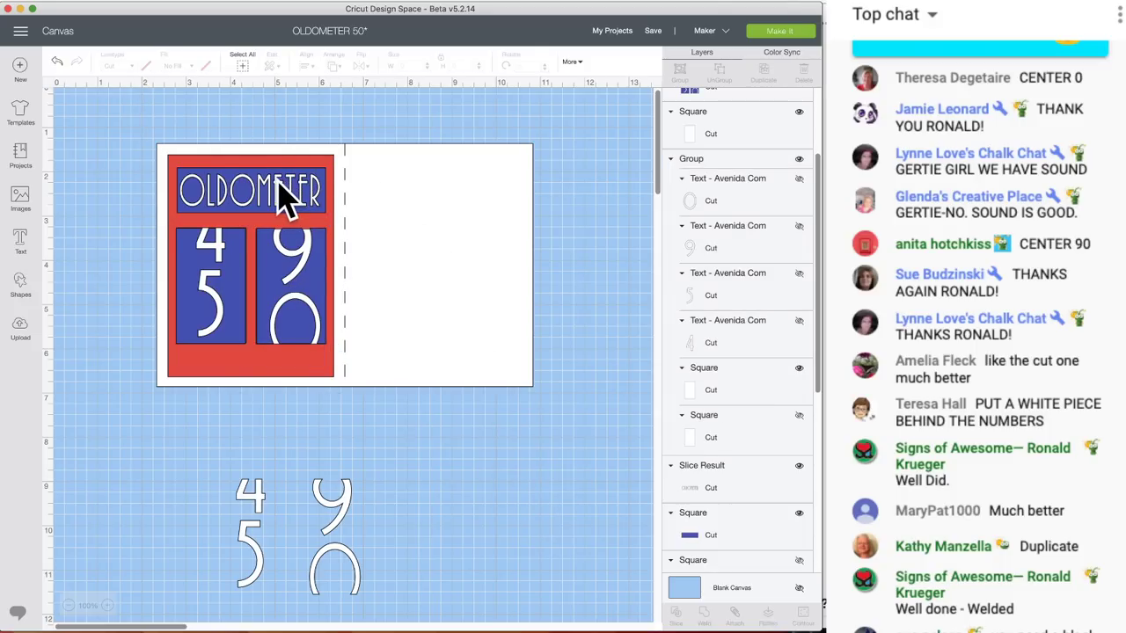
- Move the OLDOMETER lettering and its blue rectangle off the red panel to separate spots below the card
{"action": "left_click_drag", "start_coordinate": [278, 183], "coordinate": [279, 185]}
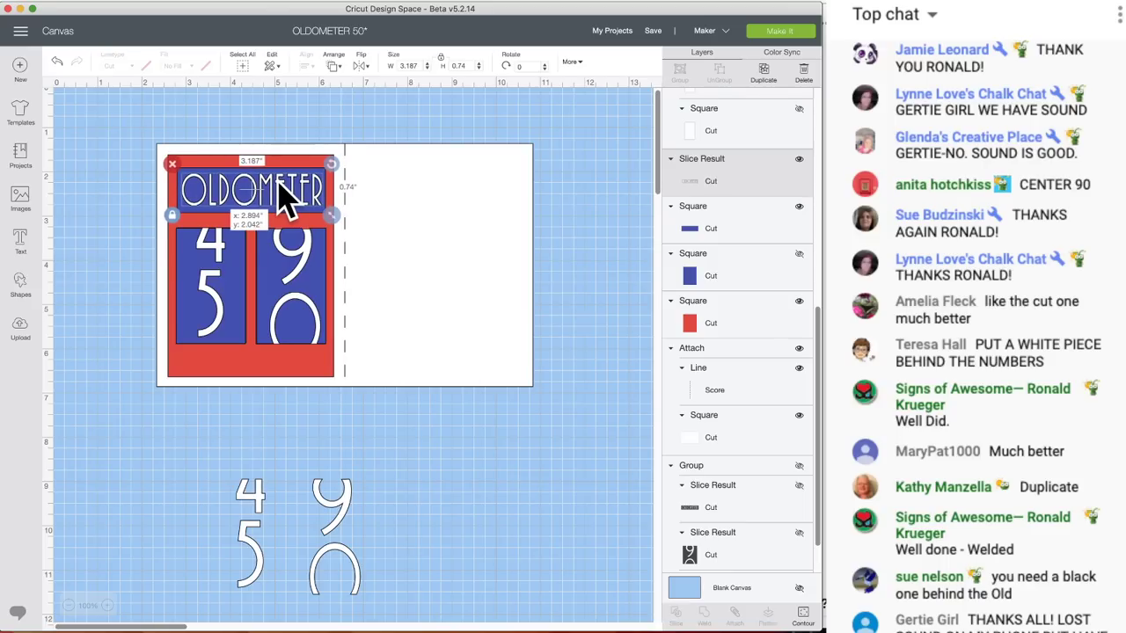
{"action": "left_click", "coordinate": [235, 179]}
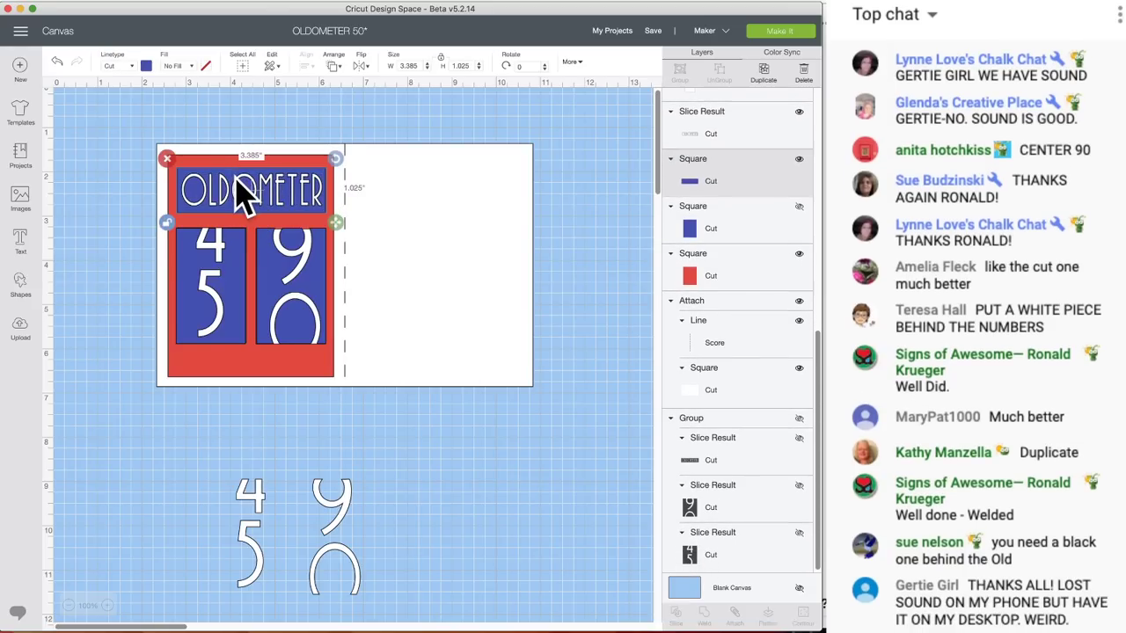
{"action": "left_click_drag", "start_coordinate": [245, 195], "coordinate": [201, 472]}
{"action": "left_click_drag", "start_coordinate": [234, 201], "coordinate": [321, 456]}
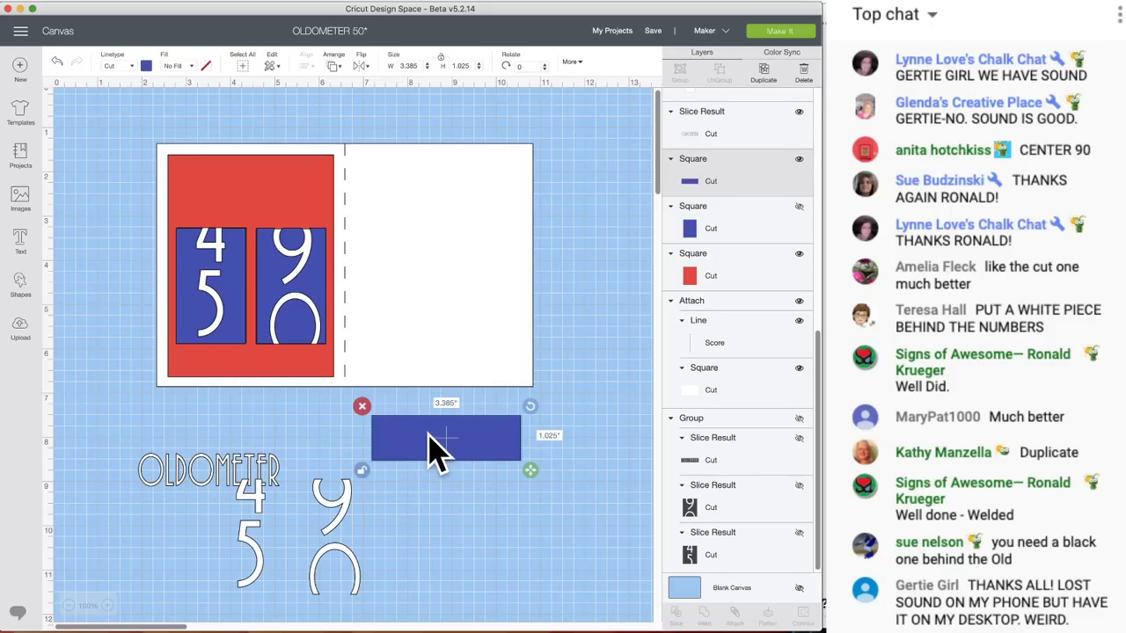
- Duplicate the blue OLDOMETER rectangle, color the copy white, and move it clear of the original
{"action": "left_click", "coordinate": [764, 74]}
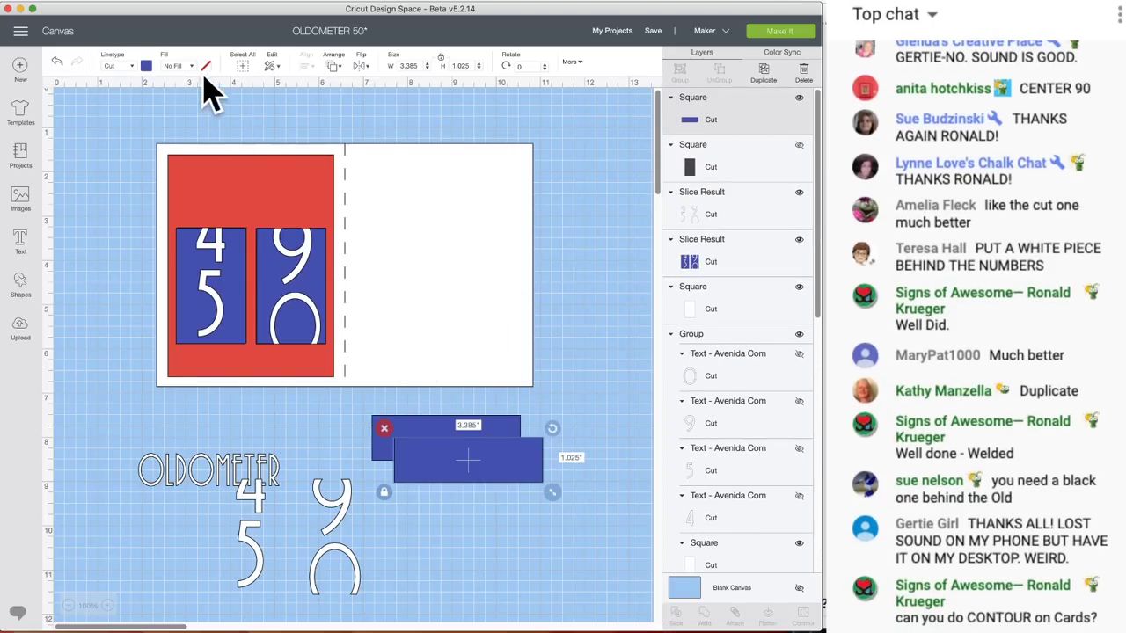
{"action": "left_click", "coordinate": [146, 66]}
{"action": "left_click", "coordinate": [174, 109]}
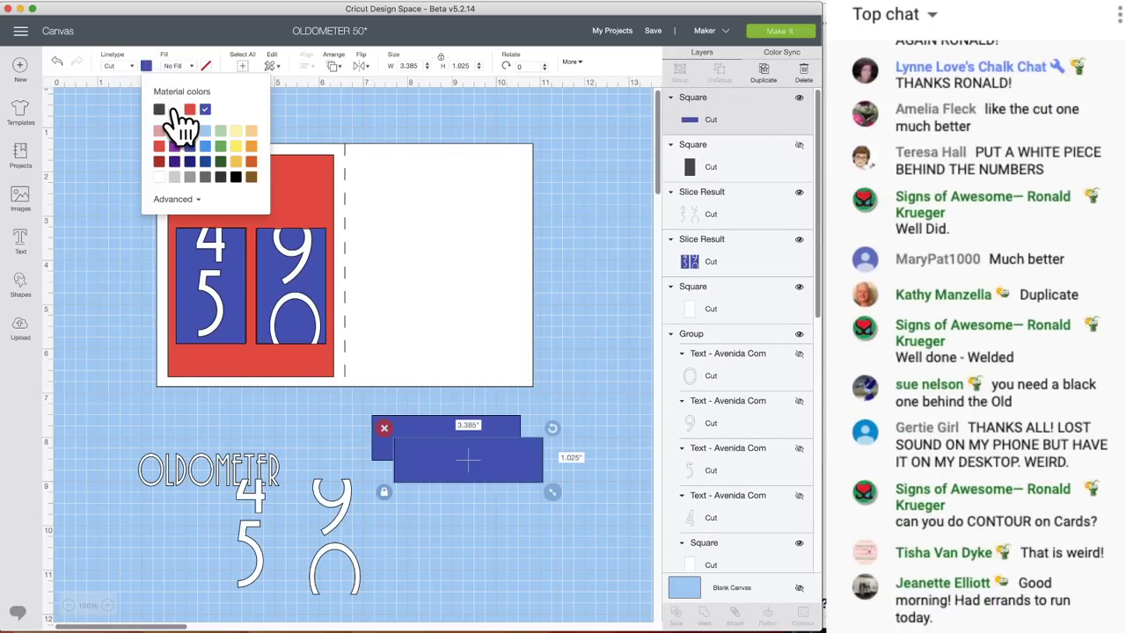
{"action": "left_click_drag", "start_coordinate": [460, 465], "coordinate": [519, 515]}
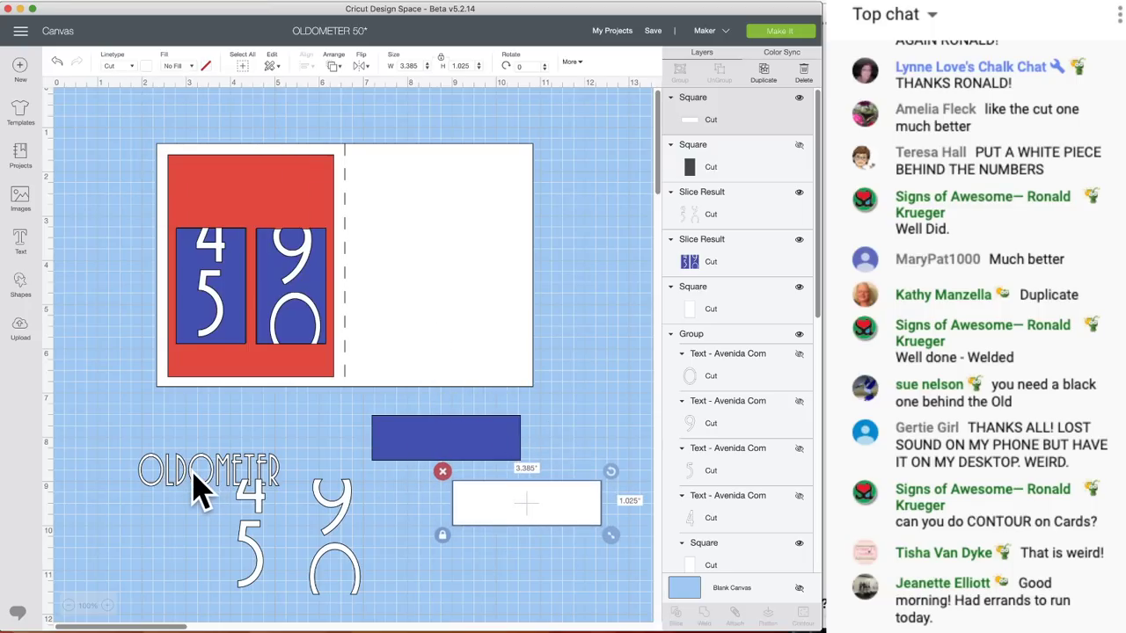
- Place the OLDOMETER lettering on the blue rectangle and center the two on each other
{"action": "left_click_drag", "start_coordinate": [196, 485], "coordinate": [435, 454]}
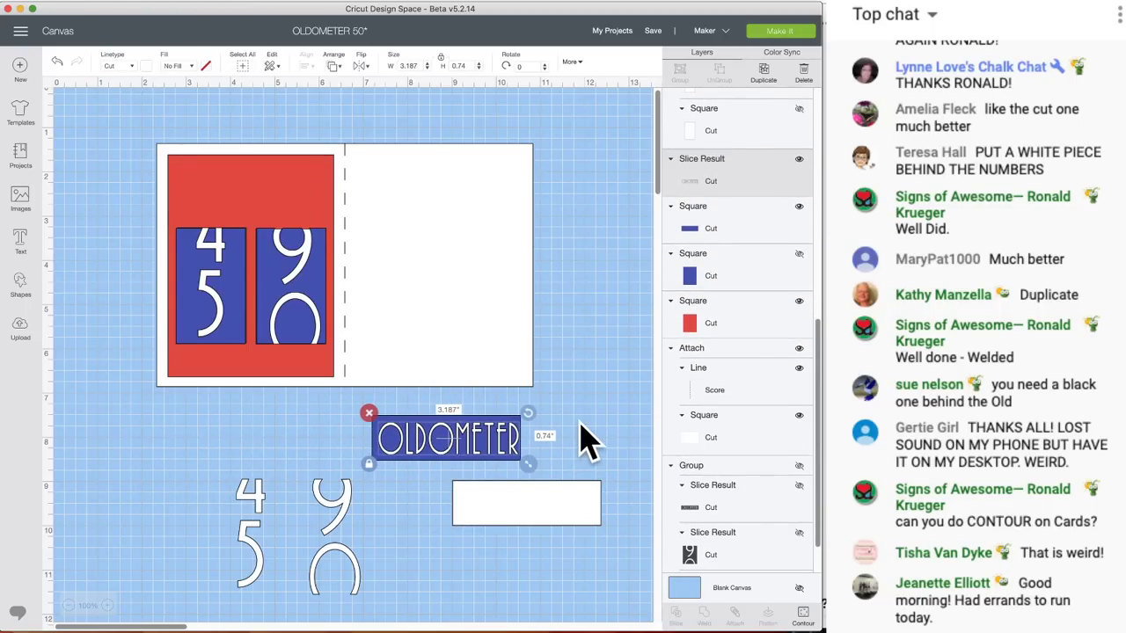
{"action": "left_click", "coordinate": [467, 447]}
{"action": "left_click", "coordinate": [427, 452], "text": "shift"}
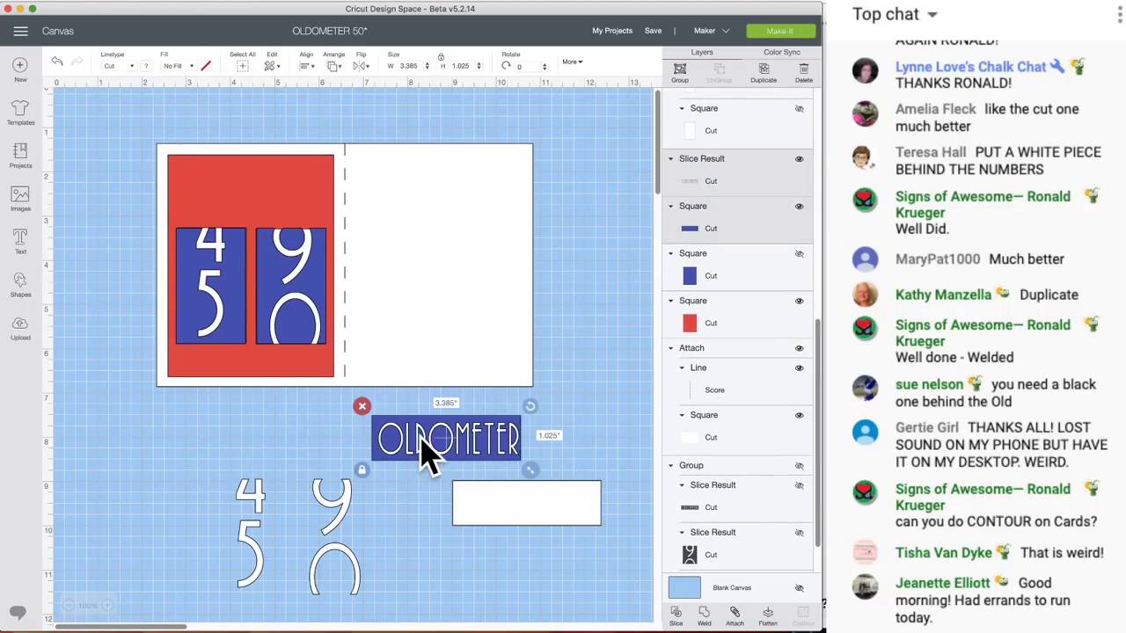
{"action": "left_click", "coordinate": [307, 68]}
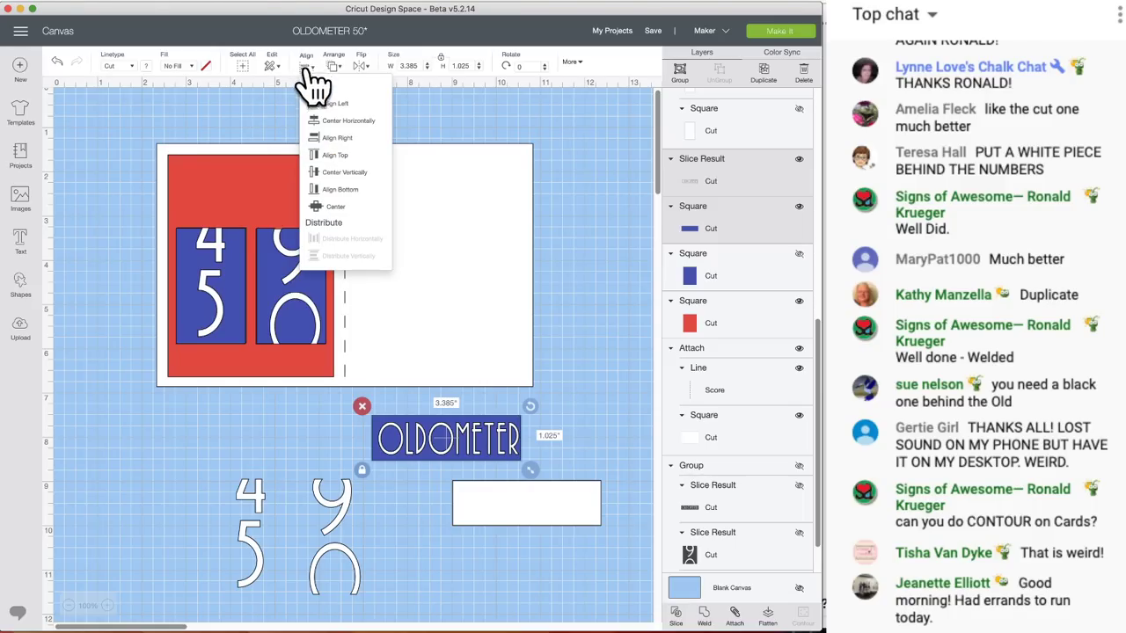
{"action": "left_click", "coordinate": [345, 208]}
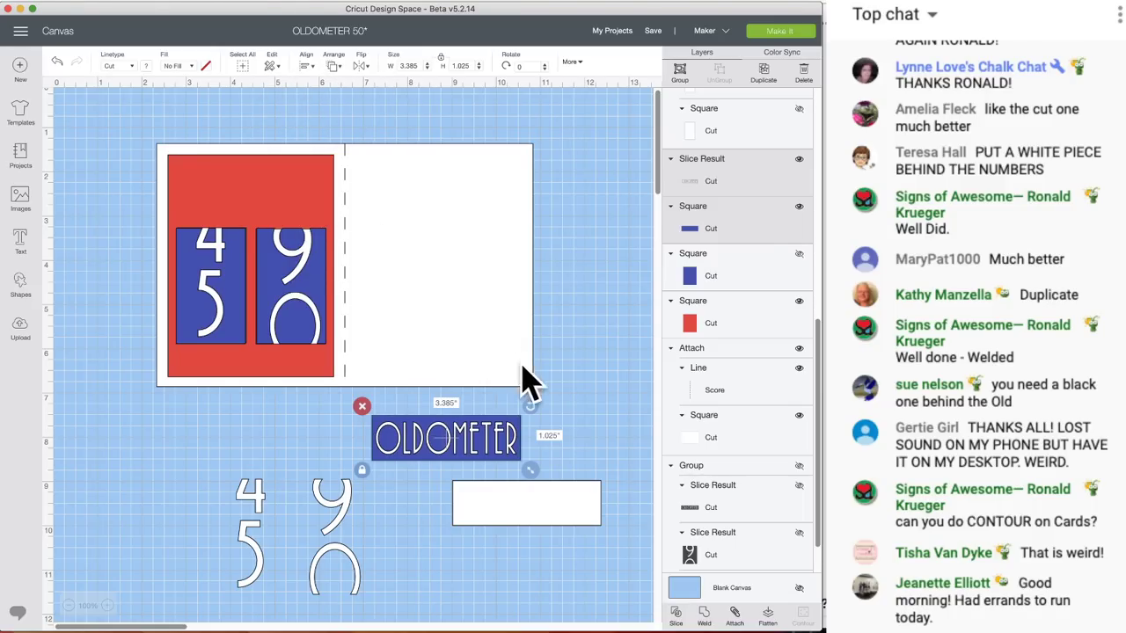
- Slice OLDOMETER out of the blue rectangle, clearing the pieces by hiding the white lettering and deleting the leftover letters
{"action": "left_click", "coordinate": [675, 614]}
{"action": "left_click_drag", "start_coordinate": [470, 444], "coordinate": [528, 427]}
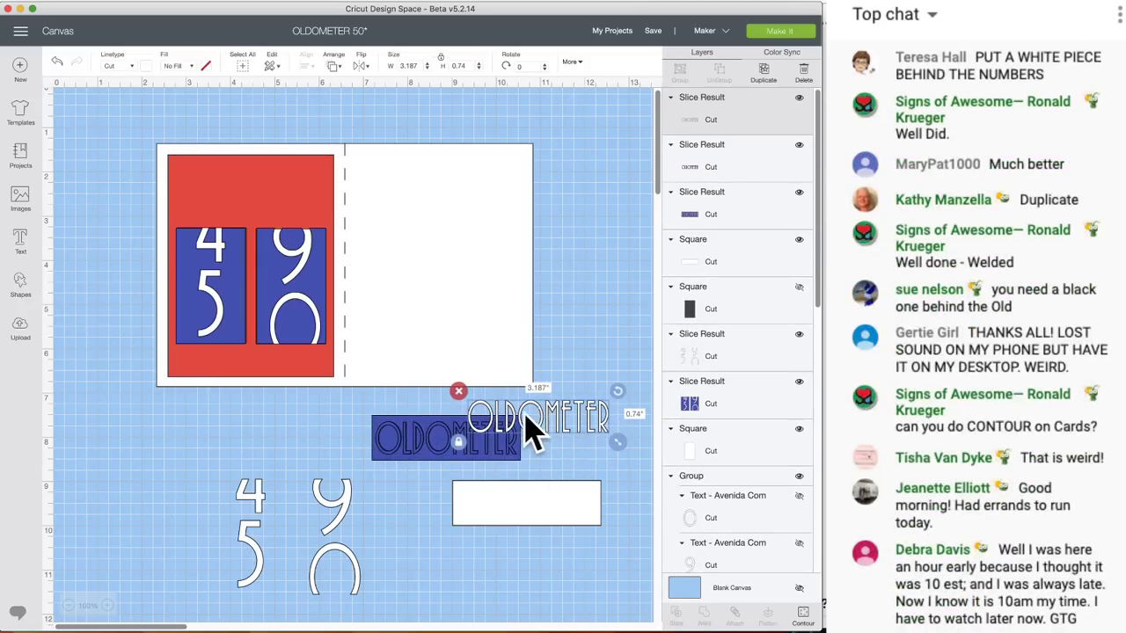
{"action": "left_click", "coordinate": [798, 98]}
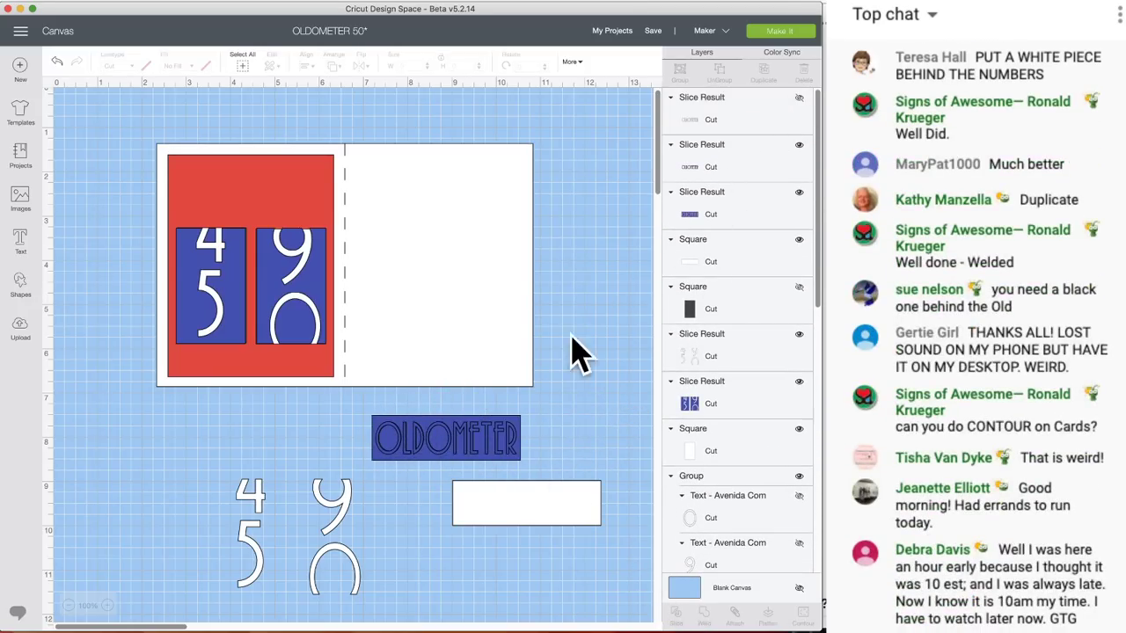
{"action": "left_click_drag", "start_coordinate": [495, 442], "coordinate": [352, 451]}
{"action": "left_click", "coordinate": [238, 419]}
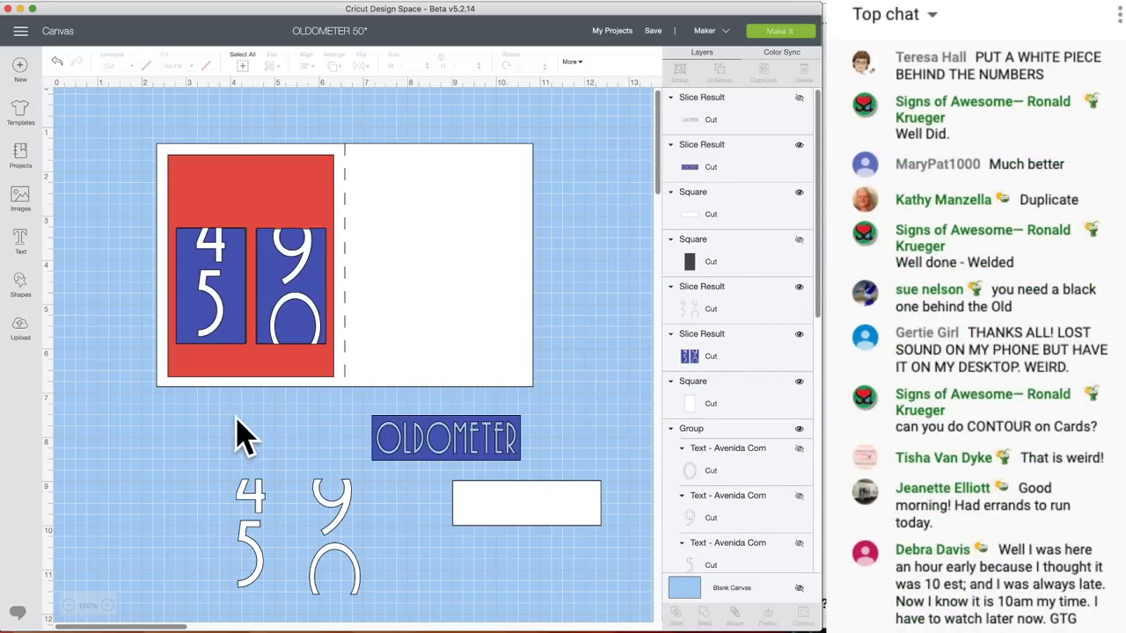
- Place the white rectangle behind the cut-out OLDOMETER plate and group the two
{"action": "left_click_drag", "start_coordinate": [556, 522], "coordinate": [480, 443]}
{"action": "left_click", "coordinate": [583, 444]}
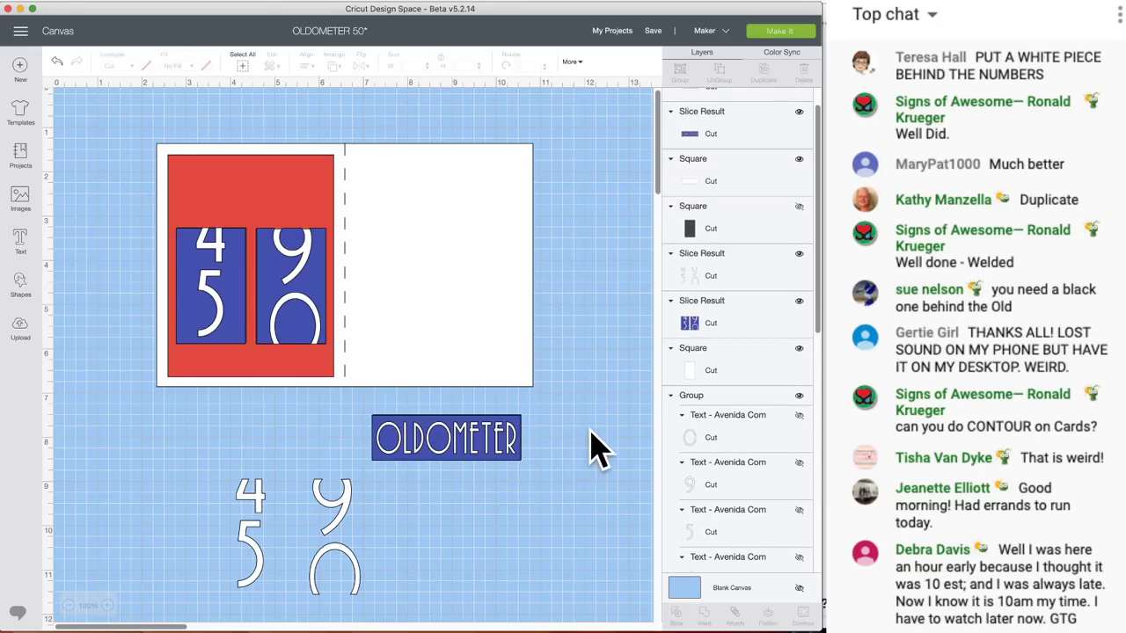
{"action": "left_click_drag", "start_coordinate": [589, 431], "coordinate": [436, 443]}
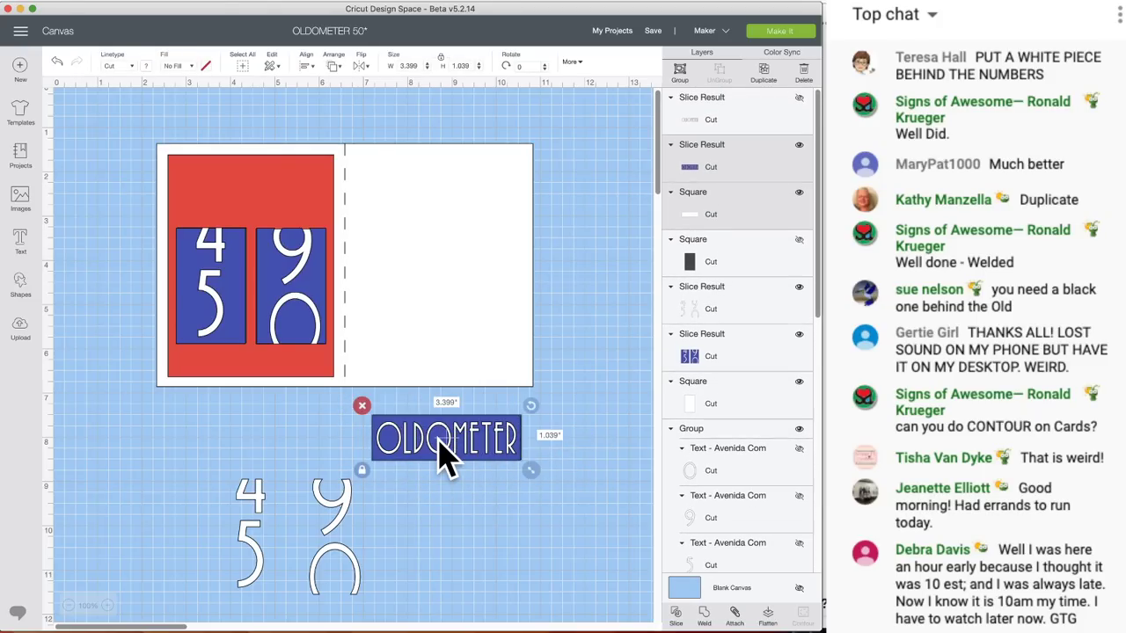
{"action": "left_click", "coordinate": [681, 77]}
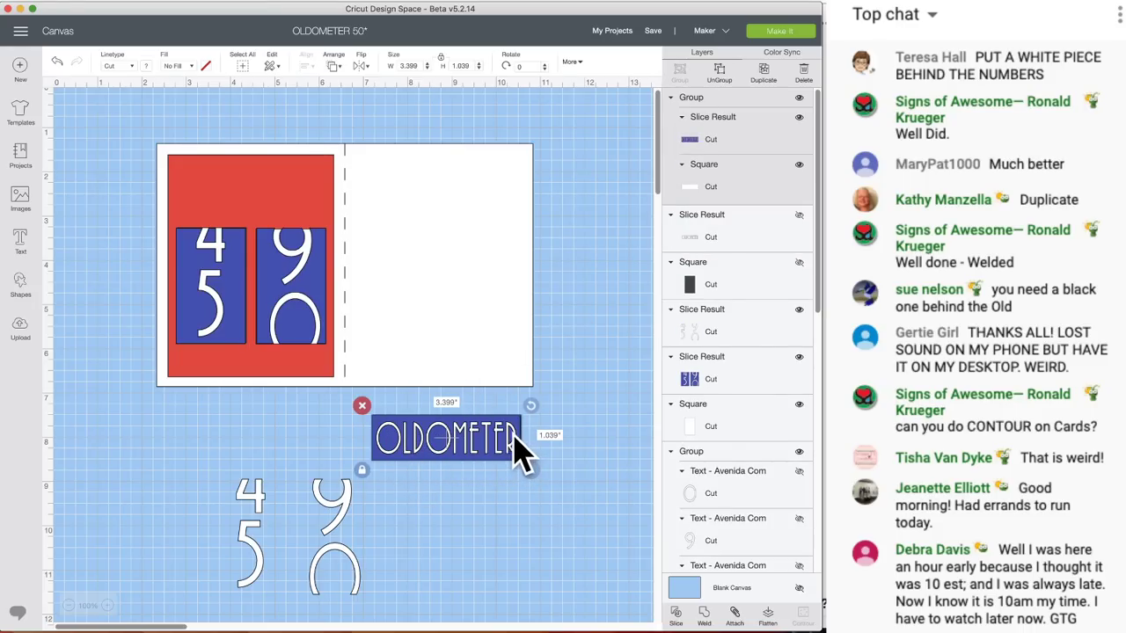
- Place the OLDOMETER plate across the upper red panel, and move the number plates below the card with their white backing behind them
{"action": "left_click_drag", "start_coordinate": [469, 452], "coordinate": [273, 210]}
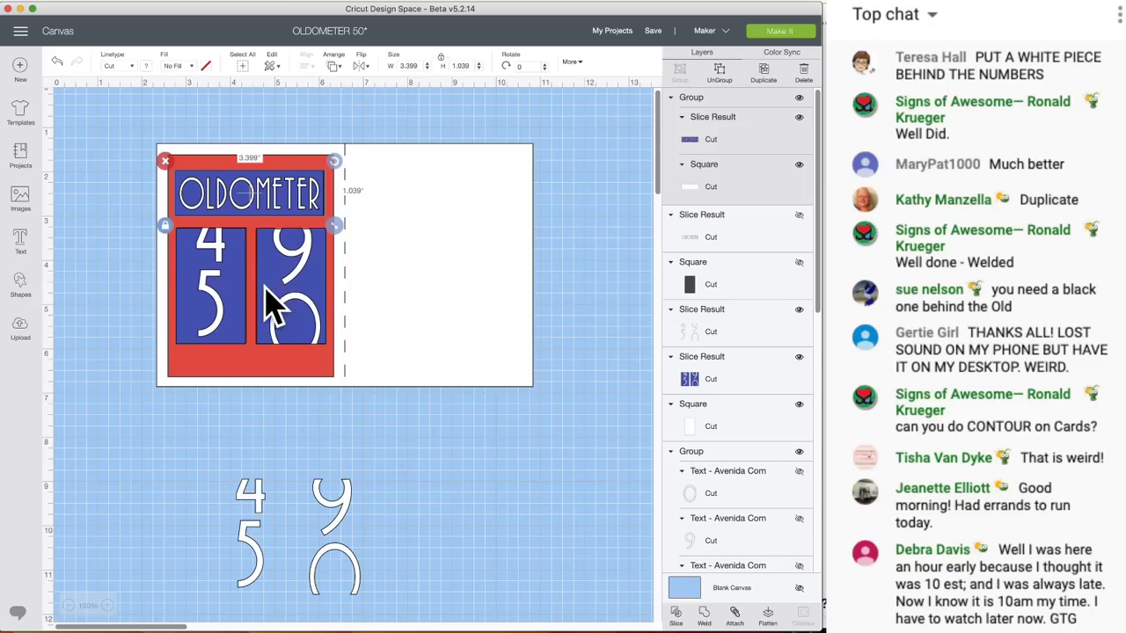
{"action": "left_click", "coordinate": [238, 297]}
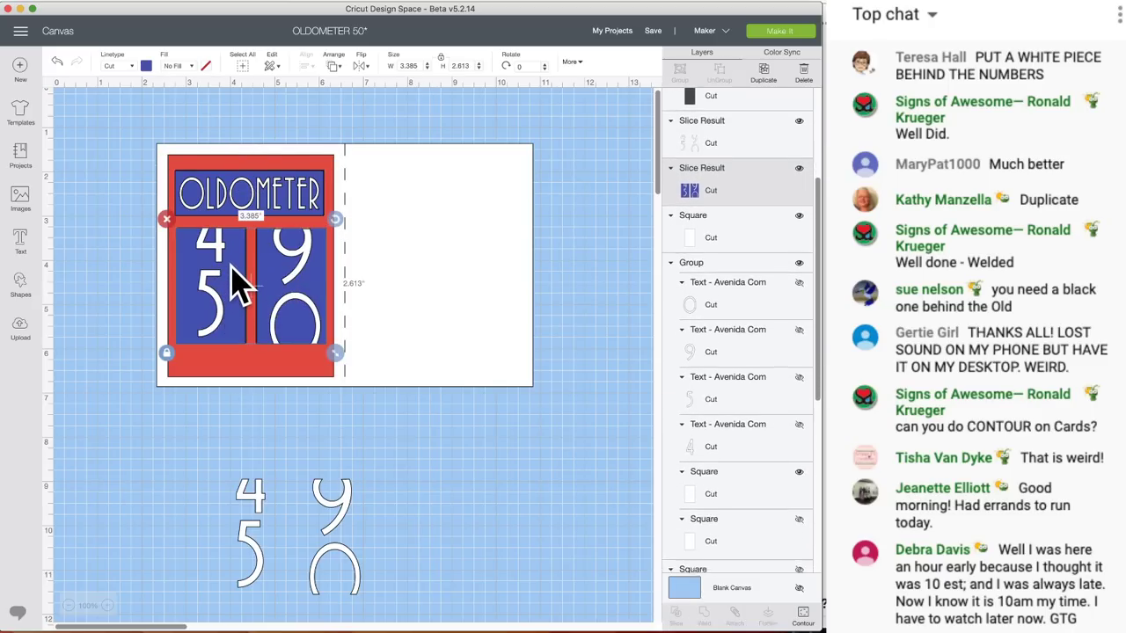
{"action": "left_click_drag", "start_coordinate": [238, 284], "coordinate": [458, 500]}
{"action": "left_click_drag", "start_coordinate": [278, 283], "coordinate": [495, 490]}
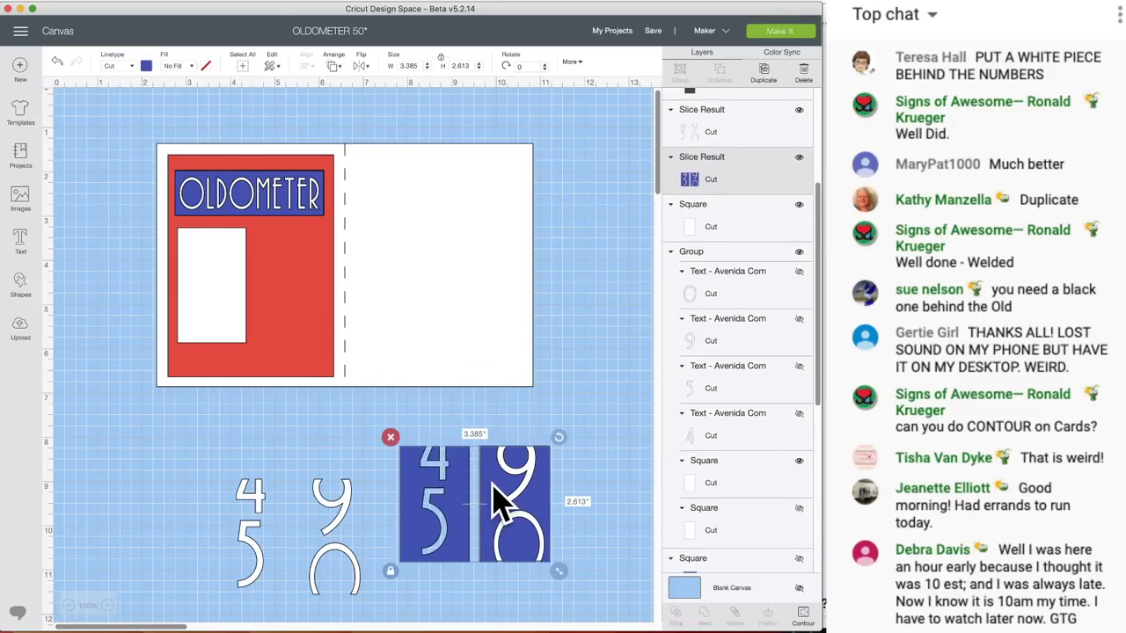
{"action": "left_click_drag", "start_coordinate": [227, 281], "coordinate": [440, 502]}
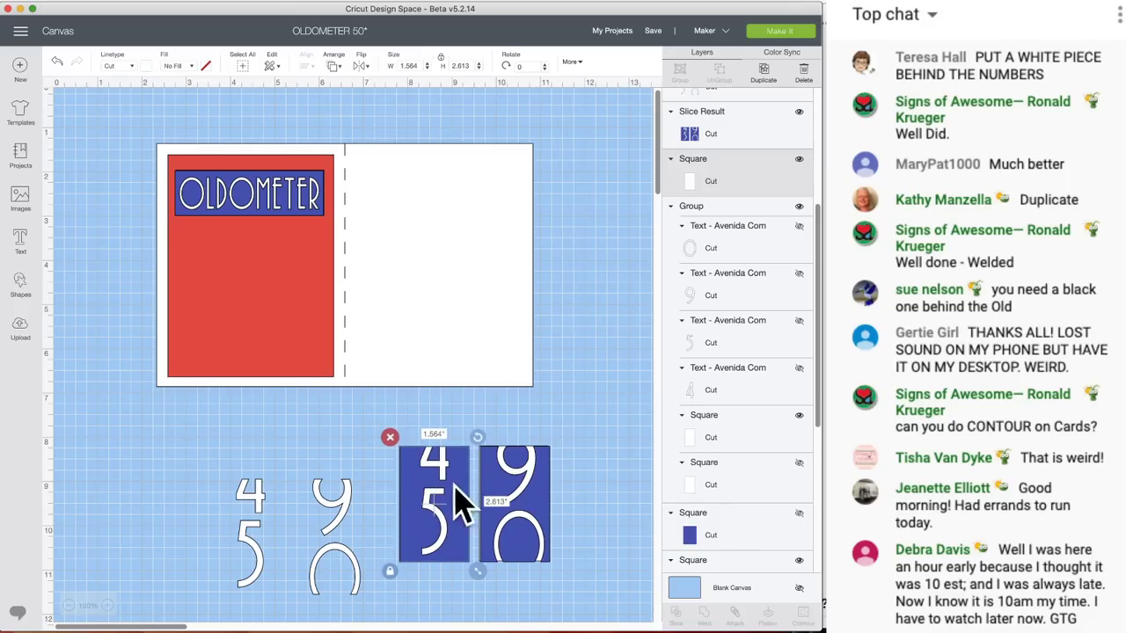
- Group the blue number plates with their white backing and place the group on the red panel under the OLDOMETER plate
{"action": "left_click_drag", "start_coordinate": [592, 421], "coordinate": [440, 527]}
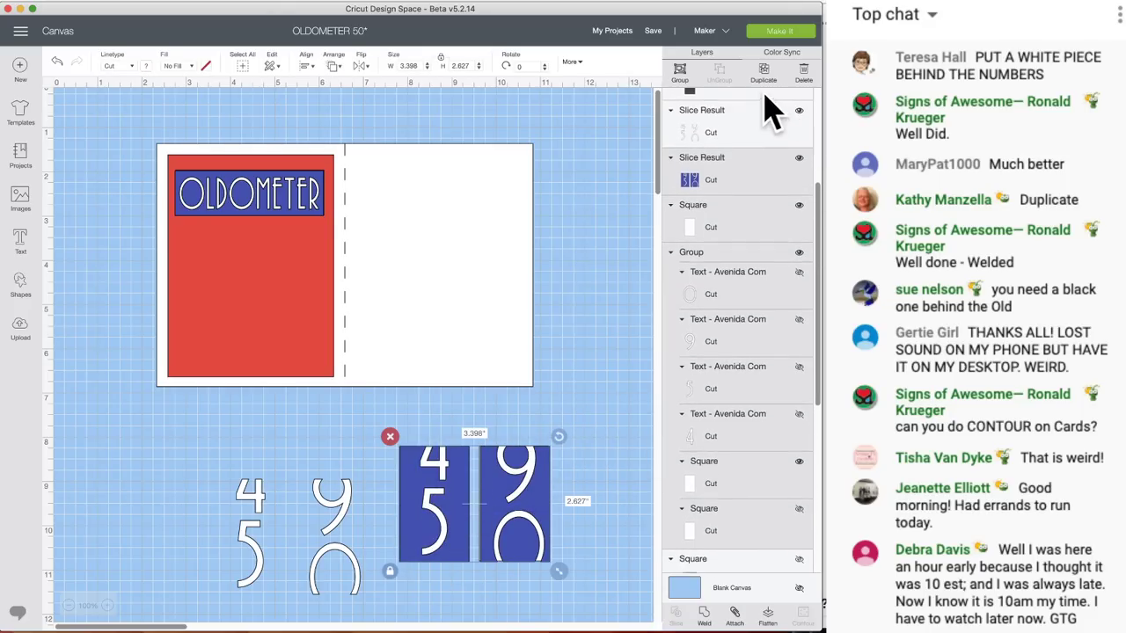
{"action": "left_click", "coordinate": [679, 71]}
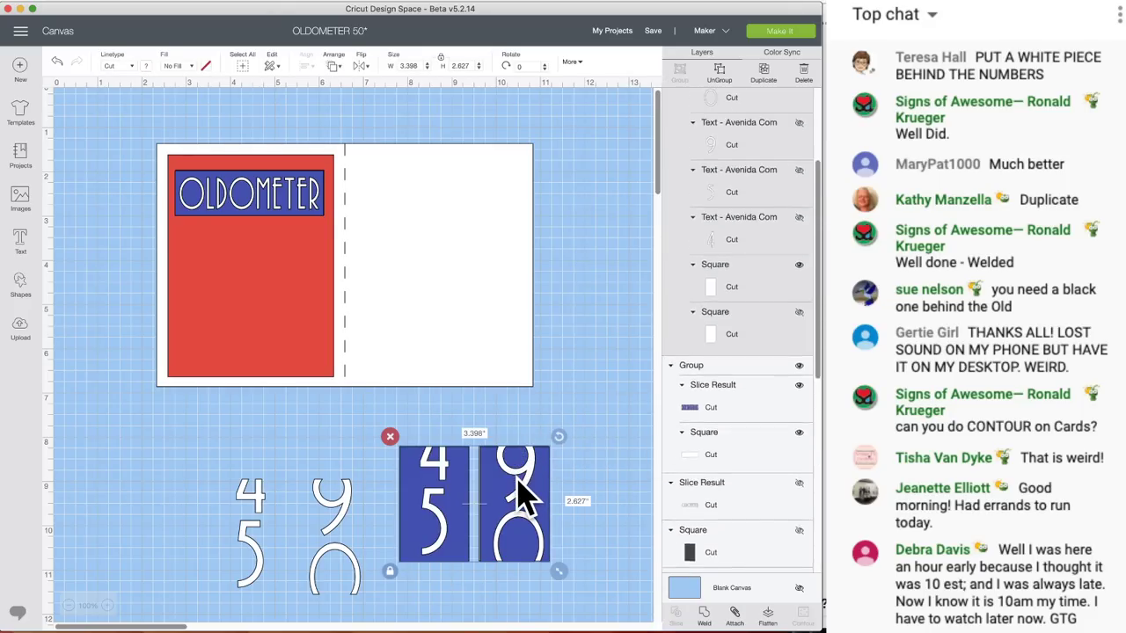
{"action": "left_click_drag", "start_coordinate": [516, 479], "coordinate": [463, 430]}
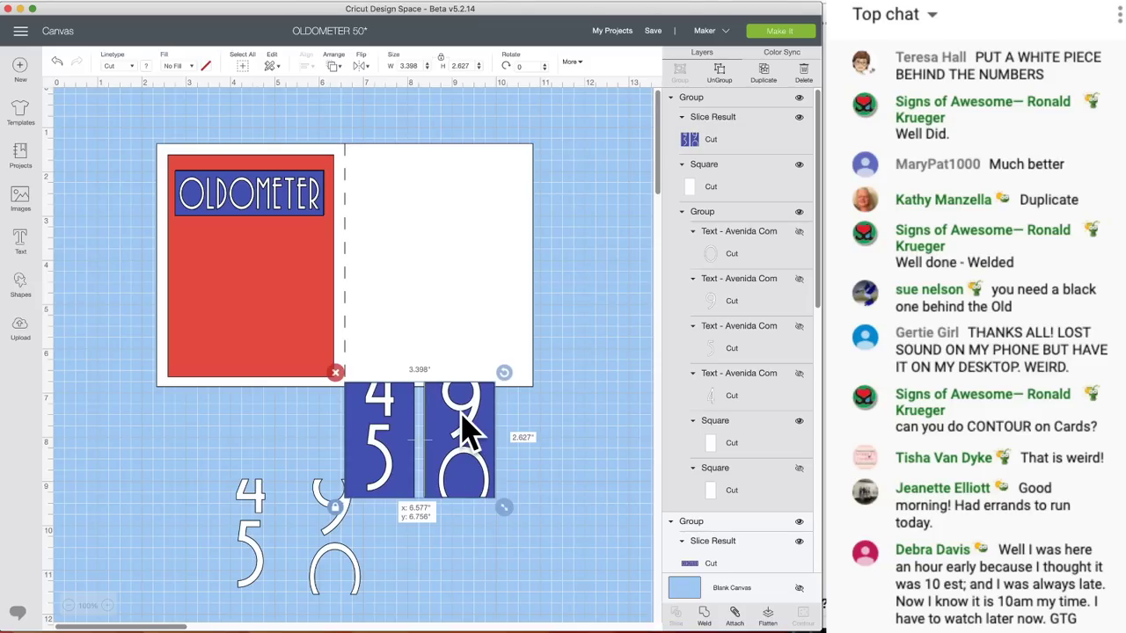
{"action": "left_click_drag", "start_coordinate": [463, 424], "coordinate": [296, 273]}
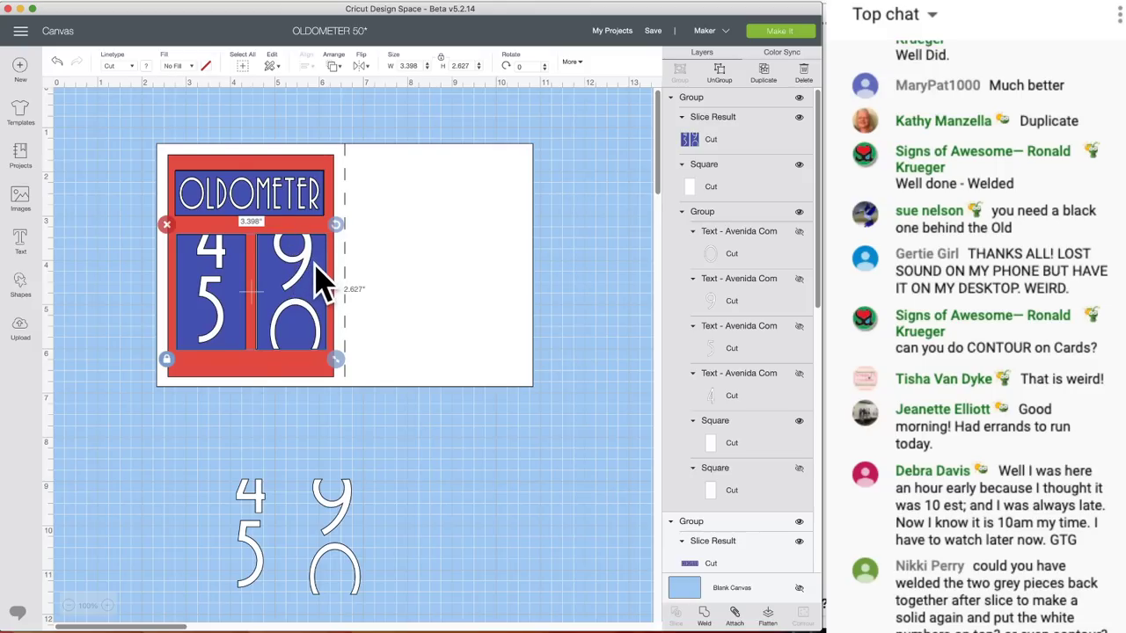
{"action": "left_click_drag", "start_coordinate": [318, 275], "coordinate": [320, 279]}
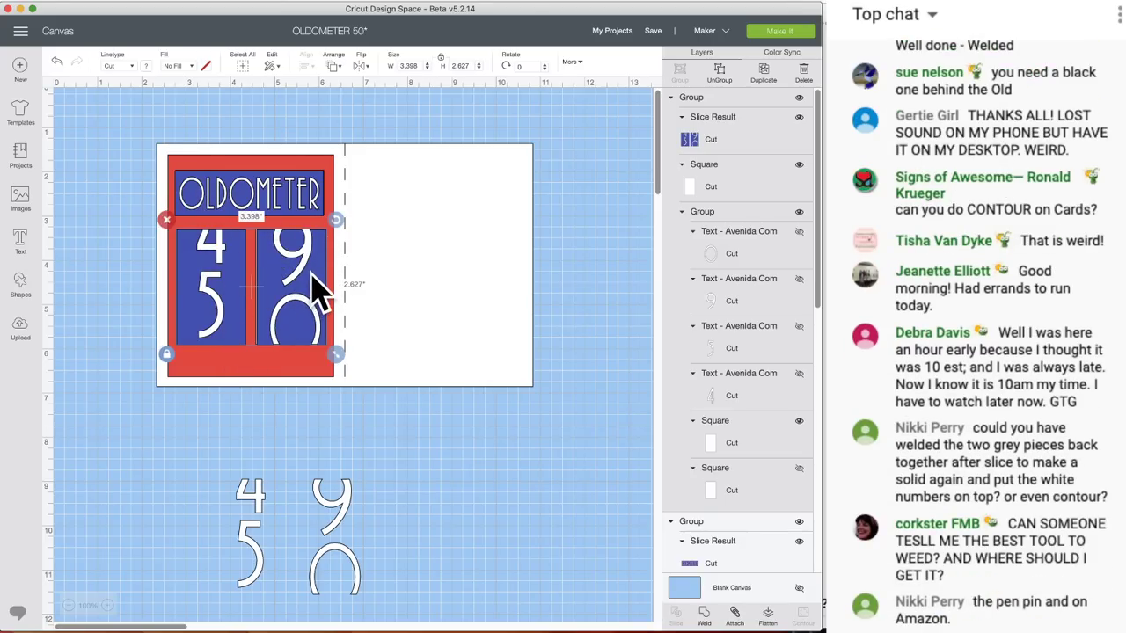
{"action": "left_click_drag", "start_coordinate": [309, 278], "coordinate": [308, 275]}
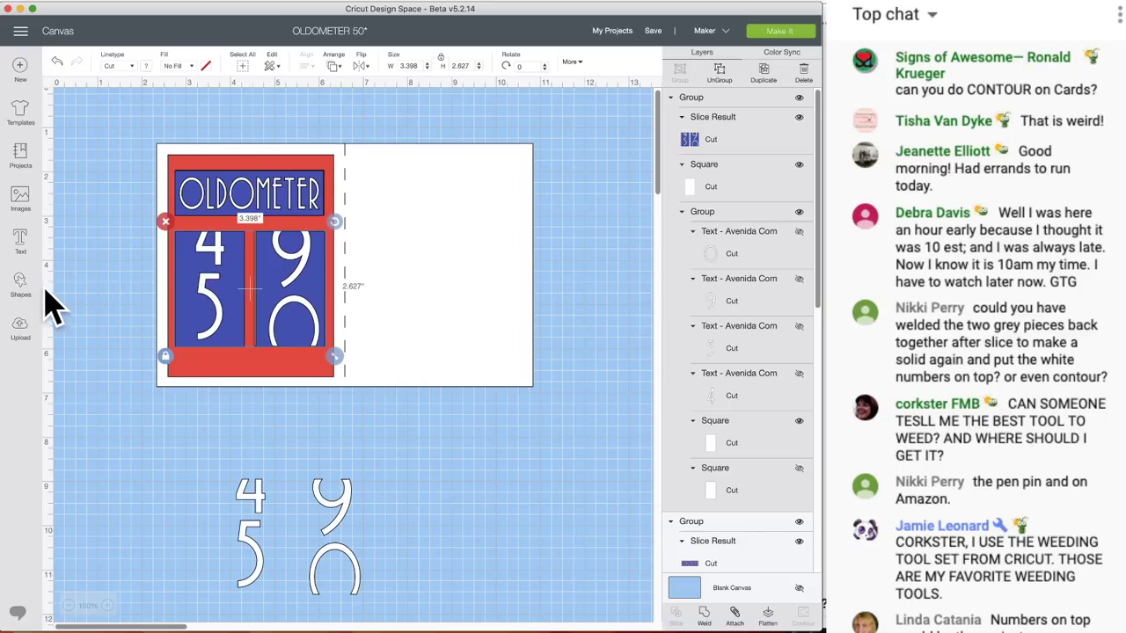
- Add a text object in the Writing style reading "HAPPY B IRTHDAY"
{"action": "left_click", "coordinate": [23, 244]}
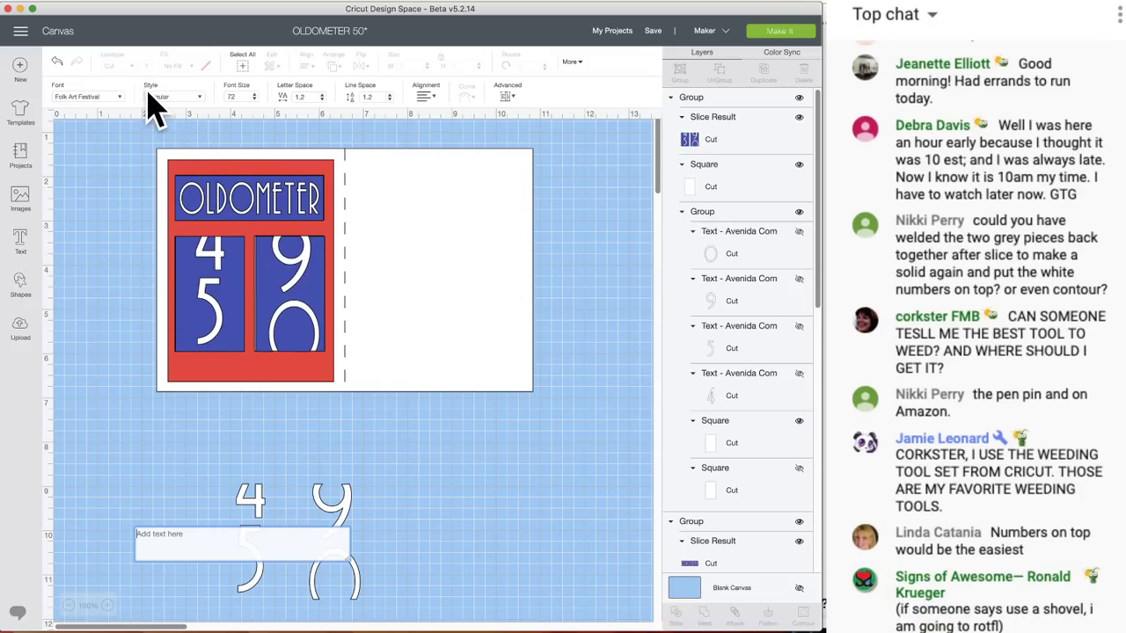
{"action": "left_click", "coordinate": [201, 97]}
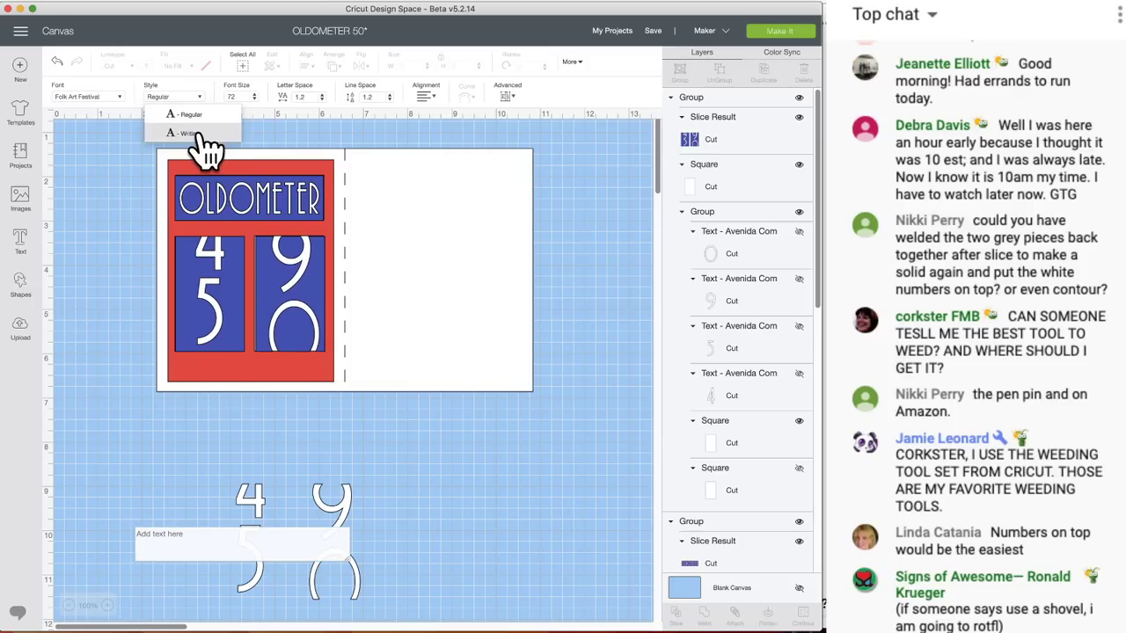
{"action": "left_click", "coordinate": [199, 134]}
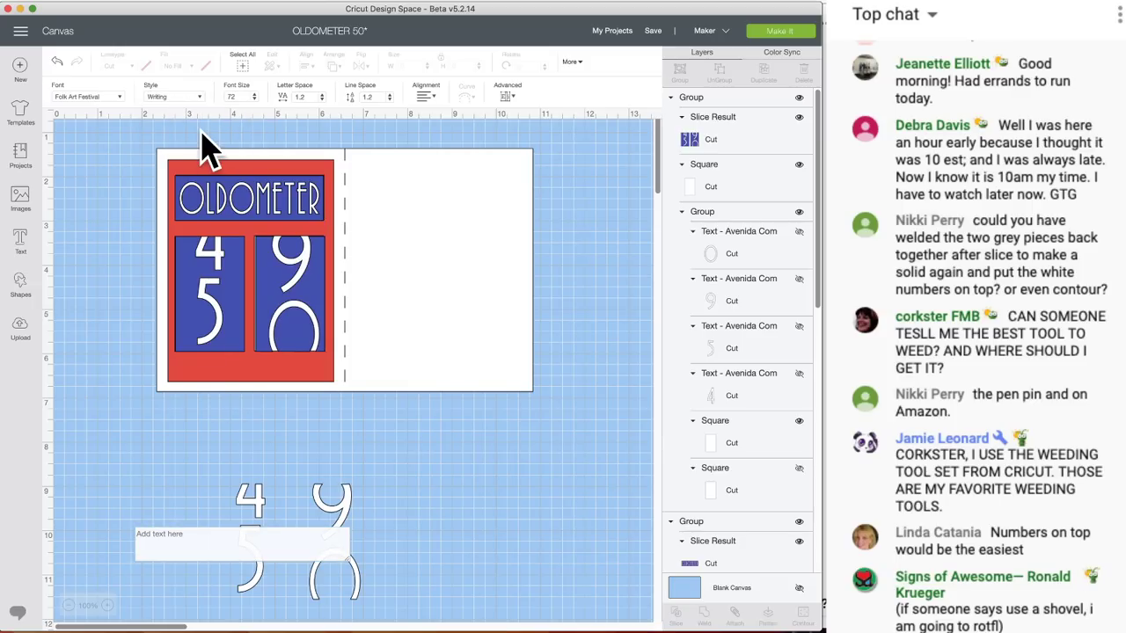
{"action": "left_click", "coordinate": [115, 97]}
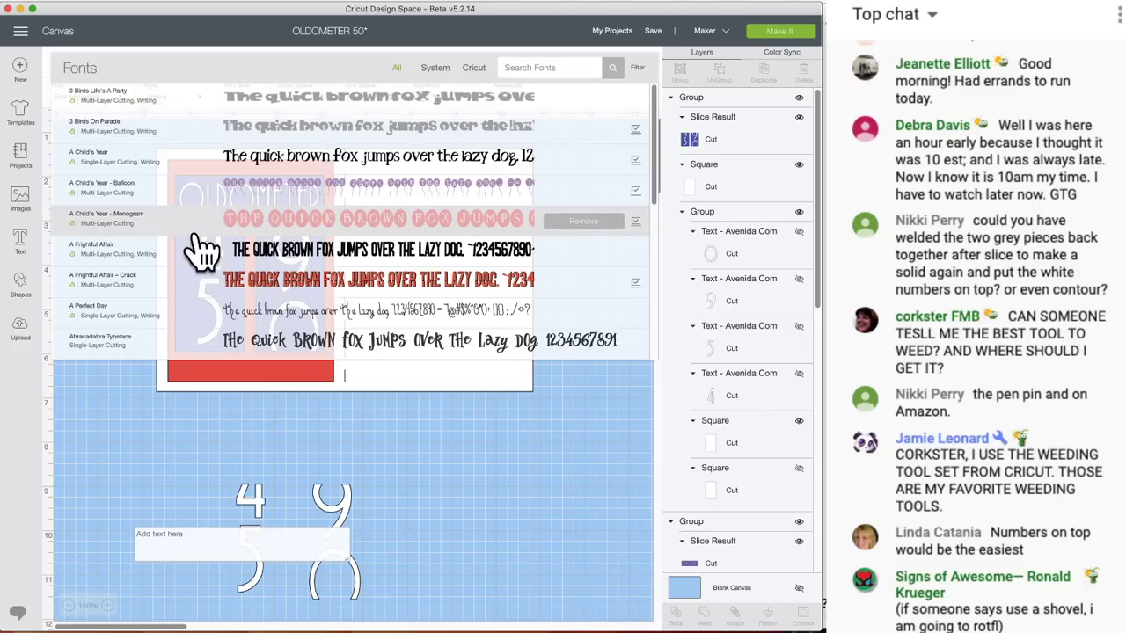
{"action": "left_click", "coordinate": [214, 541]}
{"action": "type", "text": "HAPPY B"}
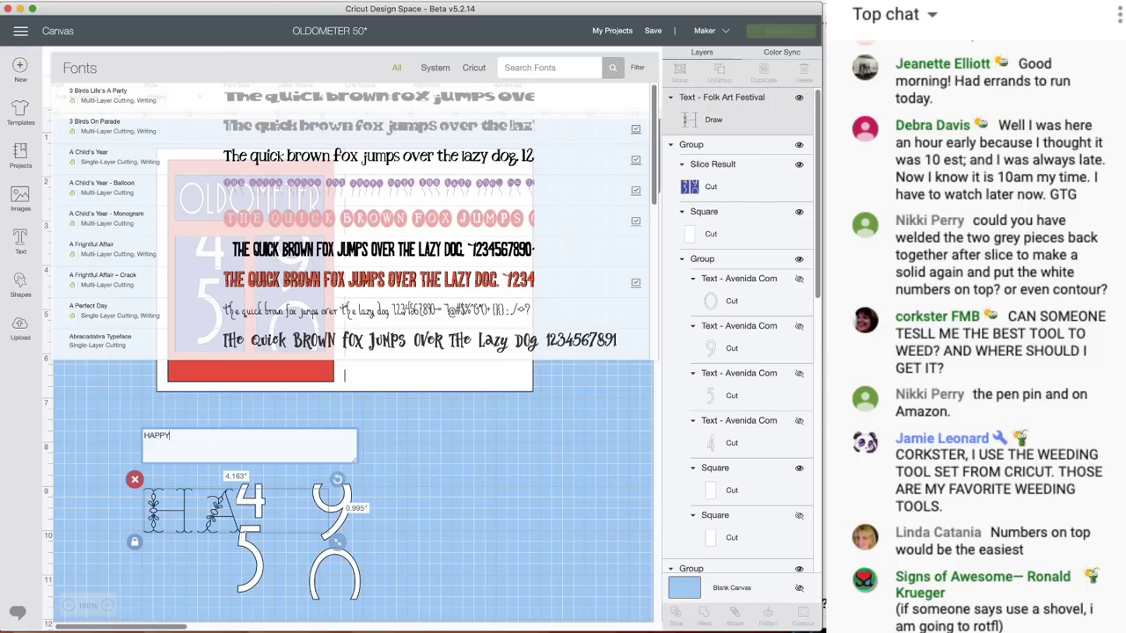
{"action": "type", "text": "DAY"}
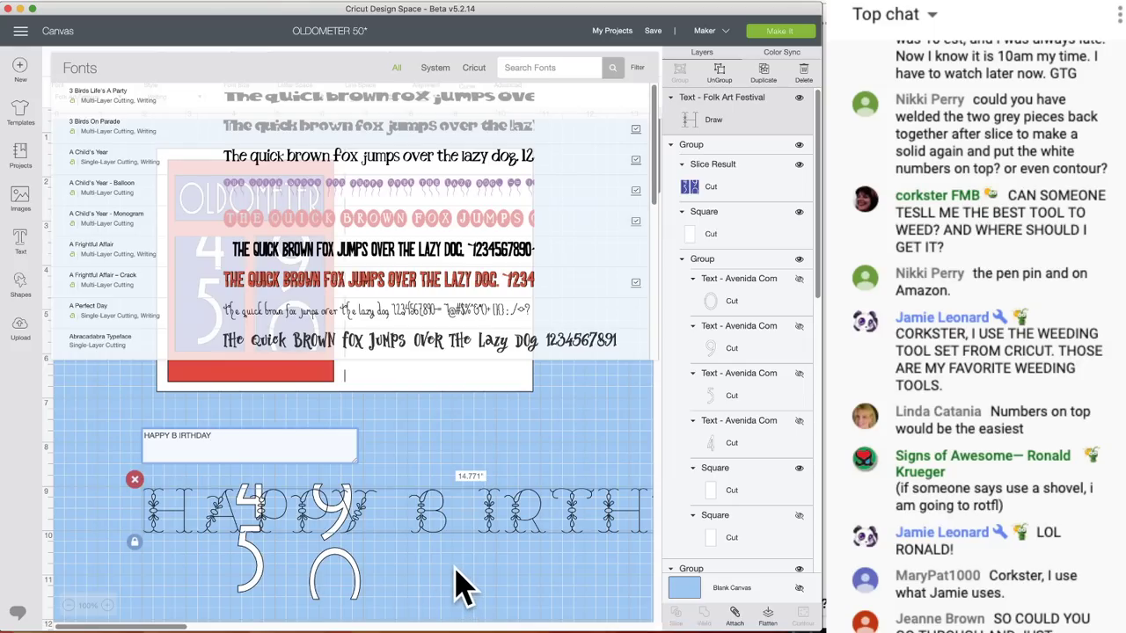
{"action": "left_click", "coordinate": [470, 431]}
- Position the greeting text just below the card and nudge the number plates slightly on the red panel
{"action": "left_click_drag", "start_coordinate": [444, 506], "coordinate": [638, 298]}
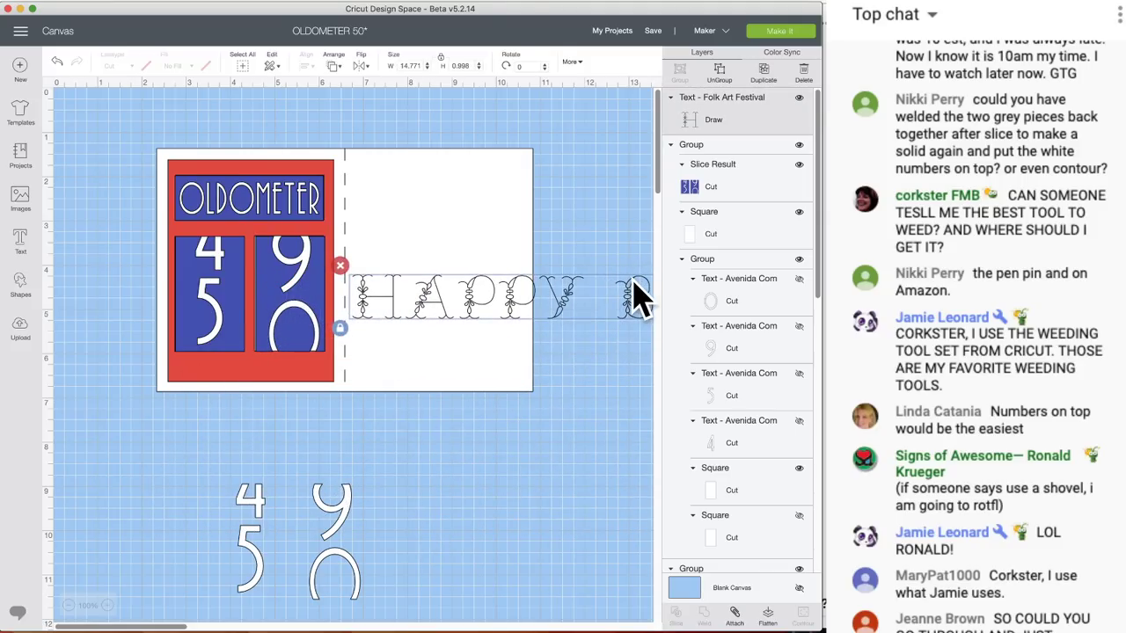
{"action": "left_click_drag", "start_coordinate": [638, 297], "coordinate": [374, 470]}
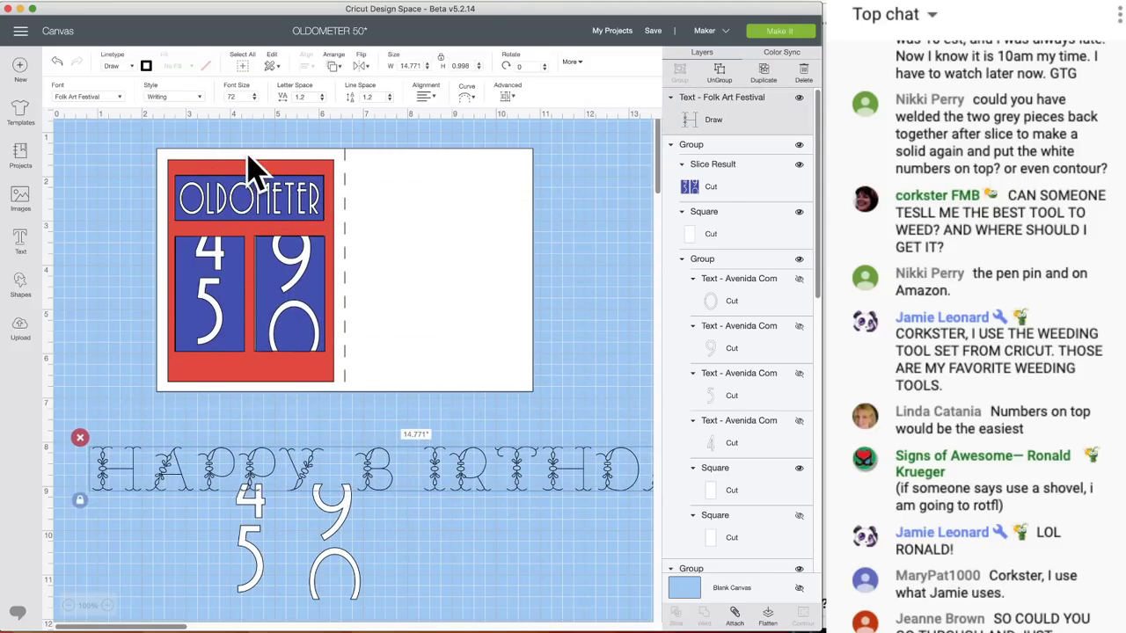
{"action": "left_click_drag", "start_coordinate": [281, 276], "coordinate": [277, 273]}
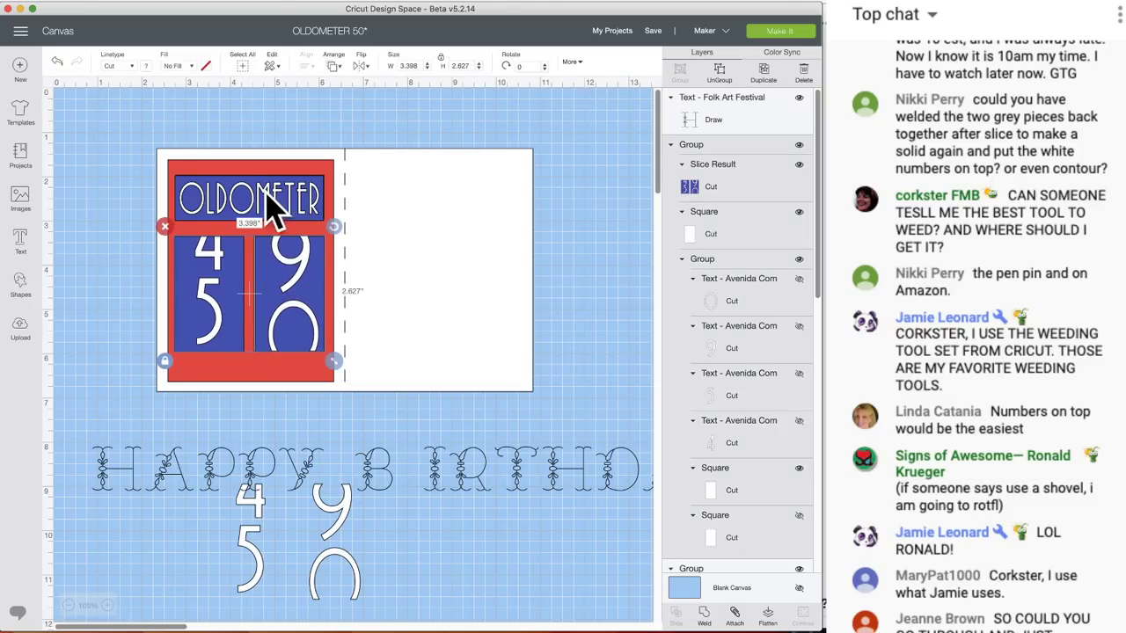
{"action": "left_click", "coordinate": [260, 488]}
{"action": "left_click_drag", "start_coordinate": [267, 481], "coordinate": [301, 481]}
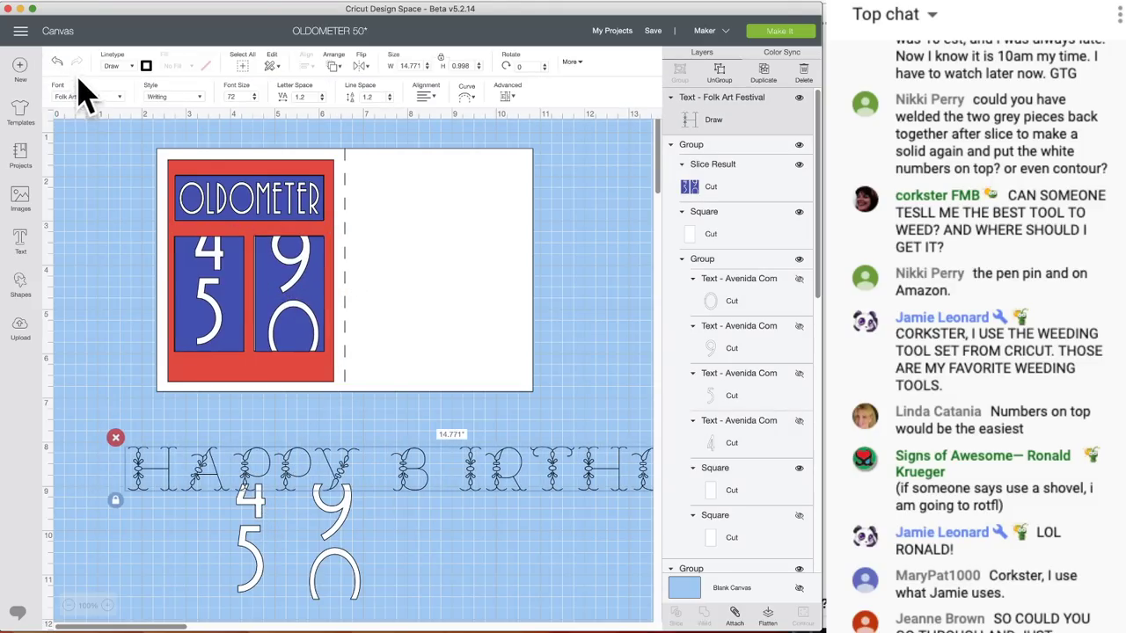
- Filter the fonts to Writing and apply the Awesome font to the birthday greeting
{"action": "left_click", "coordinate": [107, 98]}
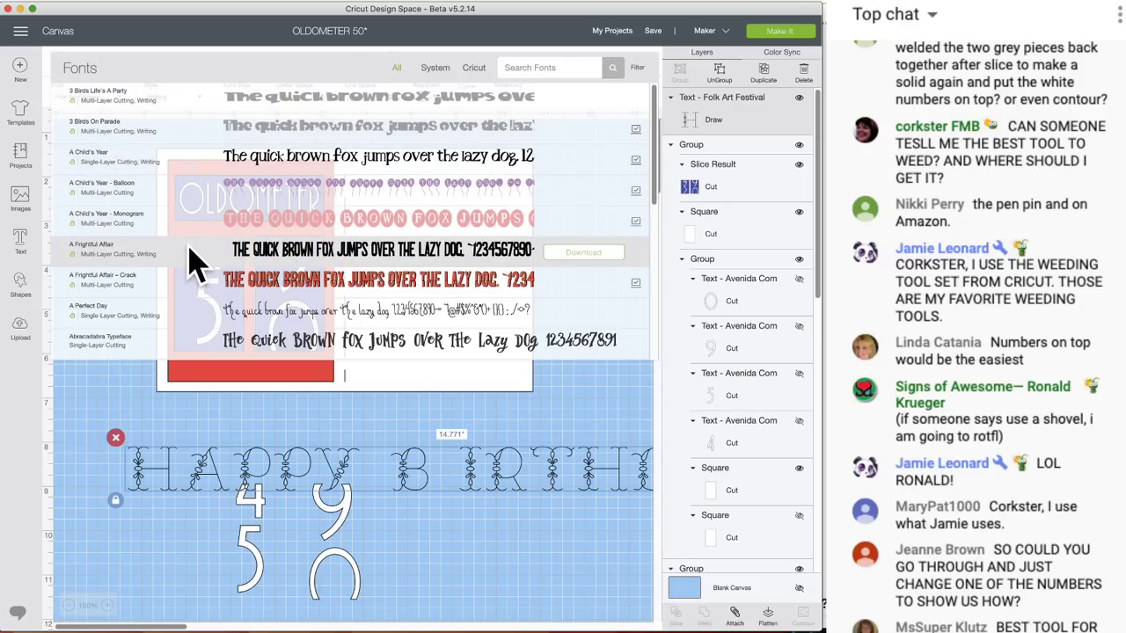
{"action": "scroll", "coordinate": [198, 264], "scroll_direction": "down", "scroll_amount": 5}
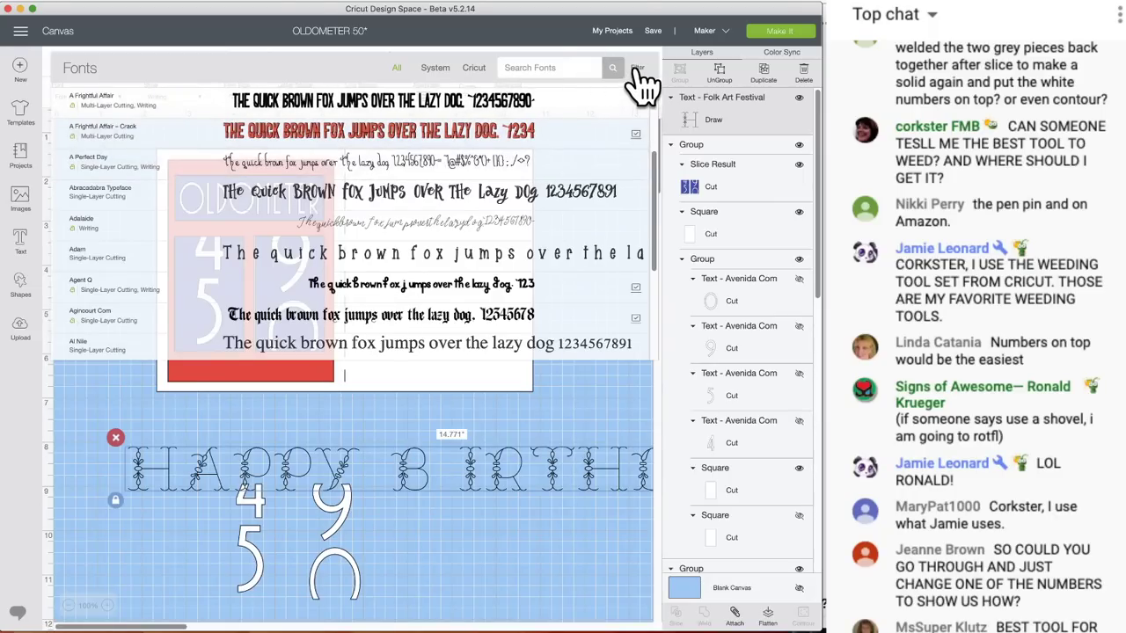
{"action": "left_click", "coordinate": [637, 68]}
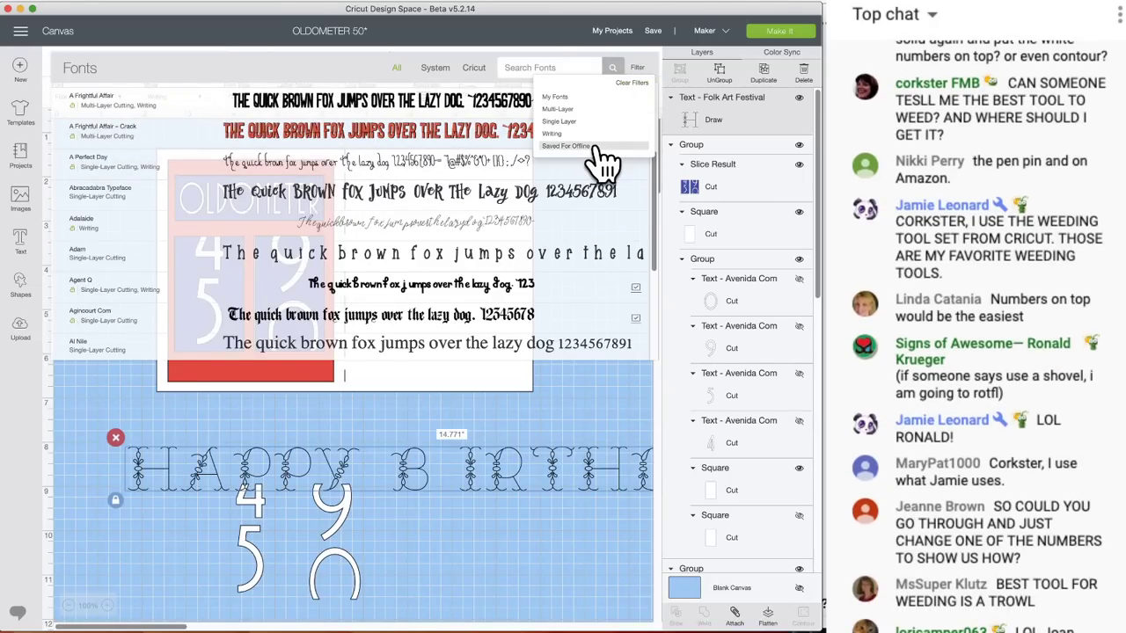
{"action": "left_click", "coordinate": [572, 134]}
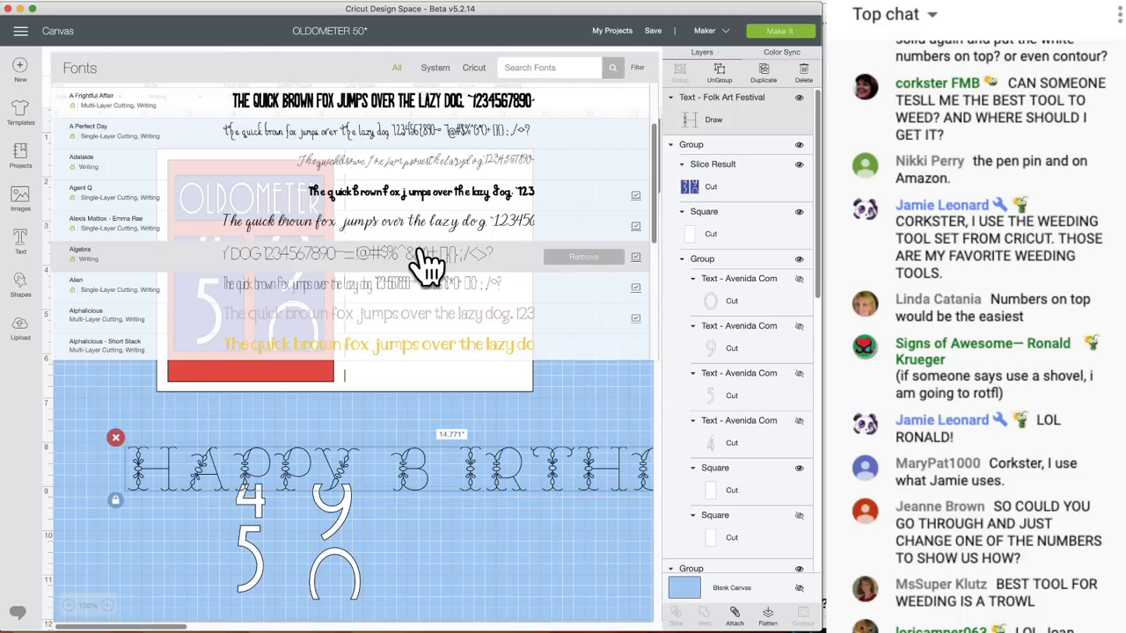
{"action": "scroll", "coordinate": [429, 264], "scroll_direction": "down", "scroll_amount": 2}
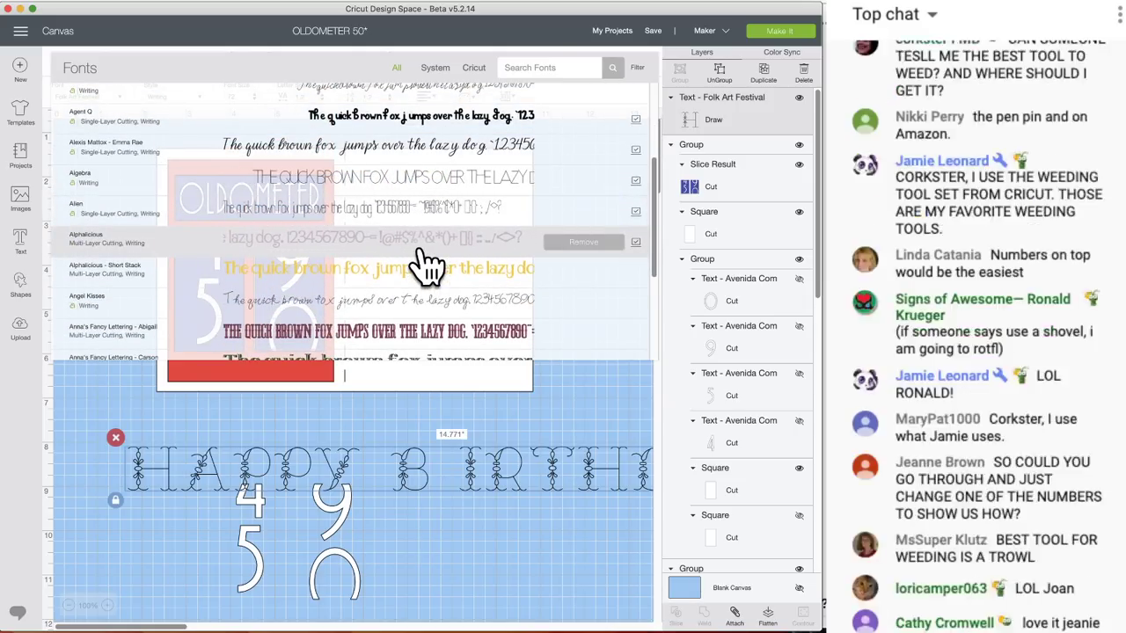
{"action": "scroll", "coordinate": [428, 264], "scroll_direction": "down", "scroll_amount": 2}
{"action": "scroll", "coordinate": [428, 264], "scroll_direction": "down", "scroll_amount": 4}
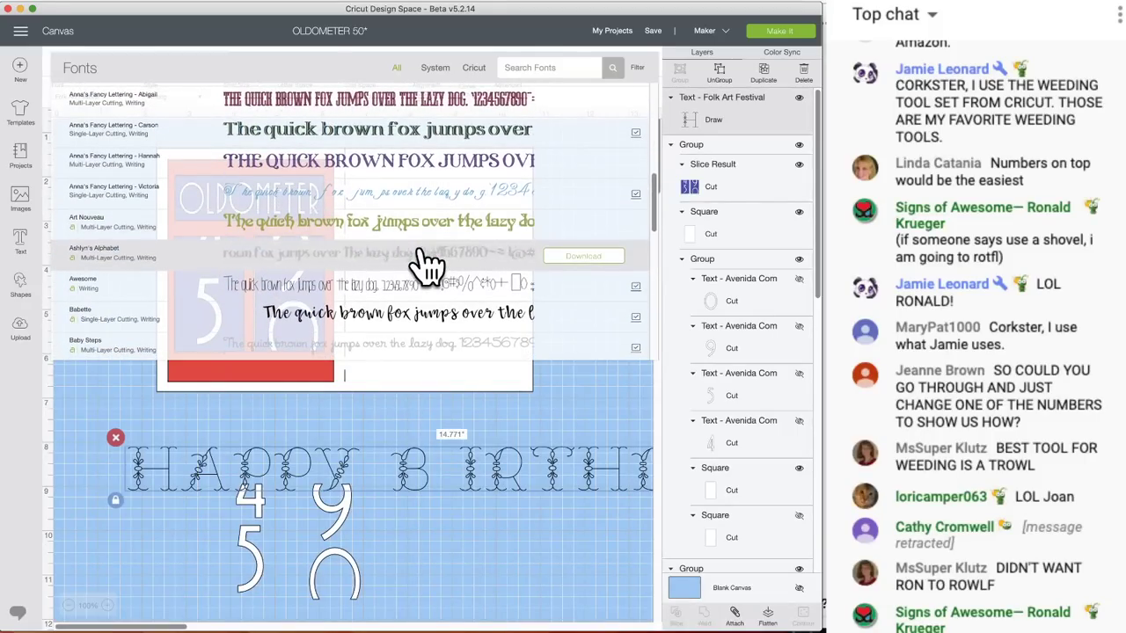
{"action": "left_click", "coordinate": [382, 297]}
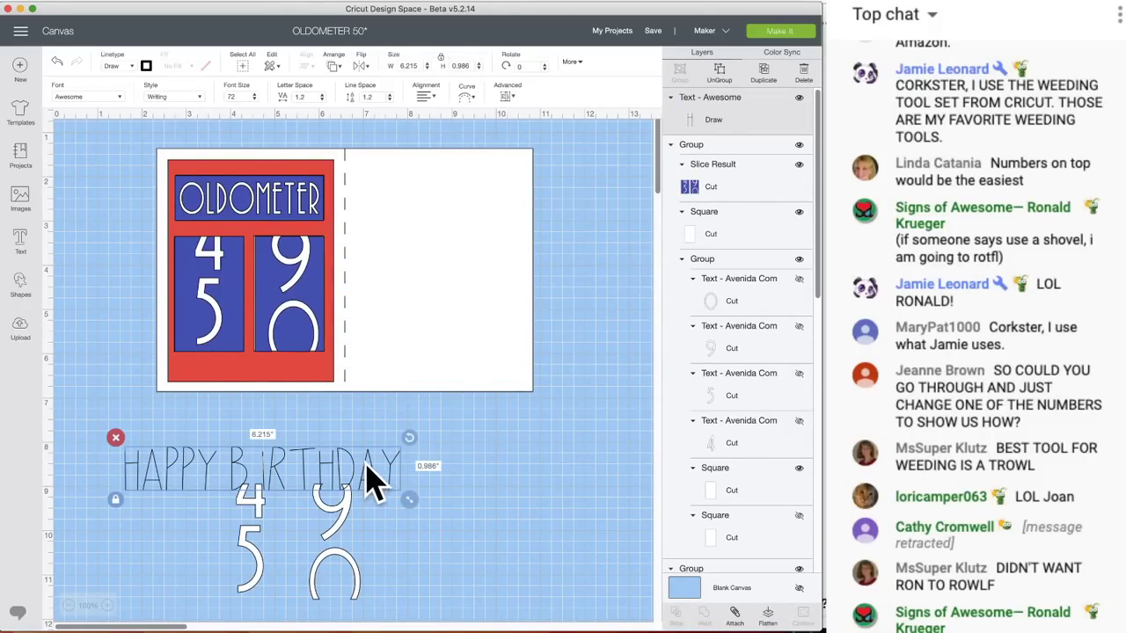
- Place the greeting over the card at about 5.56 inches wide and break it into two lines after HAPPY
{"action": "left_click_drag", "start_coordinate": [367, 480], "coordinate": [565, 264]}
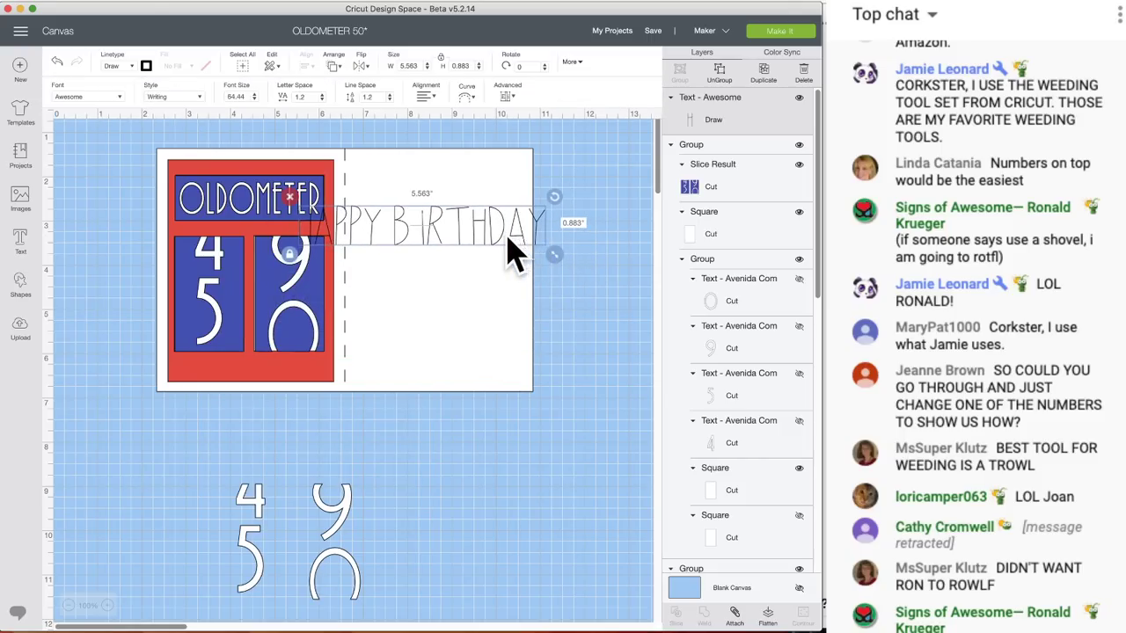
{"action": "double_click", "coordinate": [473, 238]}
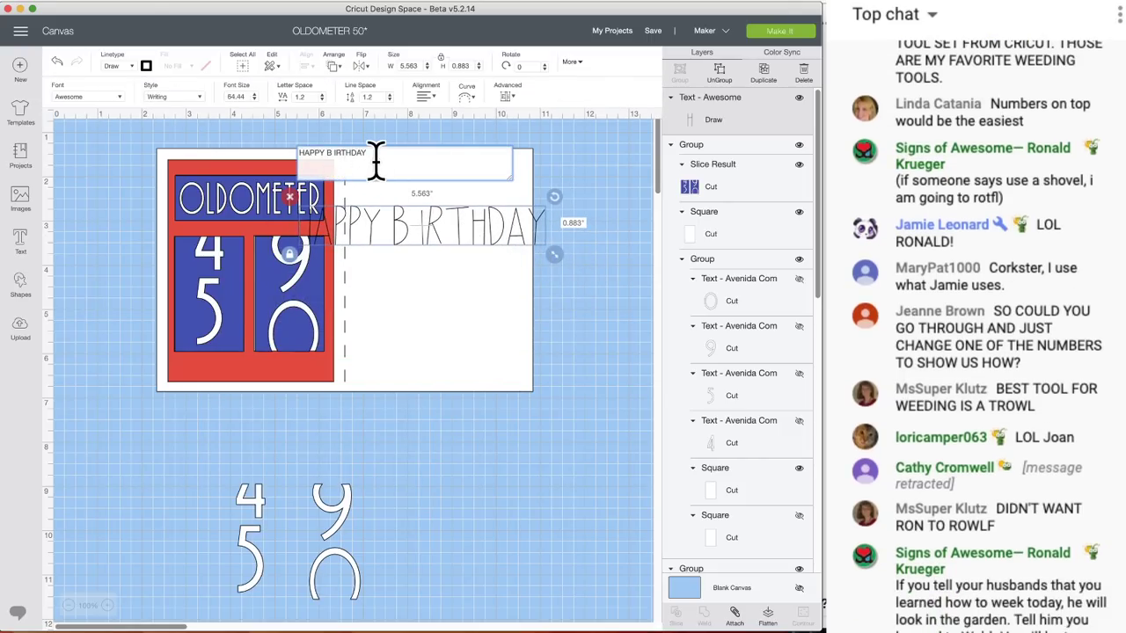
{"action": "key", "text": "Return"}
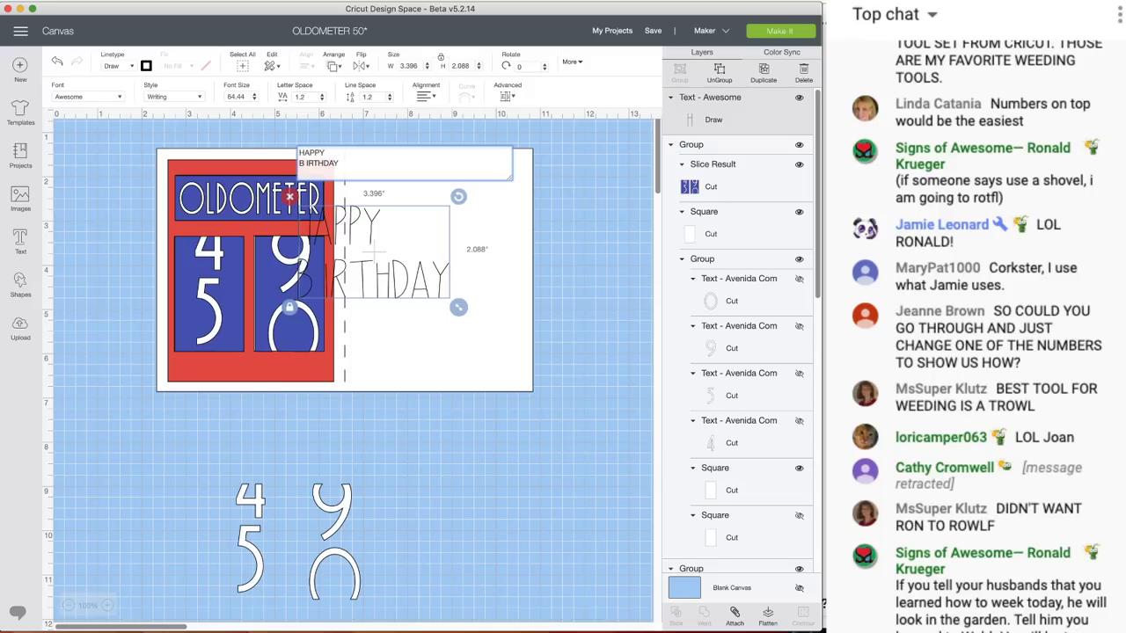
{"action": "key", "text": "Return"}
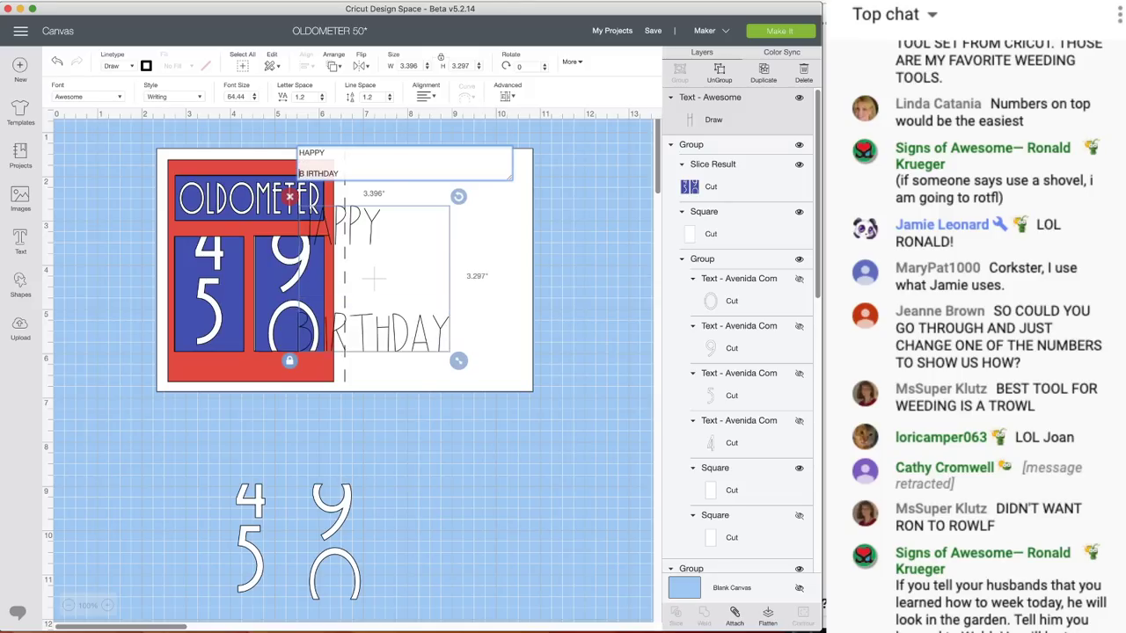
{"action": "key", "text": "BackSpace"}
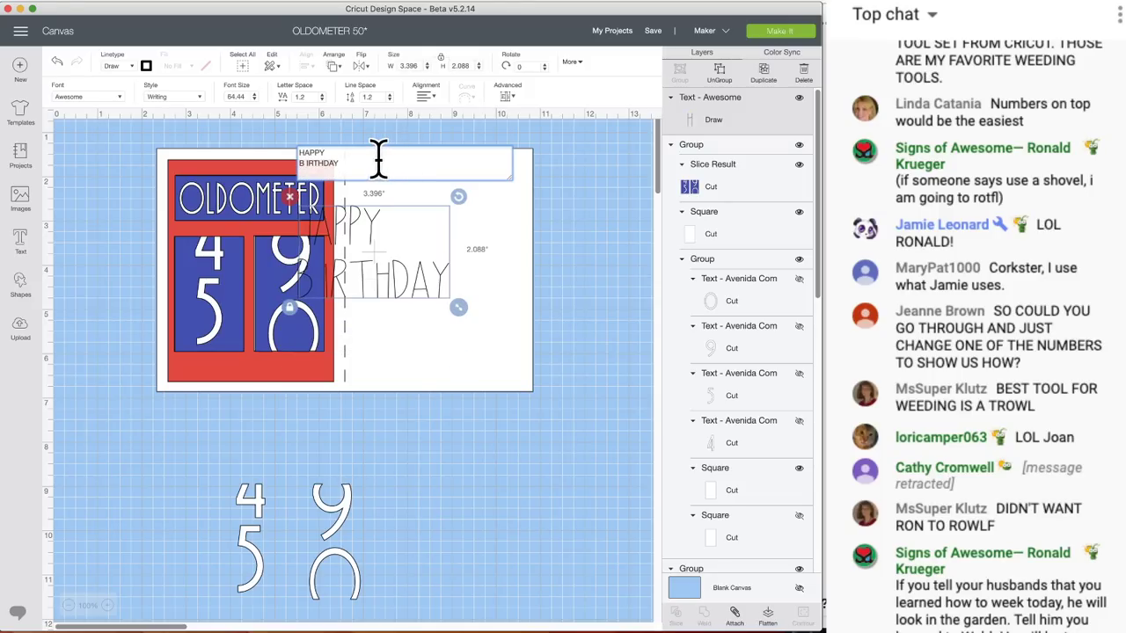
- Add OLDMAN as a third line under the birthday greeting
{"action": "key", "text": "Return"}
{"action": "type", "text": "O"}
{"action": "key", "text": "Return"}
{"action": "type", "text": "LD"}
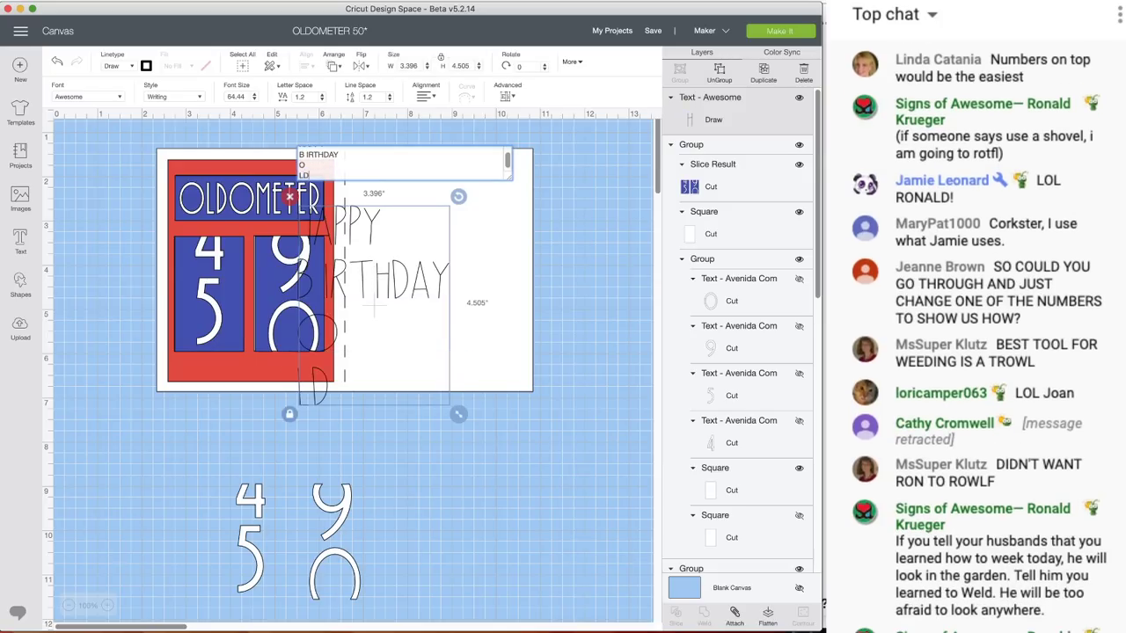
{"action": "type", "text": "MAN"}
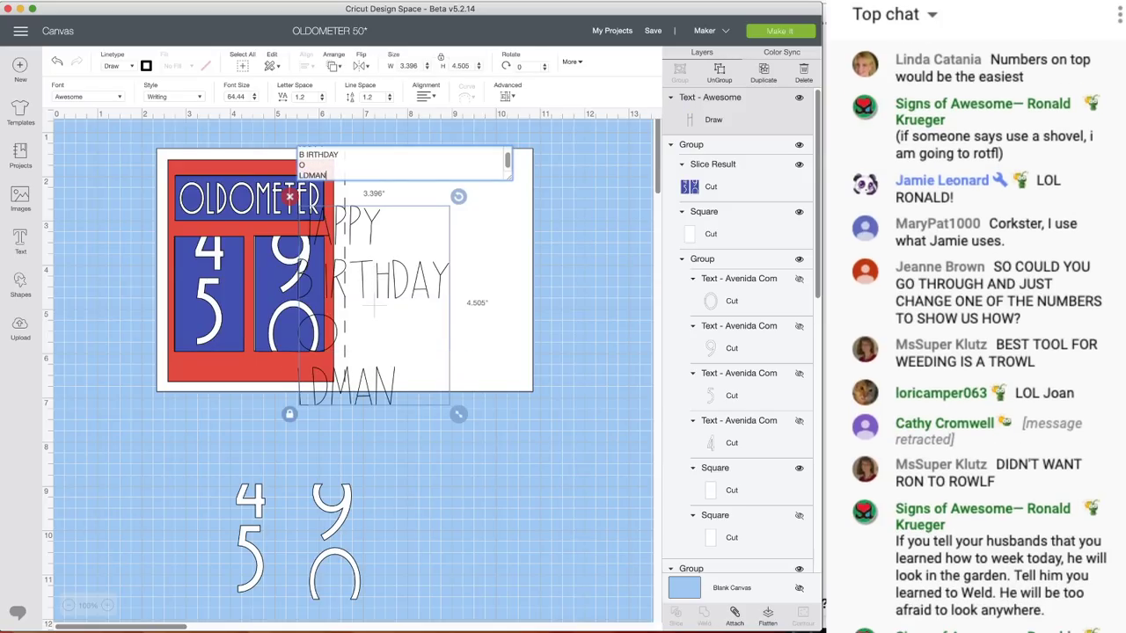
{"action": "left_click", "coordinate": [322, 166]}
{"action": "key", "text": "Delete"}
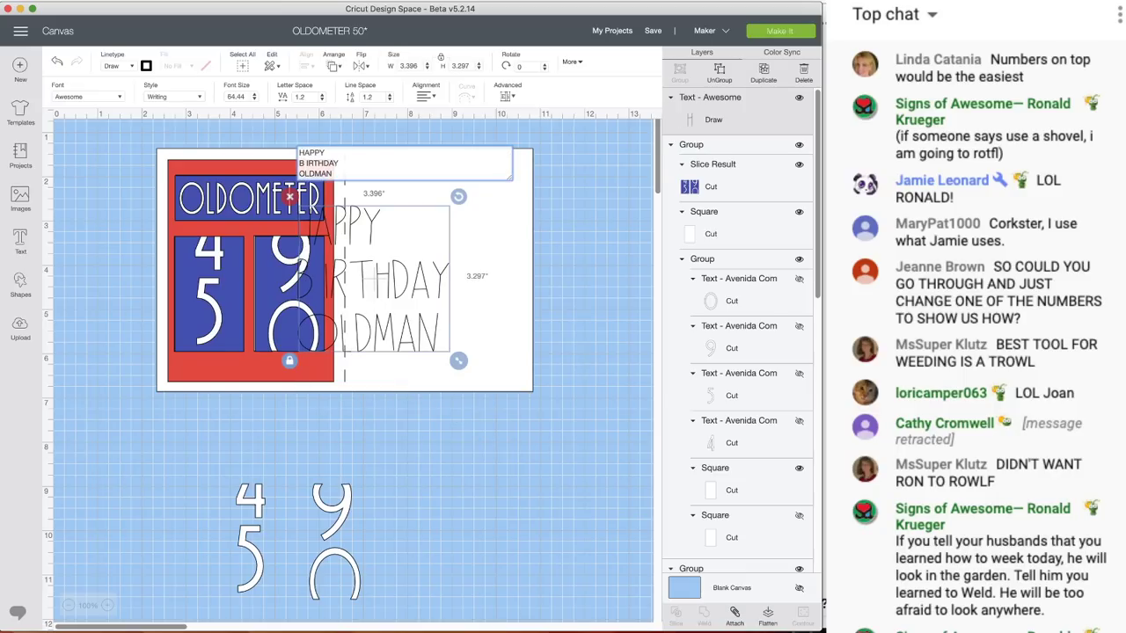
- Move the three-line greeting onto the card's blank right half, centre-align its lines, and shrink it to about 2.73 inches wide
{"action": "left_click_drag", "start_coordinate": [402, 281], "coordinate": [466, 278]}
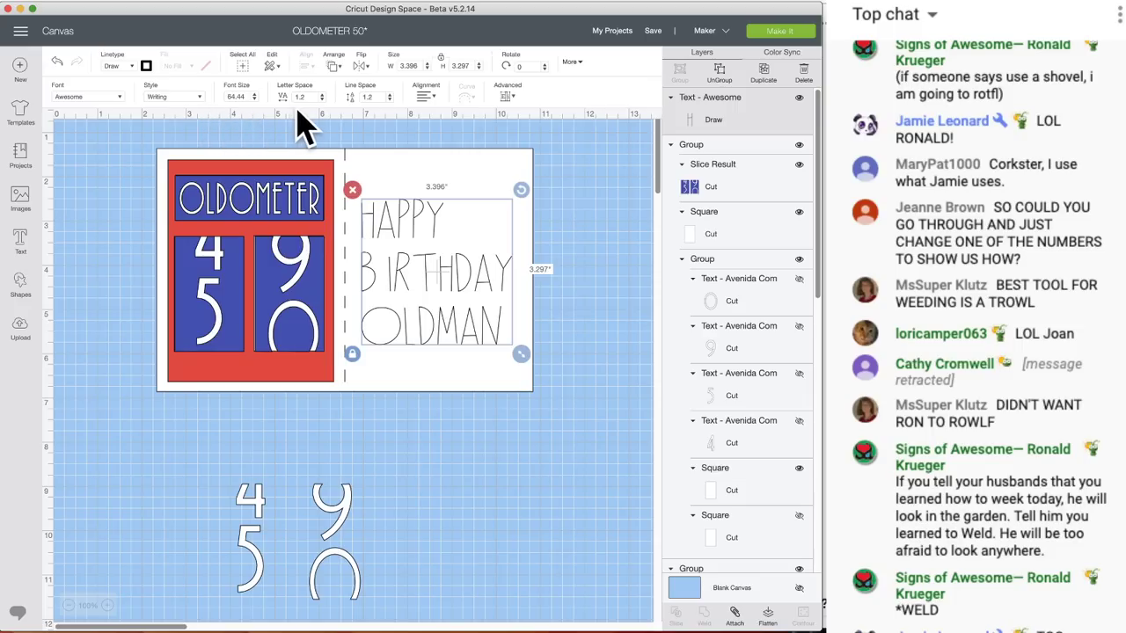
{"action": "left_click", "coordinate": [426, 97]}
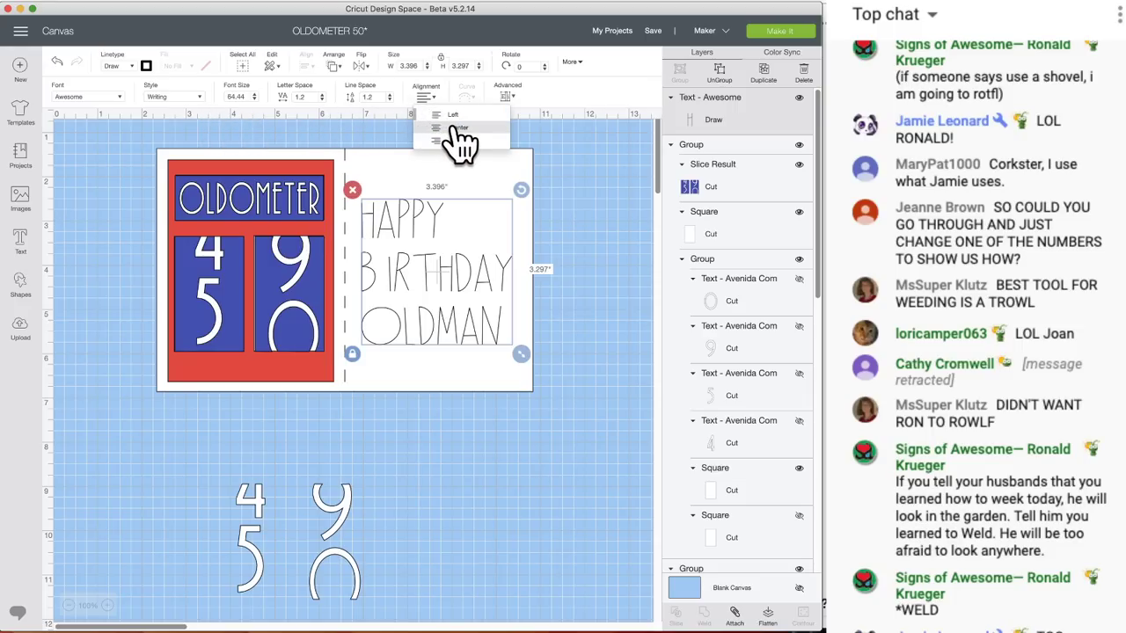
{"action": "left_click", "coordinate": [455, 128]}
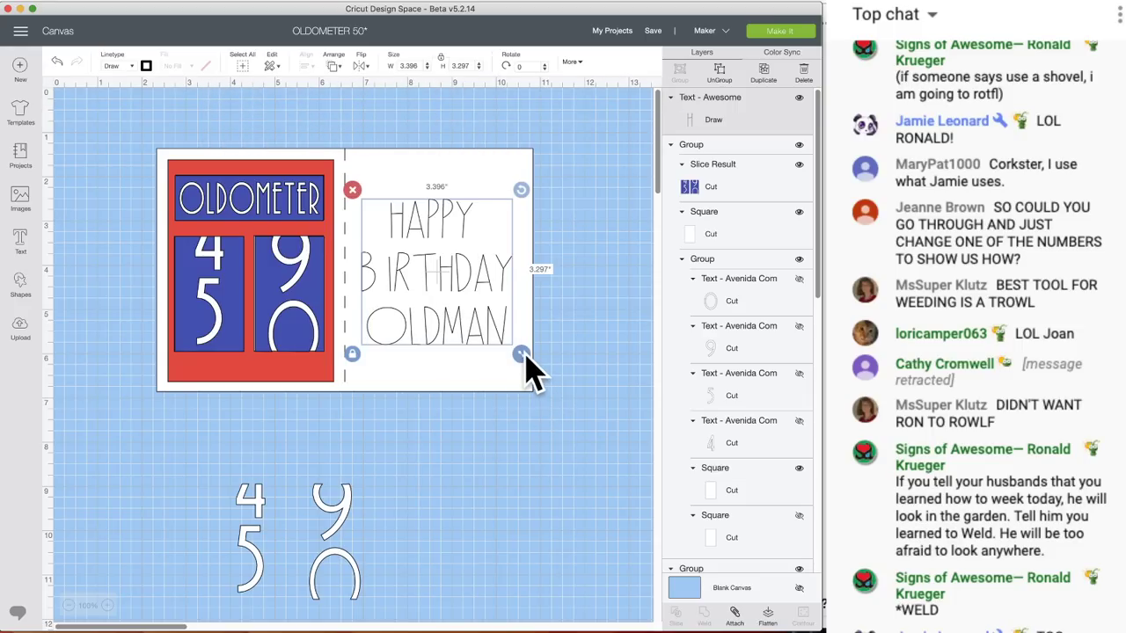
{"action": "left_click_drag", "start_coordinate": [520, 354], "coordinate": [495, 327]}
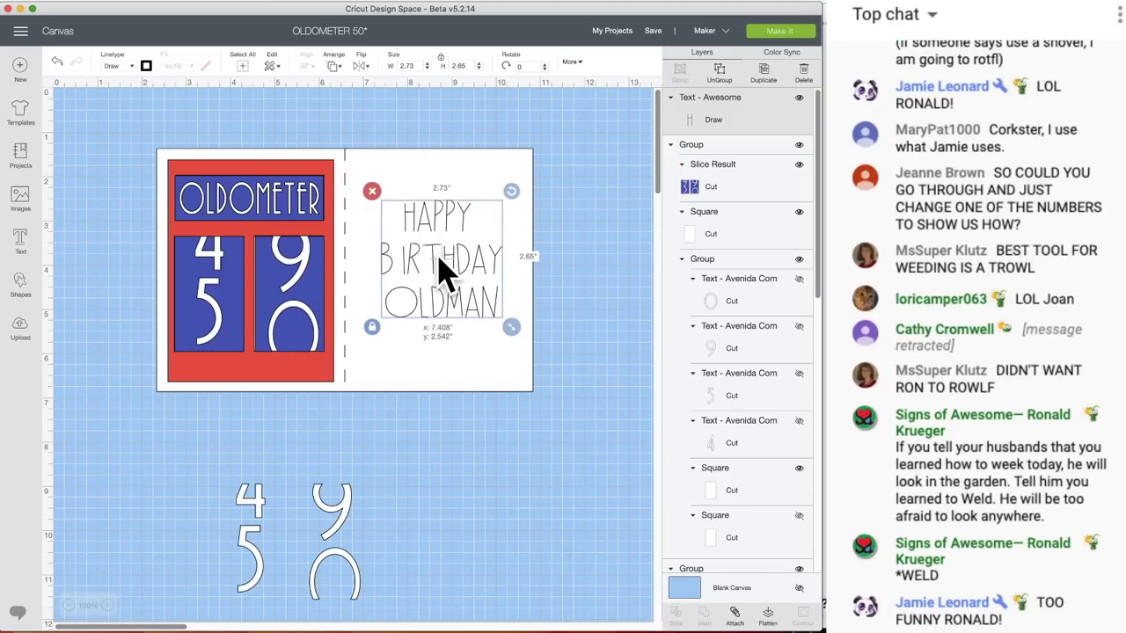
{"action": "left_click", "coordinate": [440, 146]}
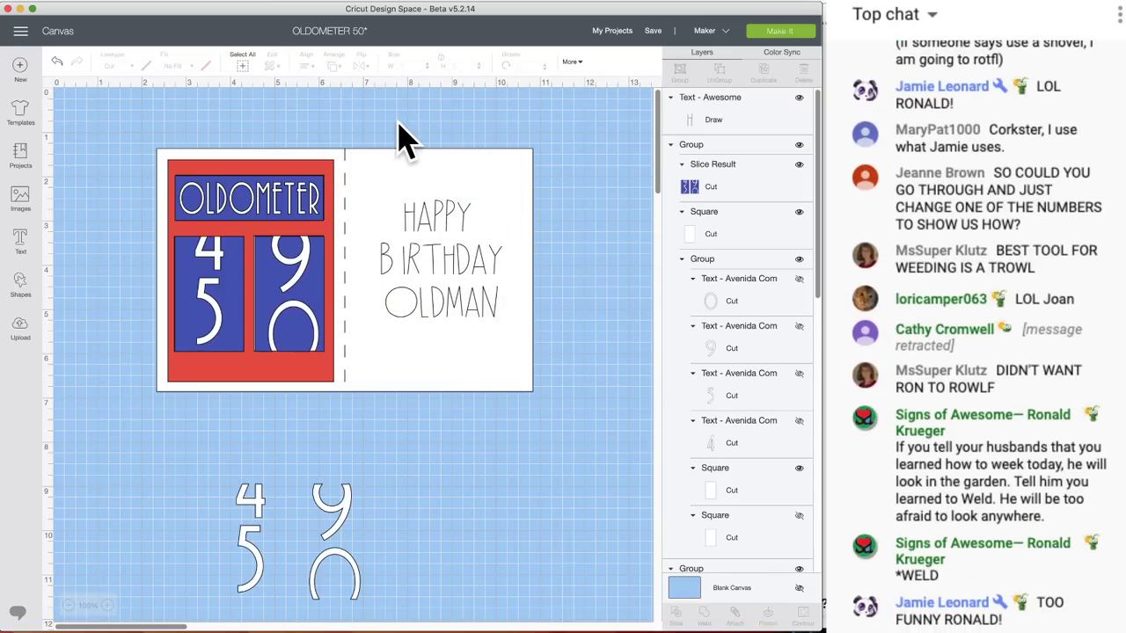
- Delete the leftover sliced digits 4, 5, 9 and 0 below the card
{"action": "left_click_drag", "start_coordinate": [395, 121], "coordinate": [515, 345]}
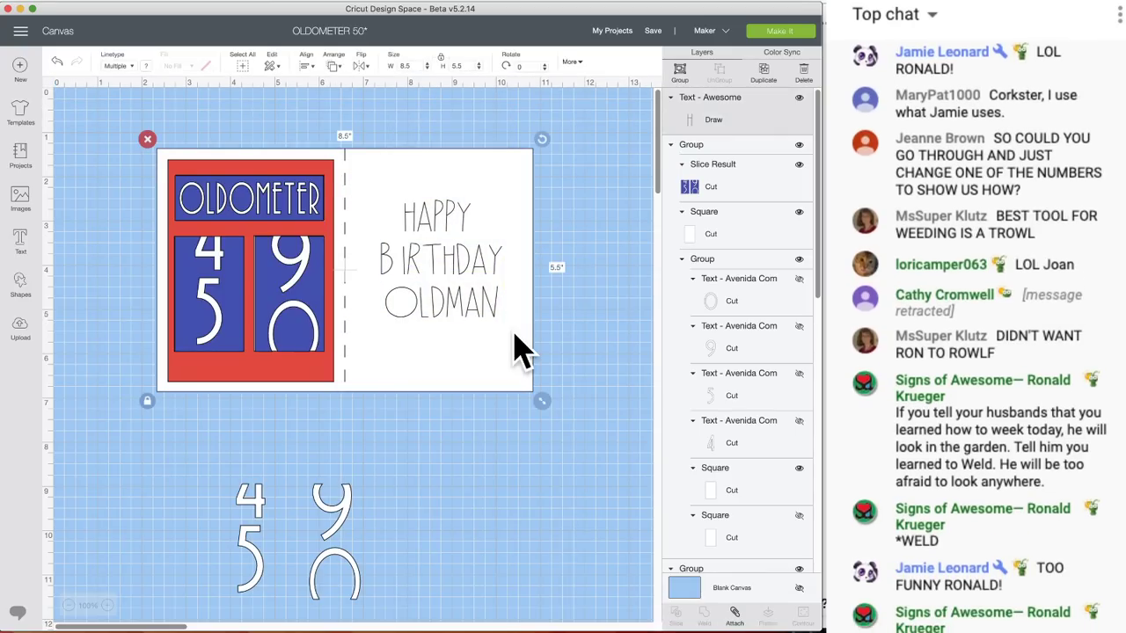
{"action": "left_click", "coordinate": [604, 294]}
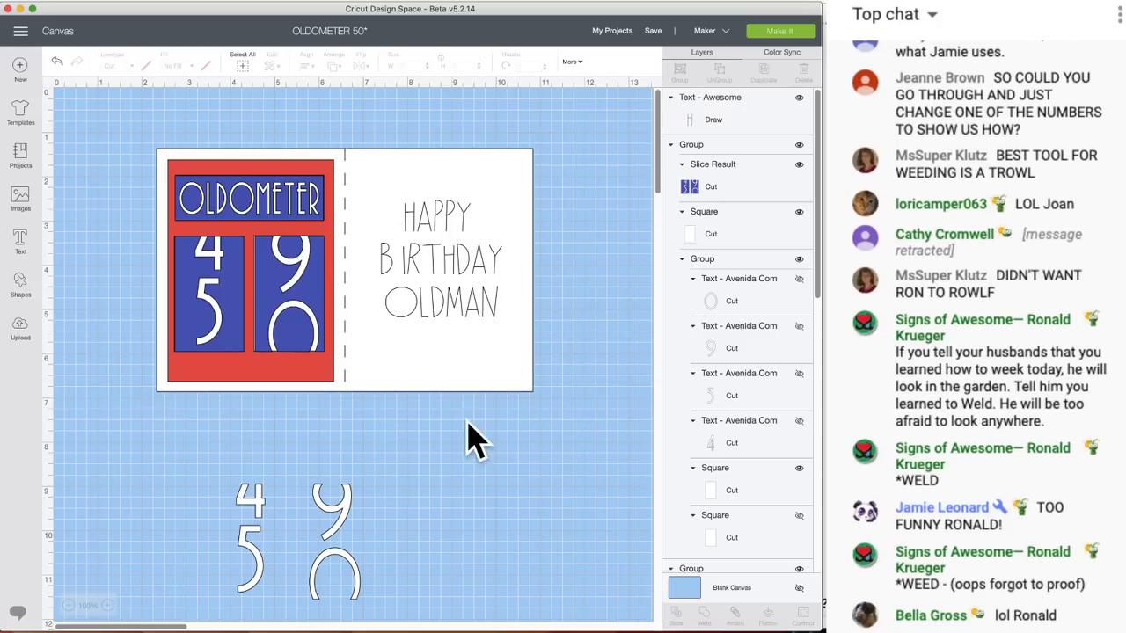
{"action": "left_click_drag", "start_coordinate": [192, 459], "coordinate": [417, 603]}
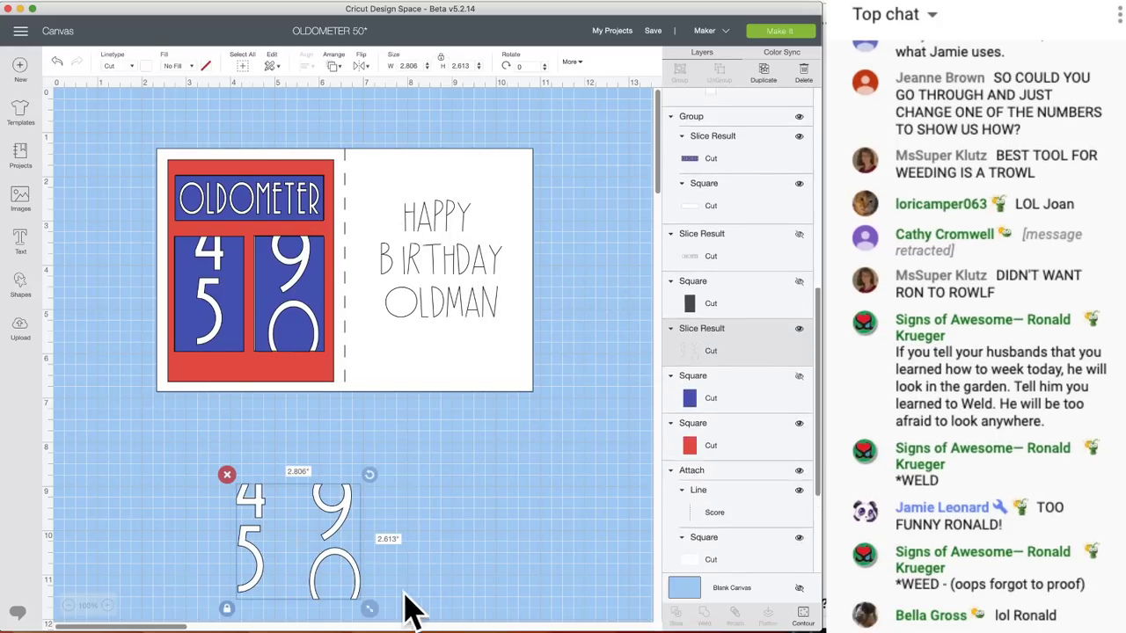
{"action": "left_click", "coordinate": [227, 471]}
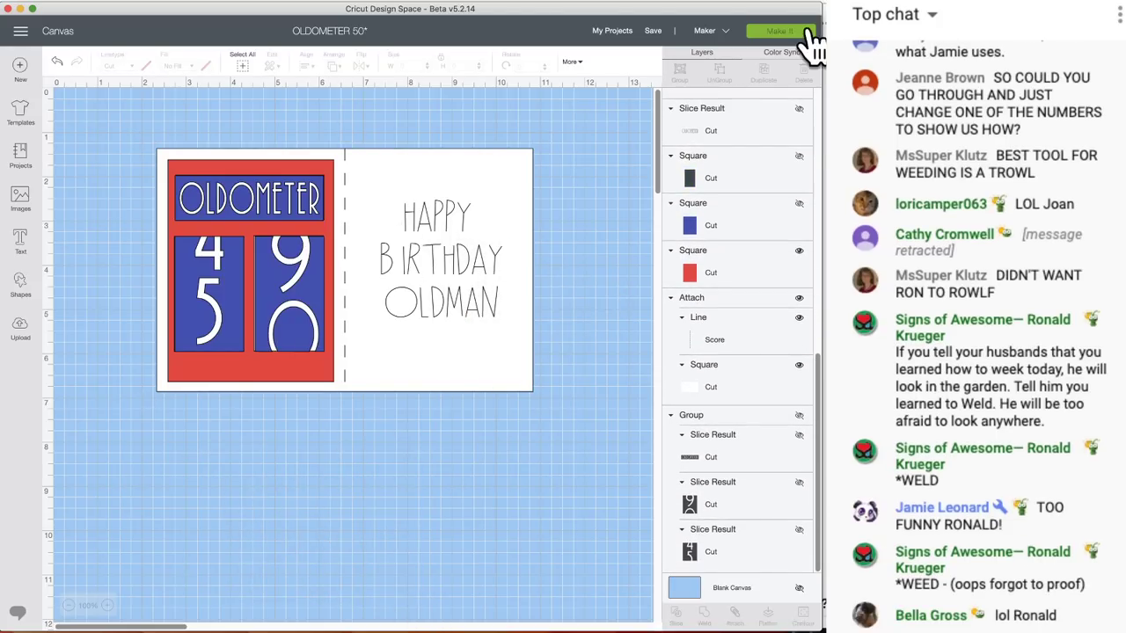
- Preview how the greeting and the scored card base are laid out on the mats, and return to the canvas
{"action": "left_click", "coordinate": [781, 30]}
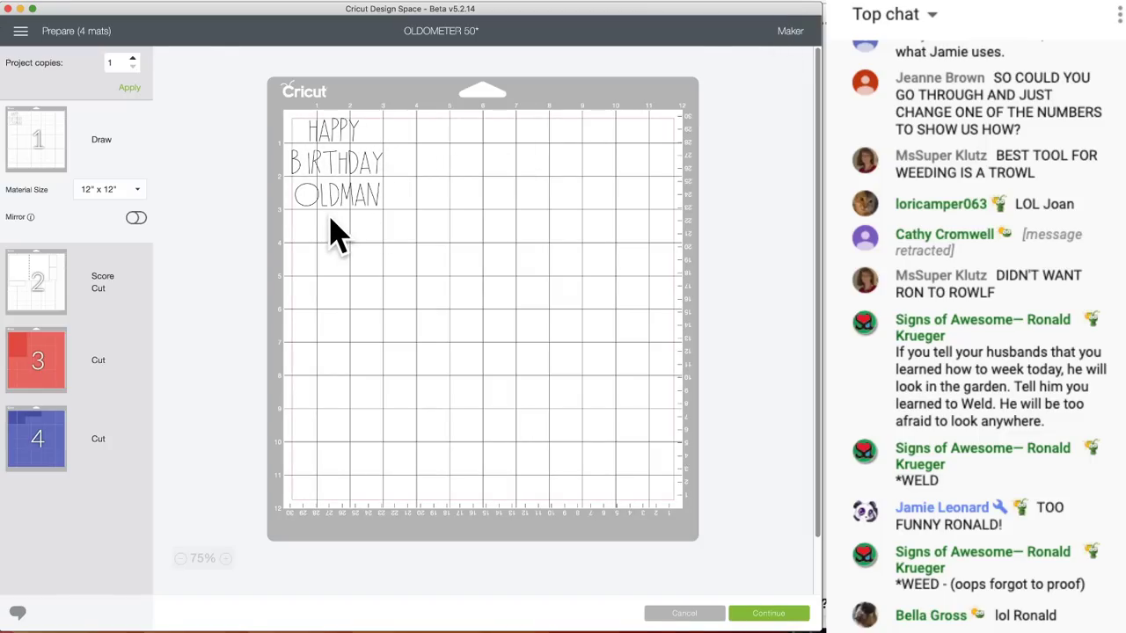
{"action": "left_click", "coordinate": [35, 294]}
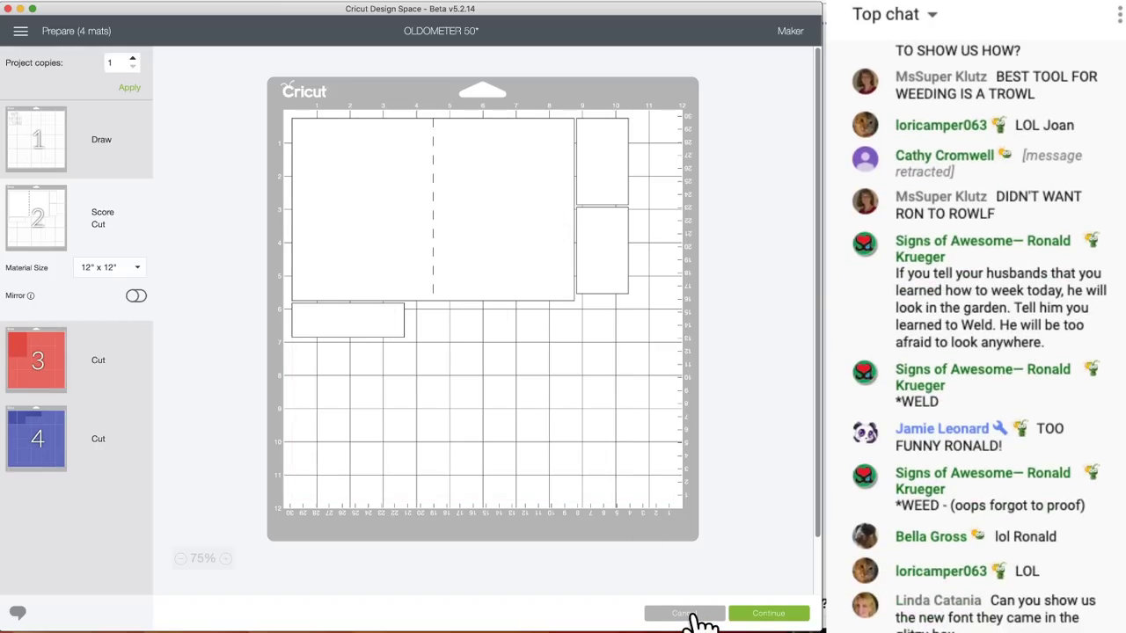
{"action": "left_click", "coordinate": [694, 616]}
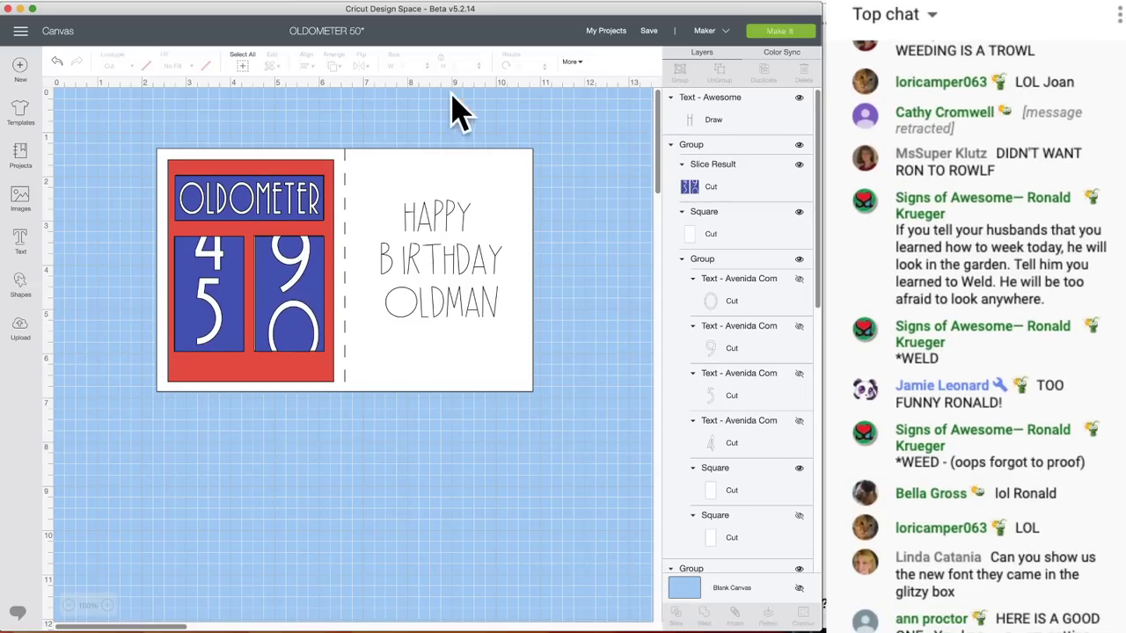
- Attach the birthday greeting to the scored white card base and check their combined placement in the mat preview
{"action": "left_click", "coordinate": [440, 206]}
{"action": "left_click", "coordinate": [423, 112]}
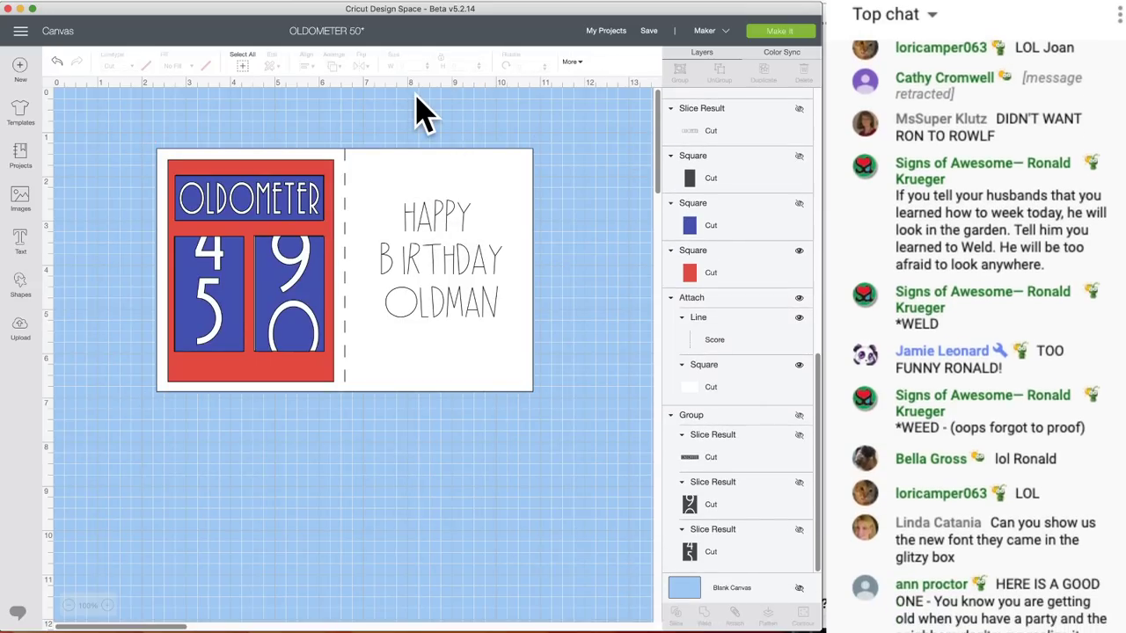
{"action": "left_click_drag", "start_coordinate": [415, 95], "coordinate": [475, 311]}
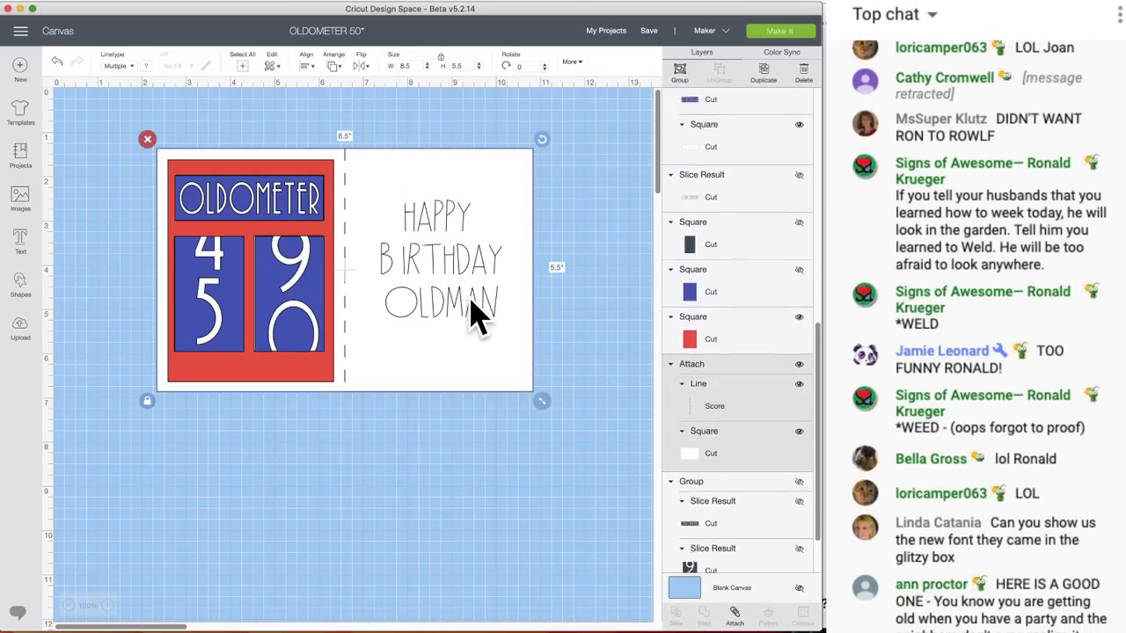
{"action": "left_click", "coordinate": [736, 616]}
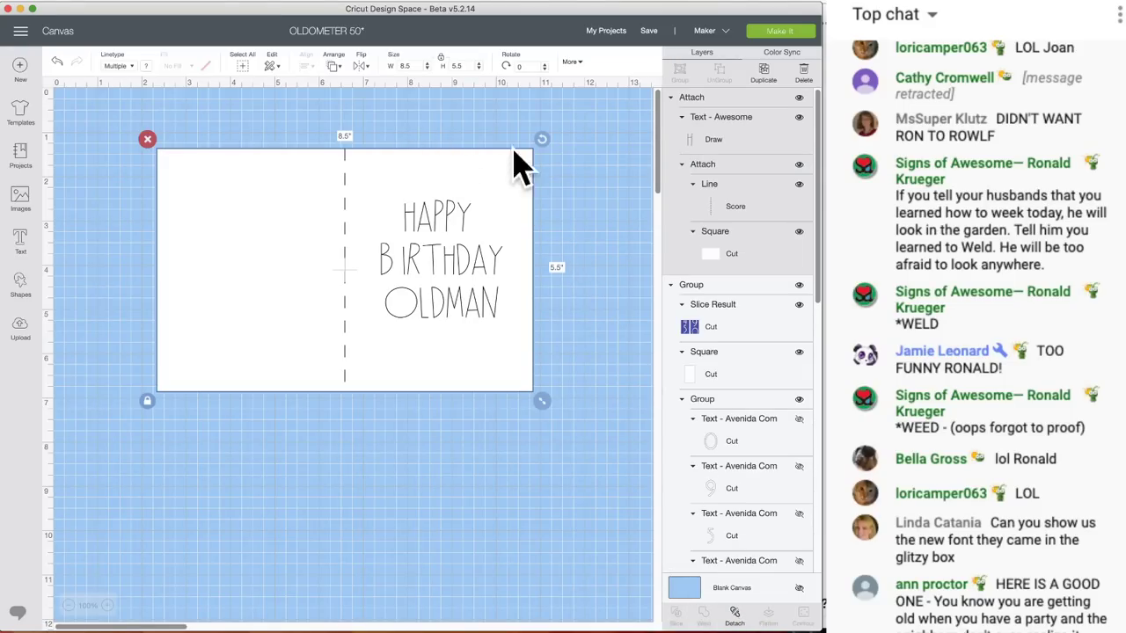
{"action": "left_click", "coordinate": [782, 33]}
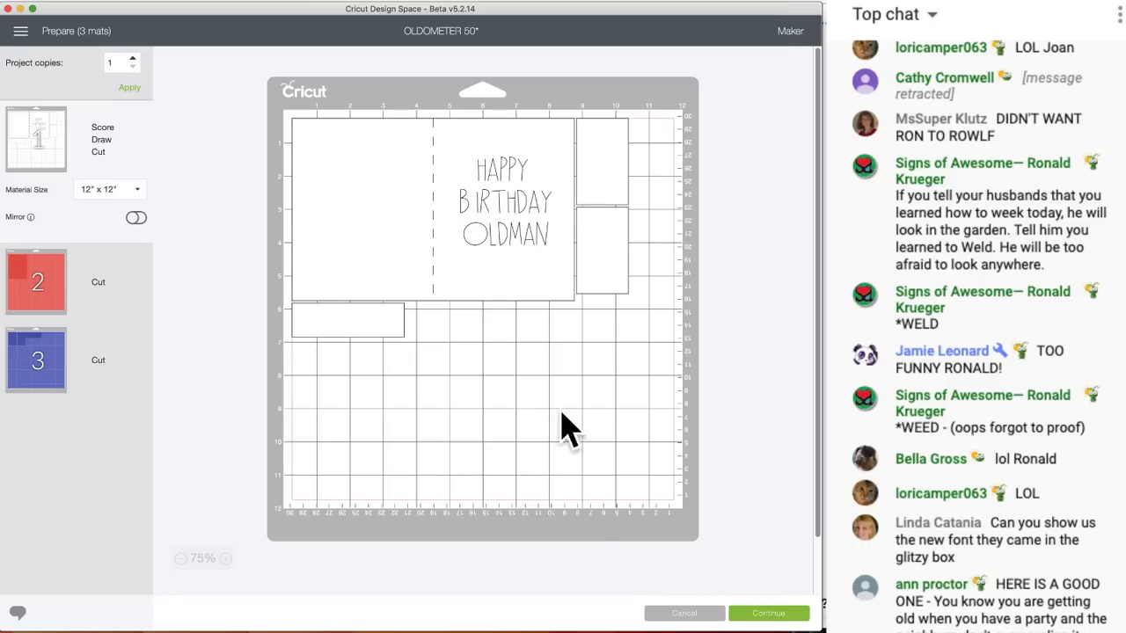
{"action": "left_click", "coordinate": [686, 616]}
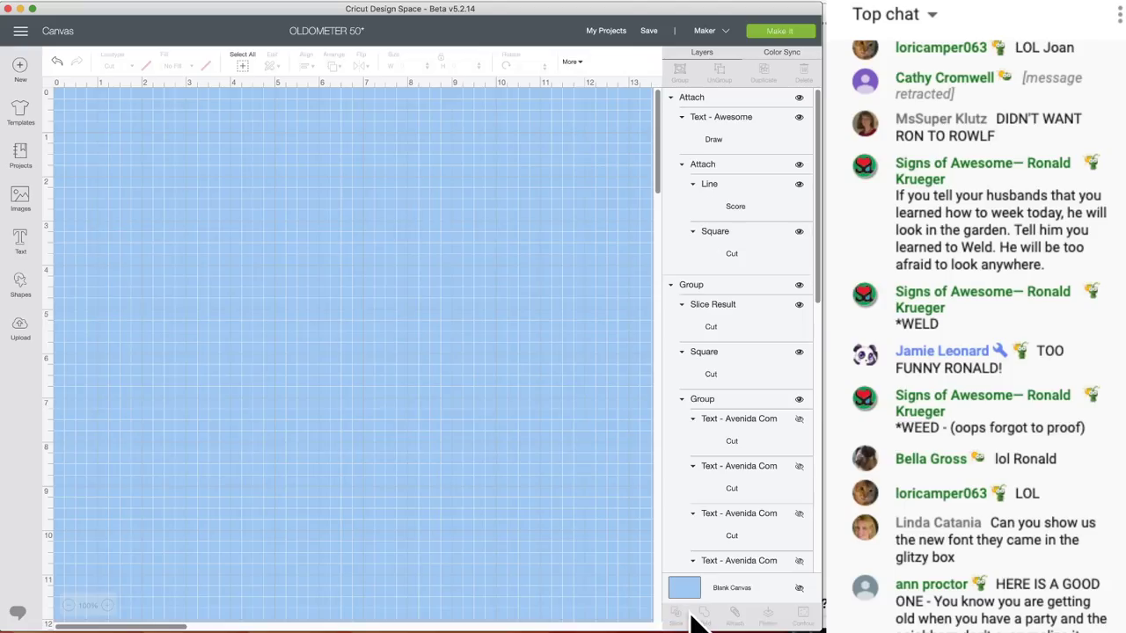
- Send the attached card base and greeting to the back, behind the red OLDOMETER panel and number plates
{"action": "left_click", "coordinate": [454, 259]}
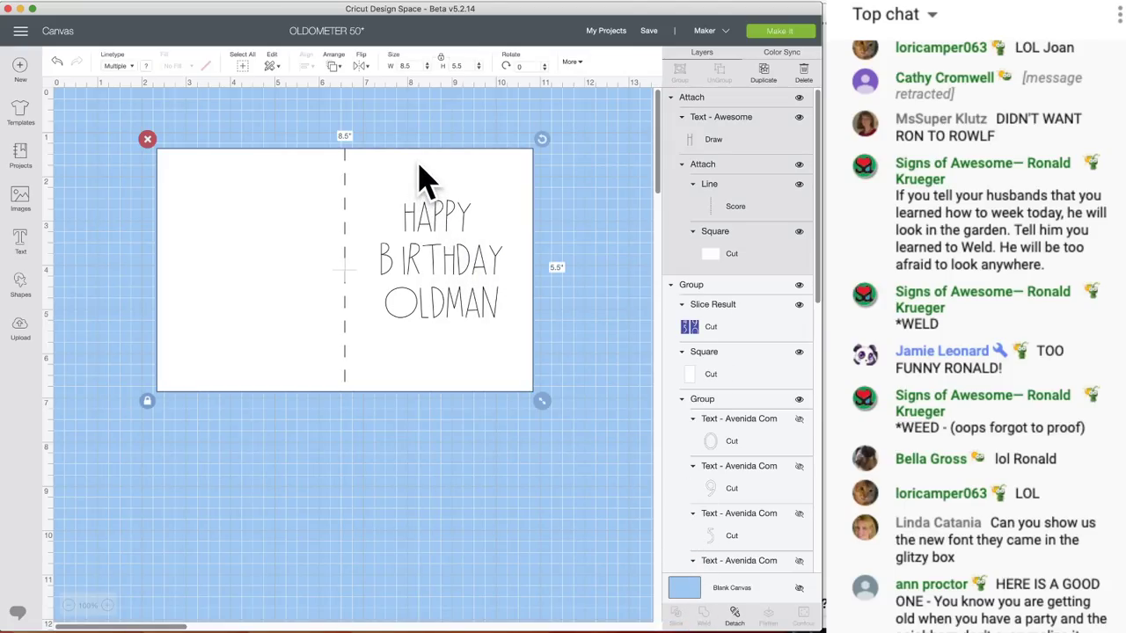
{"action": "left_click", "coordinate": [334, 66]}
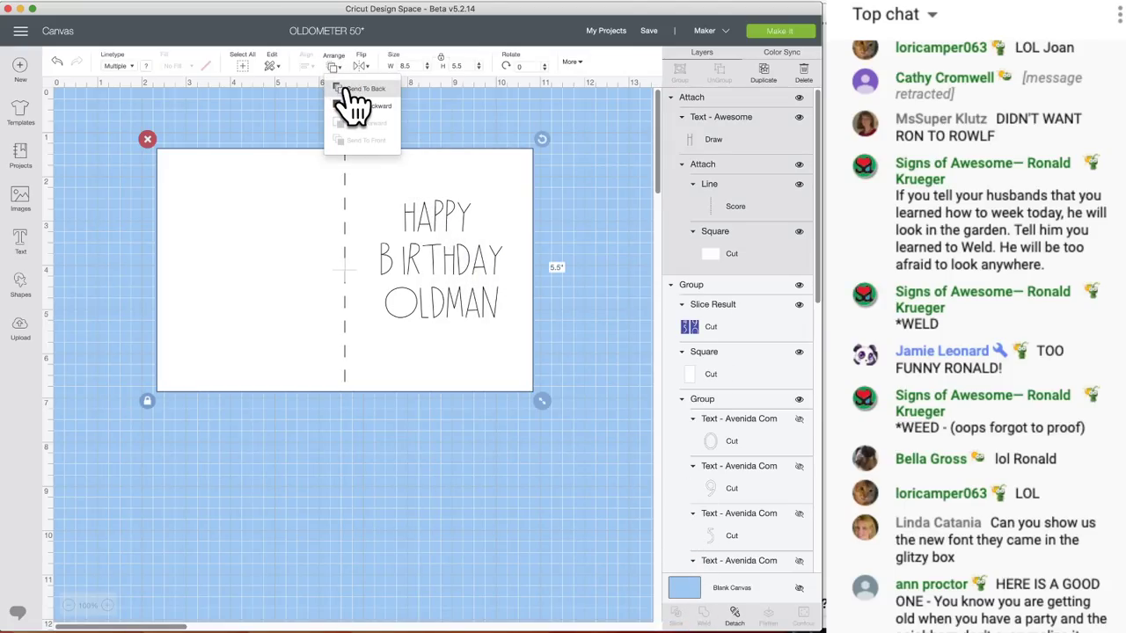
{"action": "left_click", "coordinate": [350, 87]}
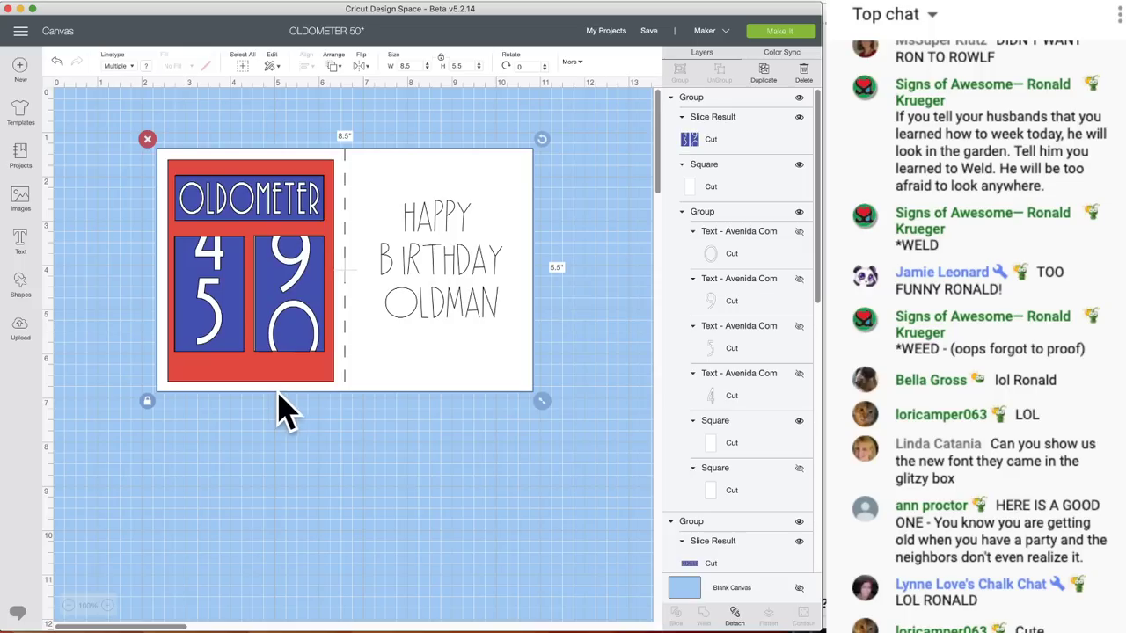
{"action": "left_click", "coordinate": [452, 322]}
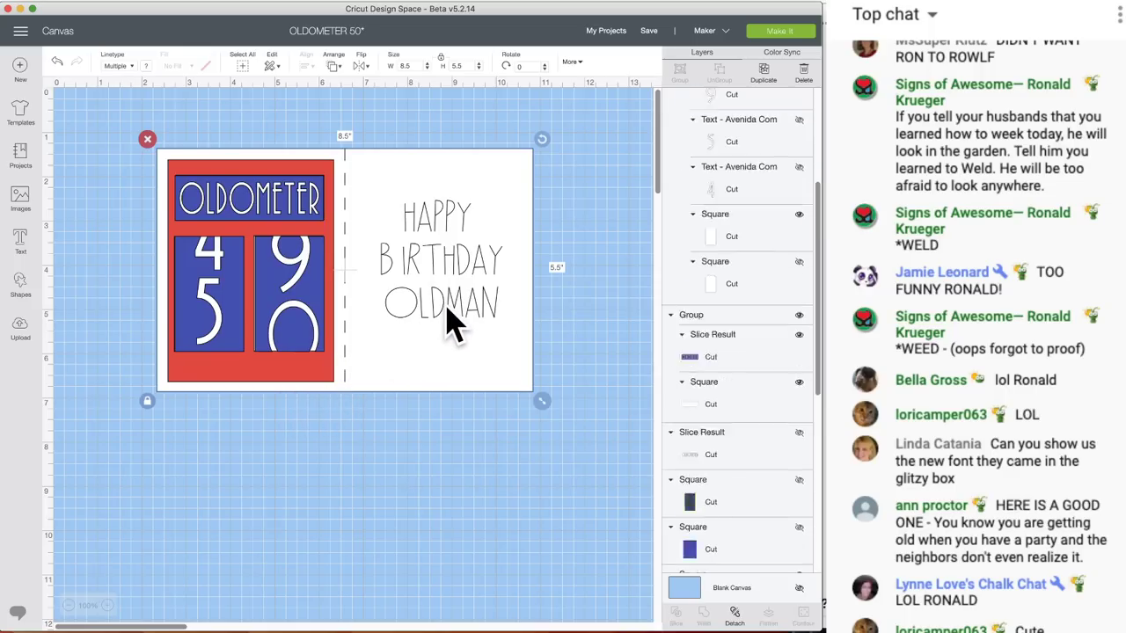